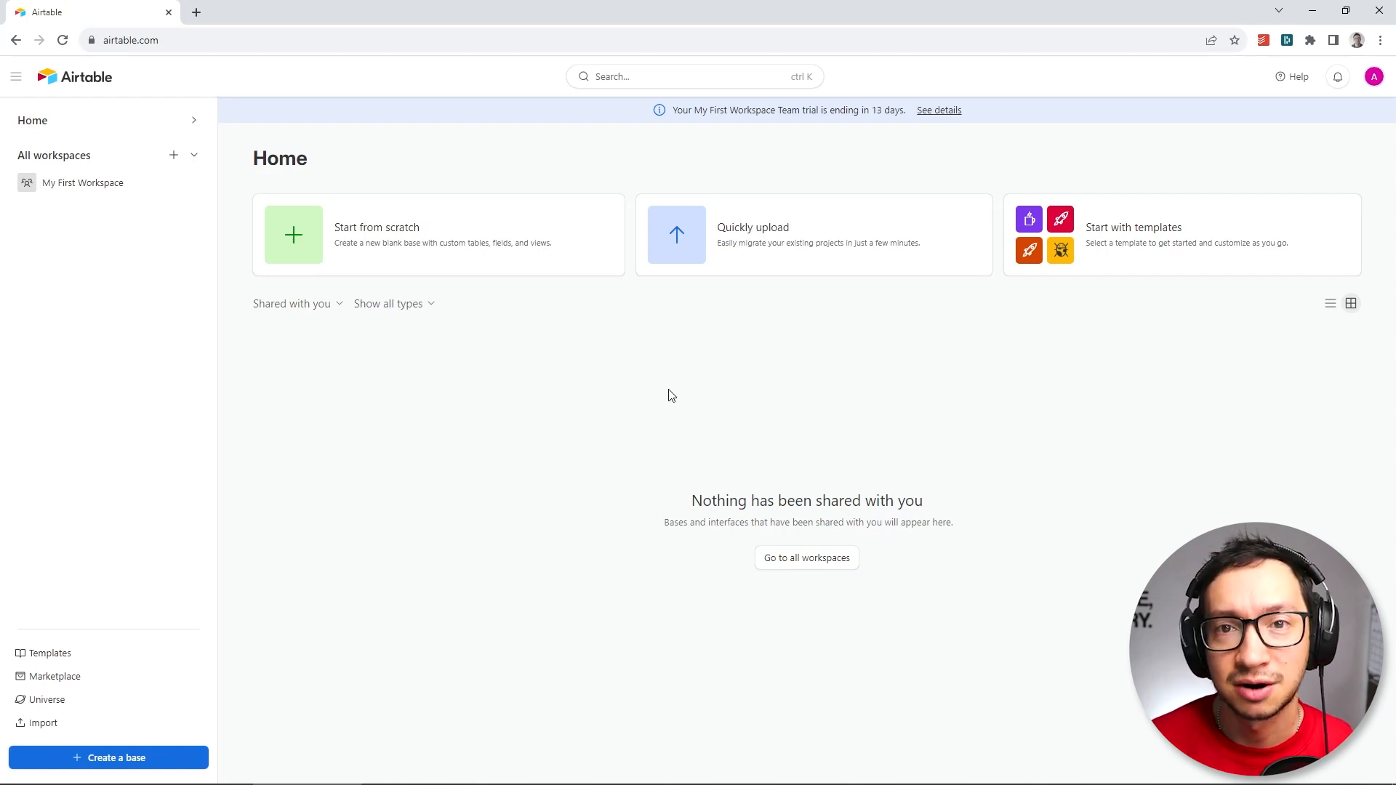
Create a new base from the Project Tracker template in the Operations template category
left_click(1153, 237)
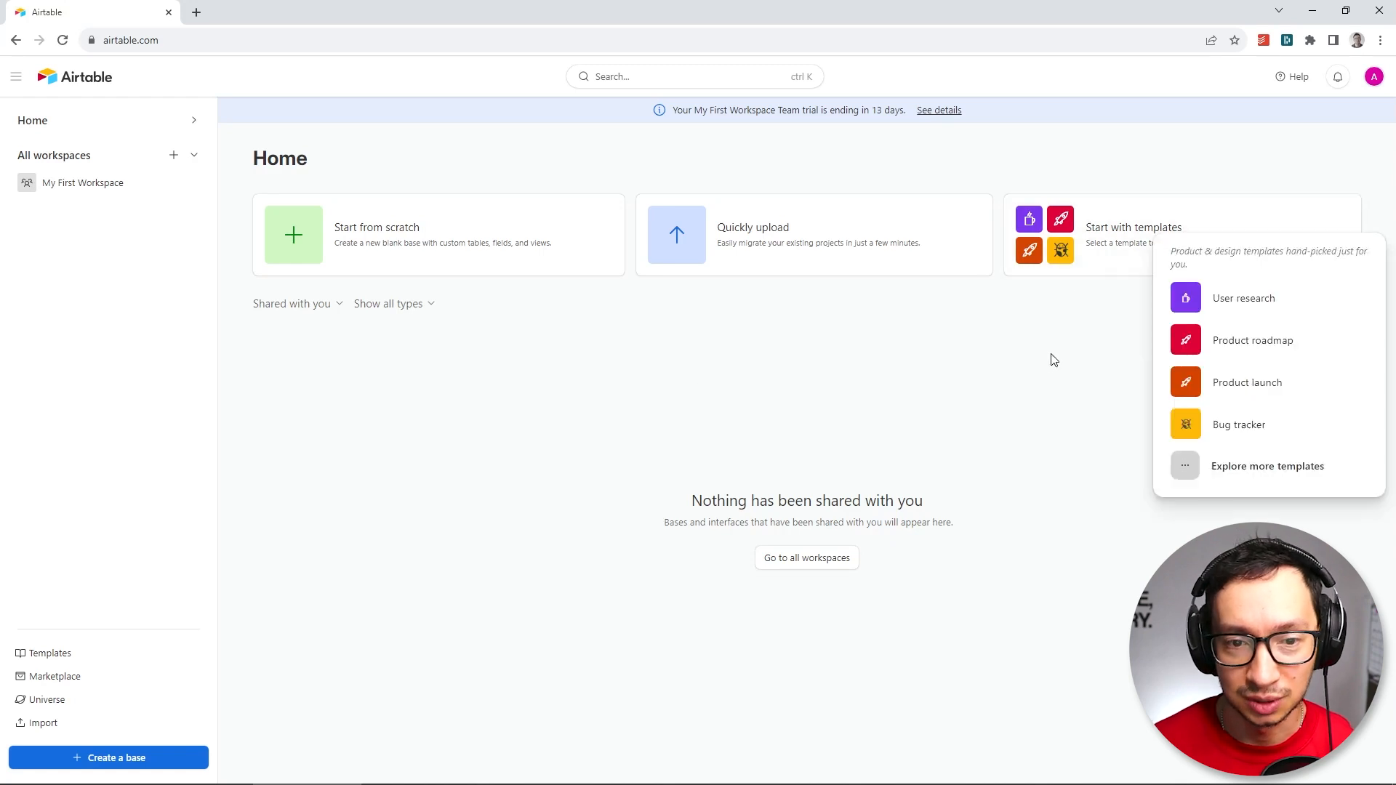
left_click(1267, 466)
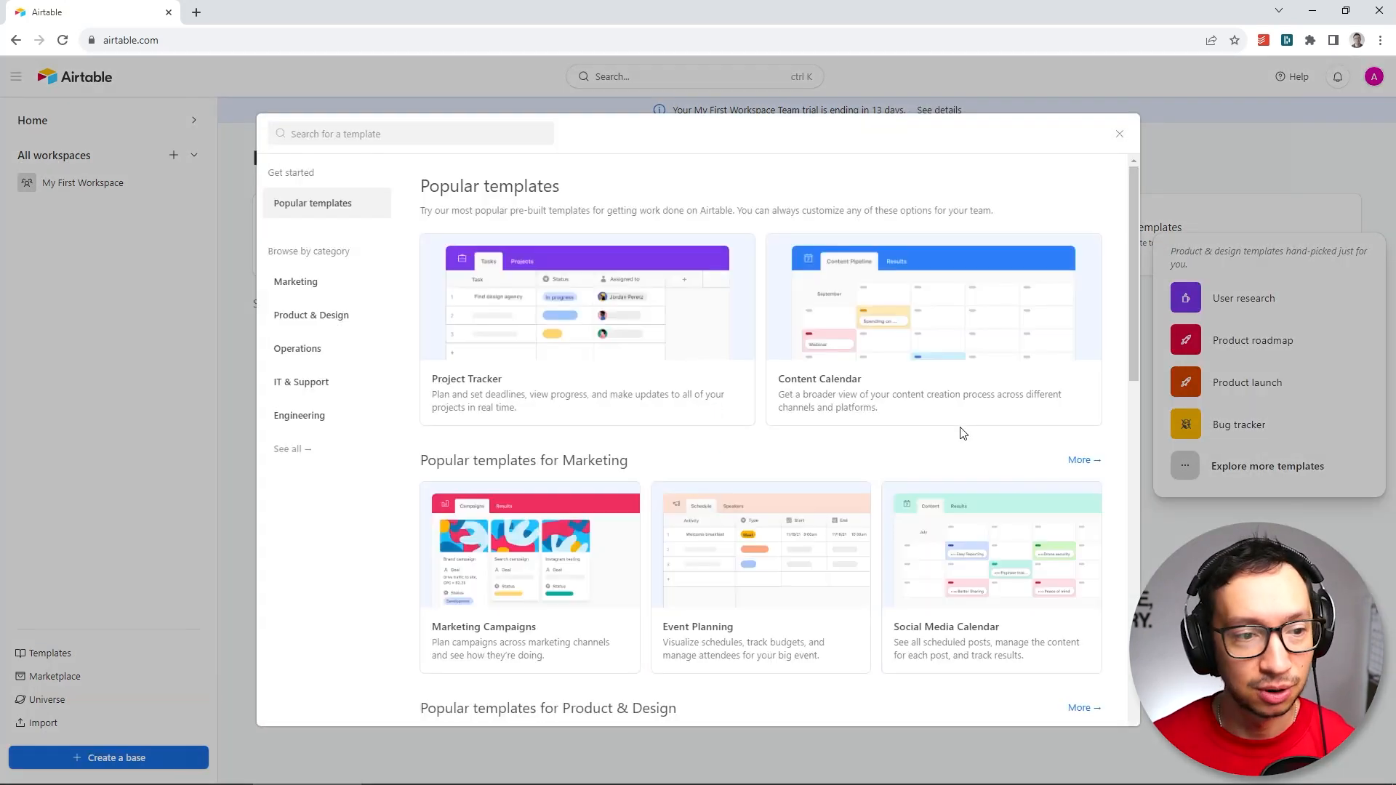
left_click(292, 350)
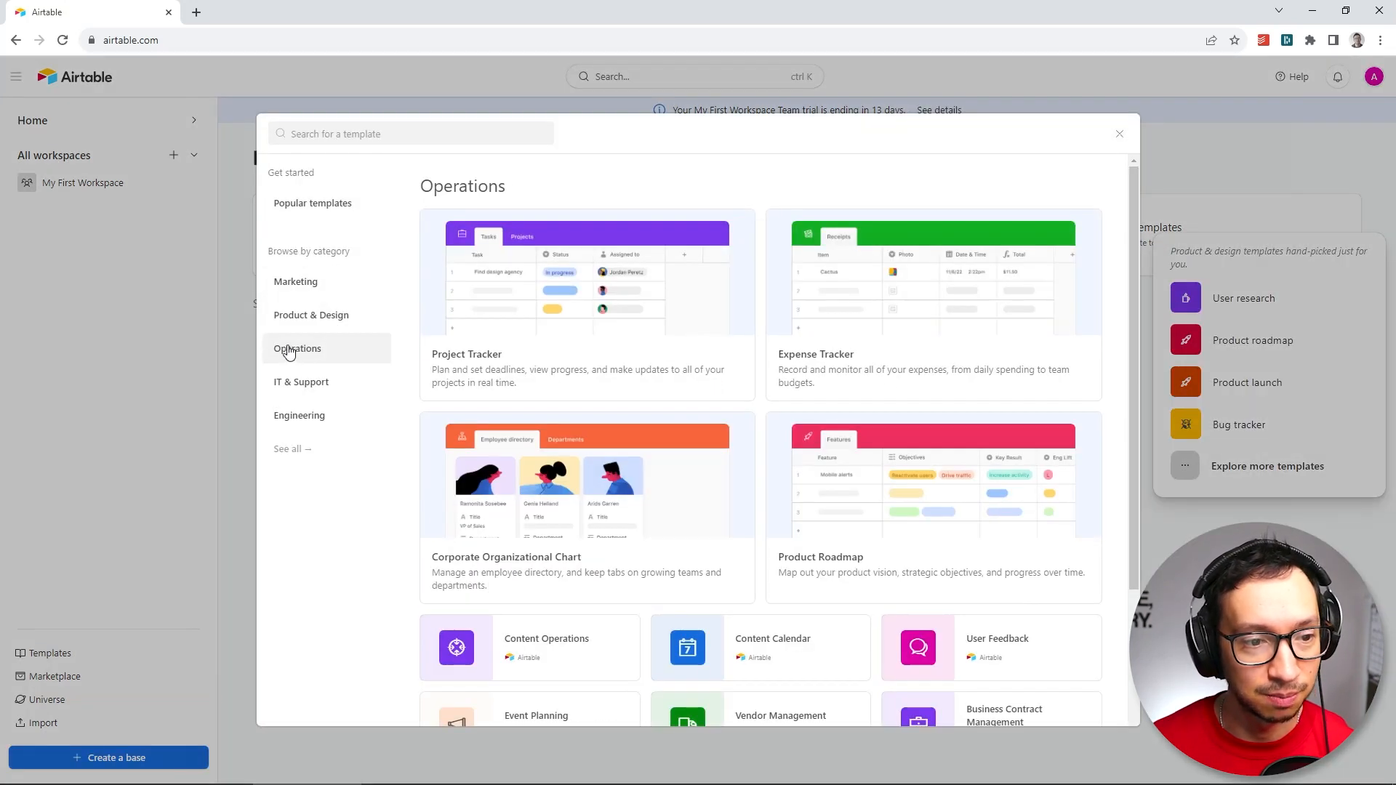
left_click(584, 289)
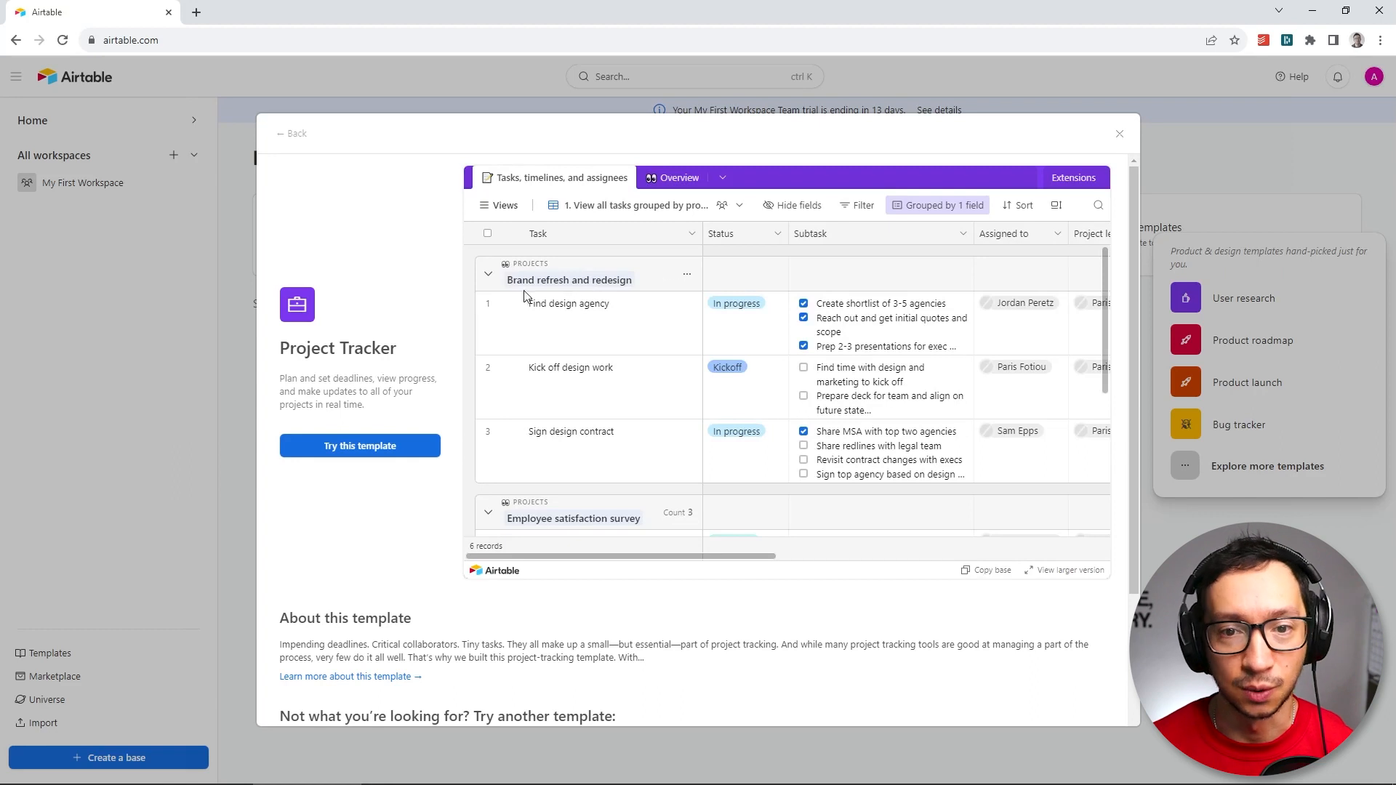
left_click(370, 451)
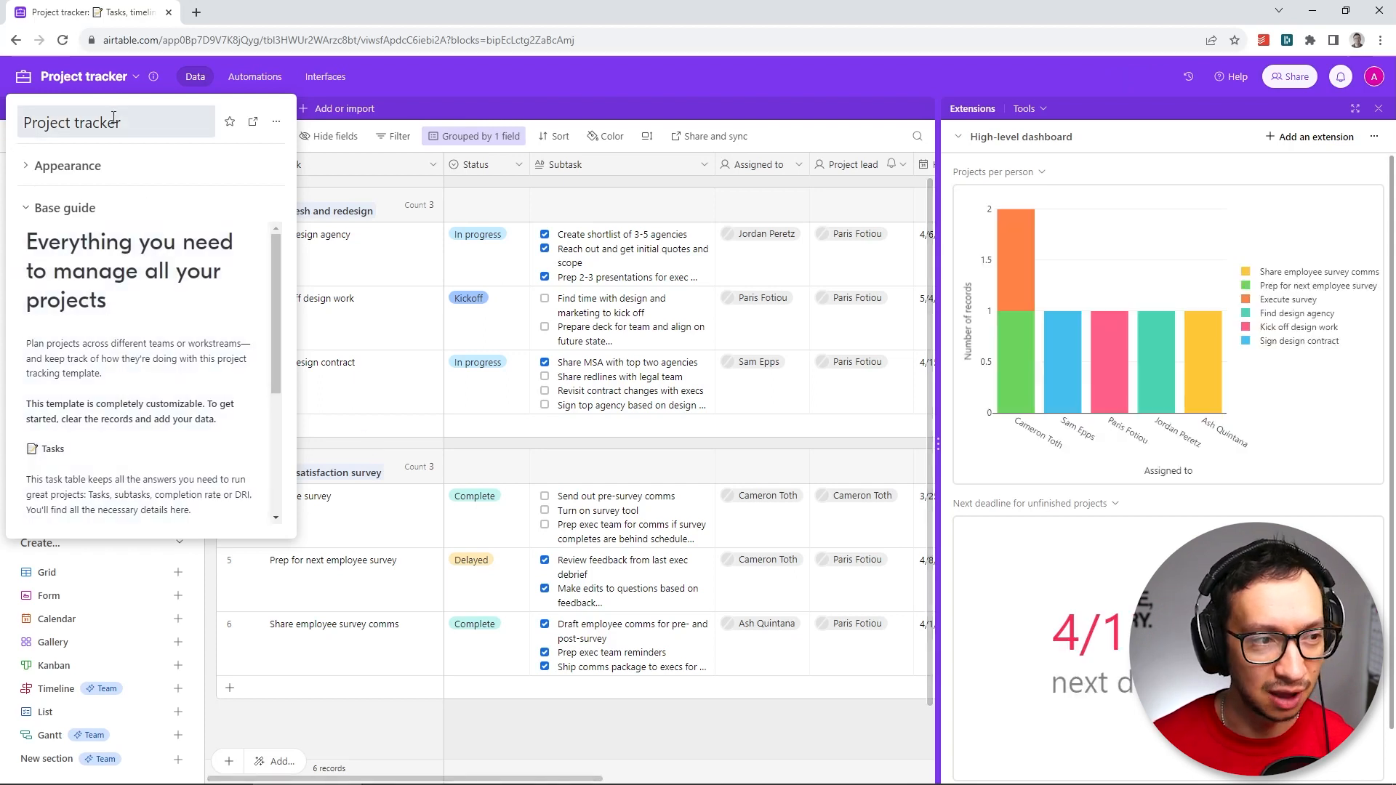
Dismiss the base guide and close the extensions area beside the task grid
left_click(595, 112)
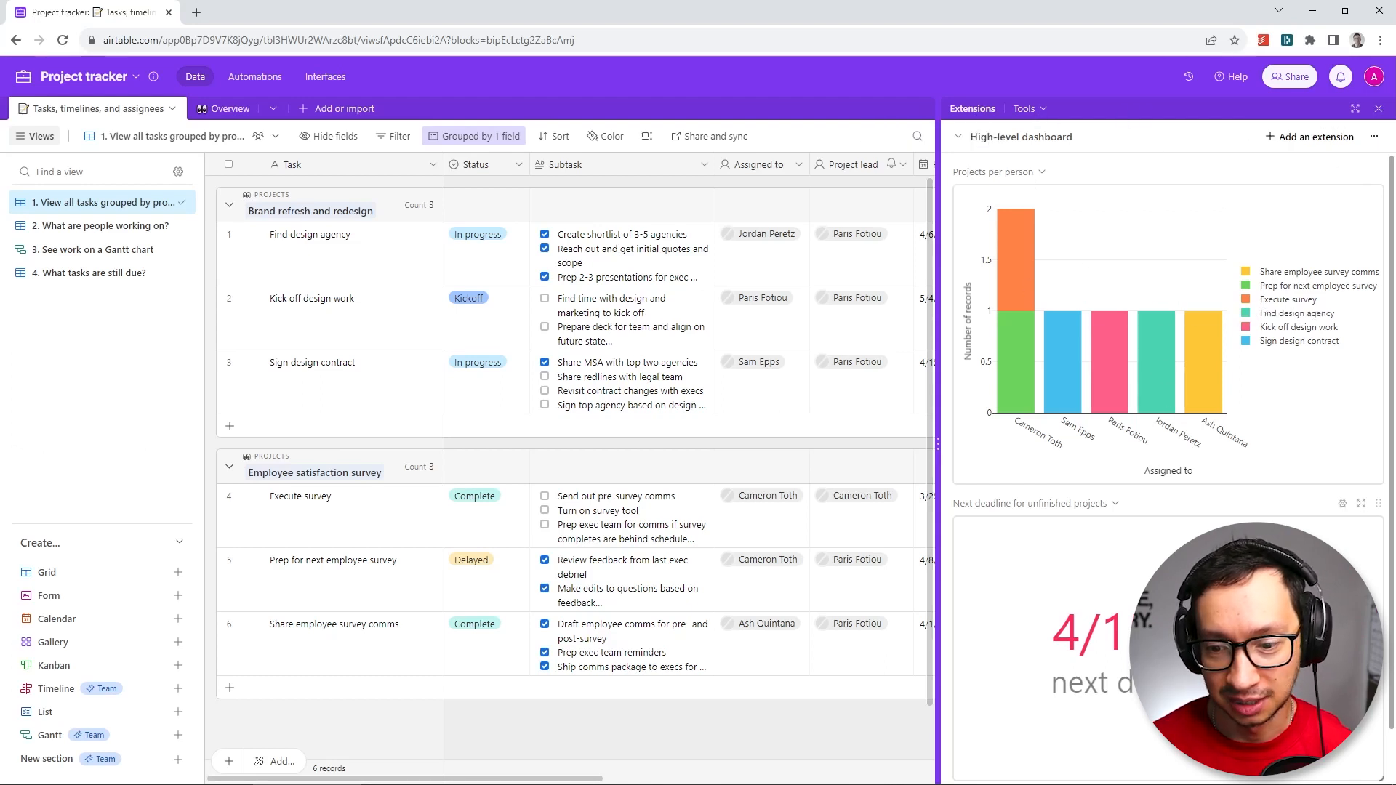
scroll(1308, 430, "down", 1)
scroll(1163, 327, "up", 1)
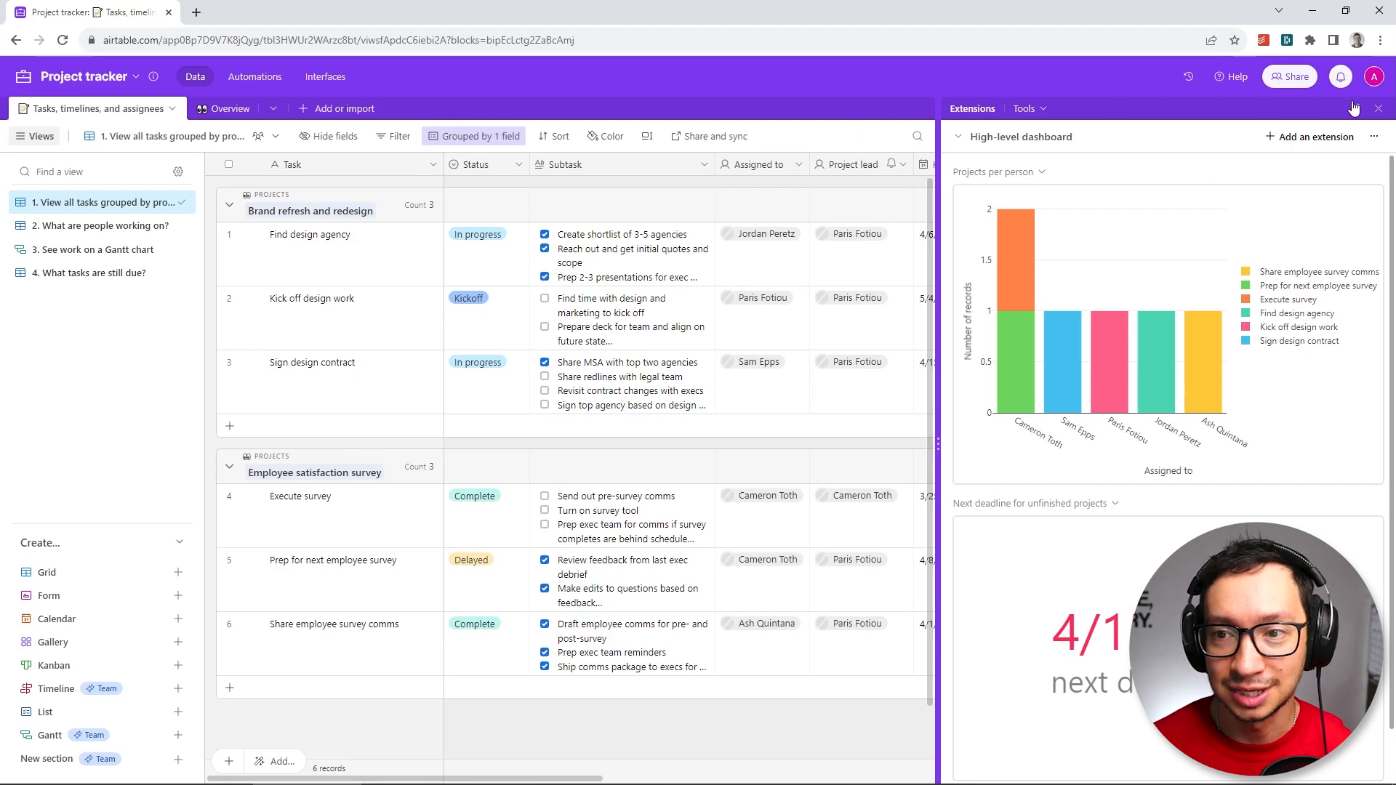
left_click(1377, 111)
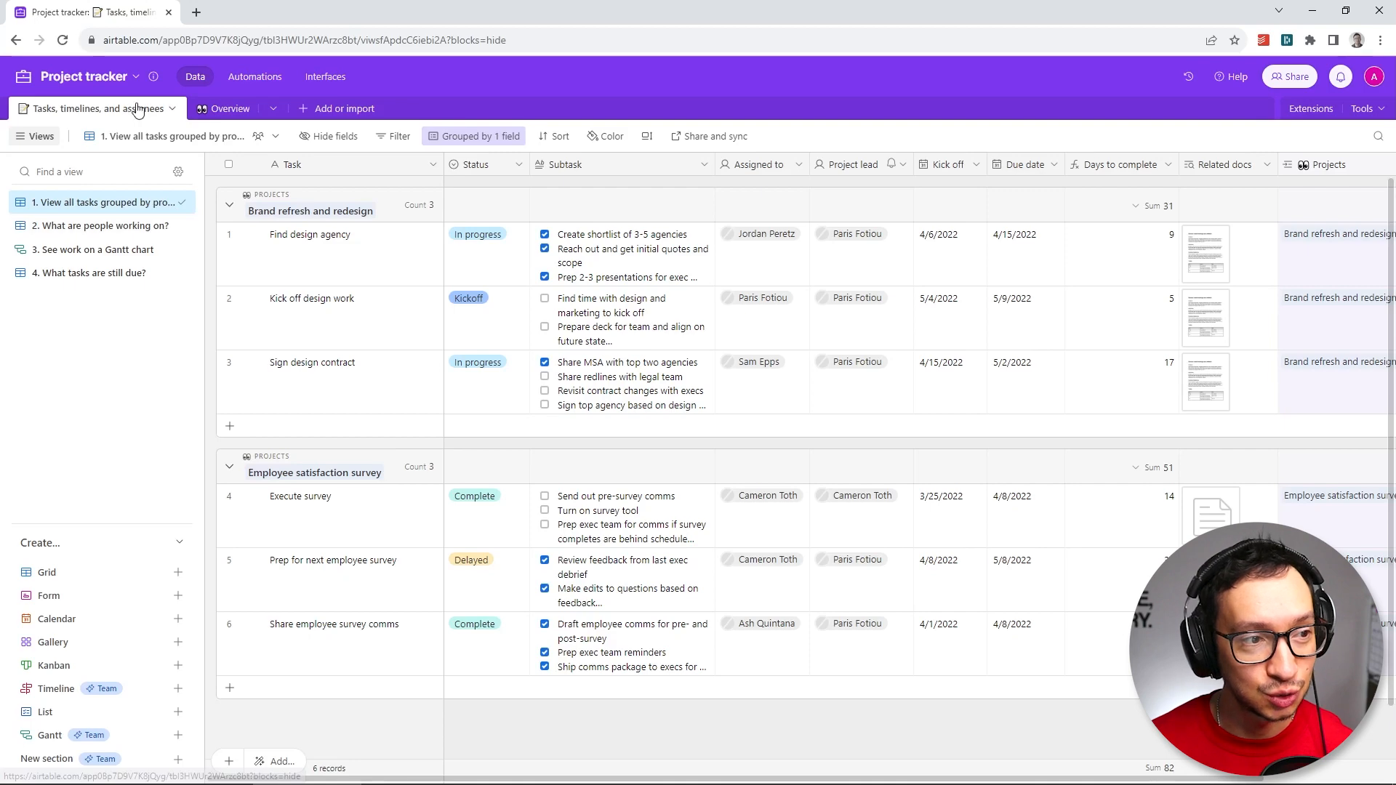
Compare the Overview table with the Tasks, timelines, and assignees table, including the Projects field that links them
left_click(206, 109)
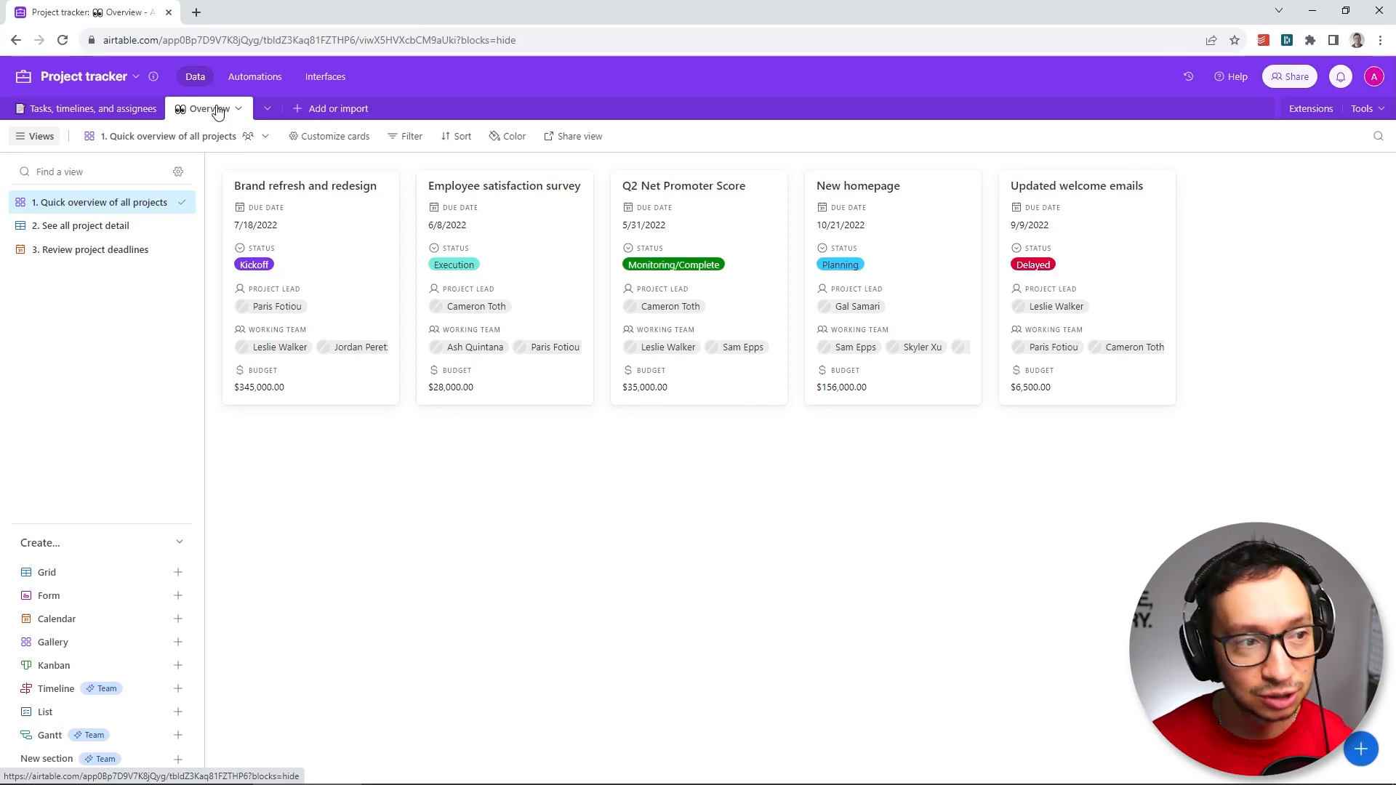
left_click(44, 110)
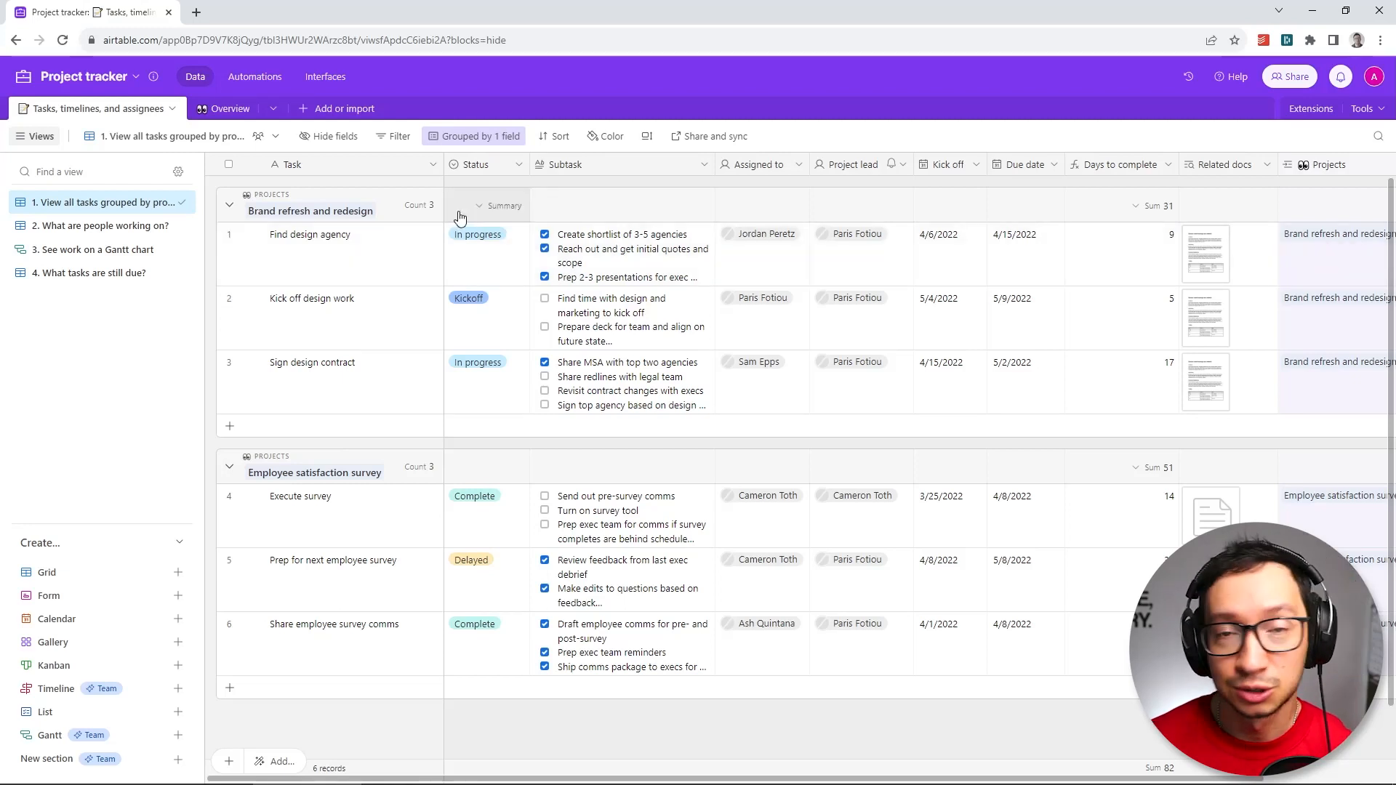
left_click(229, 113)
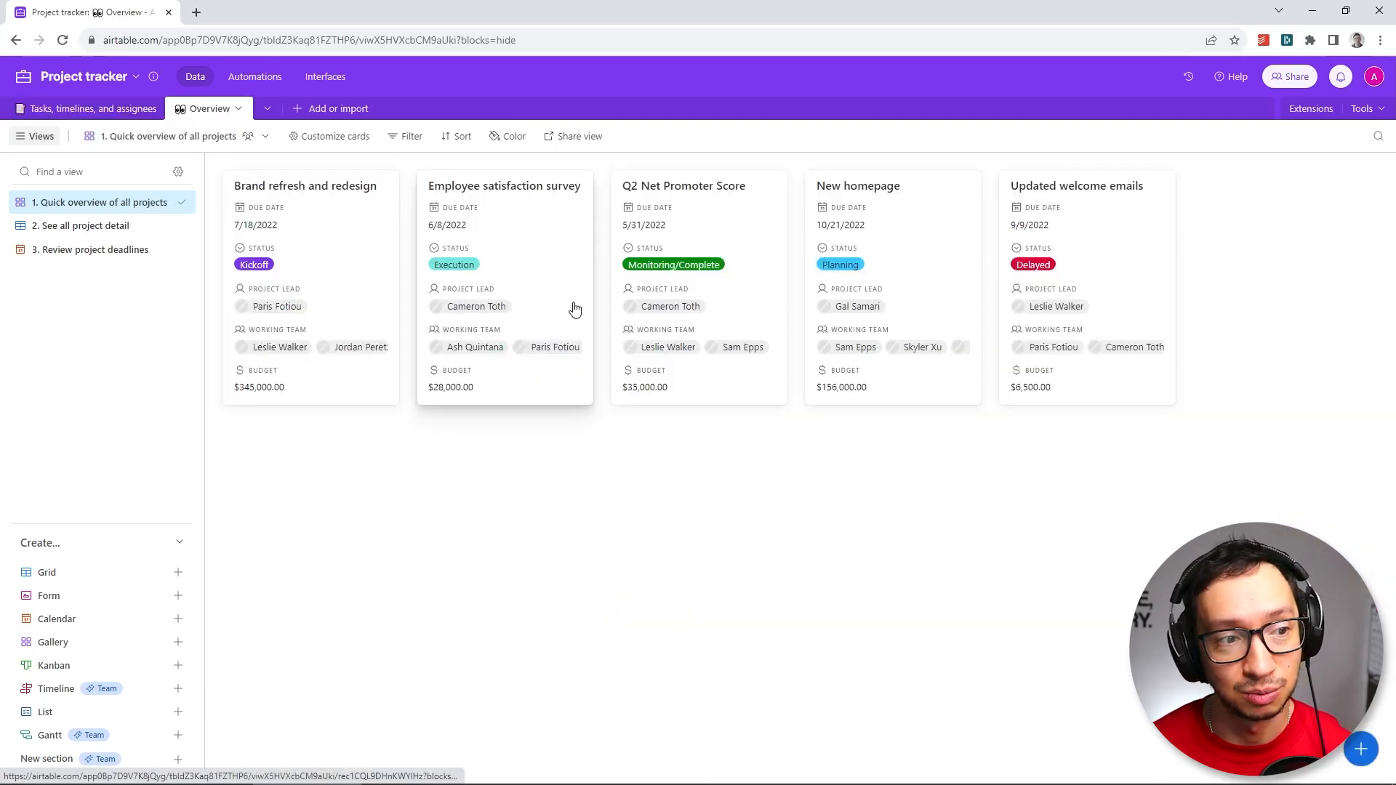
left_click(78, 112)
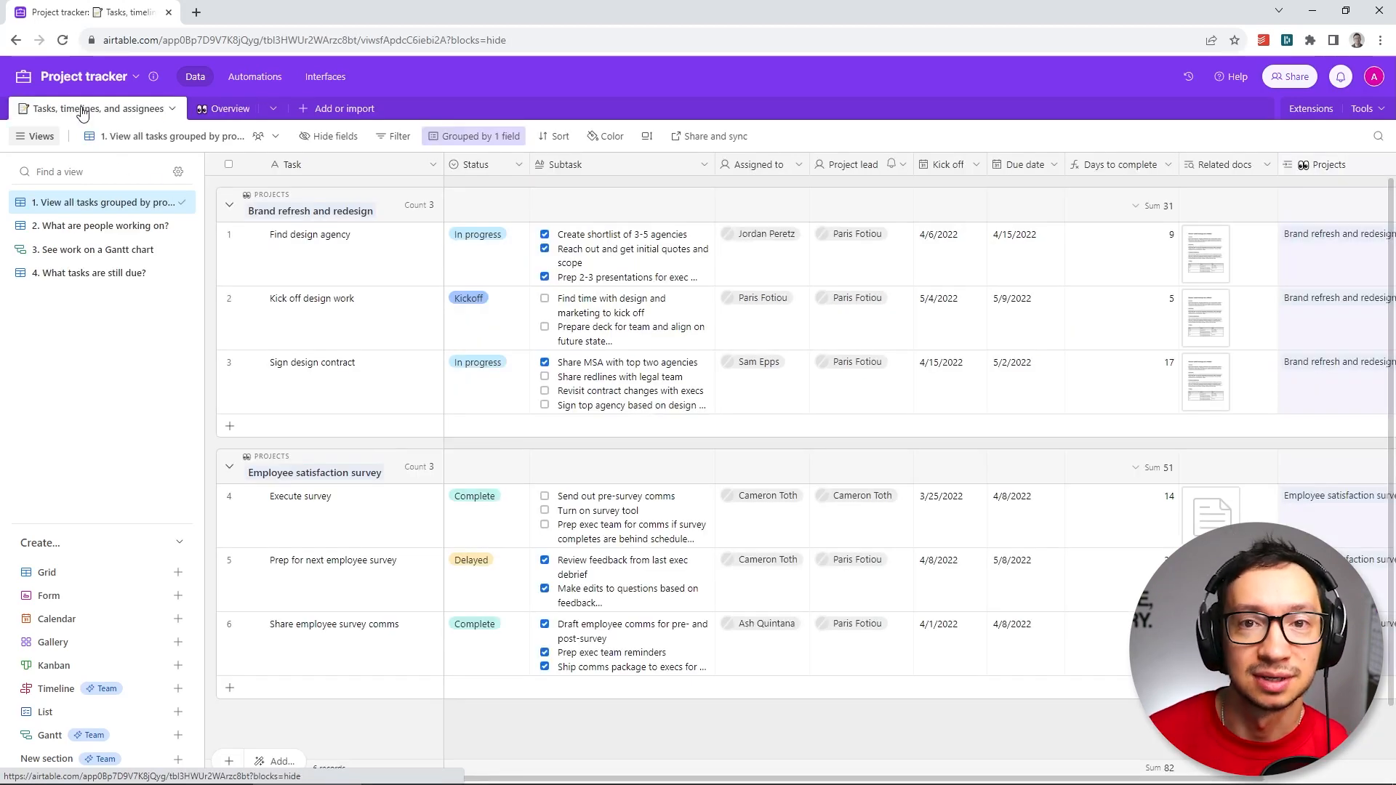
scroll(349, 265, "right", 3)
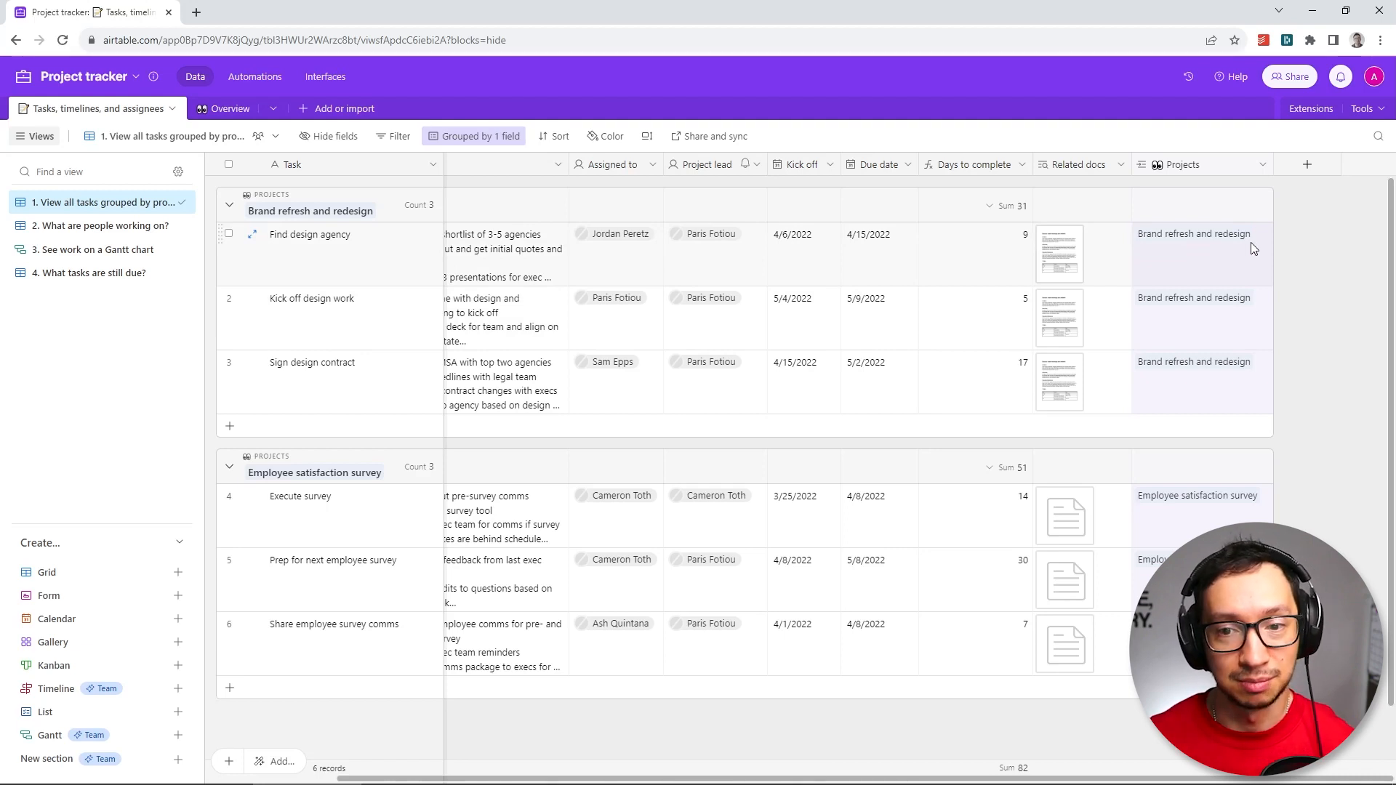
scroll(1250, 241, "left", 3)
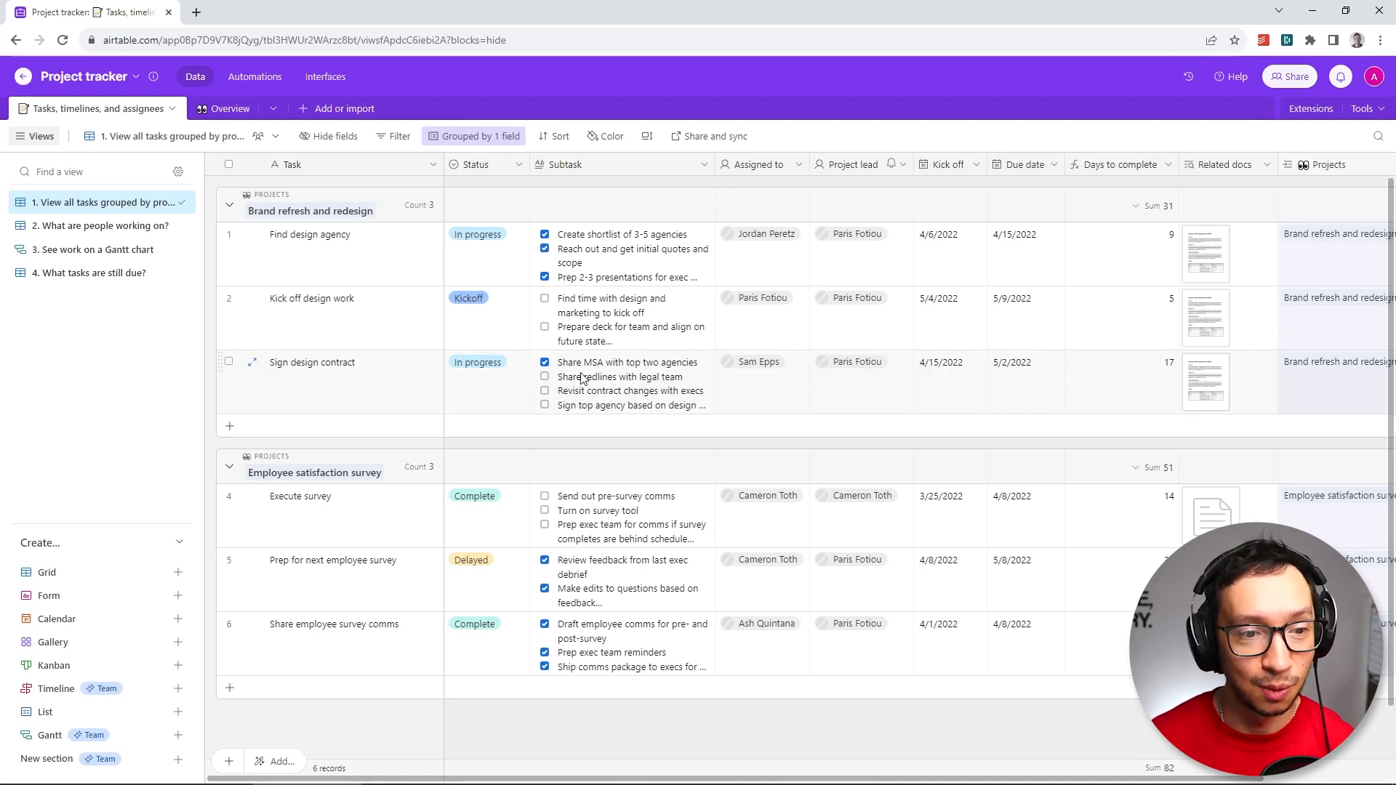
Rename the Overview table to Projects
right_click(233, 116)
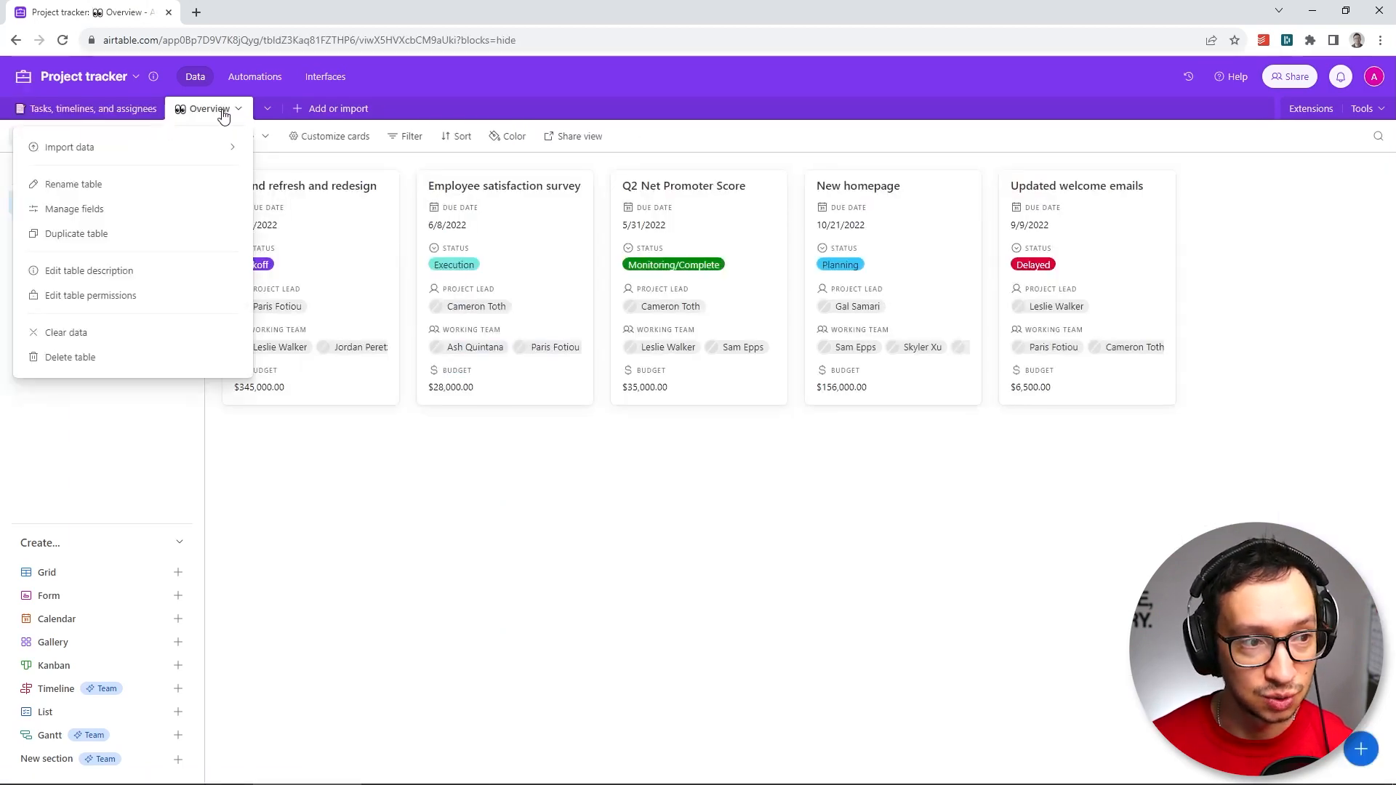
left_click(151, 188)
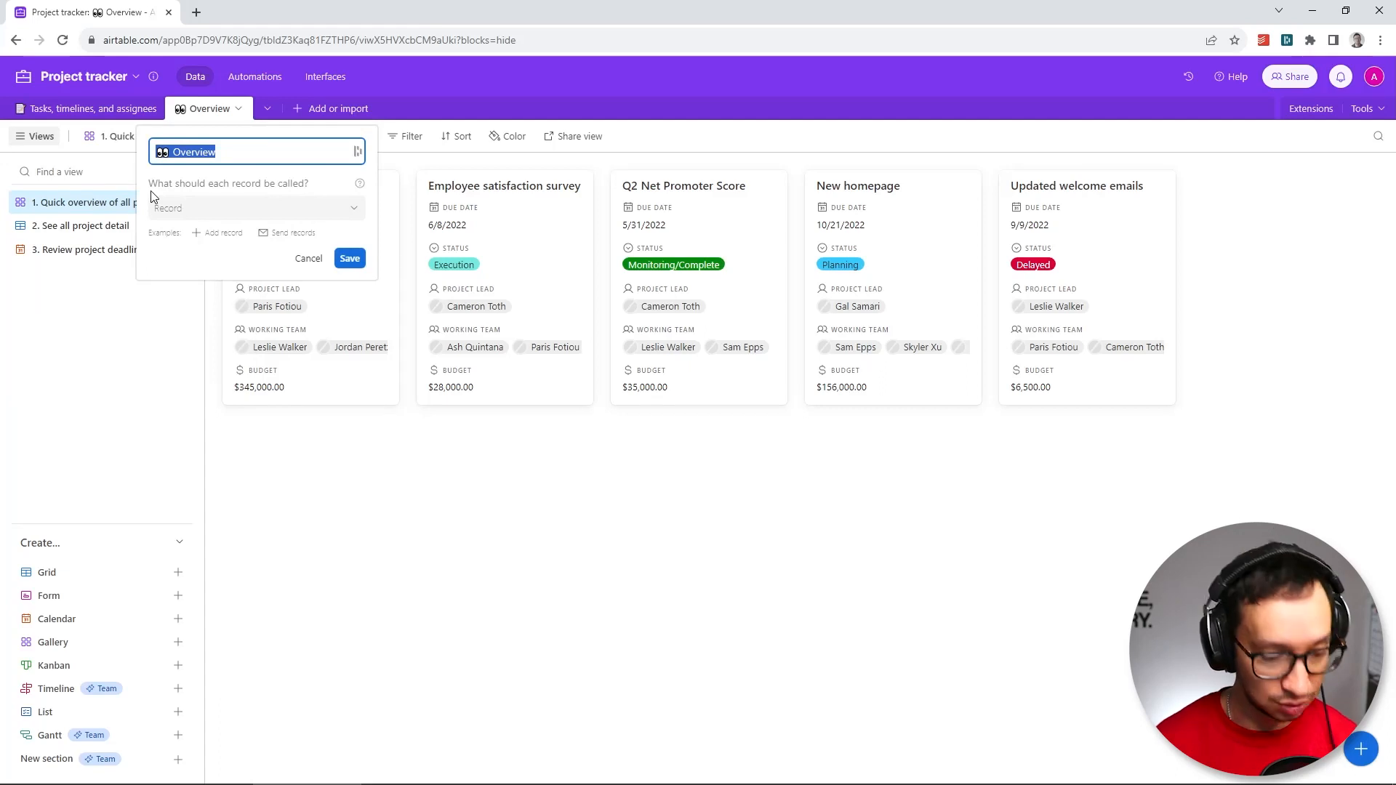
type("Projects")
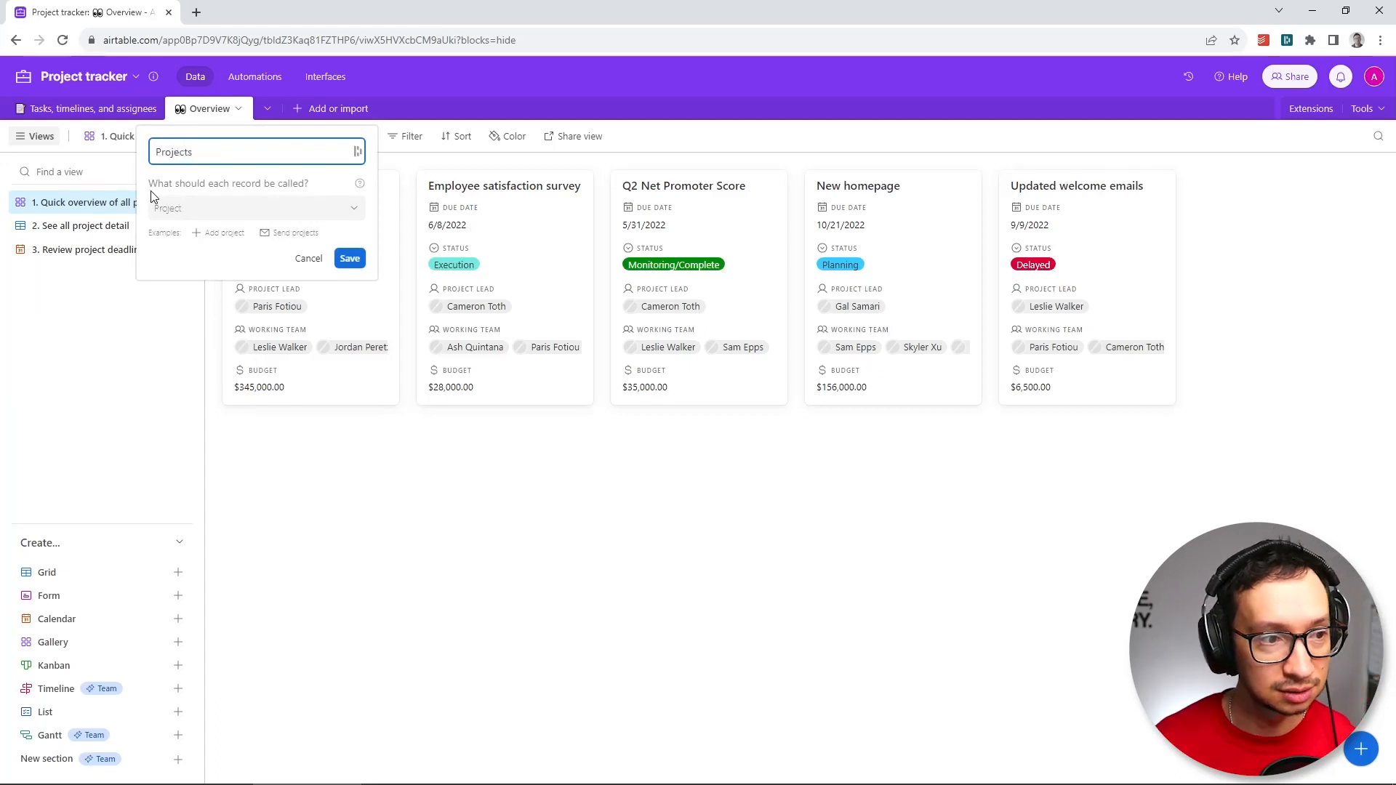
left_click(350, 259)
Rename the Tasks, timelines, and assignees table to Tasks
left_click(96, 110)
left_click(102, 115)
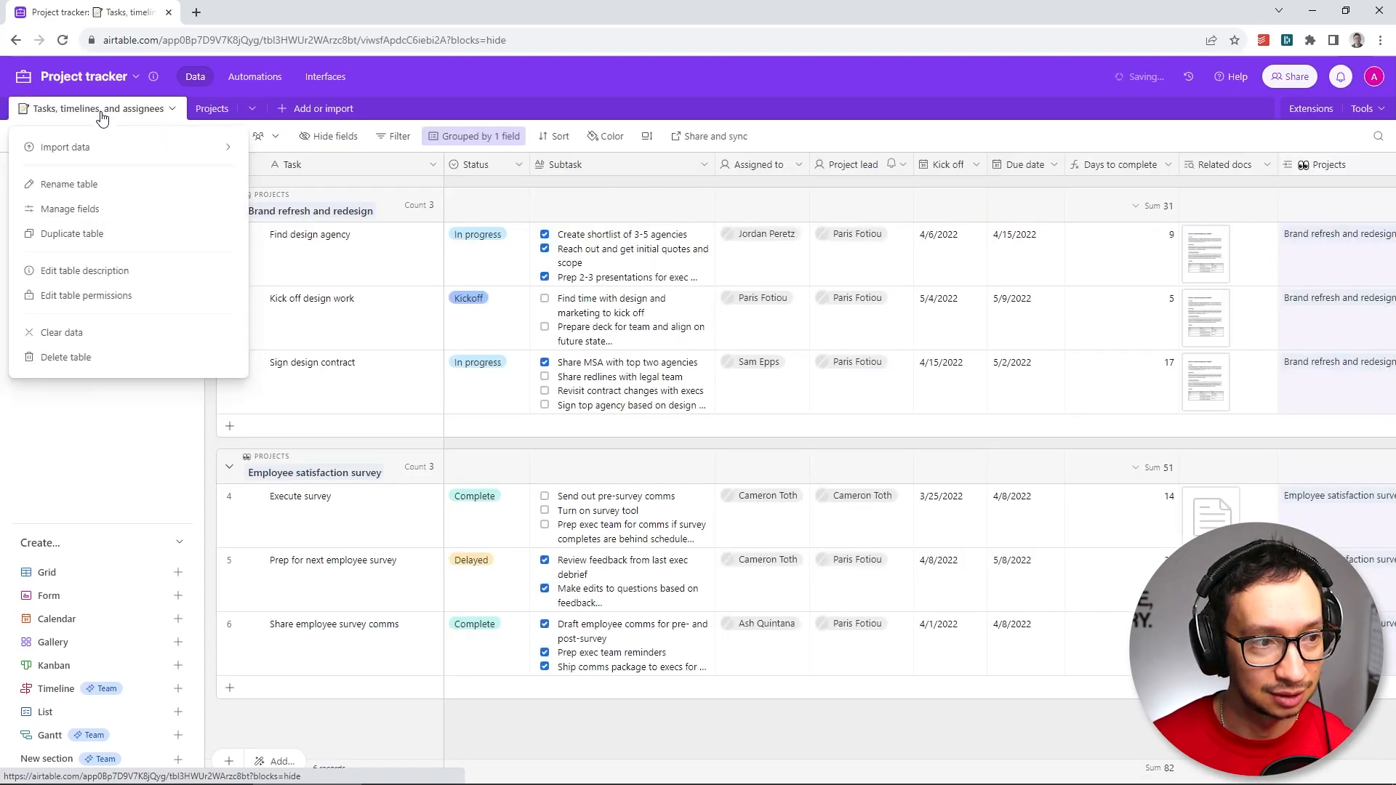
left_click(102, 185)
type("Tasks")
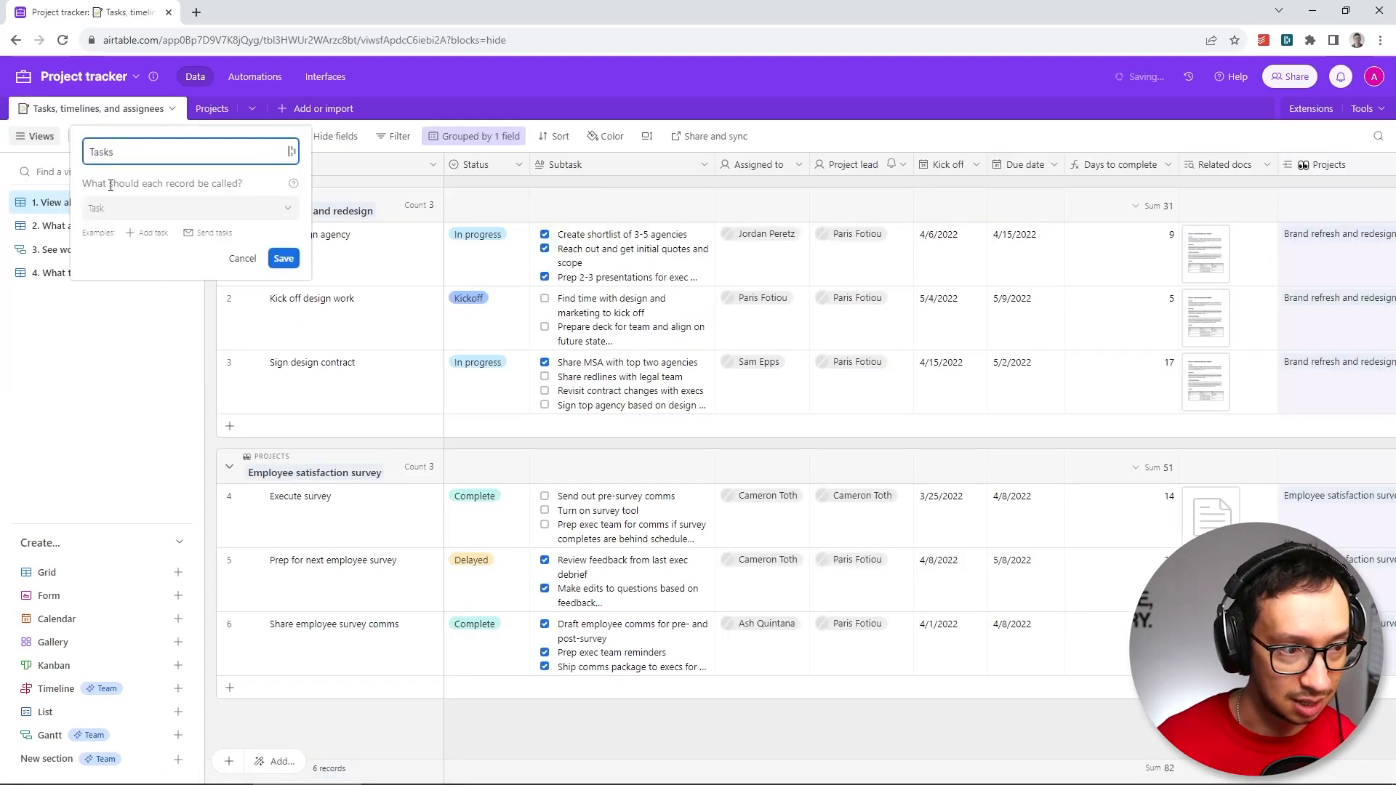
left_click(288, 260)
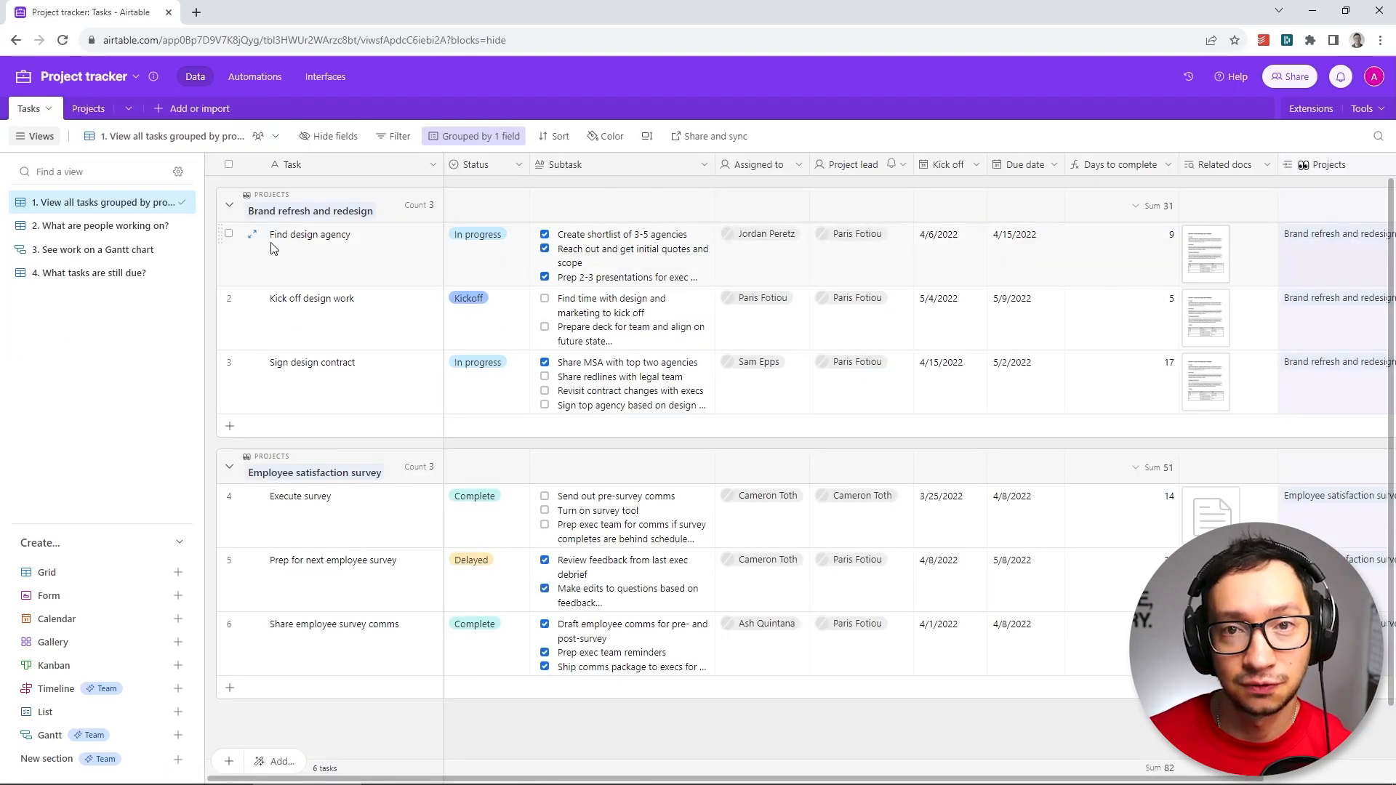
Look through the Projects table's overview and deadlines calendar views, finishing in the See all project detail view
left_click(85, 115)
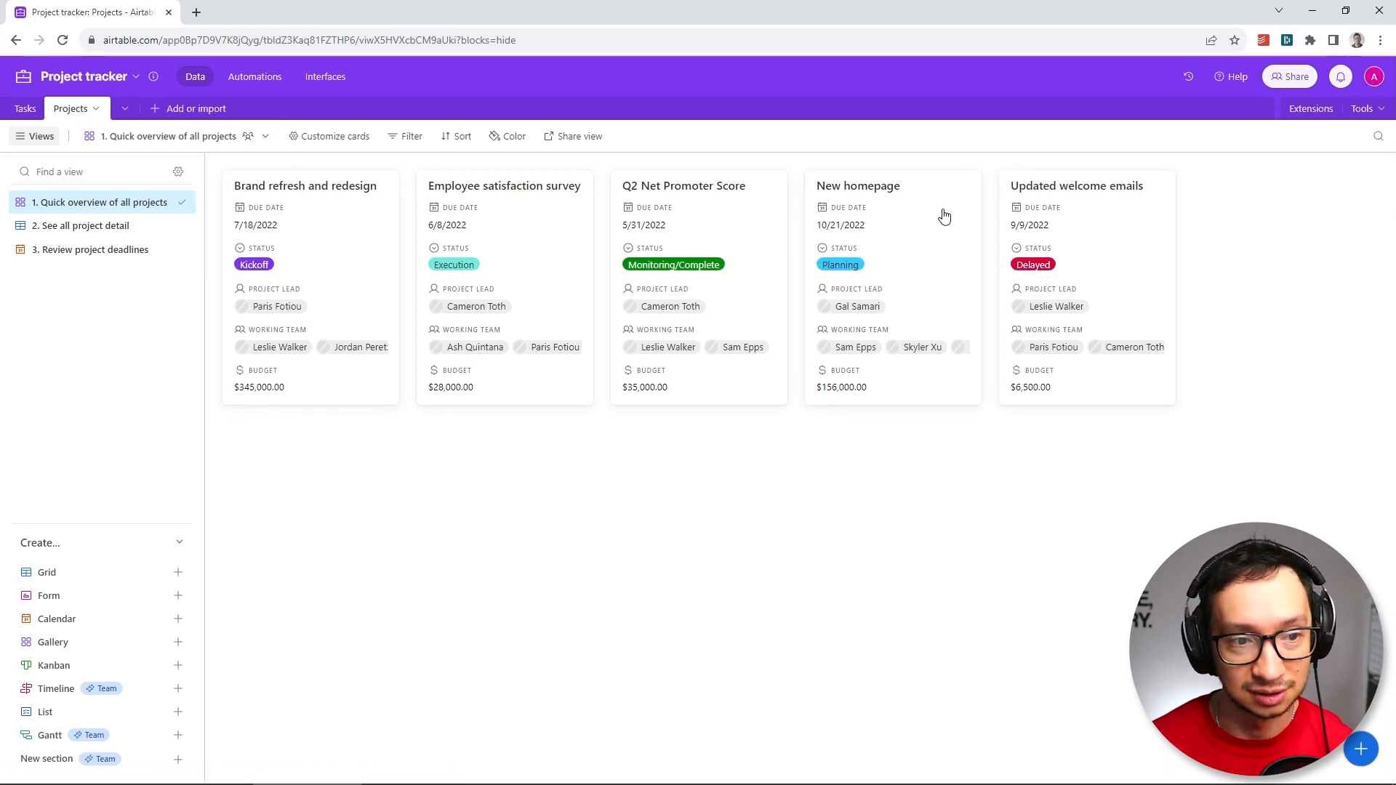
left_click(98, 225)
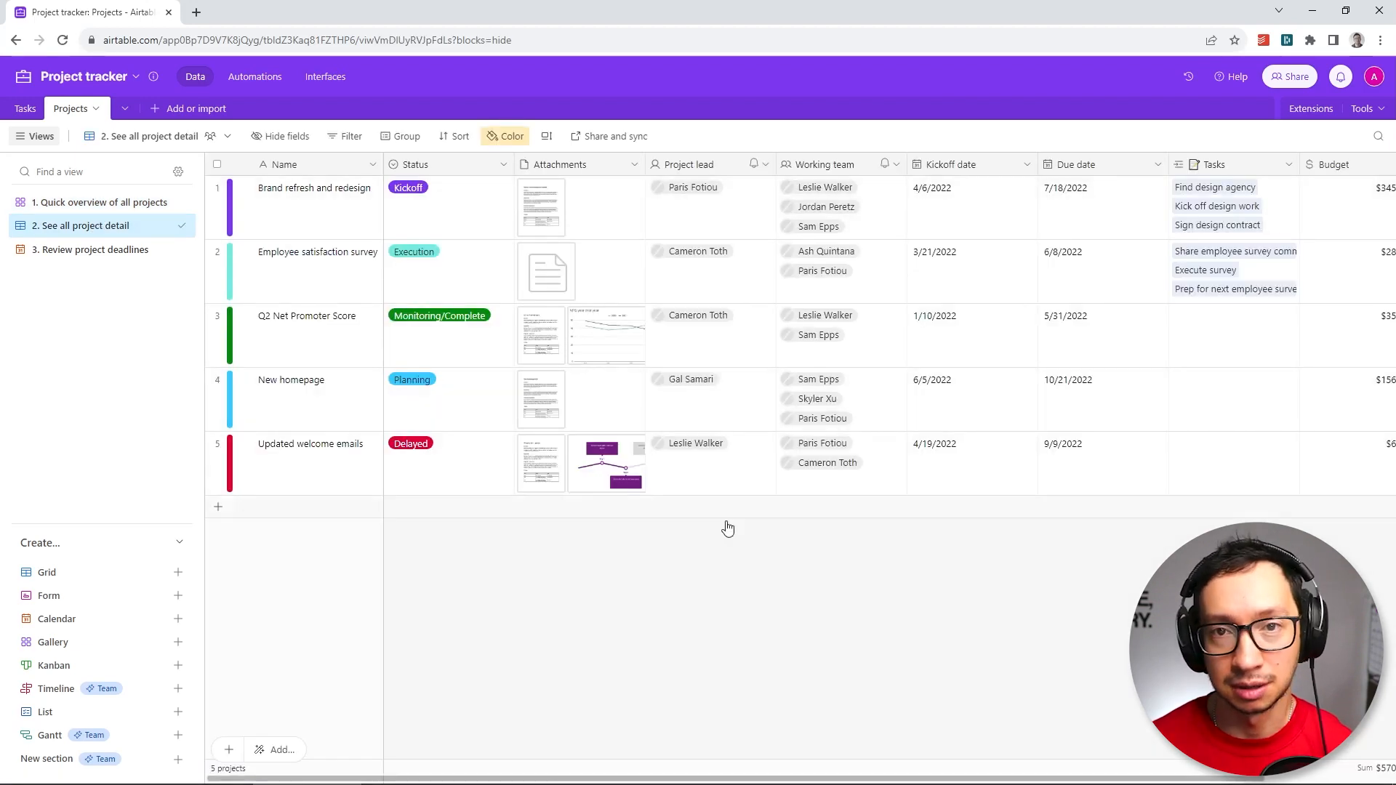
left_click(77, 251)
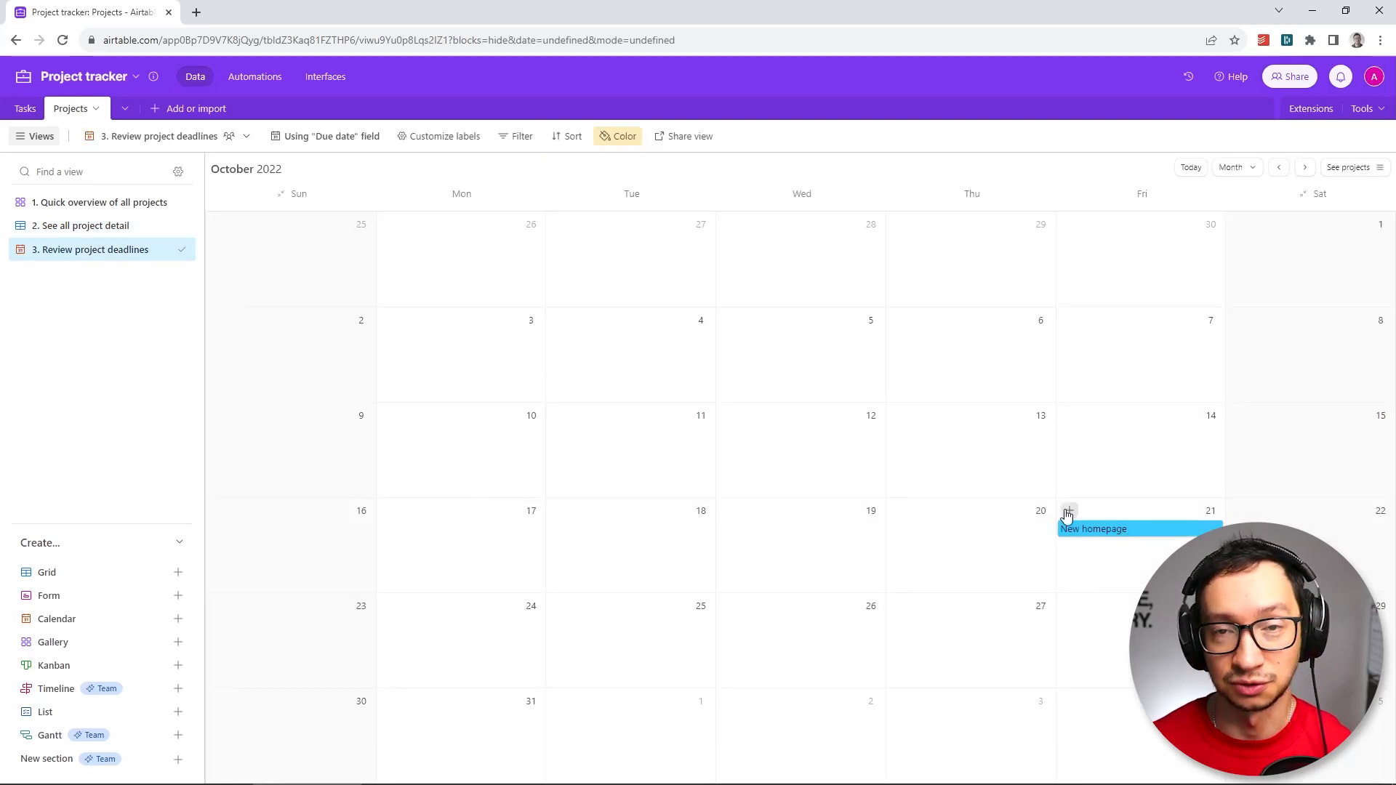
left_click(51, 227)
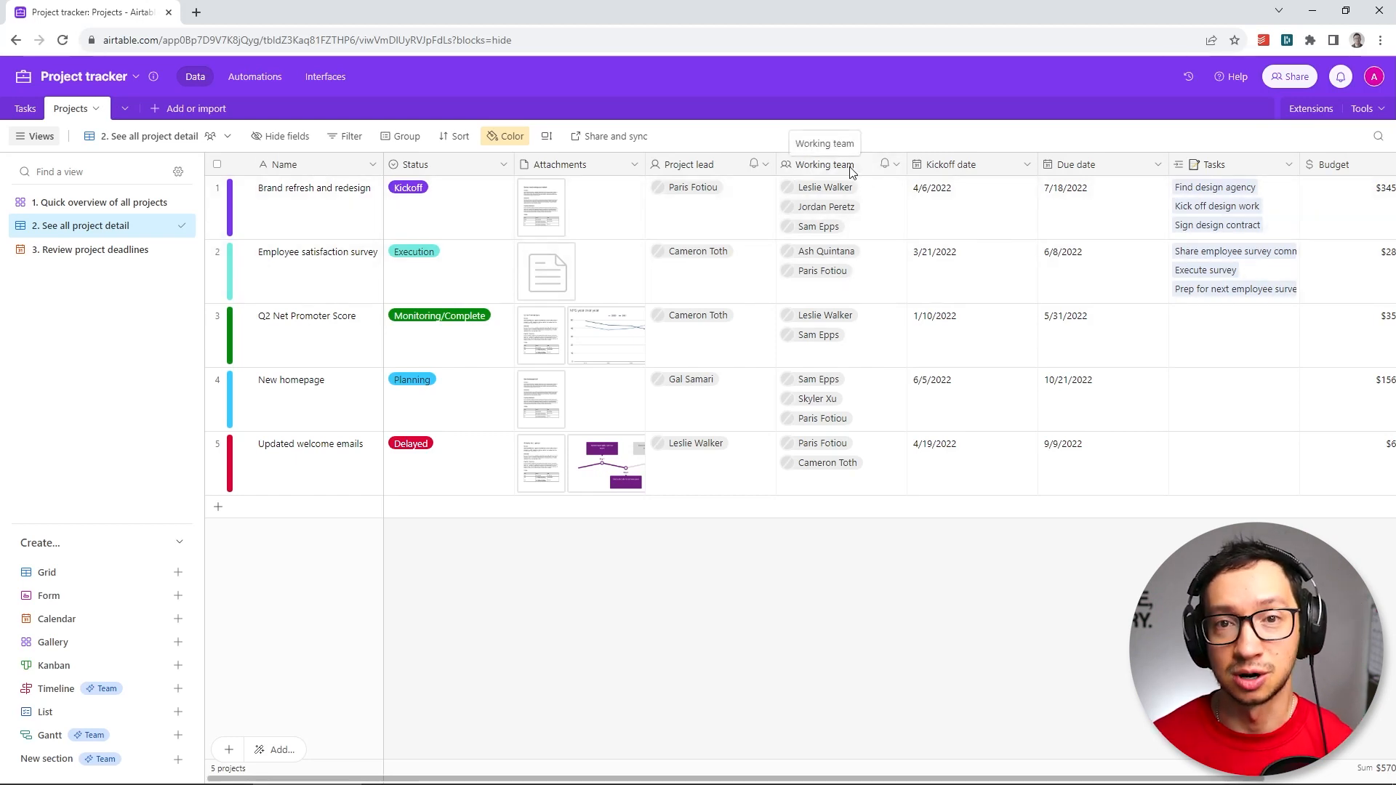
Delete the Attachments field from the Projects table, including its dependencies
left_click(635, 165)
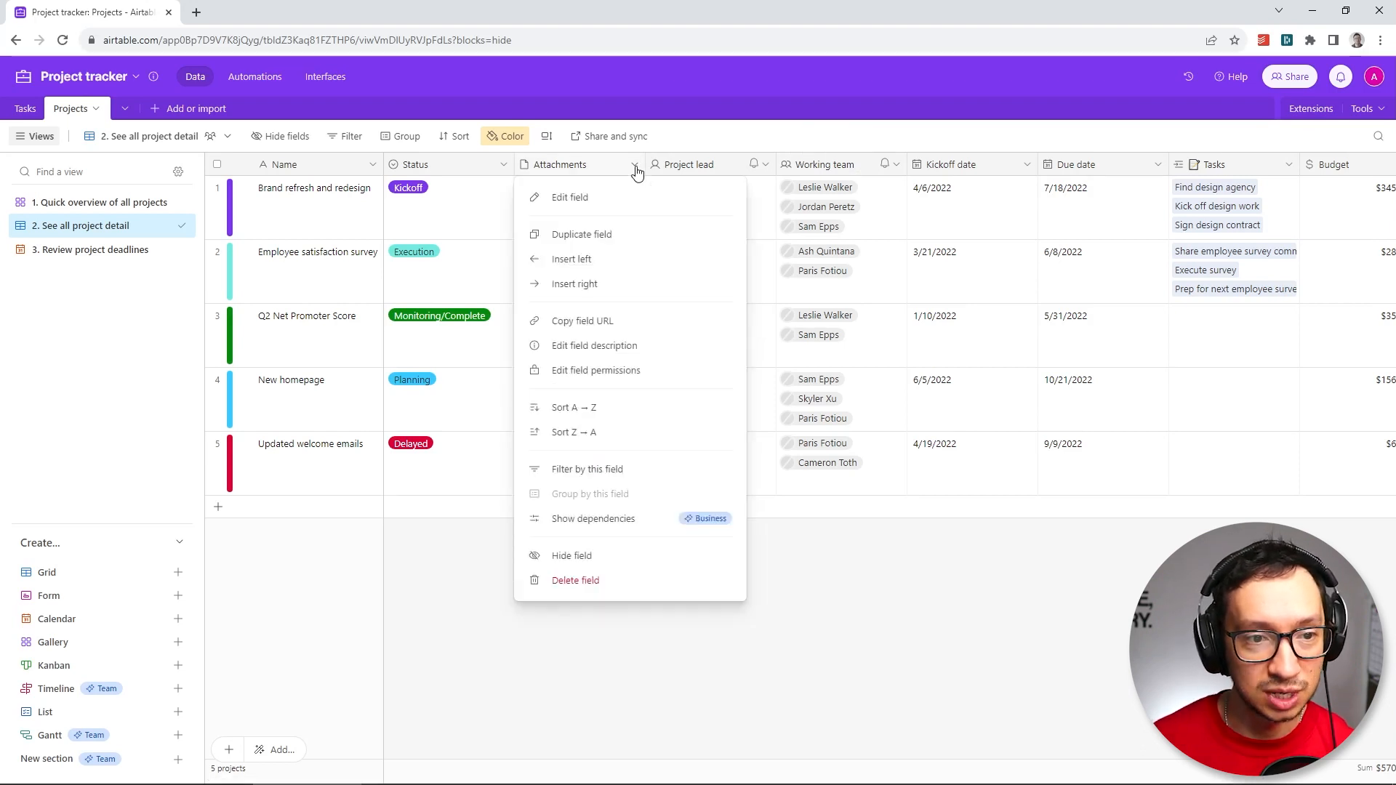
left_click(577, 582)
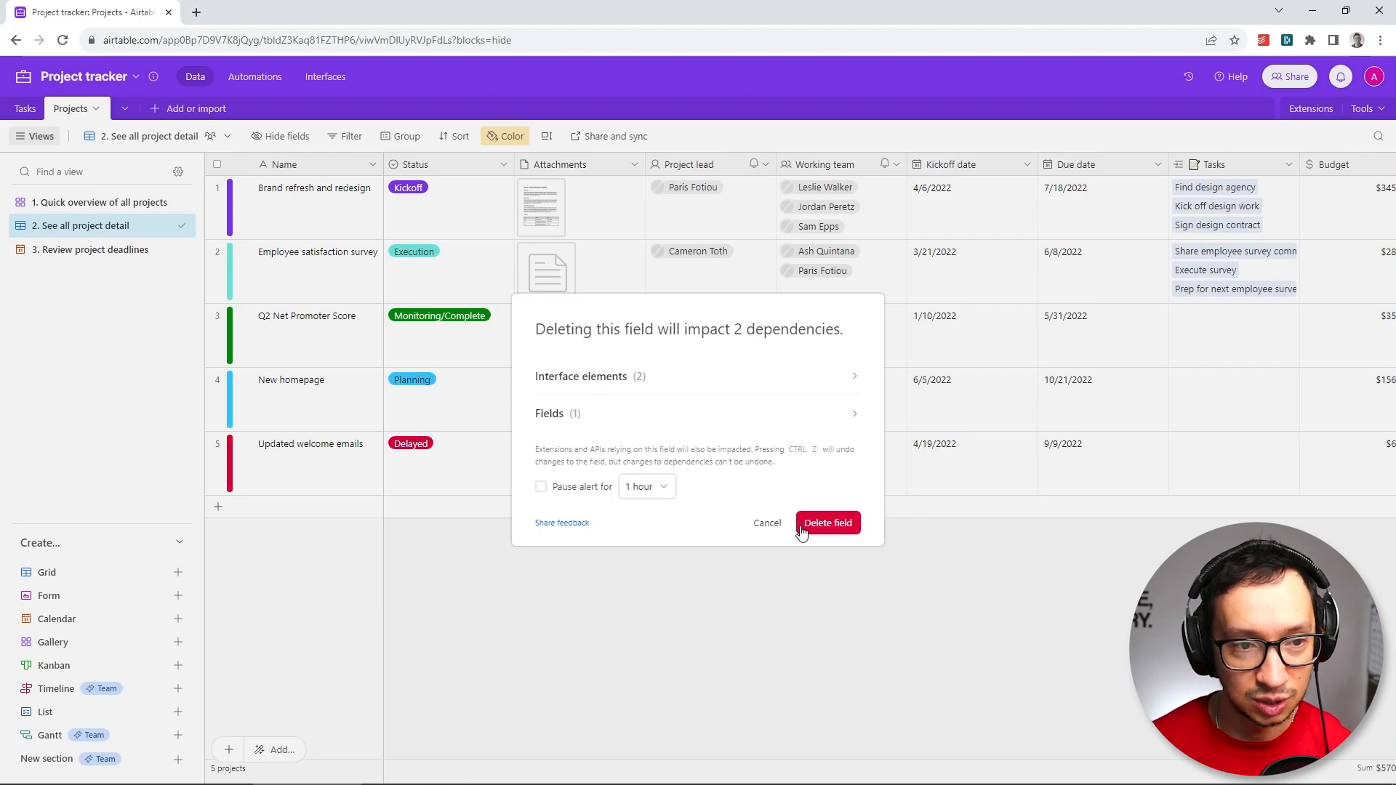
left_click(847, 529)
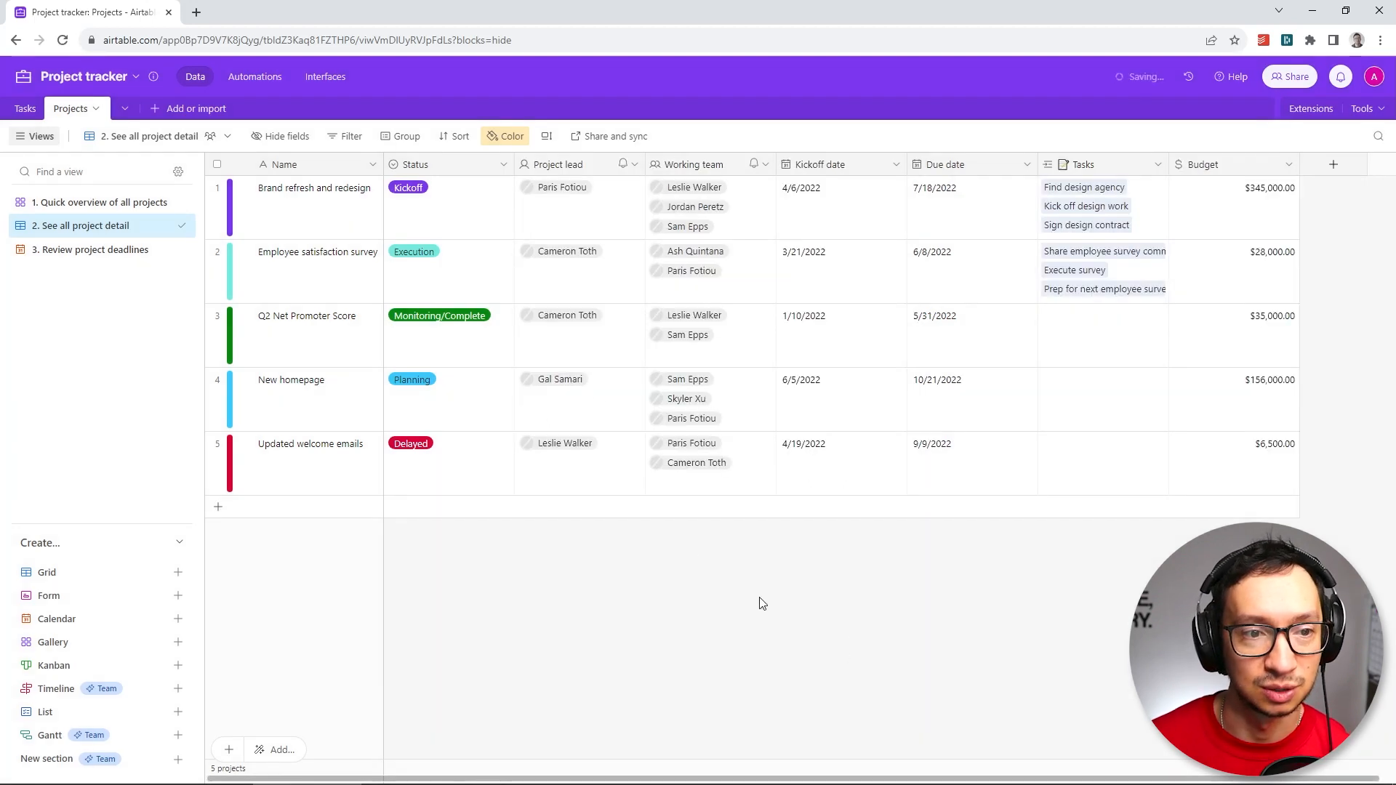
Delete the Project lead and Working team fields from the Projects table
left_click(636, 167)
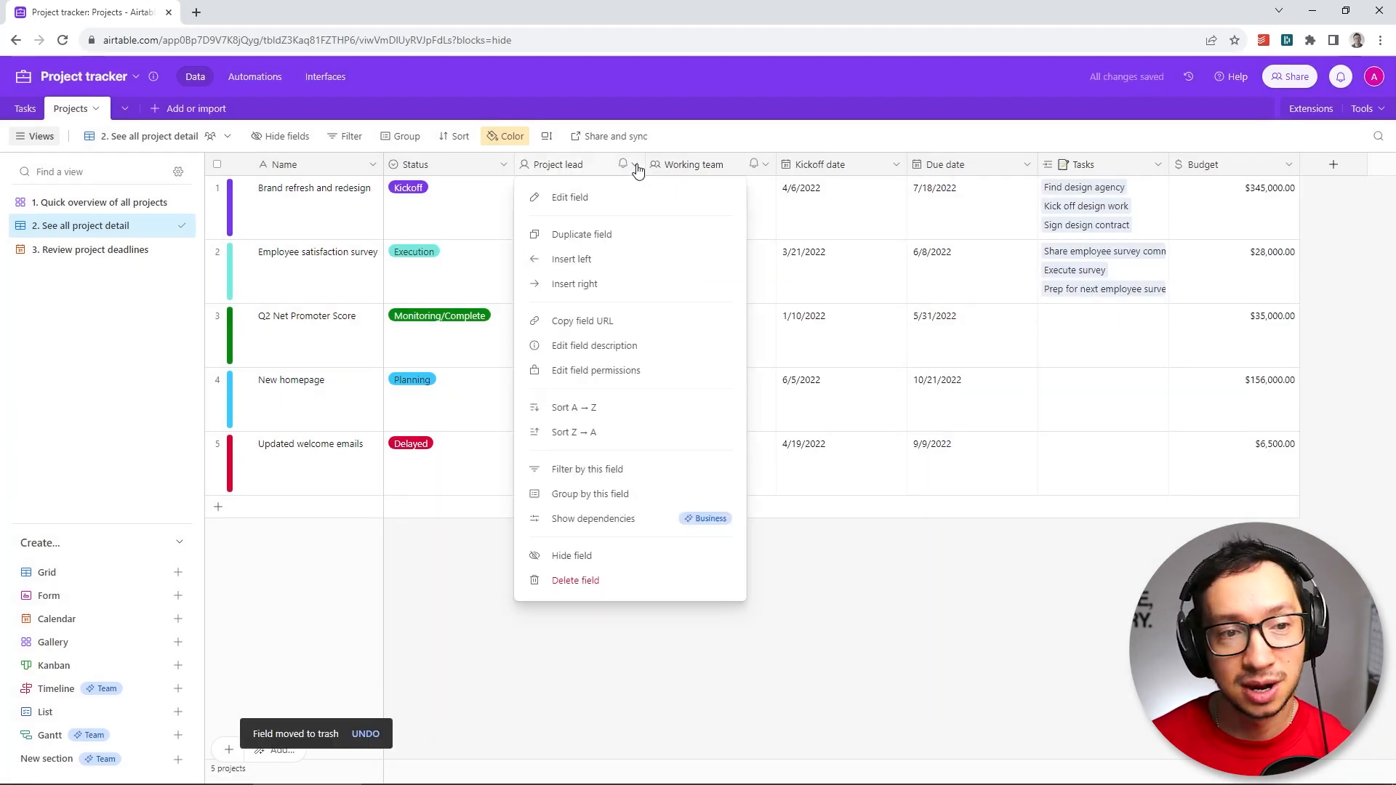
left_click(625, 579)
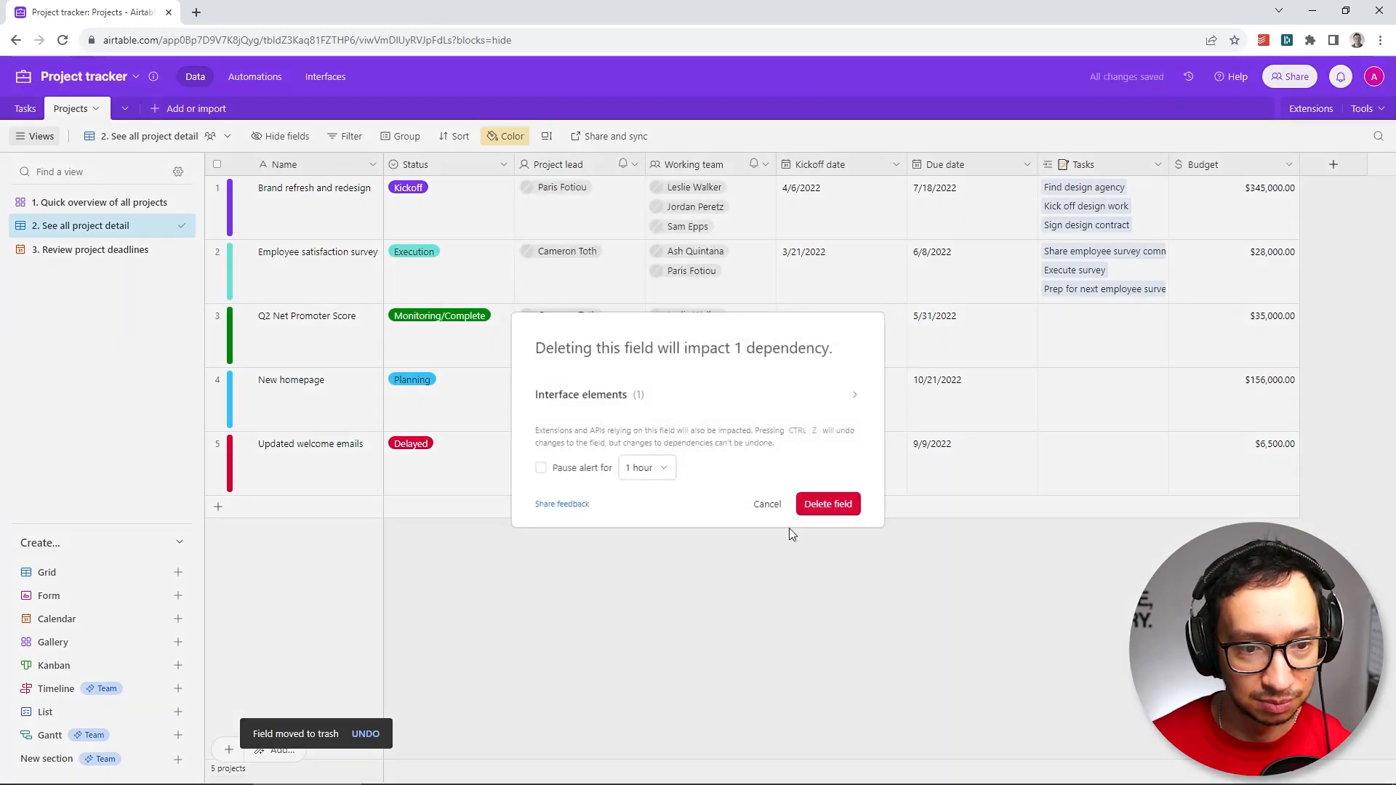
left_click(833, 509)
left_click(633, 165)
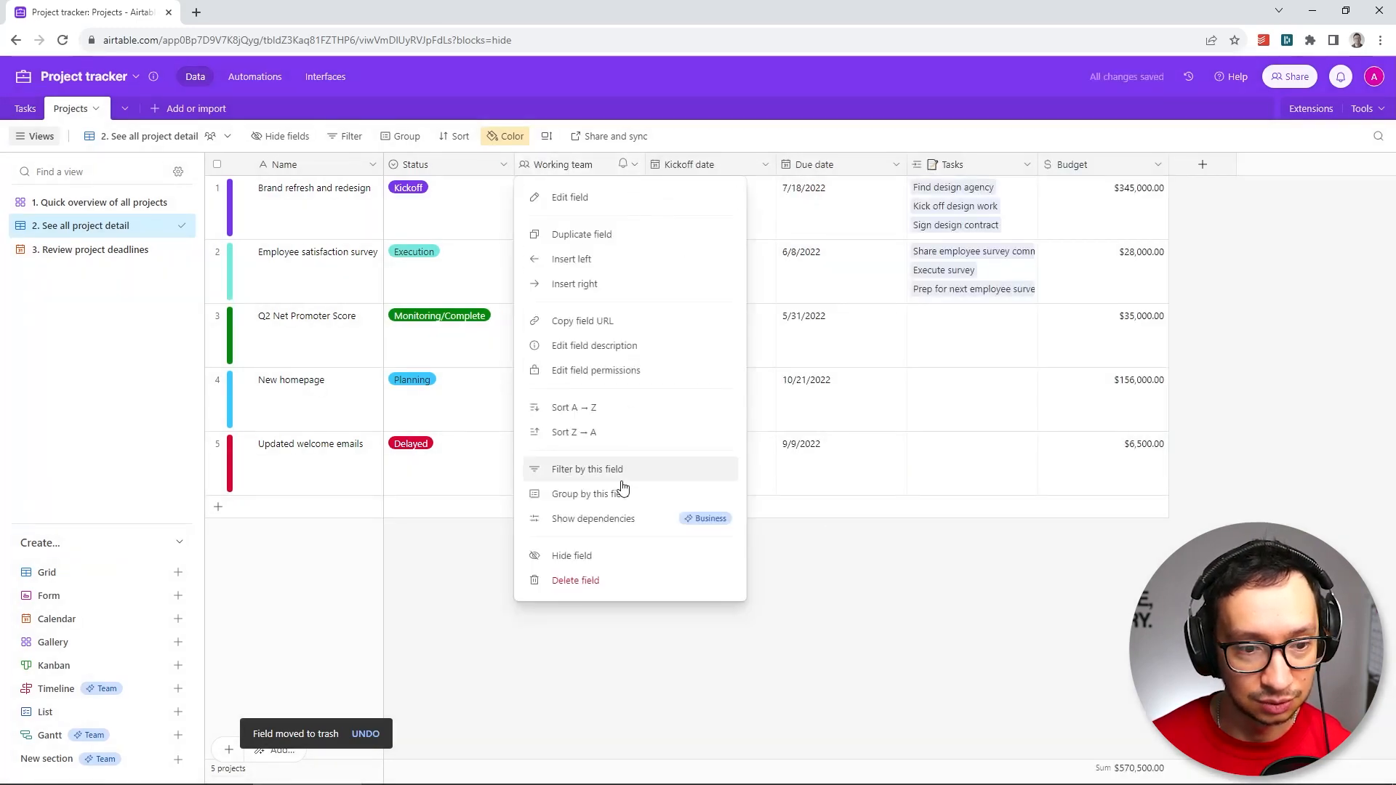
left_click(601, 579)
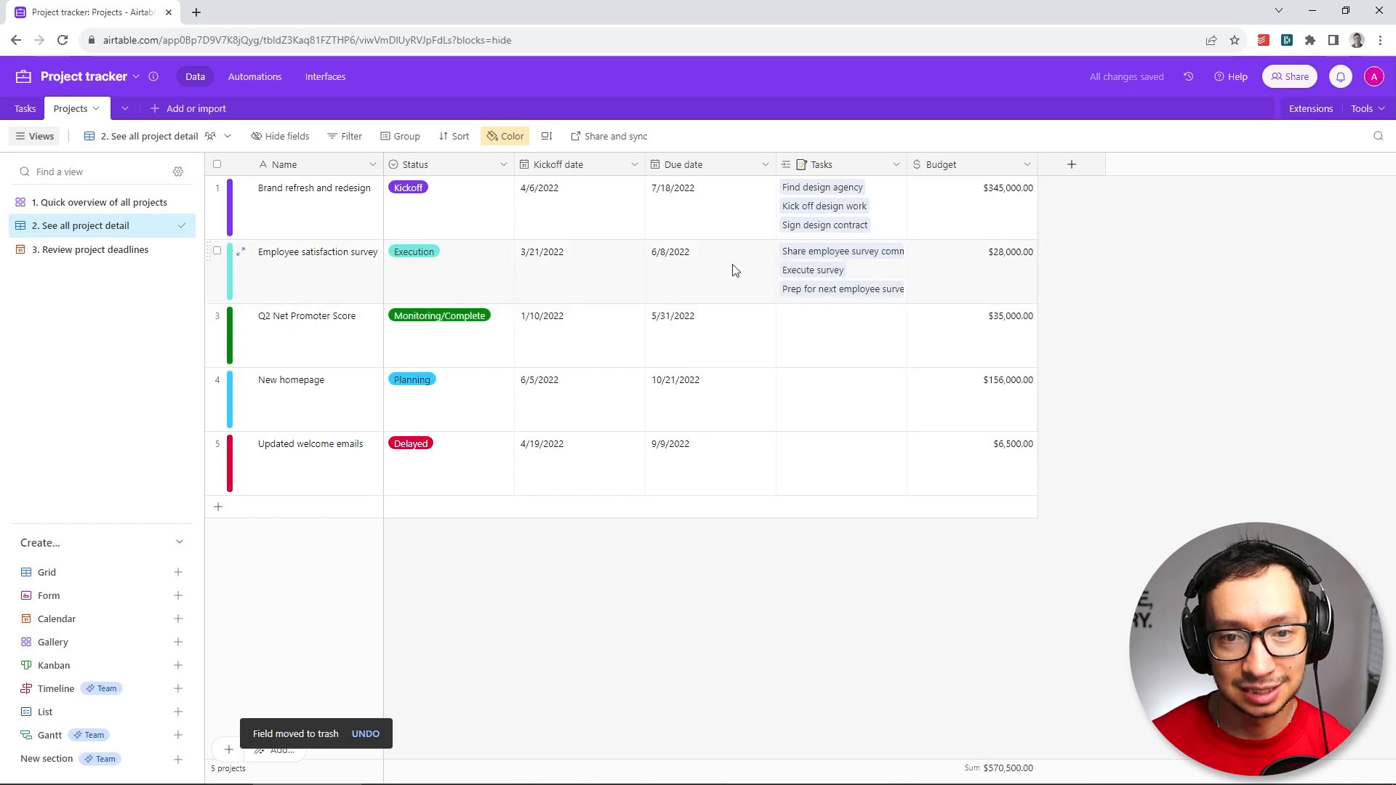
Delete the Budget field from the Projects table
left_click(1026, 165)
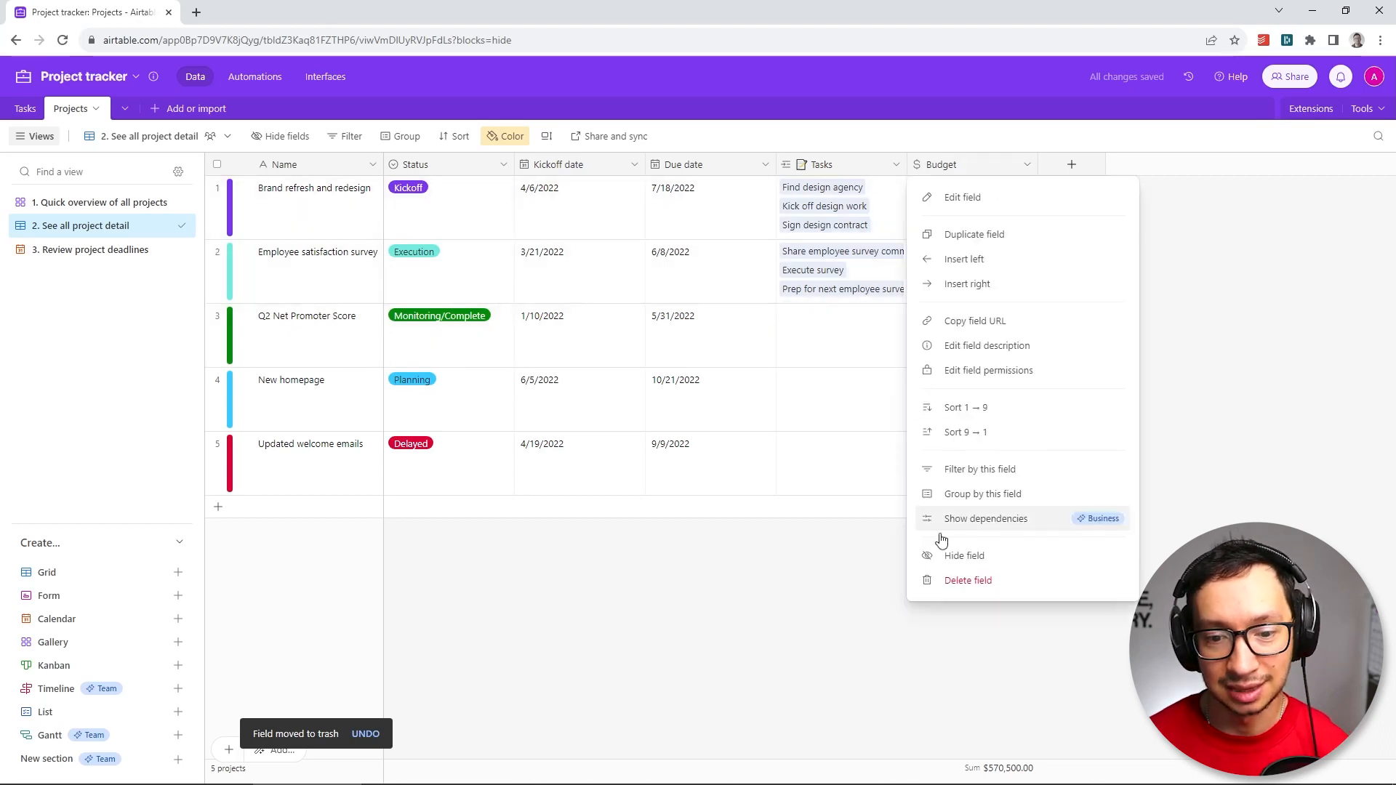
left_click(967, 580)
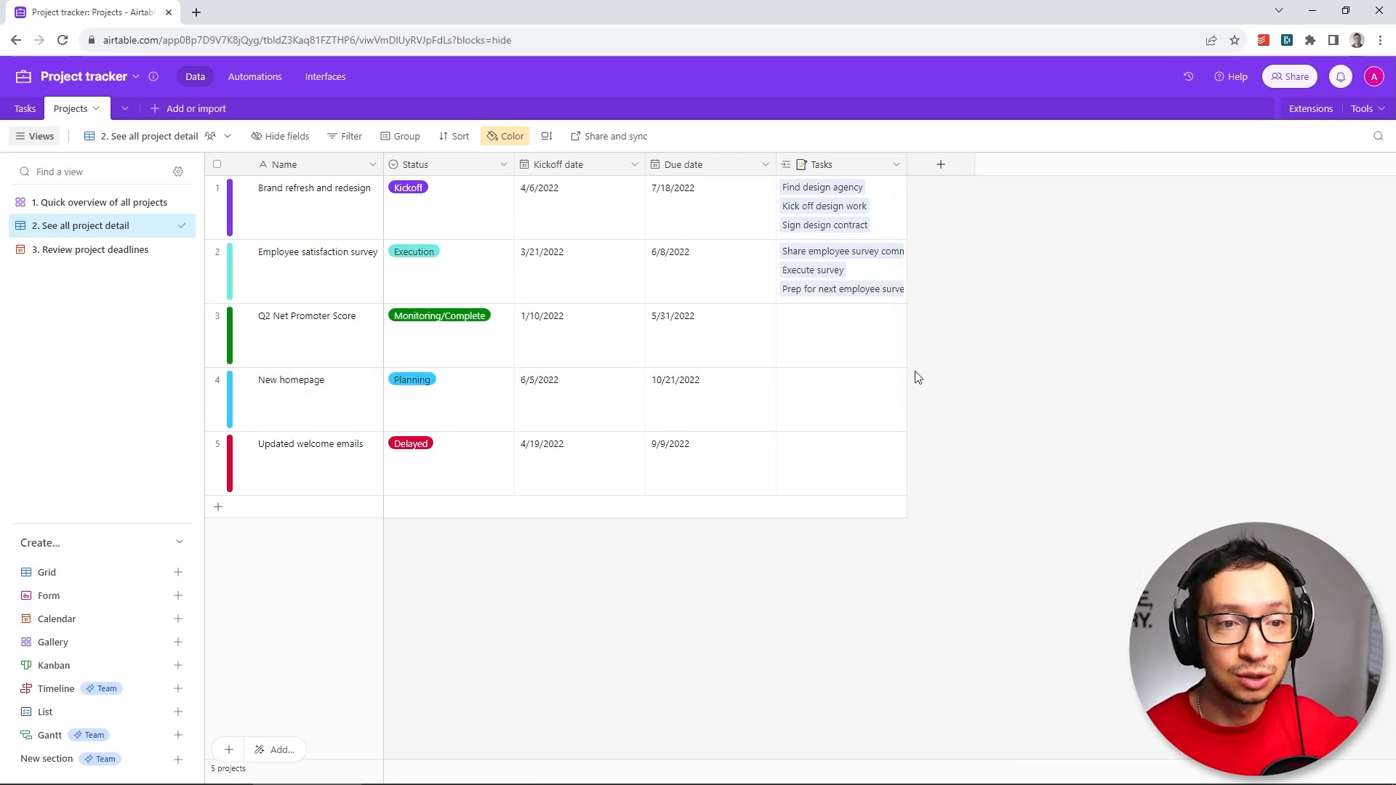
left_click(713, 206)
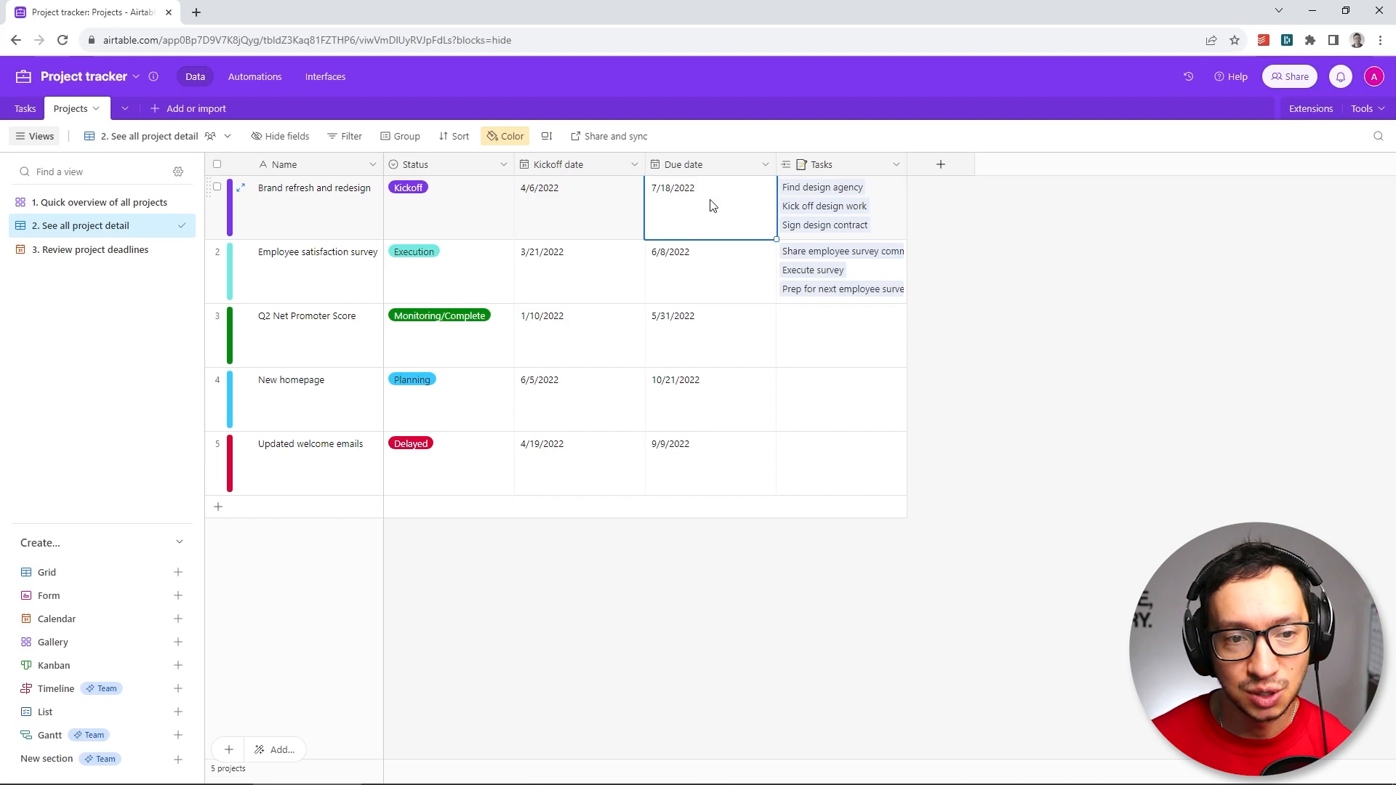
left_click(1076, 242)
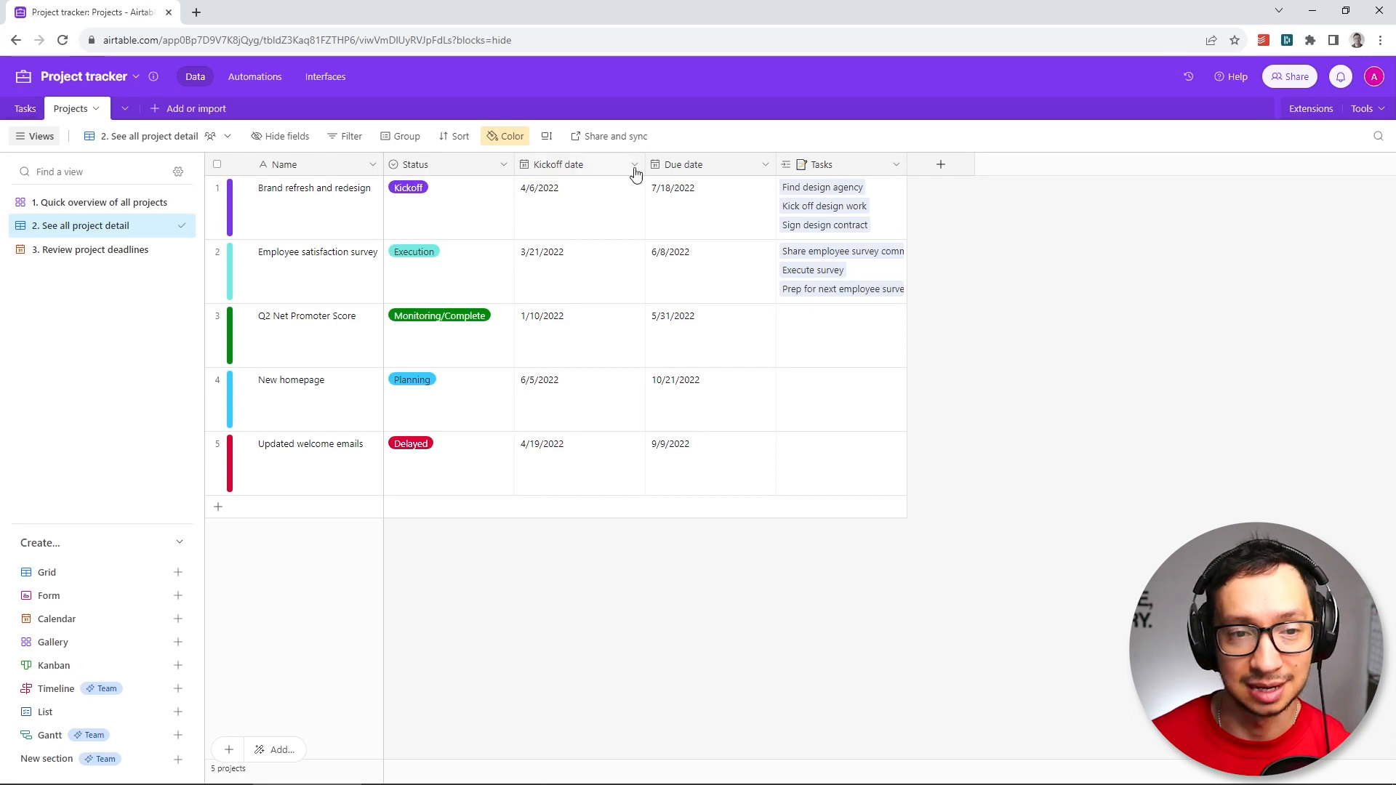
Change the Projects table's Due date field to a Rollup of the Due date field from the linked Tasks
left_click(765, 166)
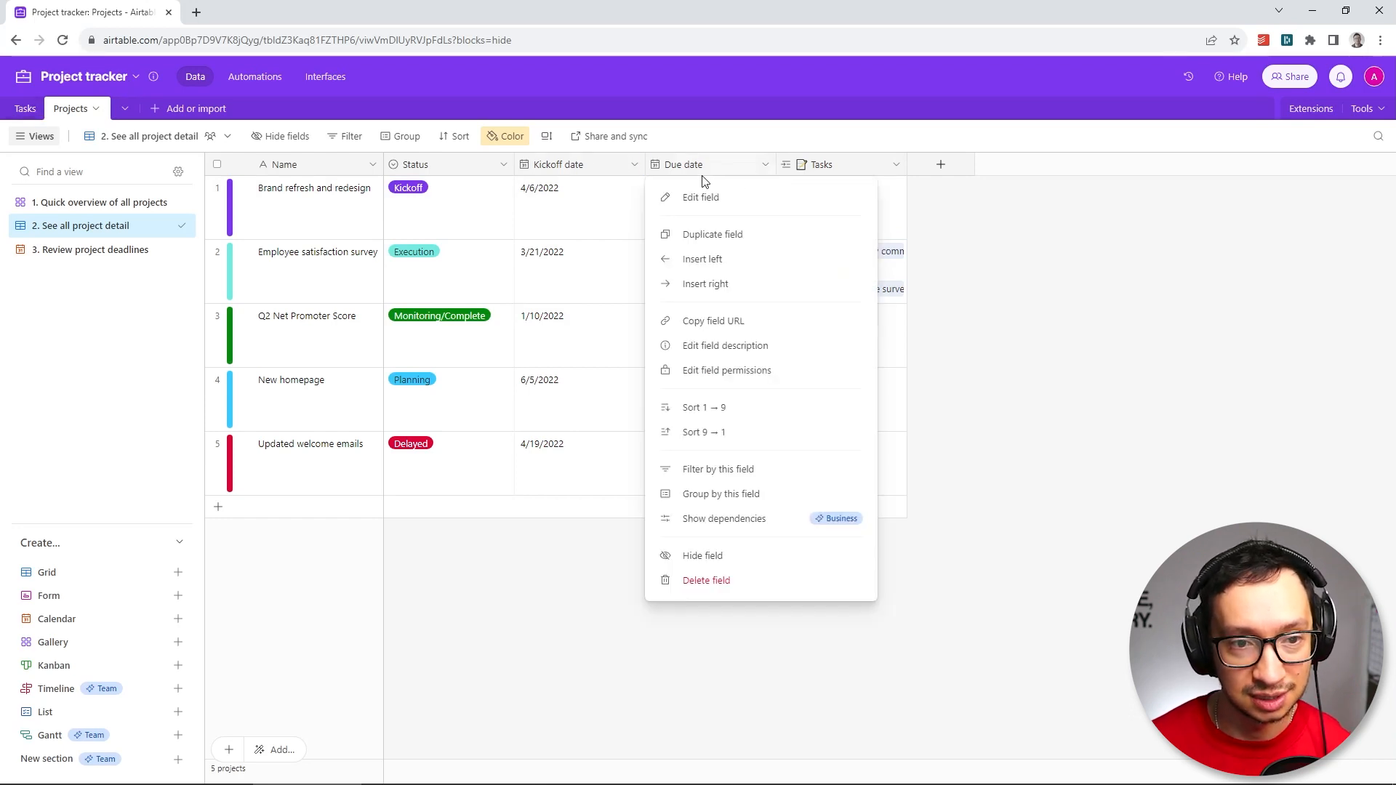
left_click(707, 197)
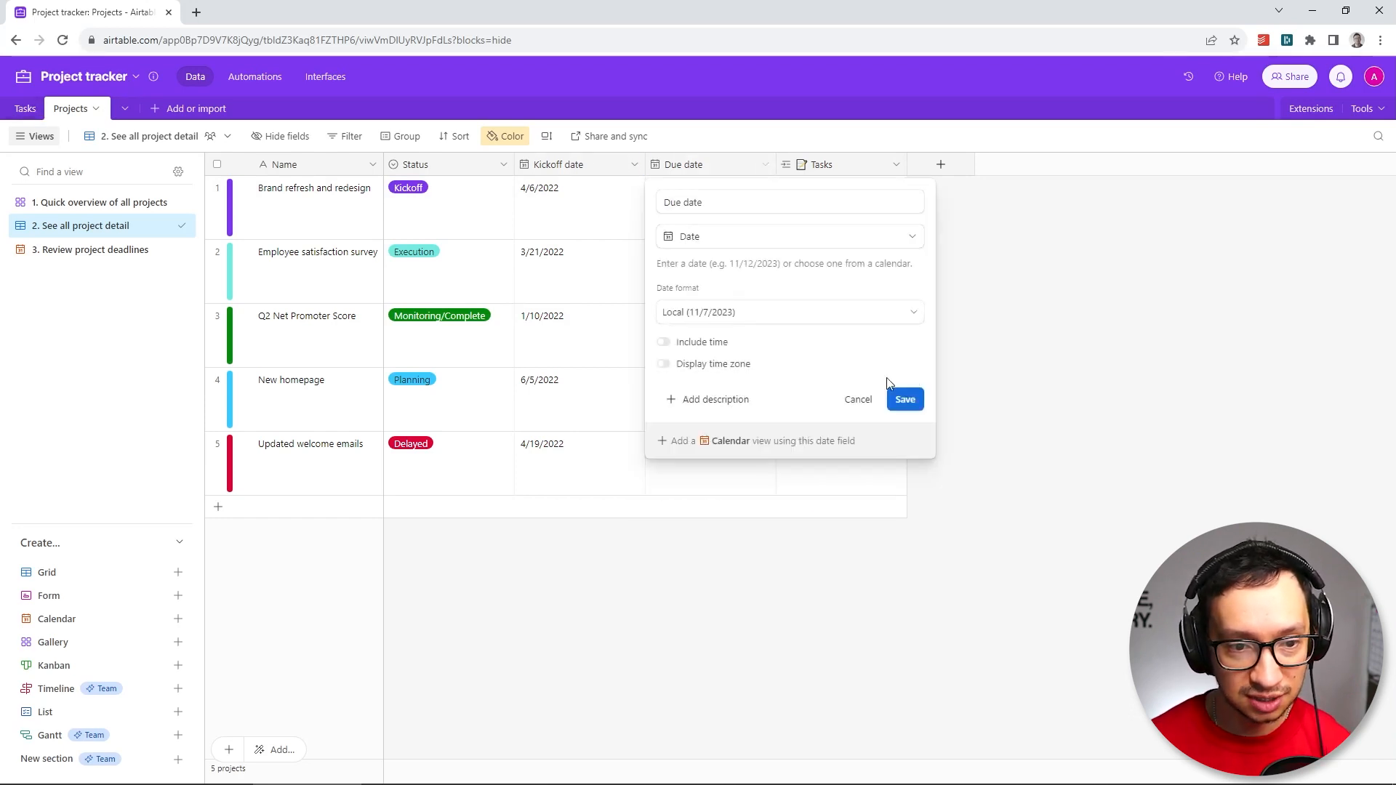
left_click(901, 240)
scroll(787, 407, "down", 3)
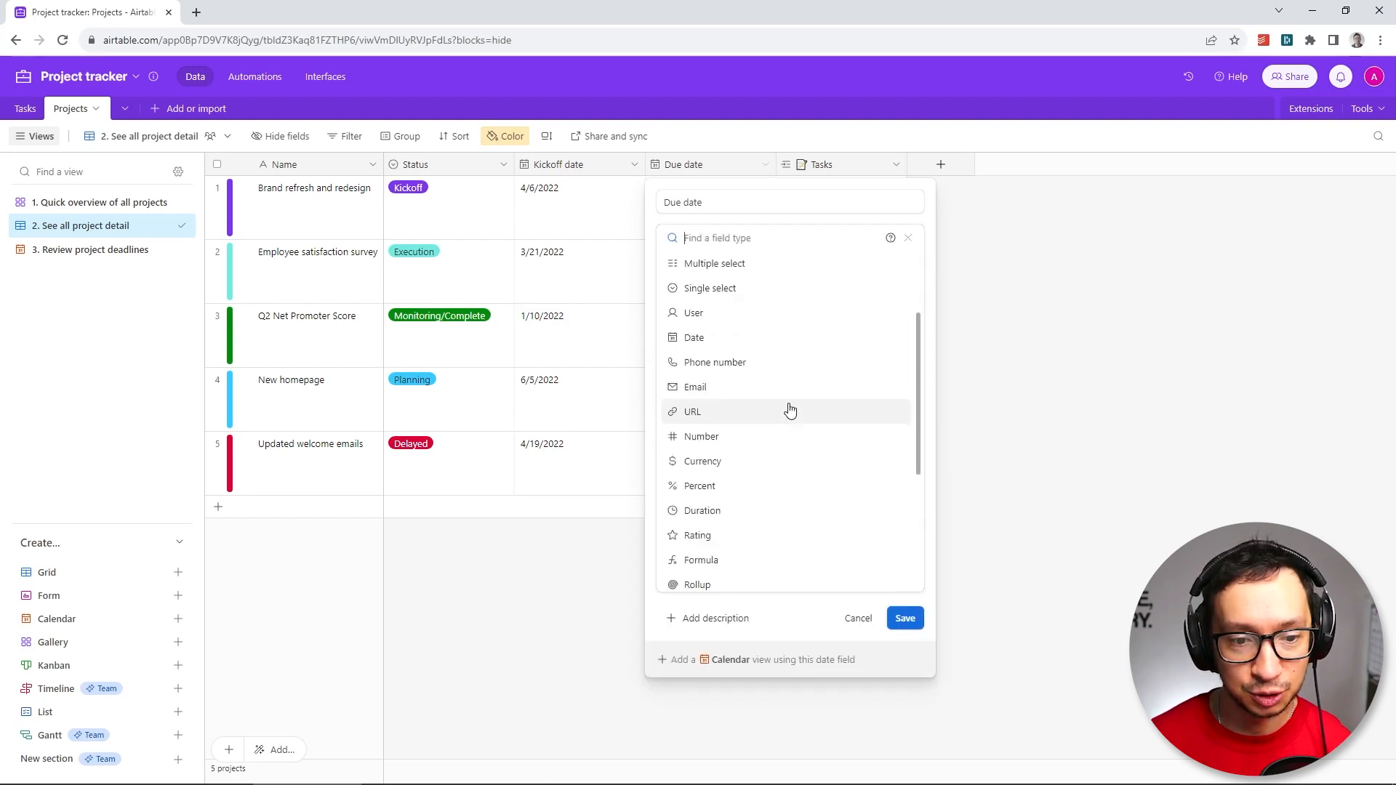
scroll(786, 408, "down", 3)
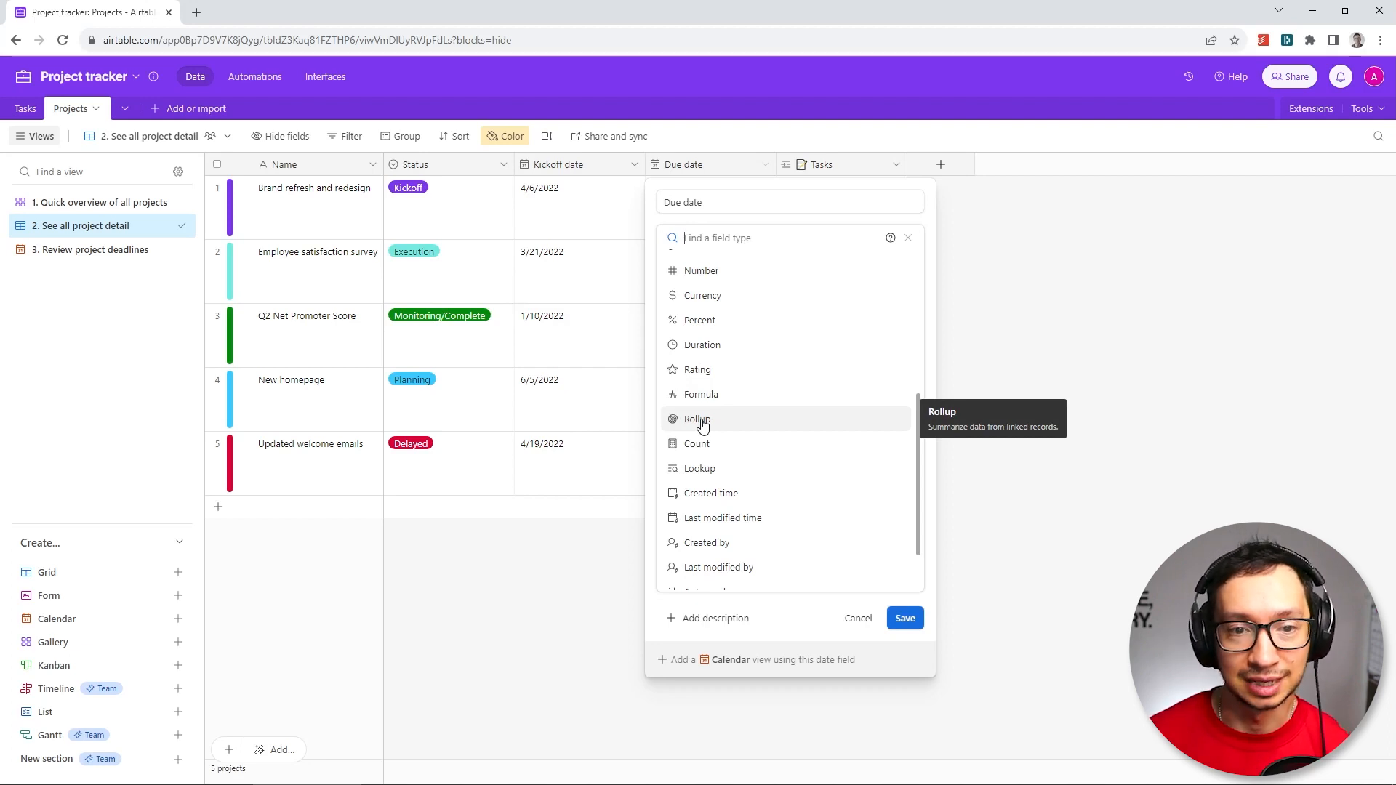
left_click(702, 424)
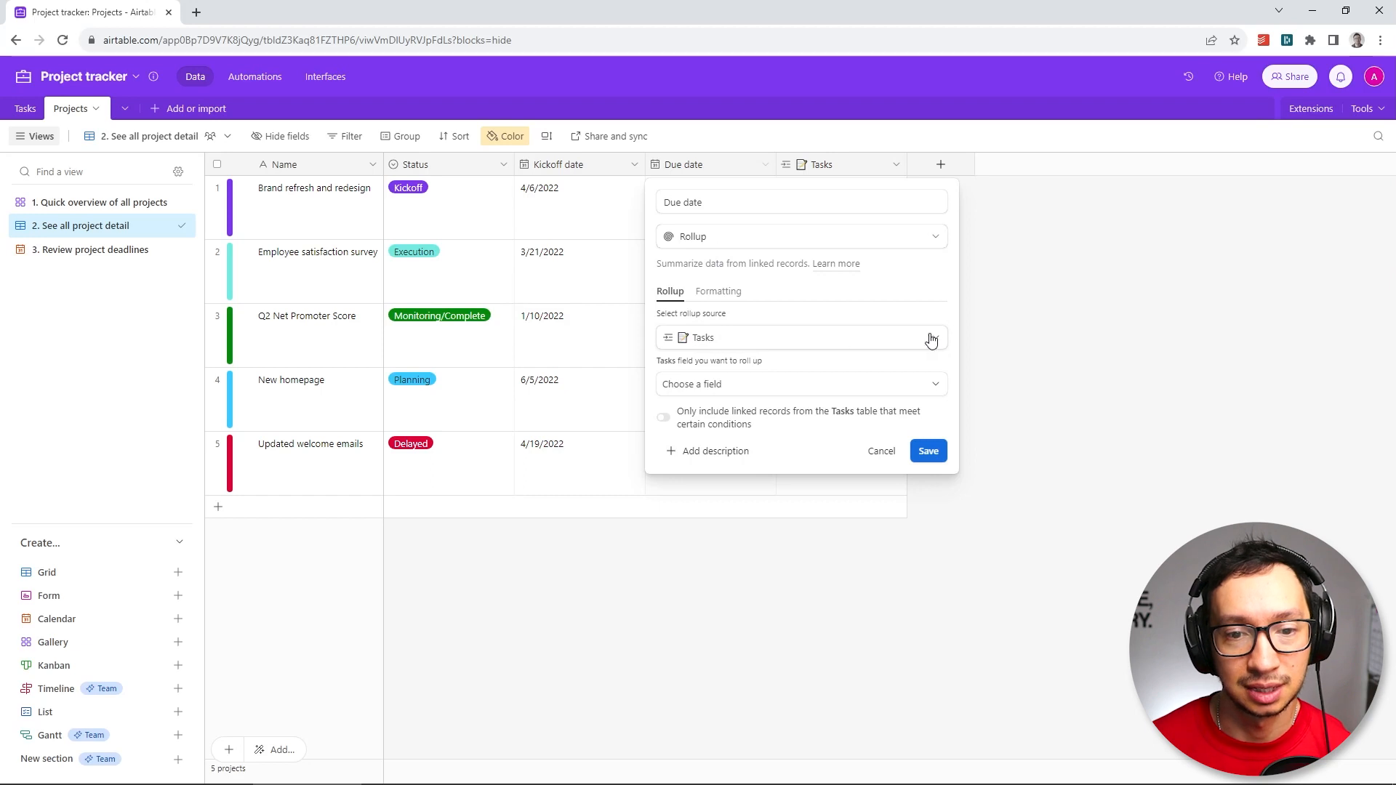
left_click(753, 386)
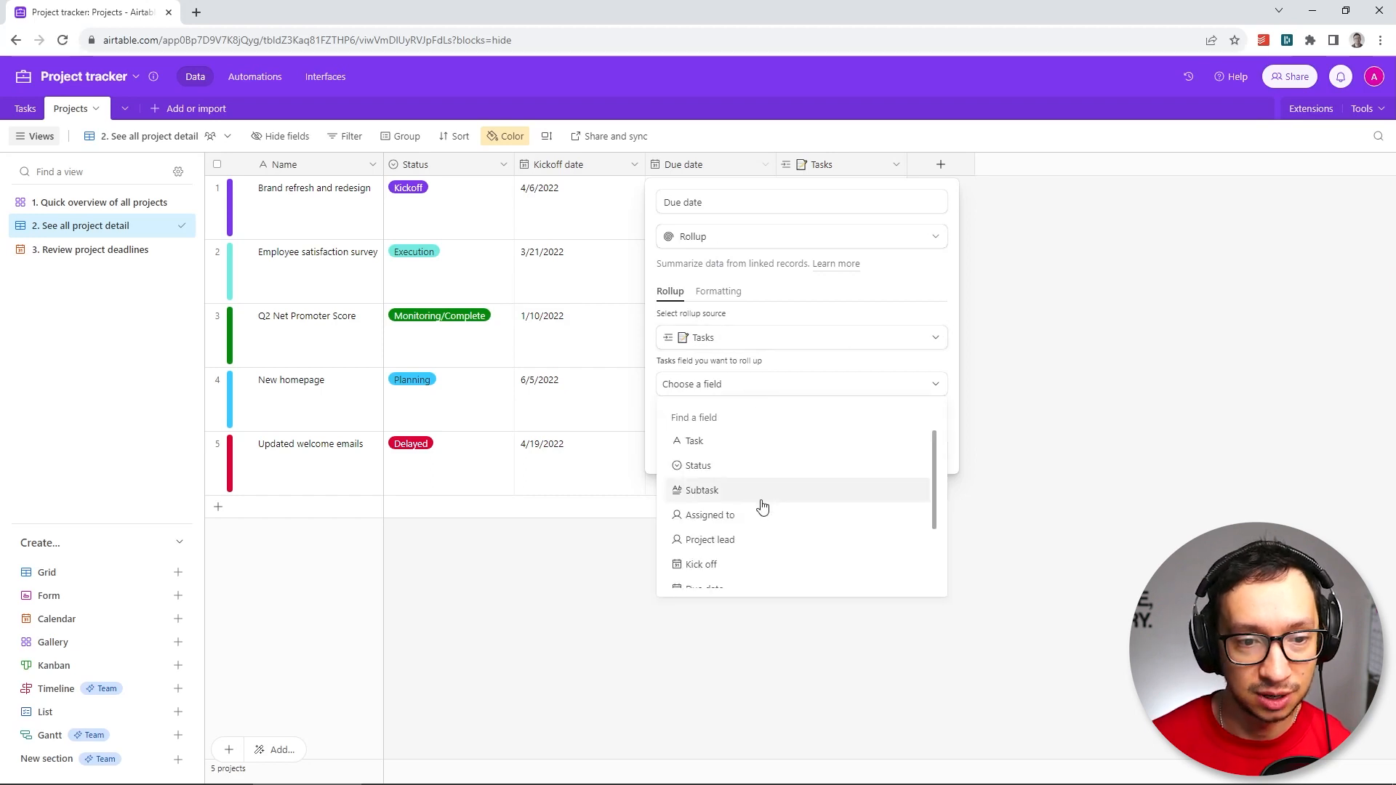
scroll(764, 520, "down", 3)
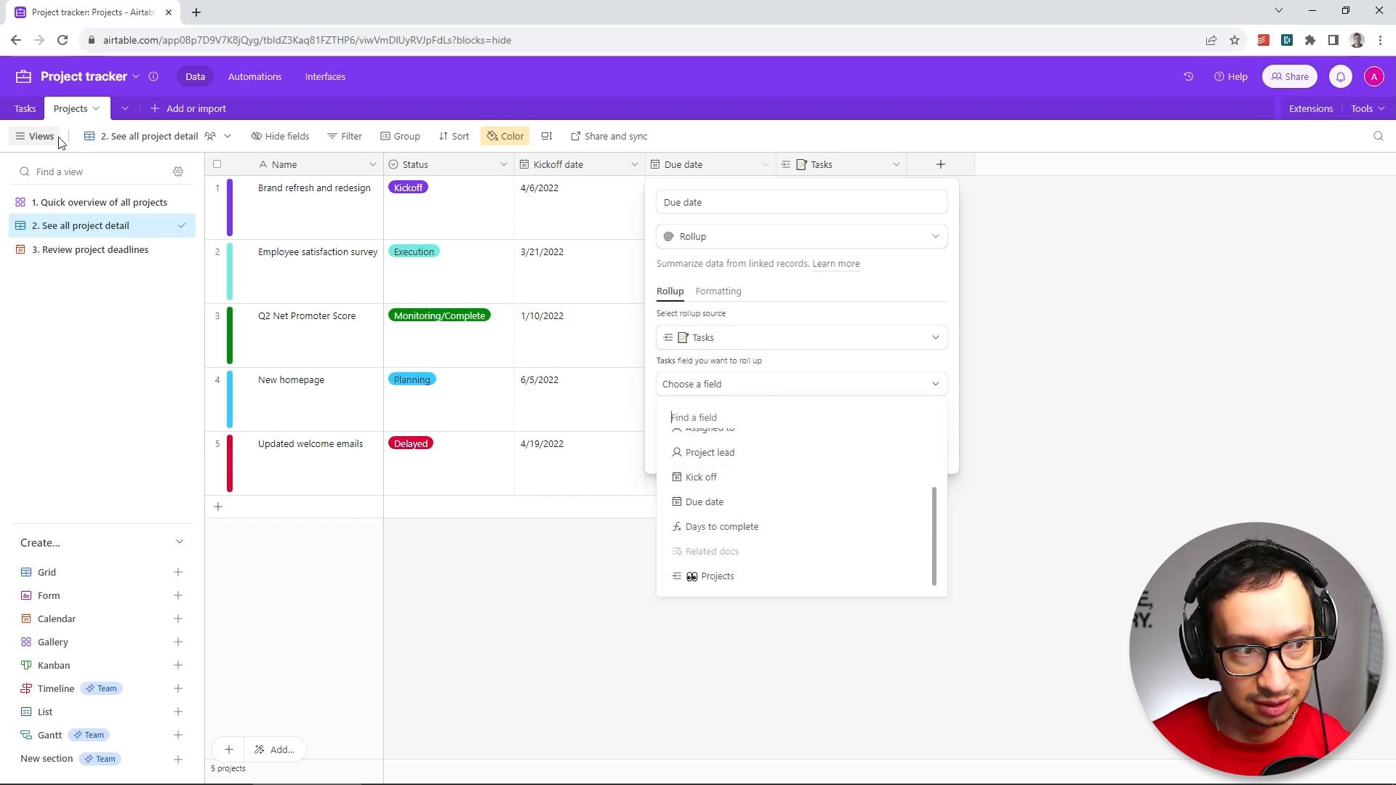
left_click(750, 516)
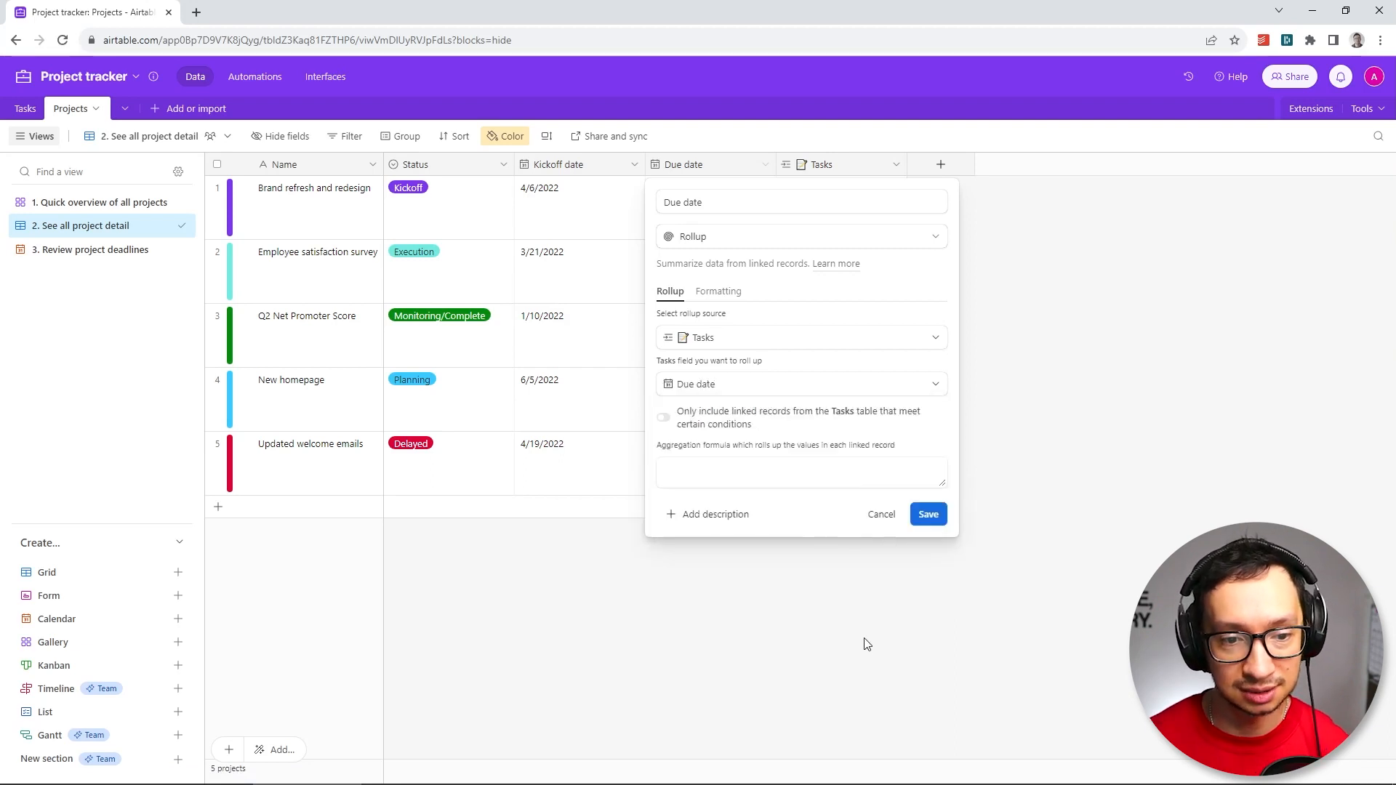
Set the Due date rollup's aggregation formula to MAX(values) and save the field type change despite its dependencies
left_click(811, 471)
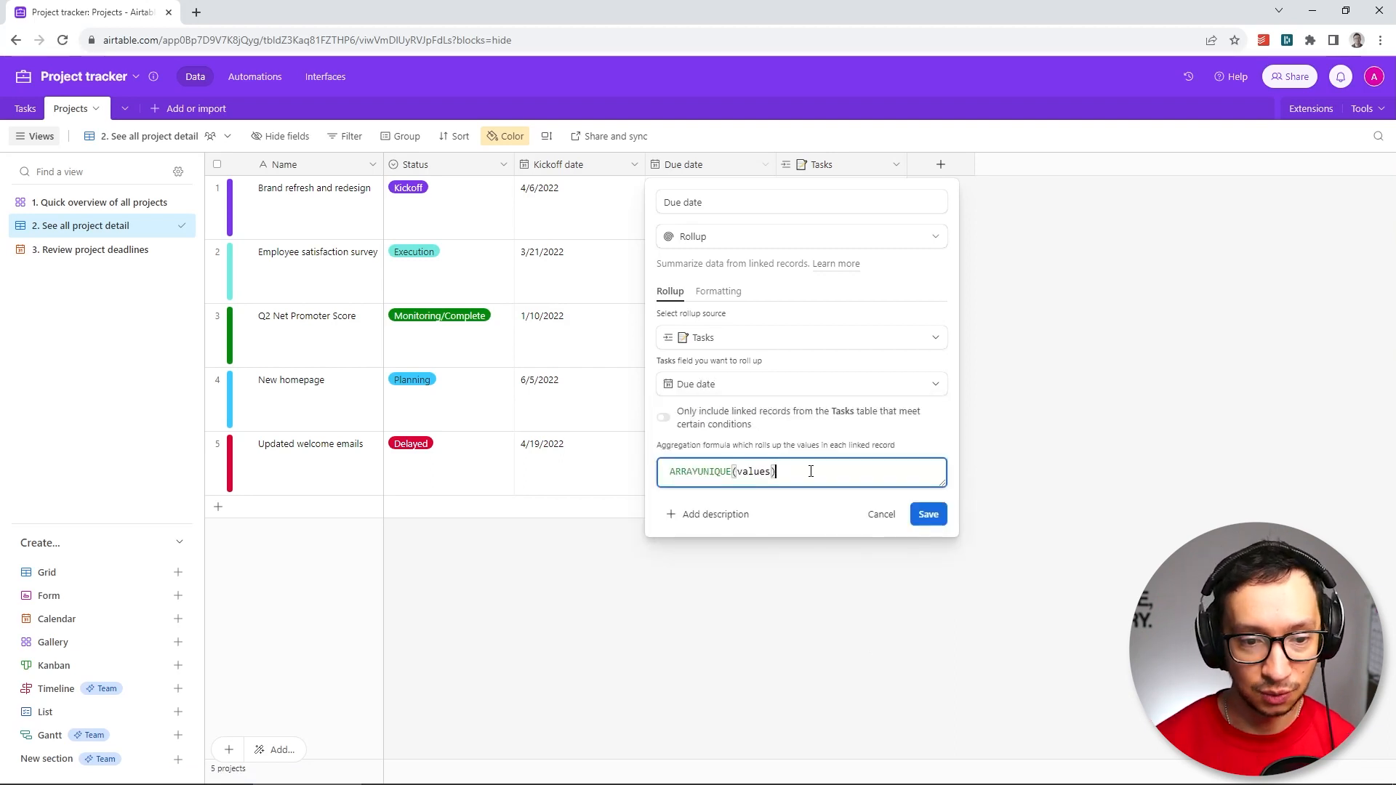
key("ctrl+a")
key("BackSpace")
type("MAX")
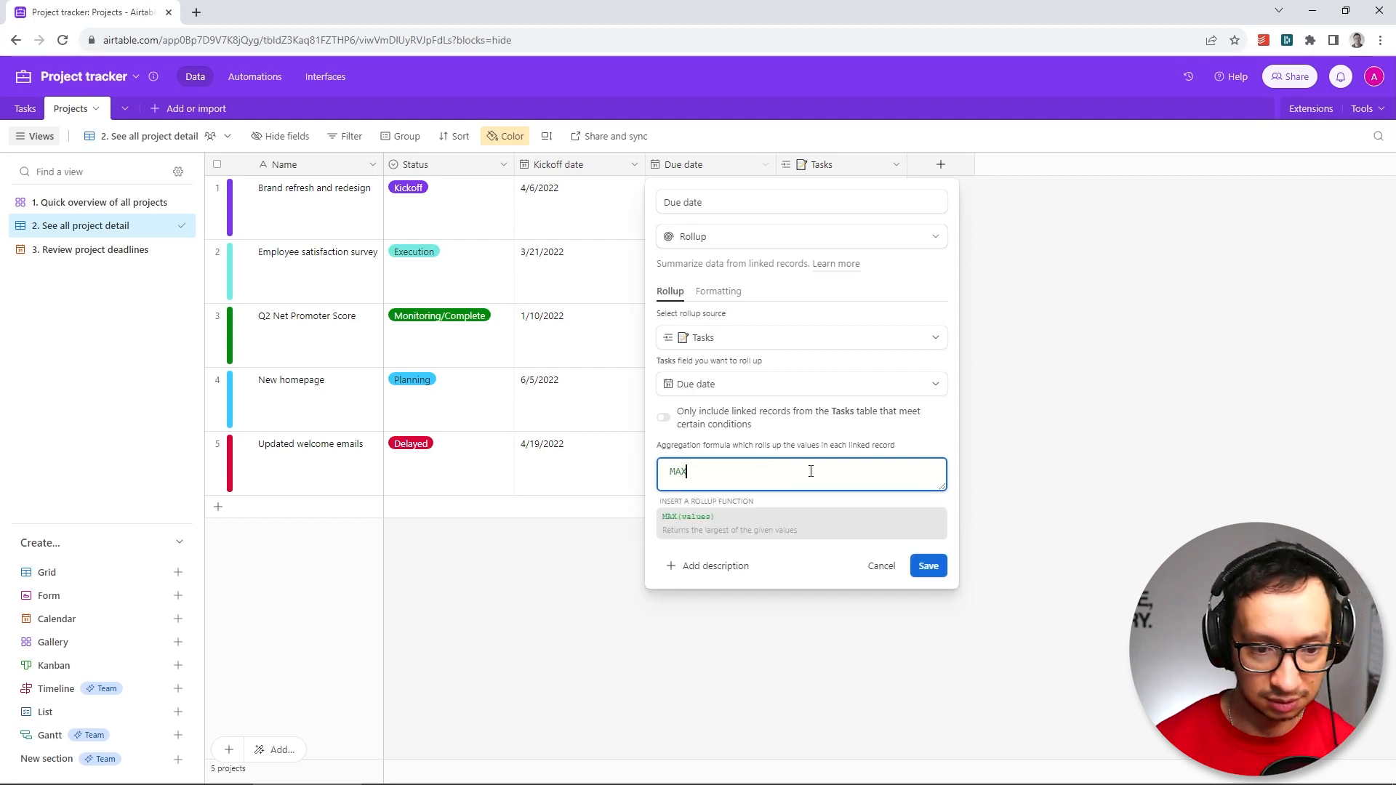
left_click(702, 533)
left_click(928, 518)
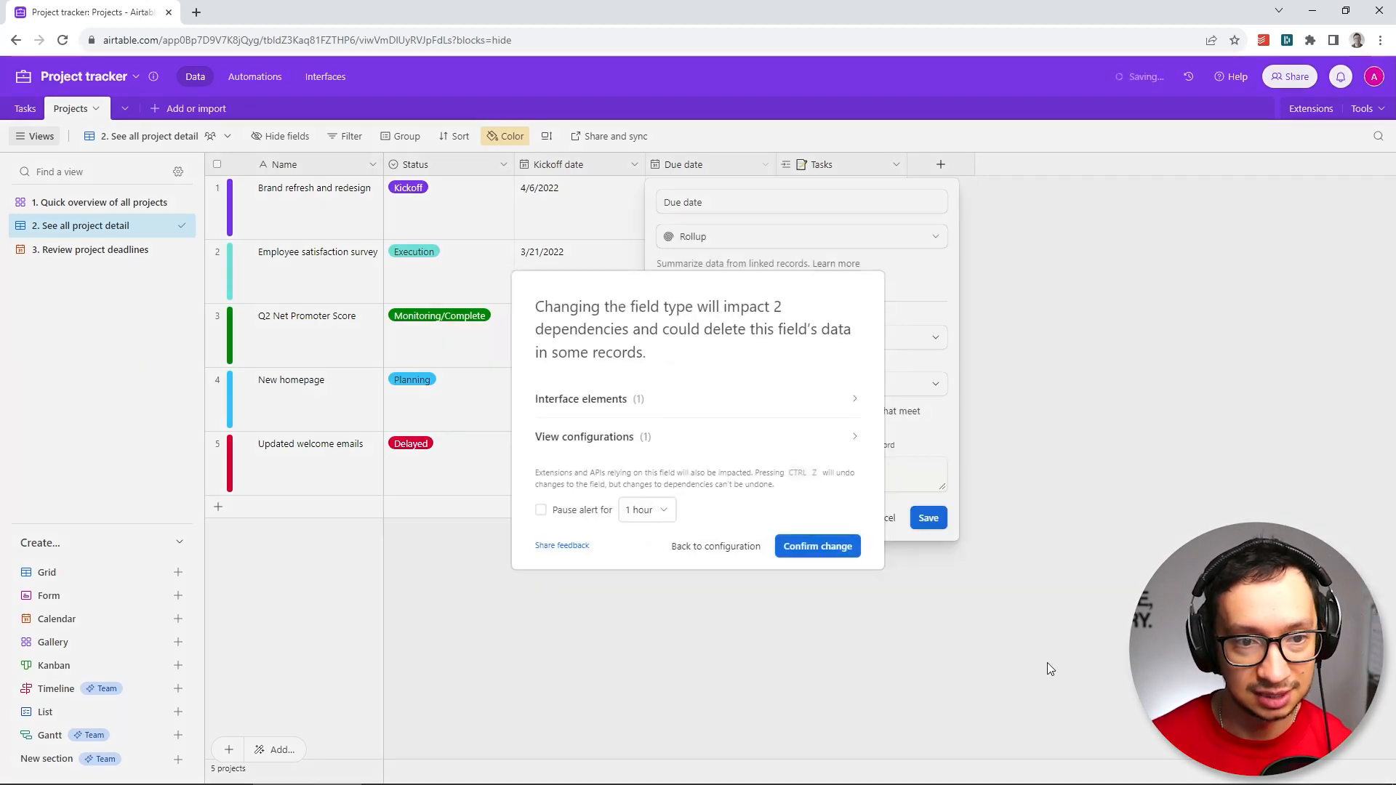
left_click(817, 546)
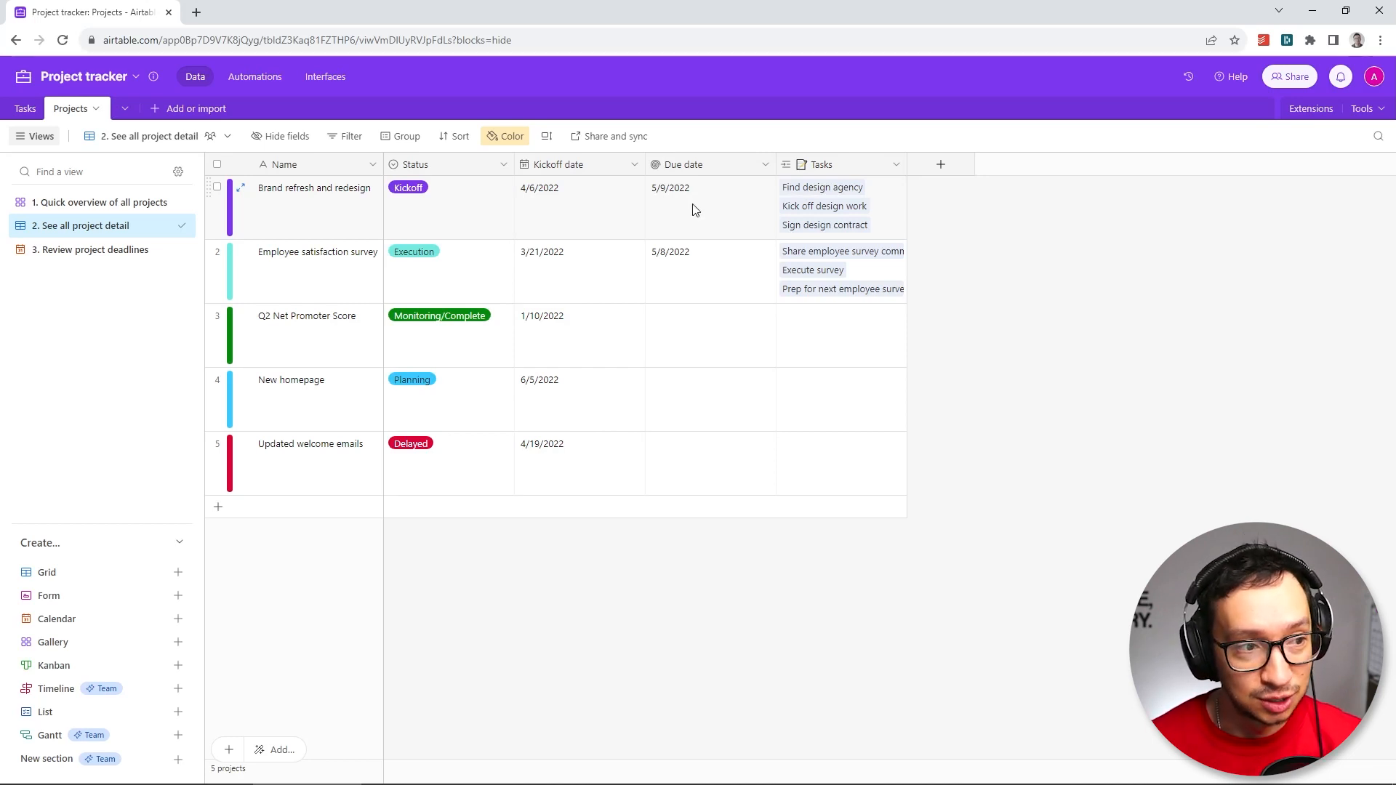
Set the Kick off design work task's due date to 11/7/2023 and check the Brand refresh and redesign project's rolled-up due date
left_click(24, 111)
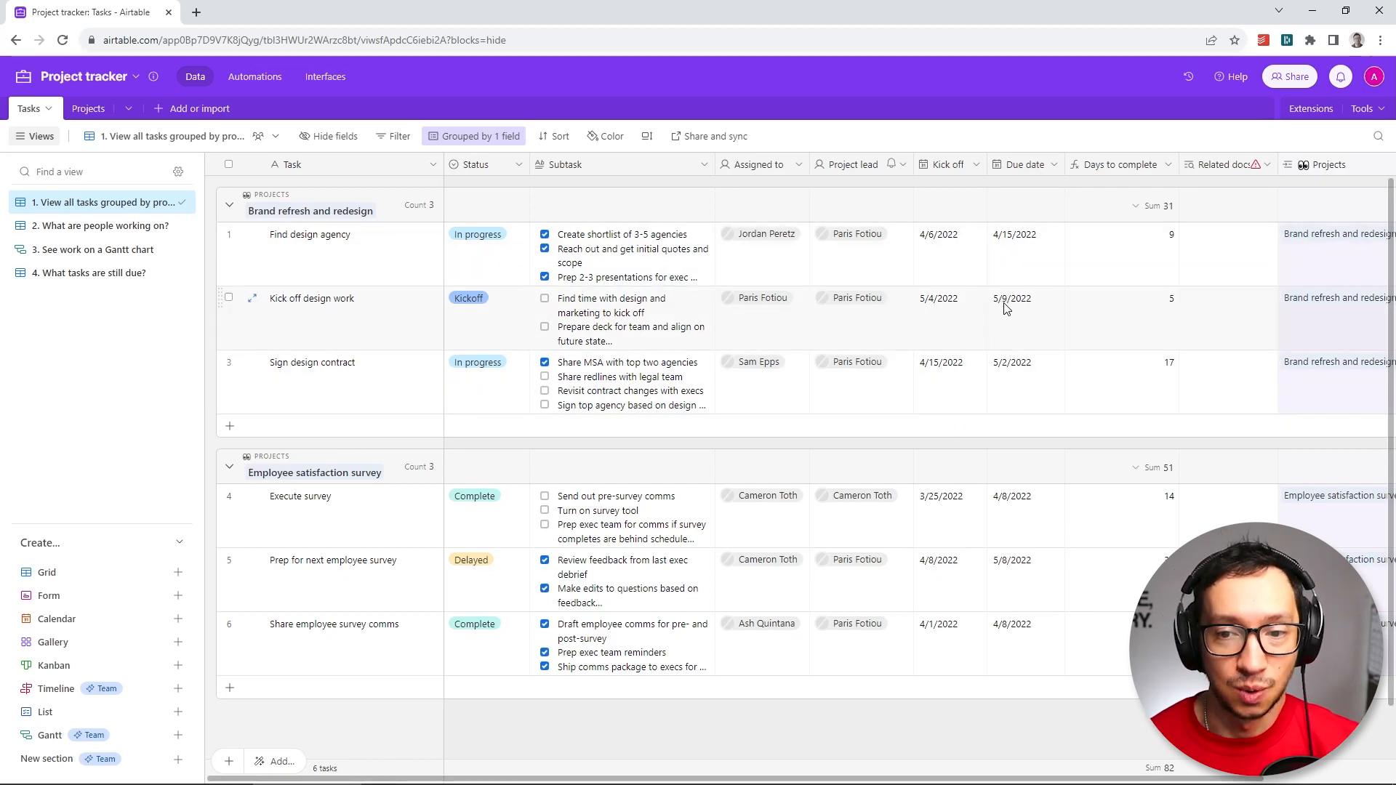
left_click(1027, 308)
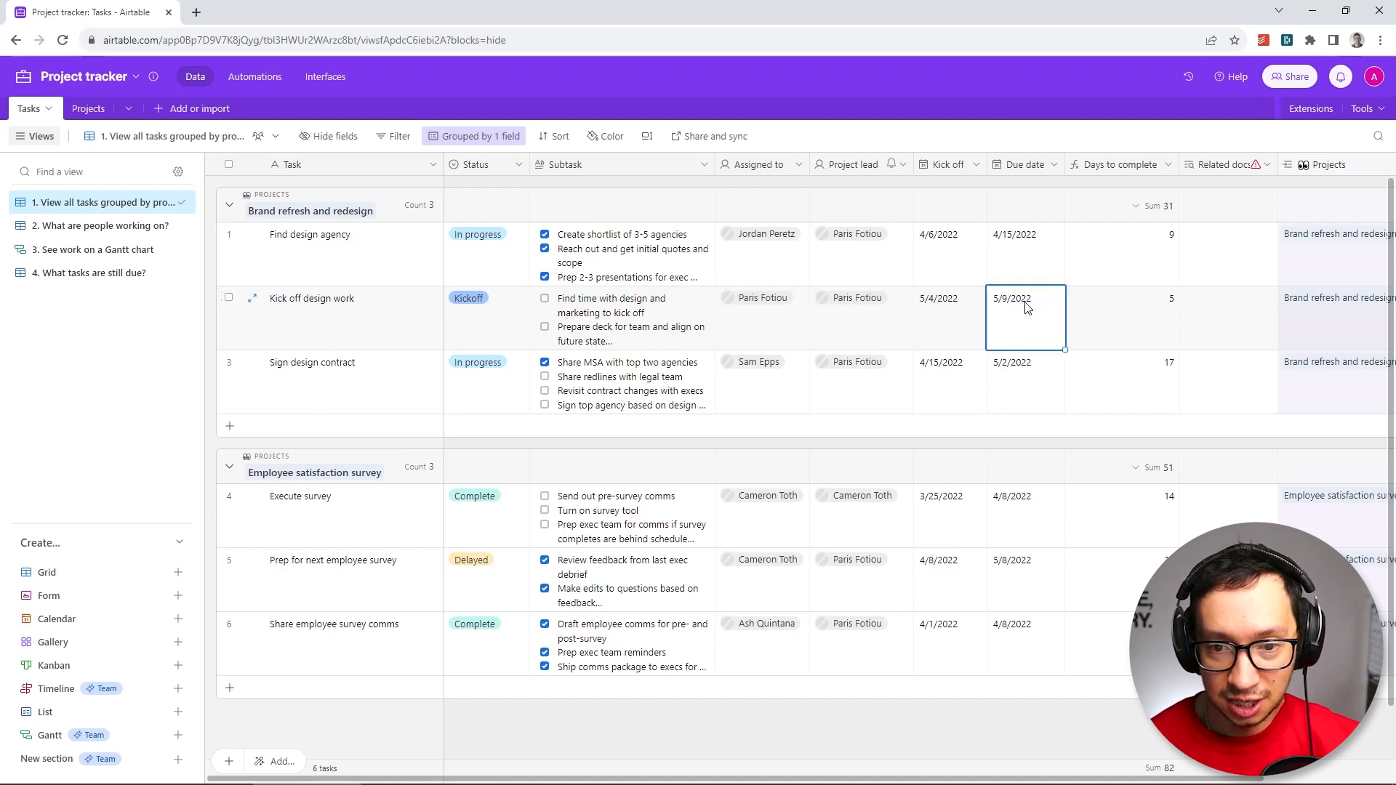
left_click(1026, 306)
left_click(1075, 469)
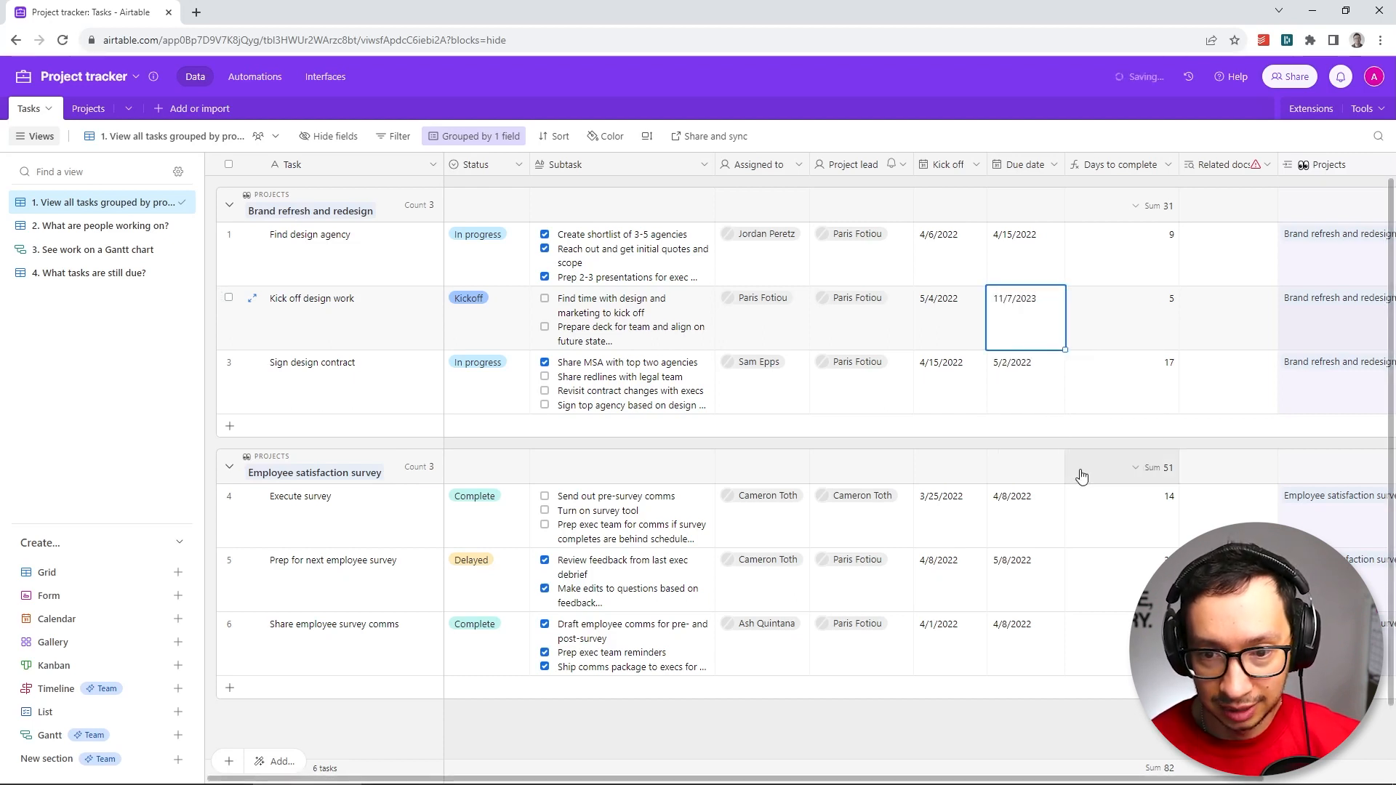
left_click(1027, 264)
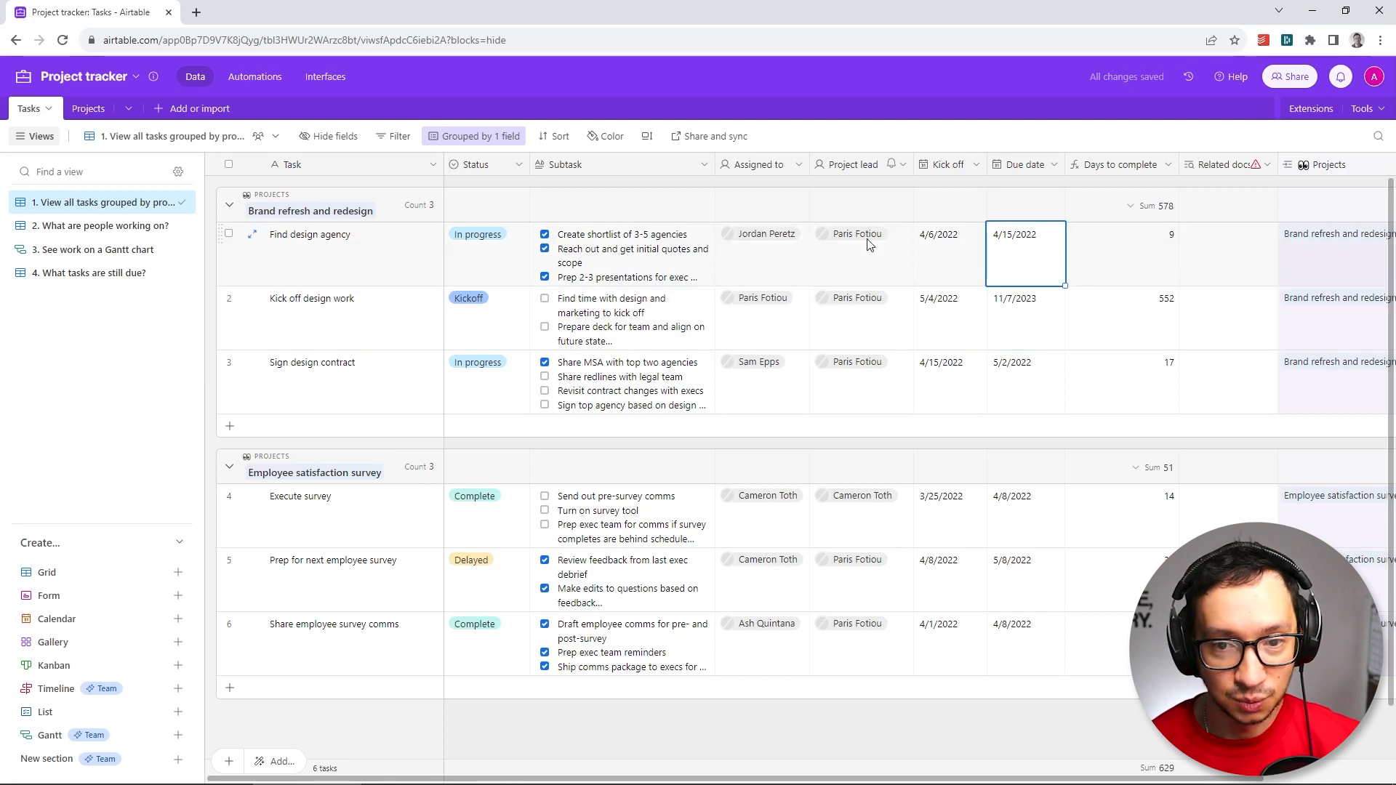
left_click(93, 110)
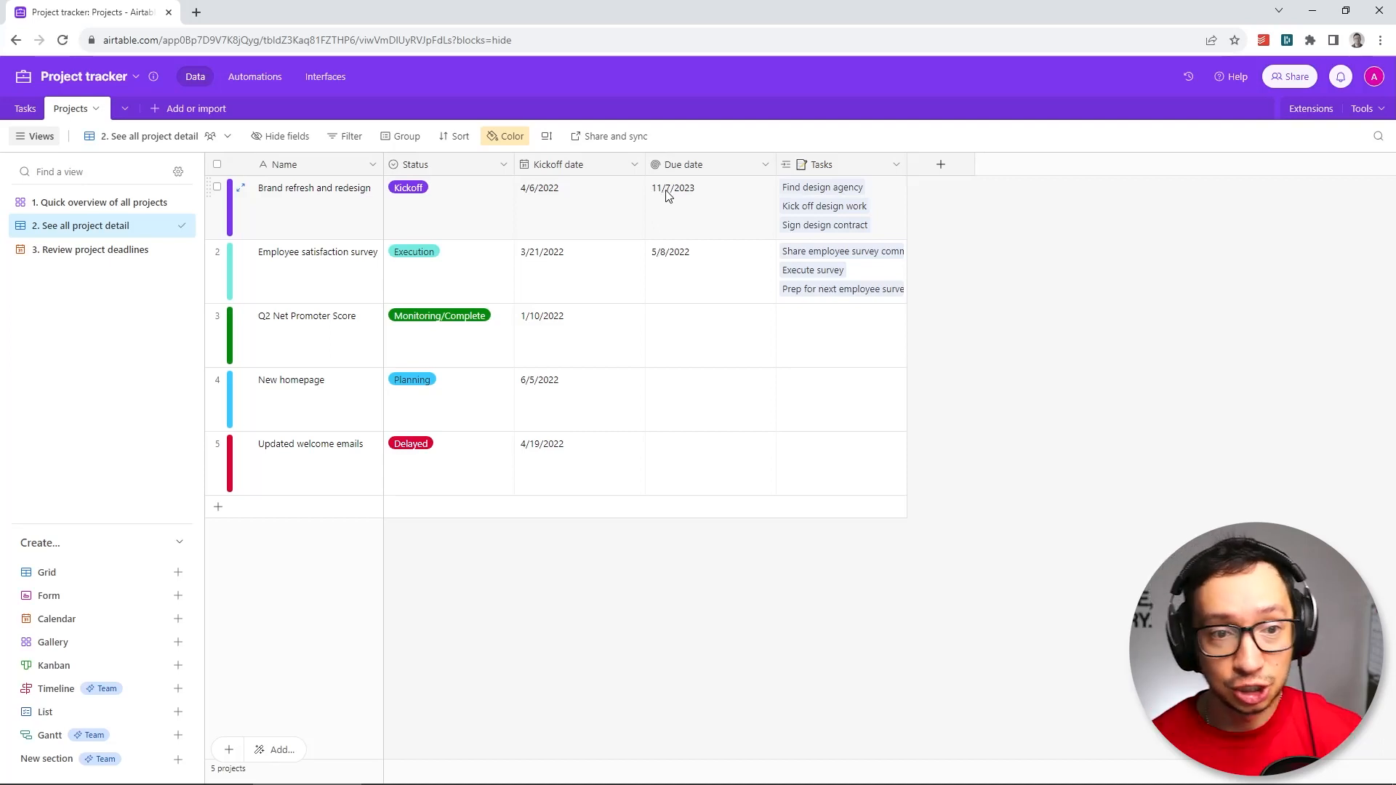
left_click(695, 204)
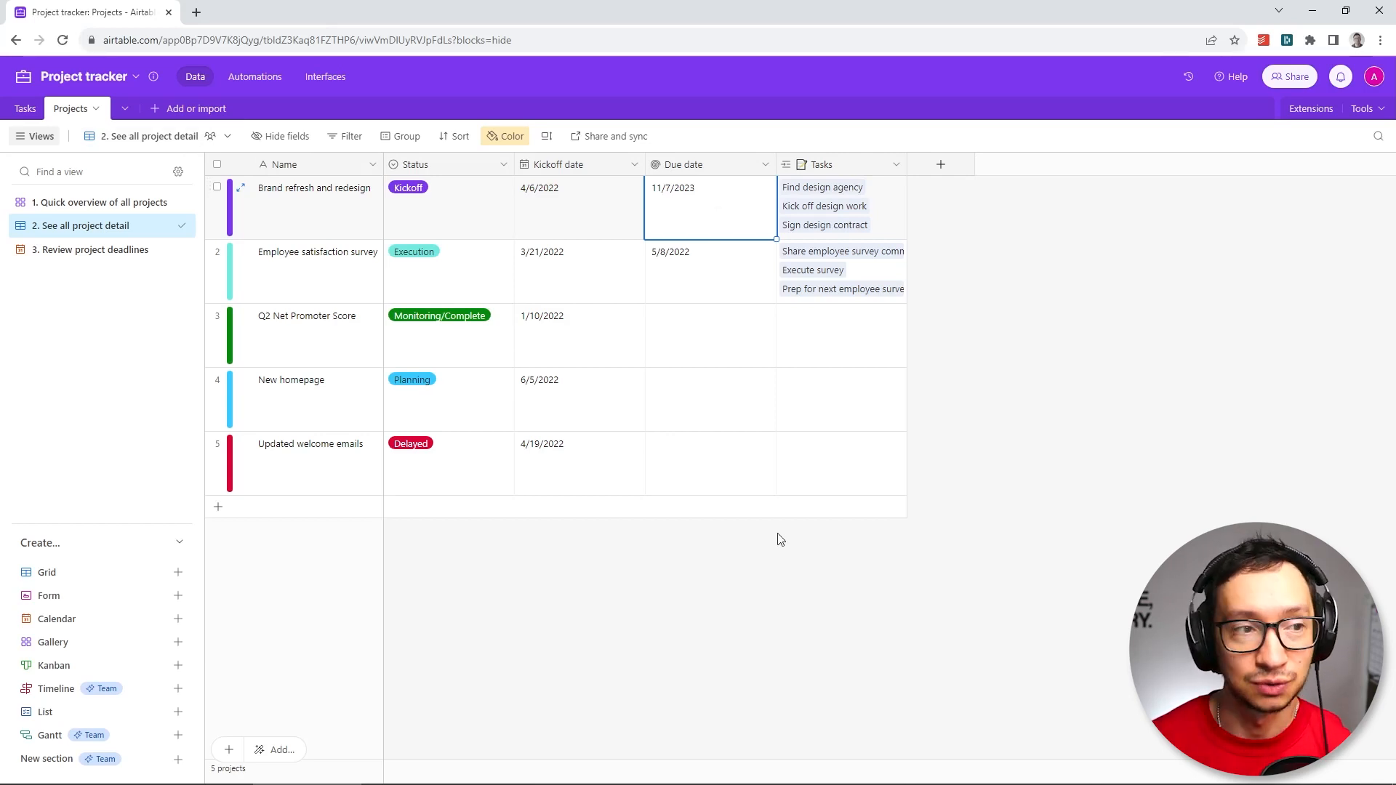
Delete the Project lead field from the Tasks table, including its dependencies
left_click(26, 109)
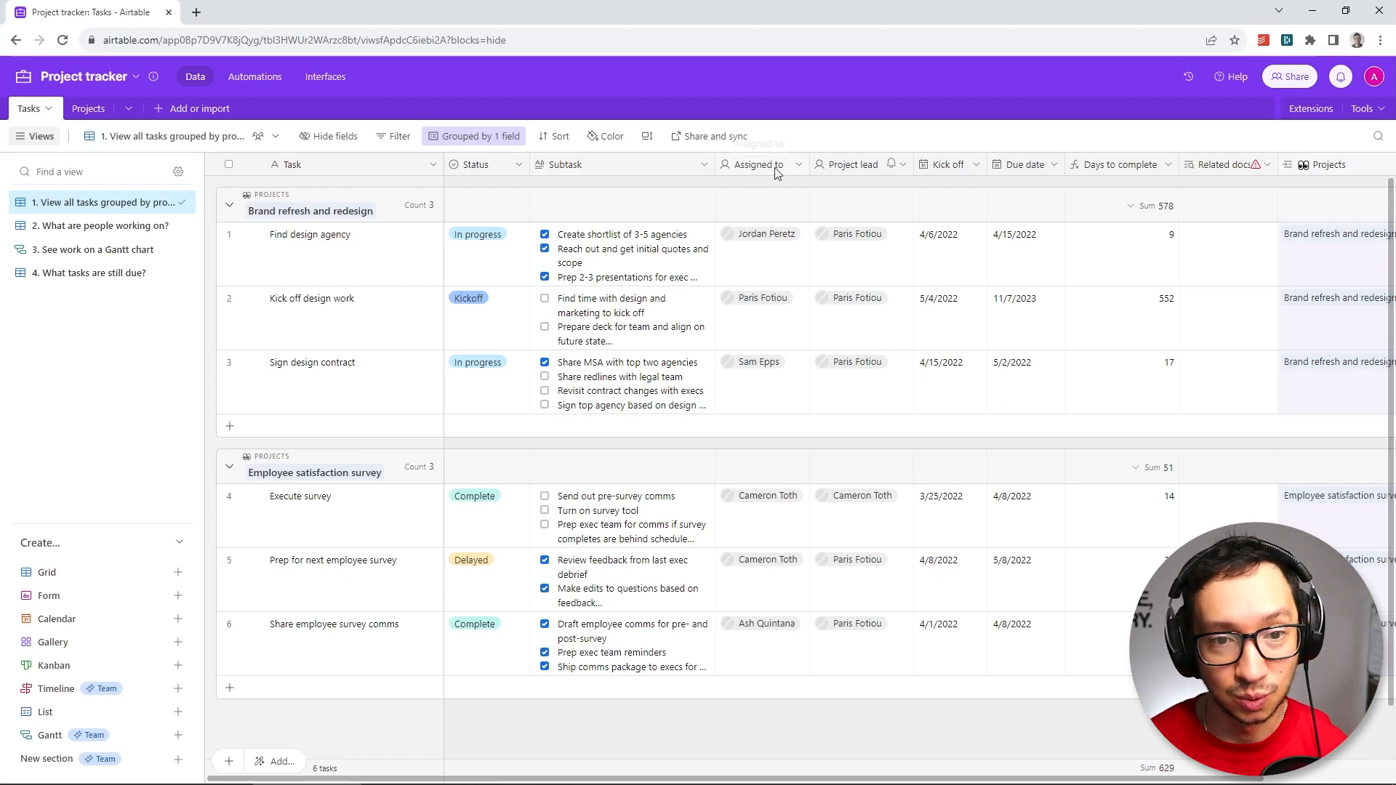
left_click(902, 166)
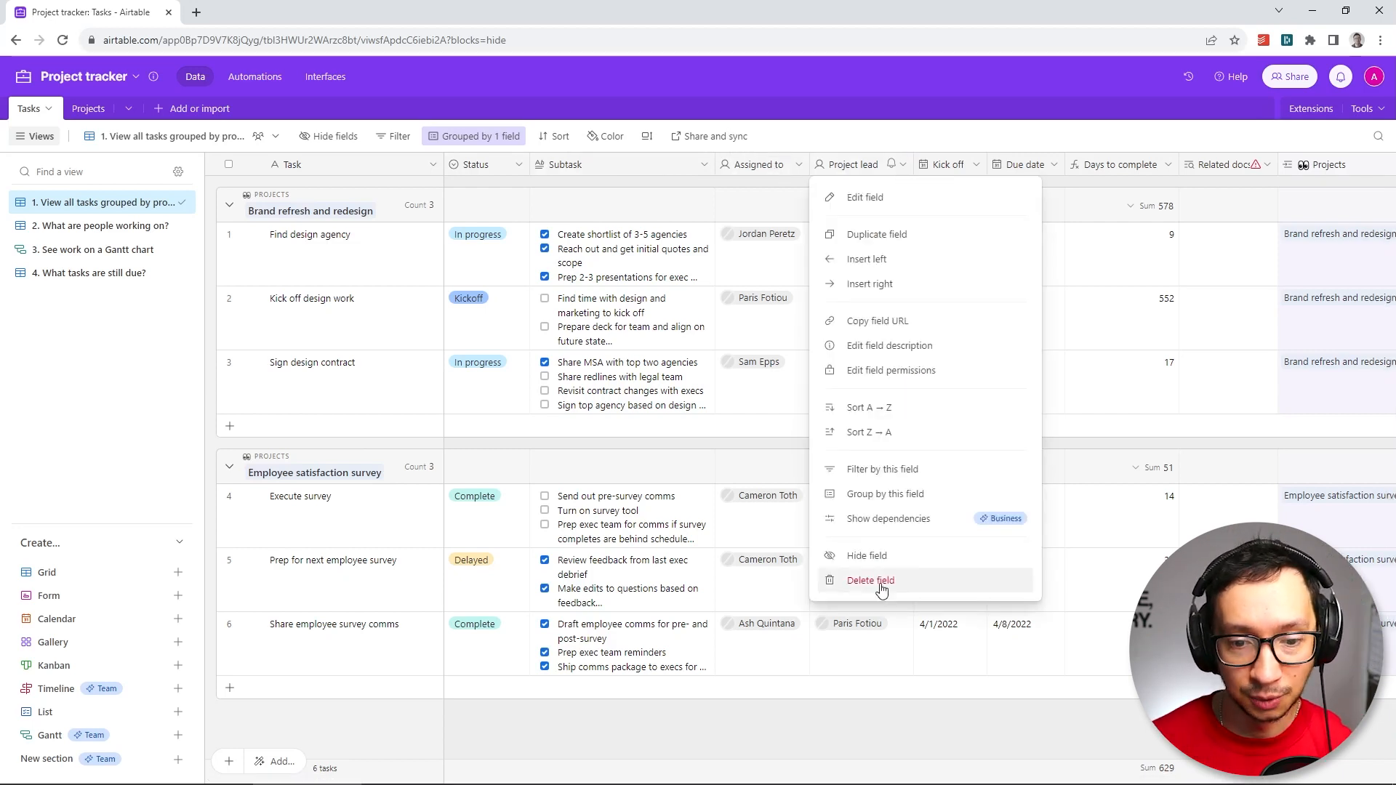
left_click(878, 580)
left_click(834, 503)
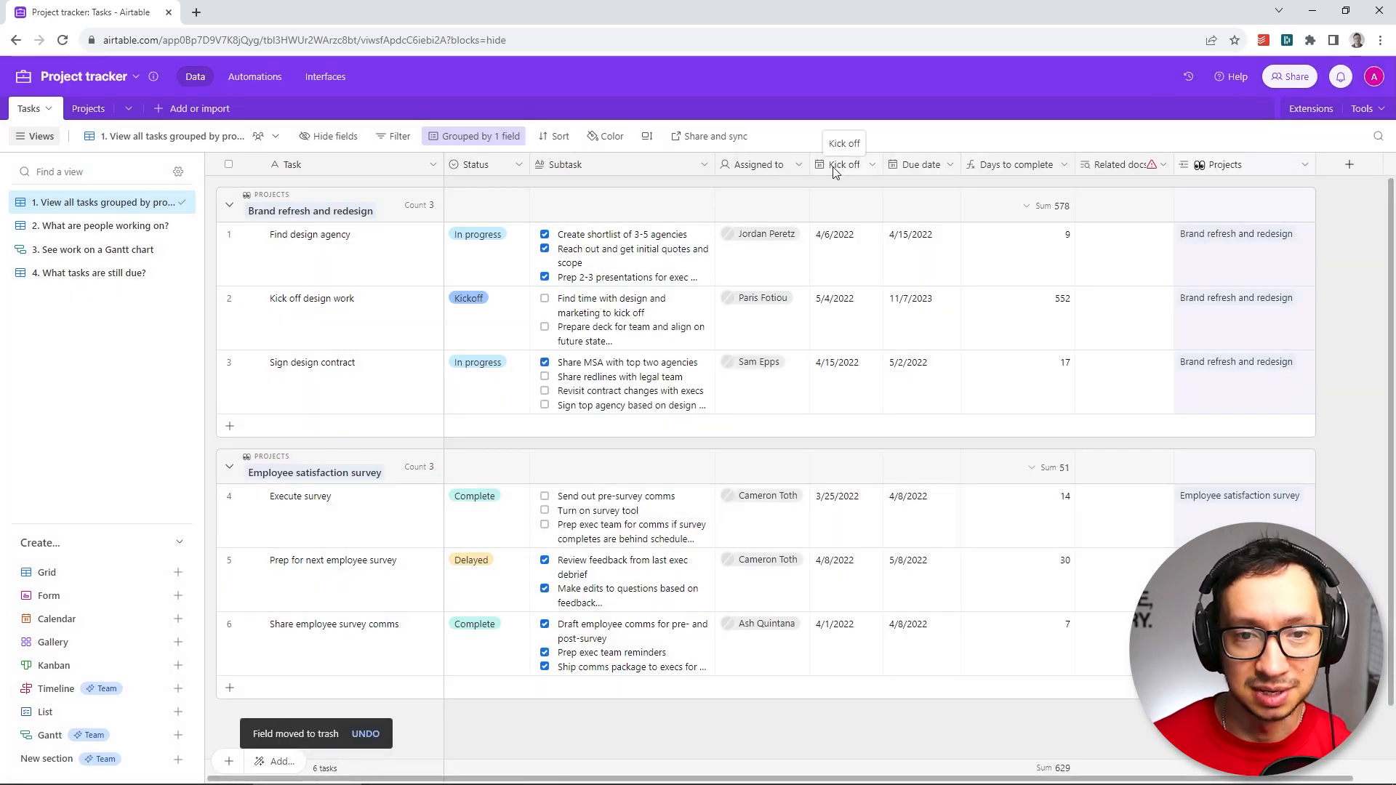
Rename the Tasks table's Kick off field to Start date
left_click(871, 165)
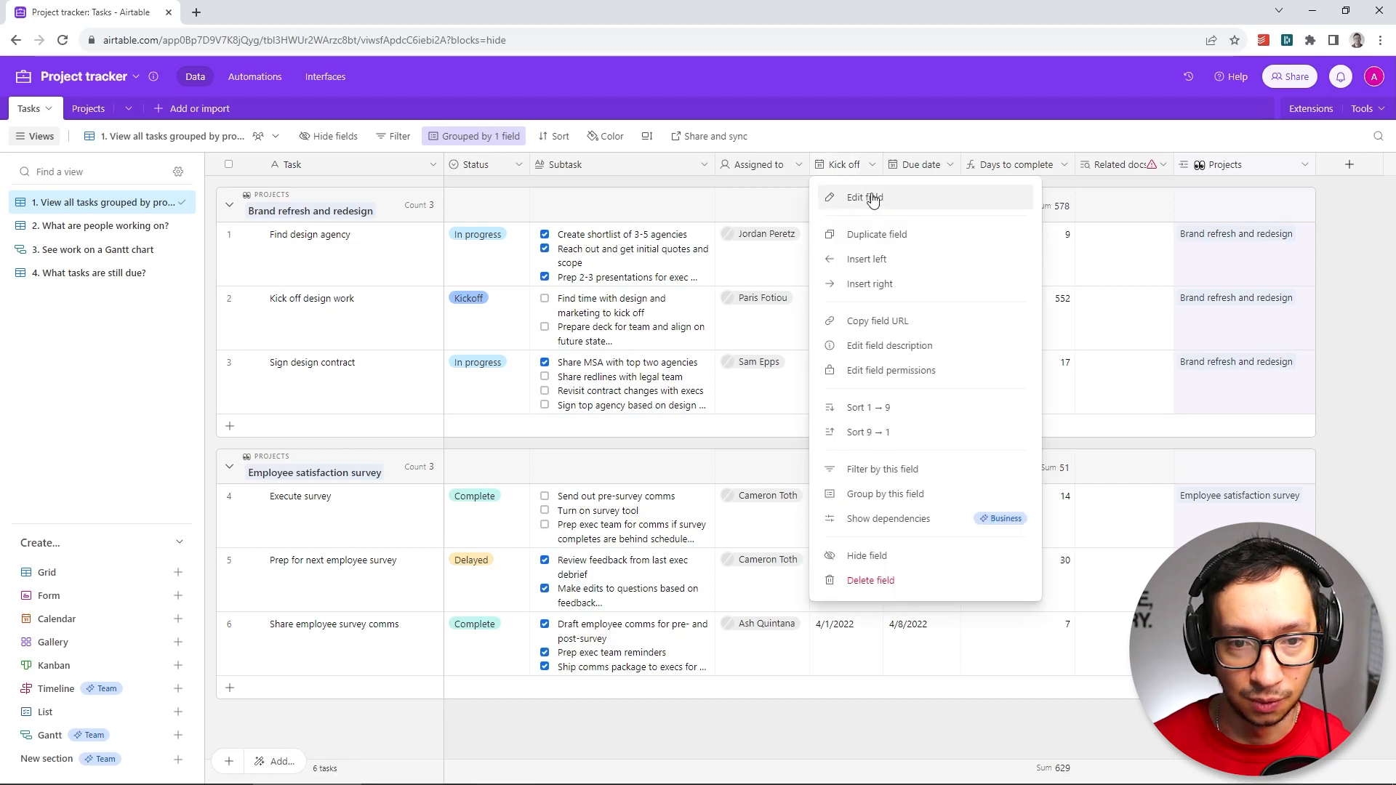
left_click(872, 197)
triple_click(881, 203)
type("Sta")
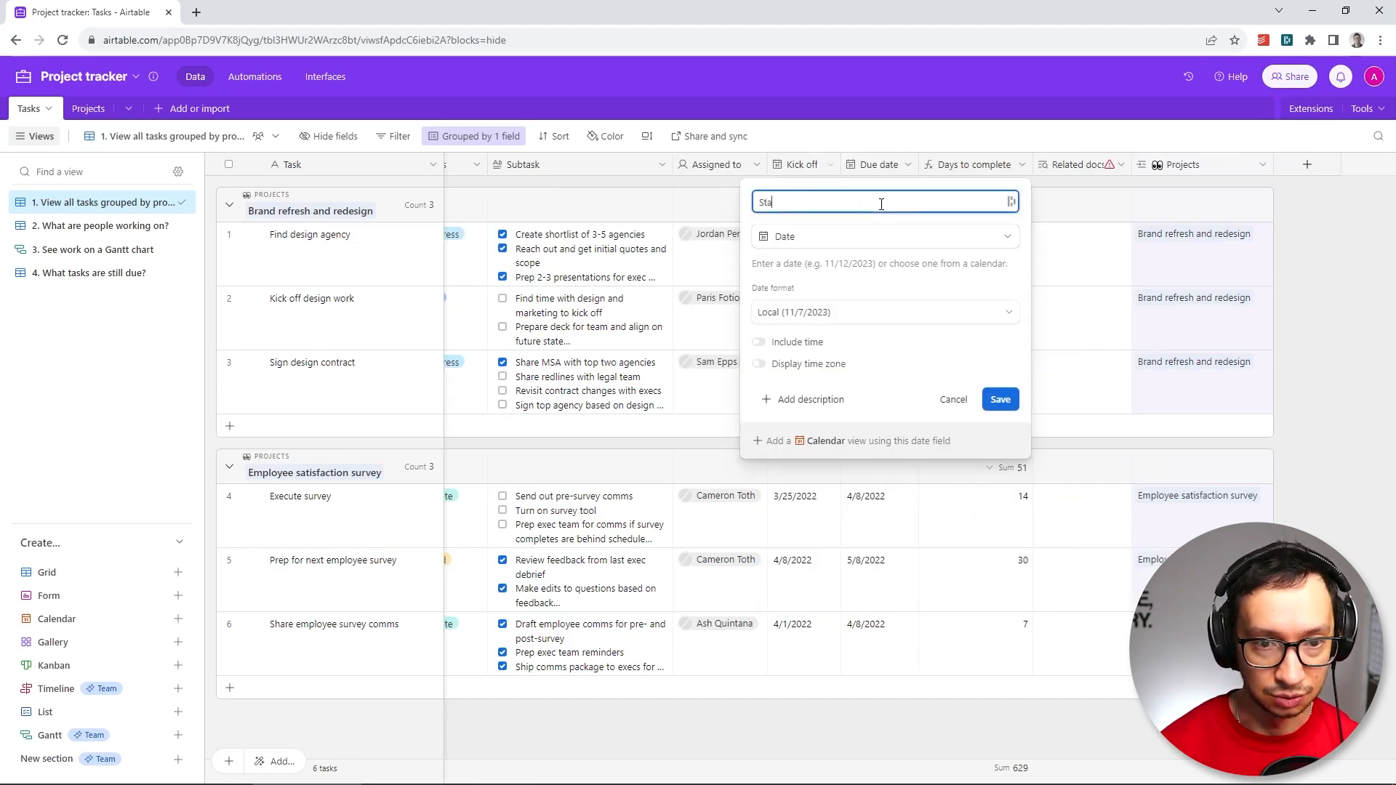
type("rt date")
left_click(1009, 399)
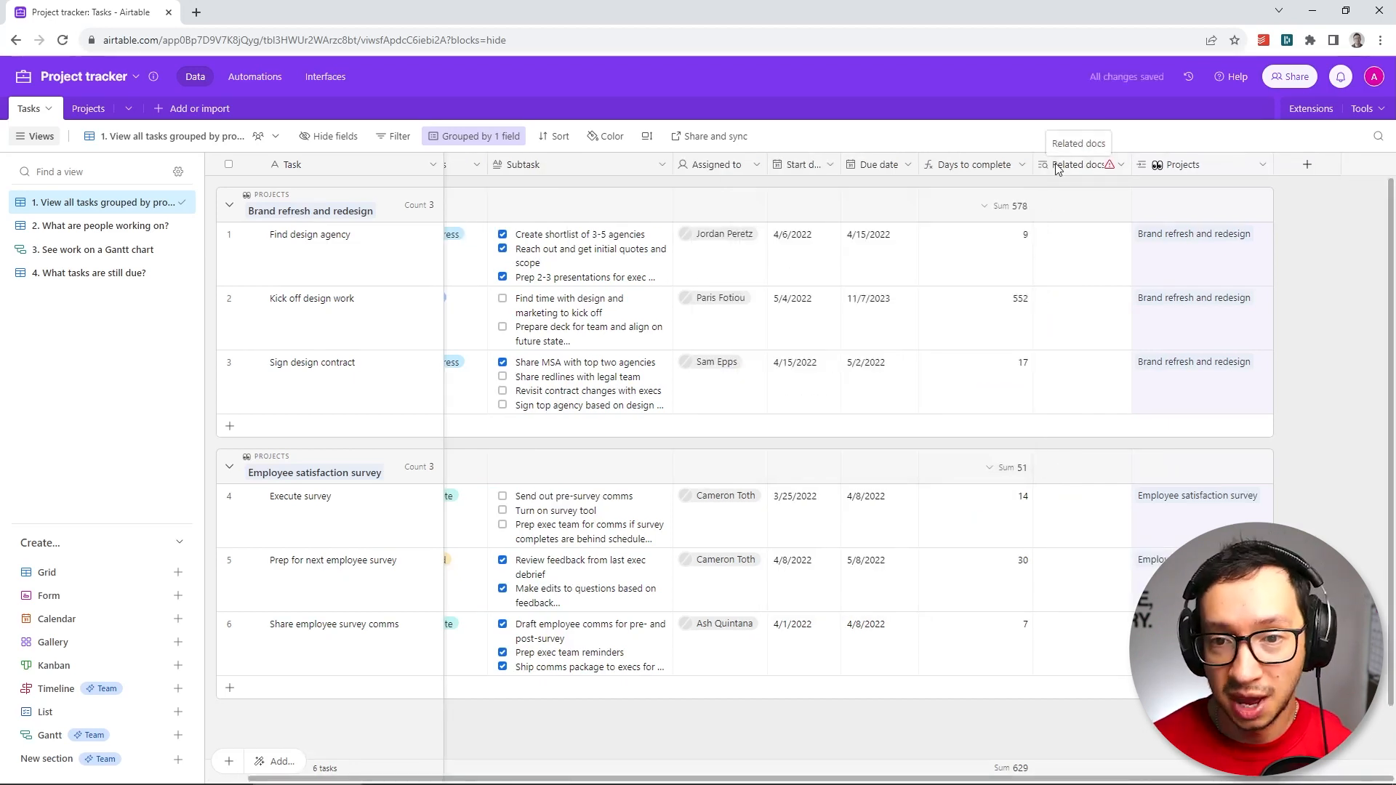
Delete the Related docs field from the Tasks table, including its dependency
mouse_move(1112, 170)
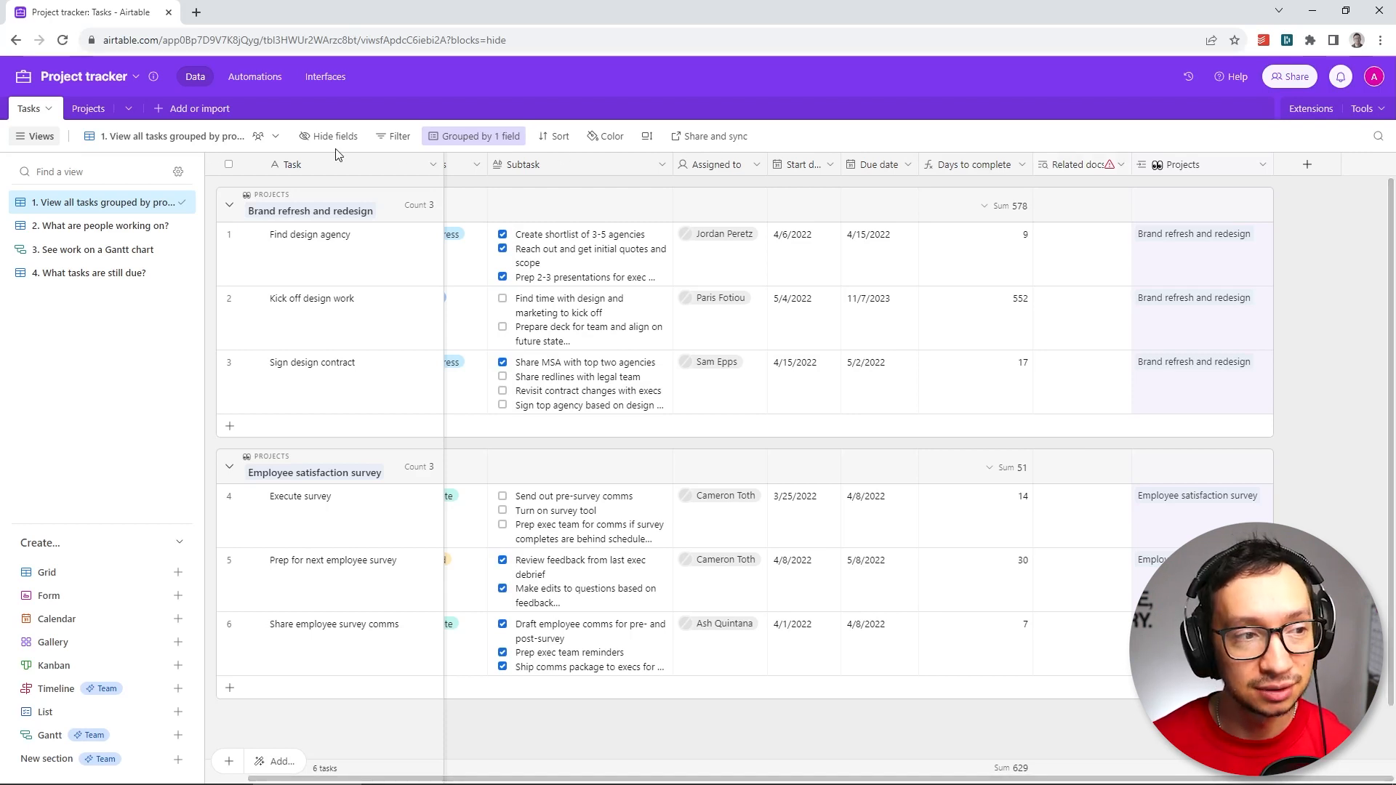
left_click(1120, 164)
left_click(1076, 583)
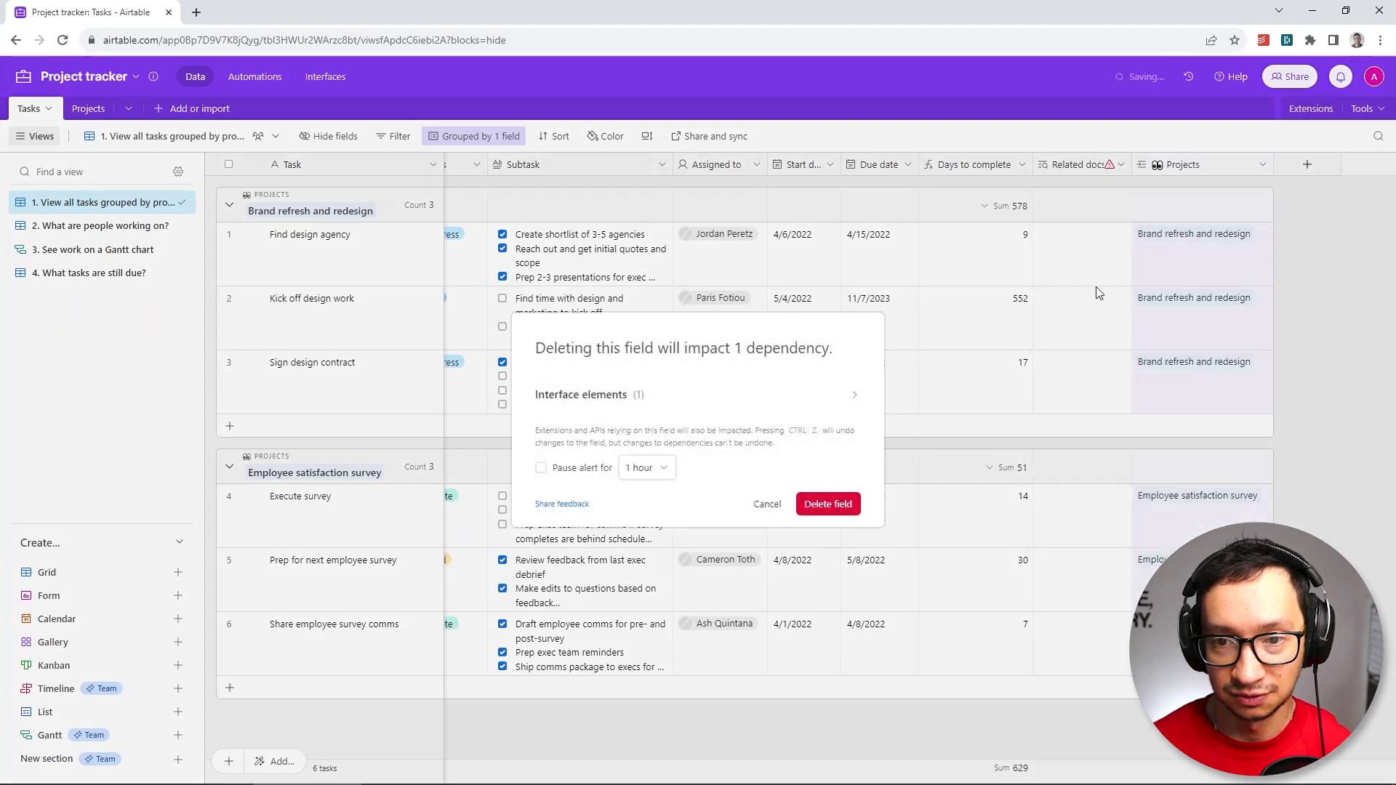
left_click(826, 503)
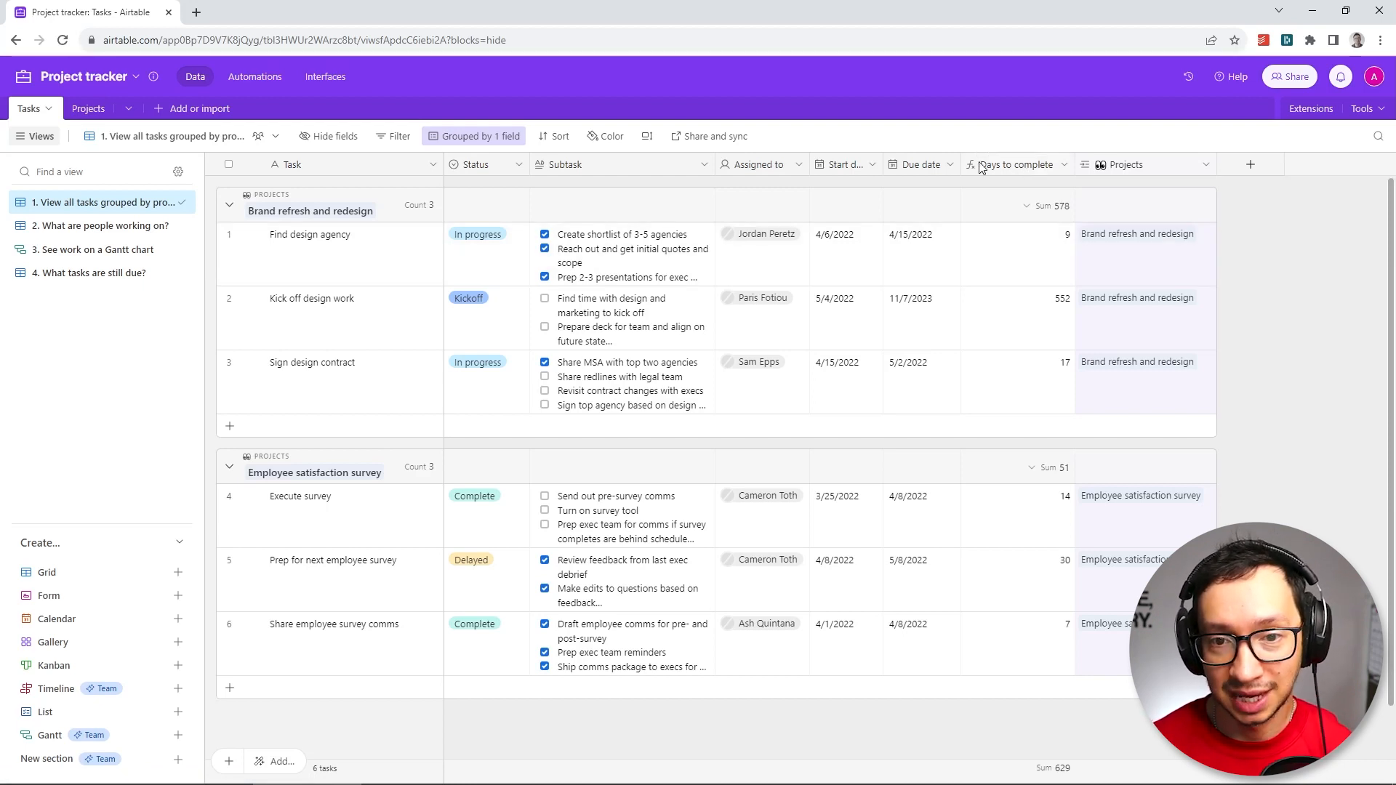
Replace the DATETIME_DIFF function with WORKDAY_DIFF in the Tasks table's Days to complete formula
left_click(1062, 166)
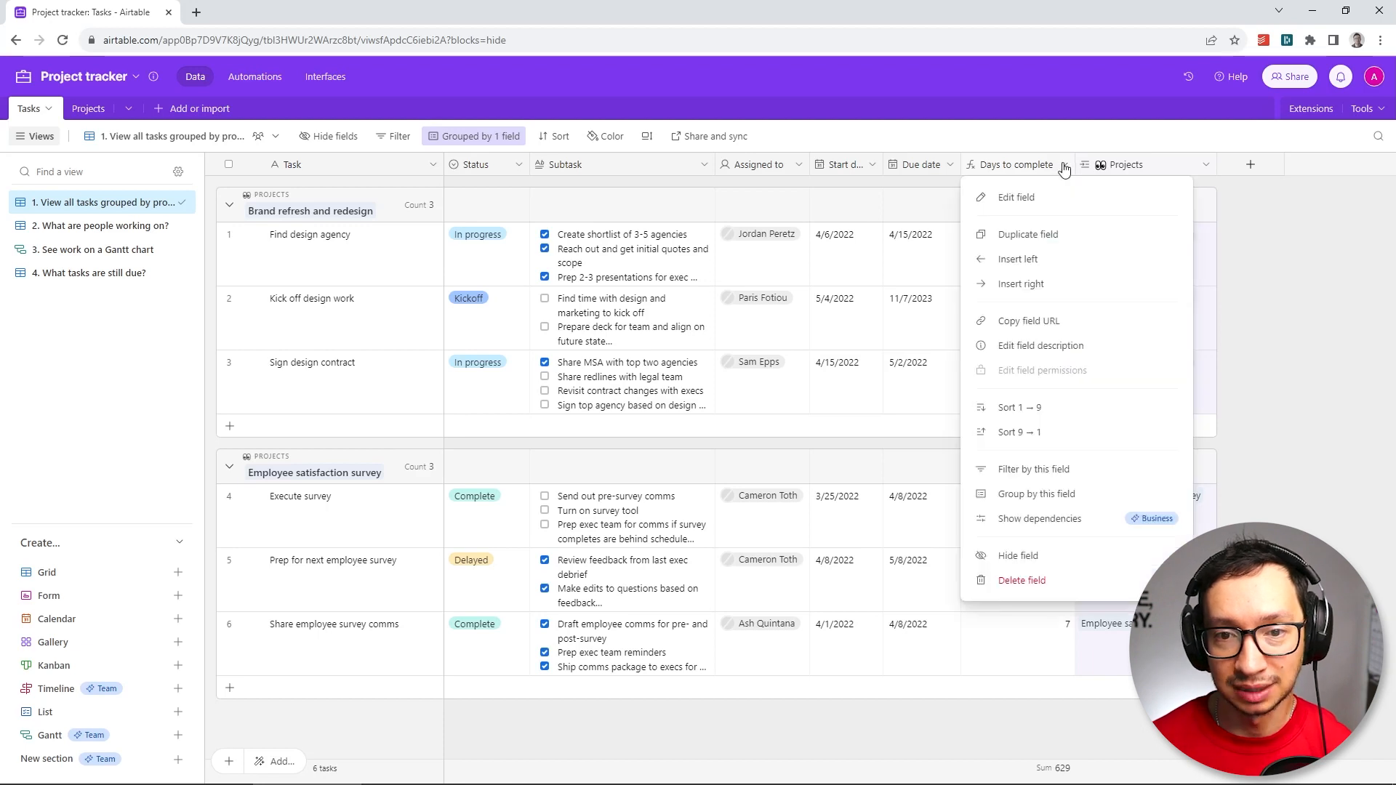
left_click(1025, 194)
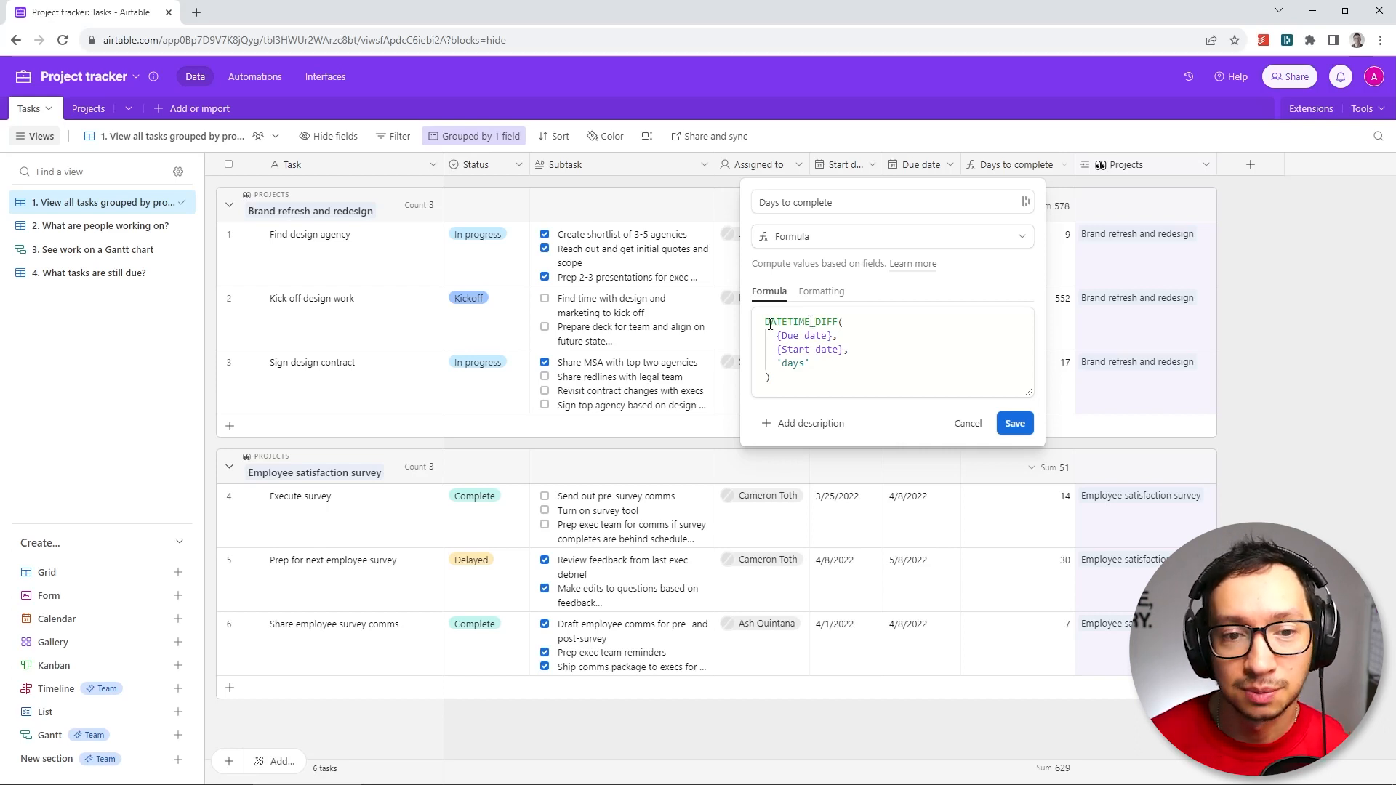
left_click(810, 321)
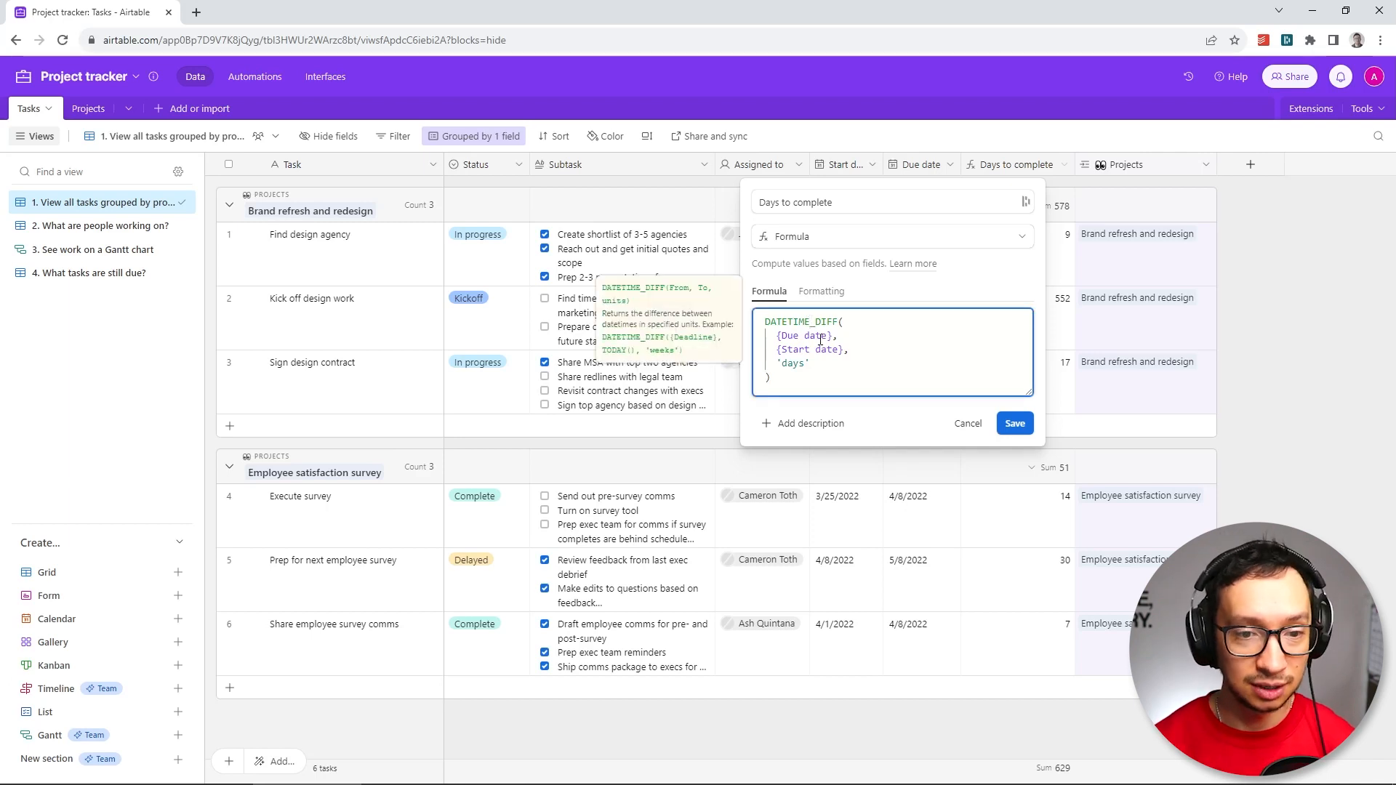
key("shift+Home")
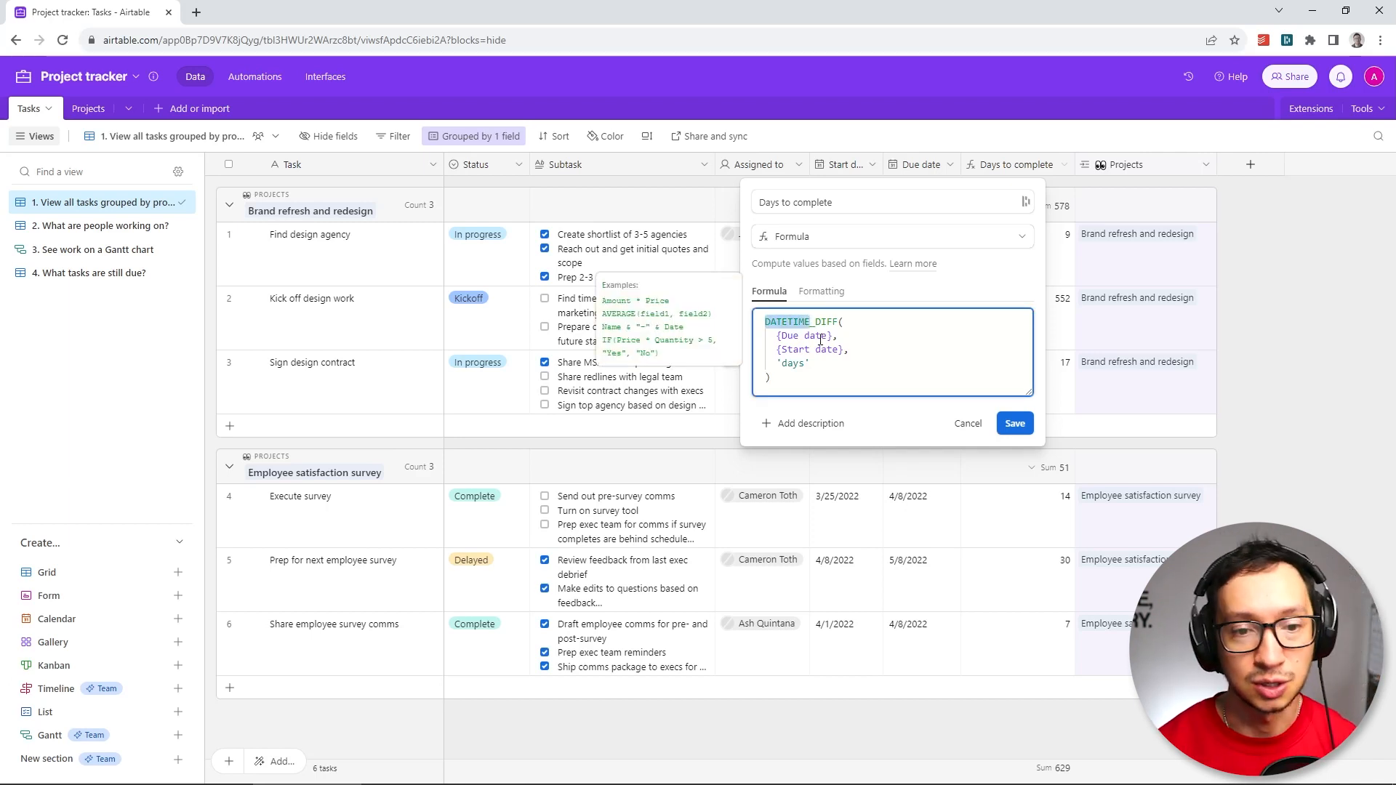
type("WO")
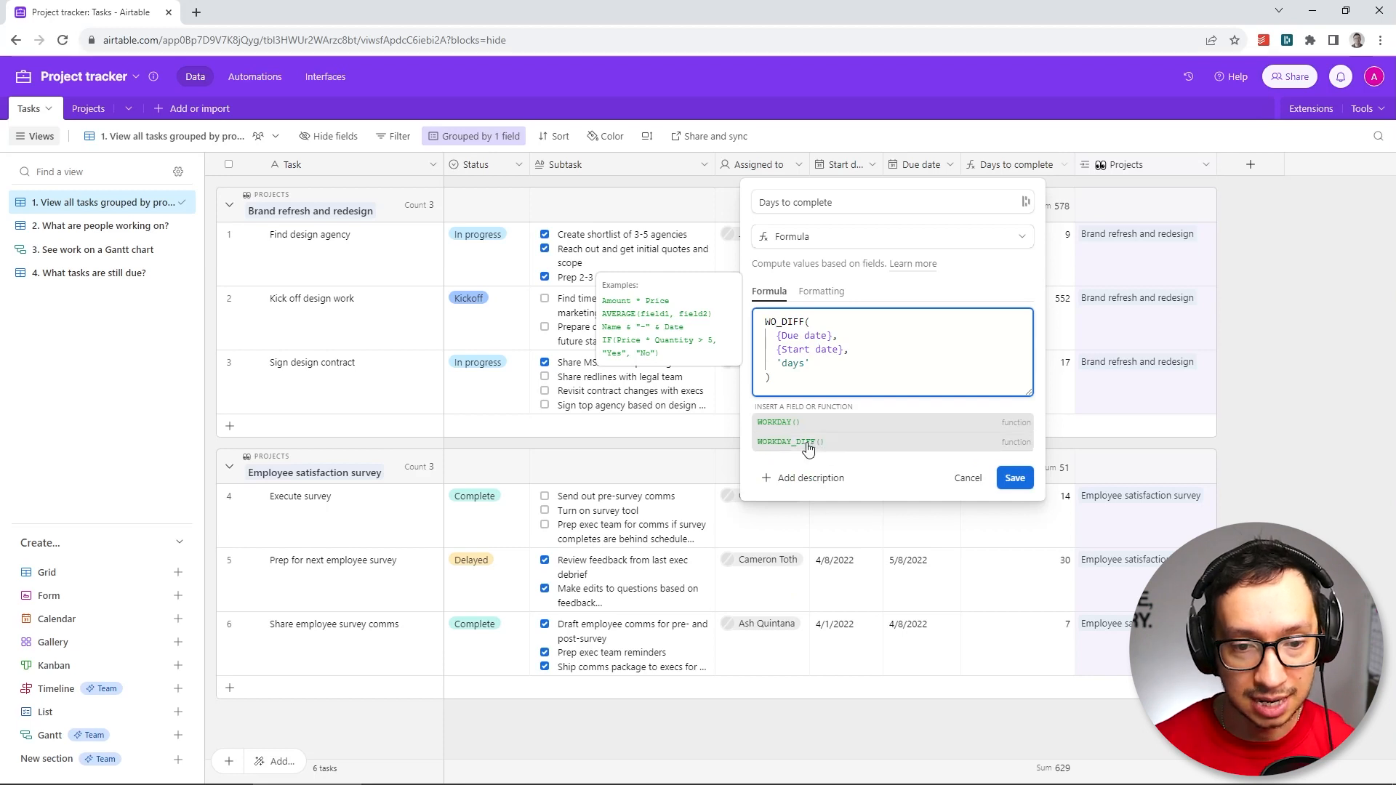
left_click(807, 443)
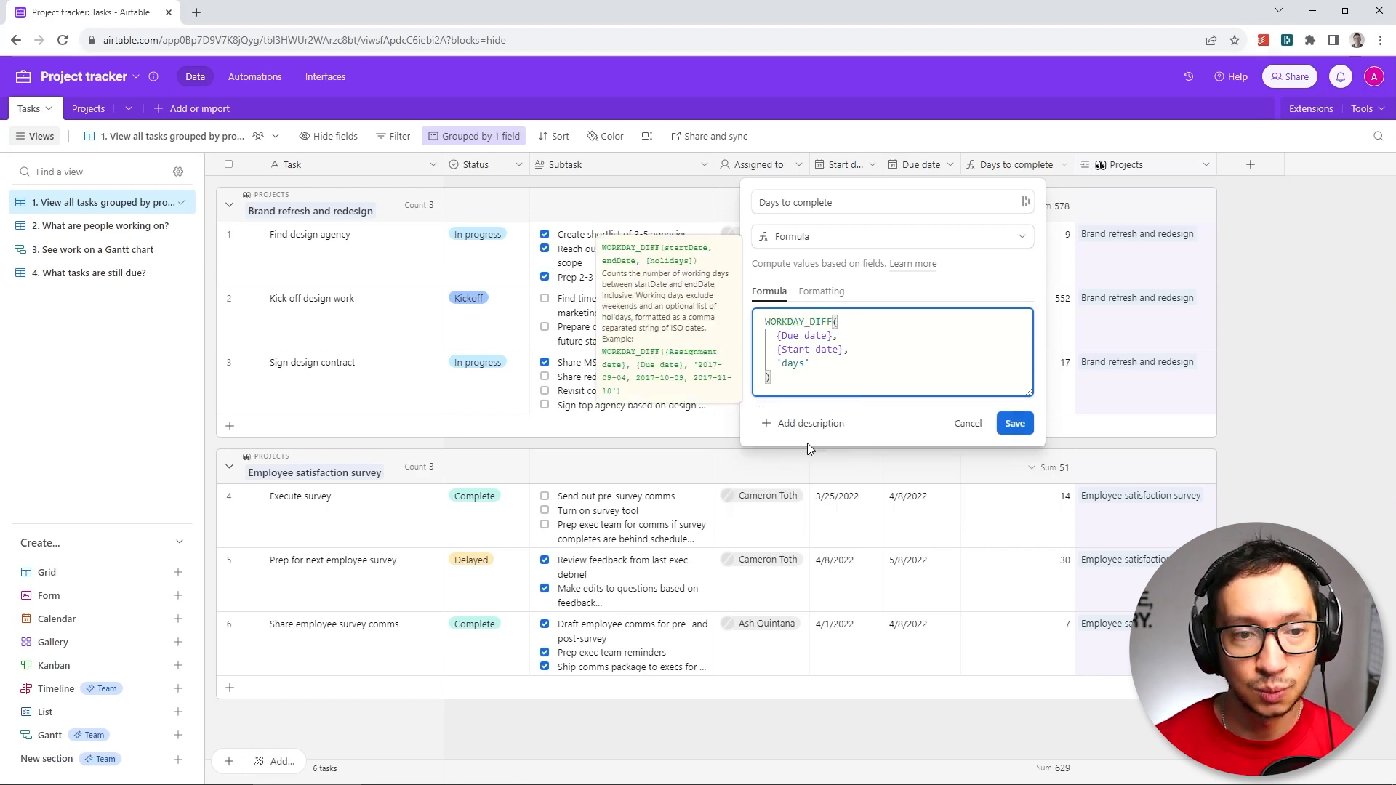
Move {Start date} ahead of {Due date} in the WORKDAY_DIFF formula, followed by a comma and on its own line
left_click_drag(843, 351, 775, 350)
key("ctrl+x")
left_click(776, 335)
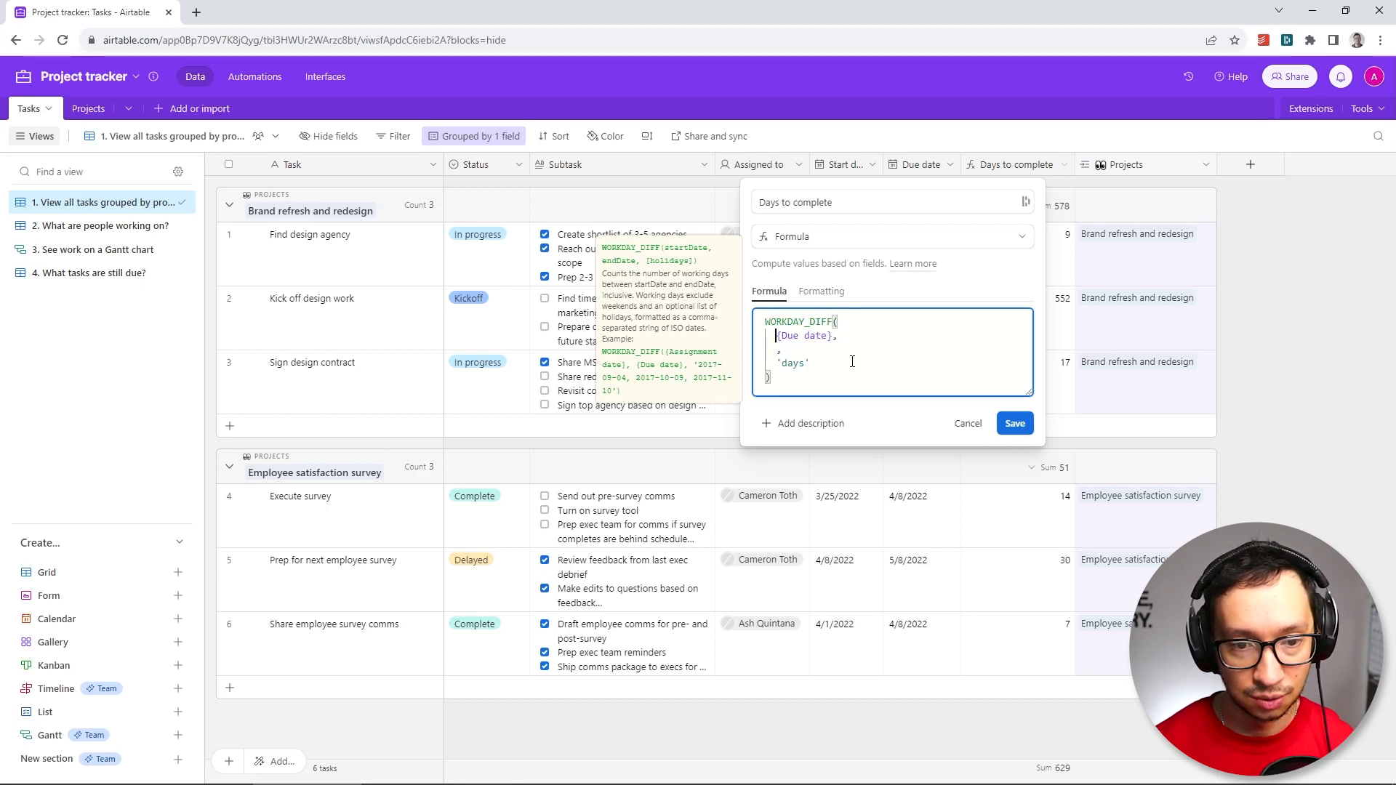
key("ctrl+v")
type(",")
key("Return")
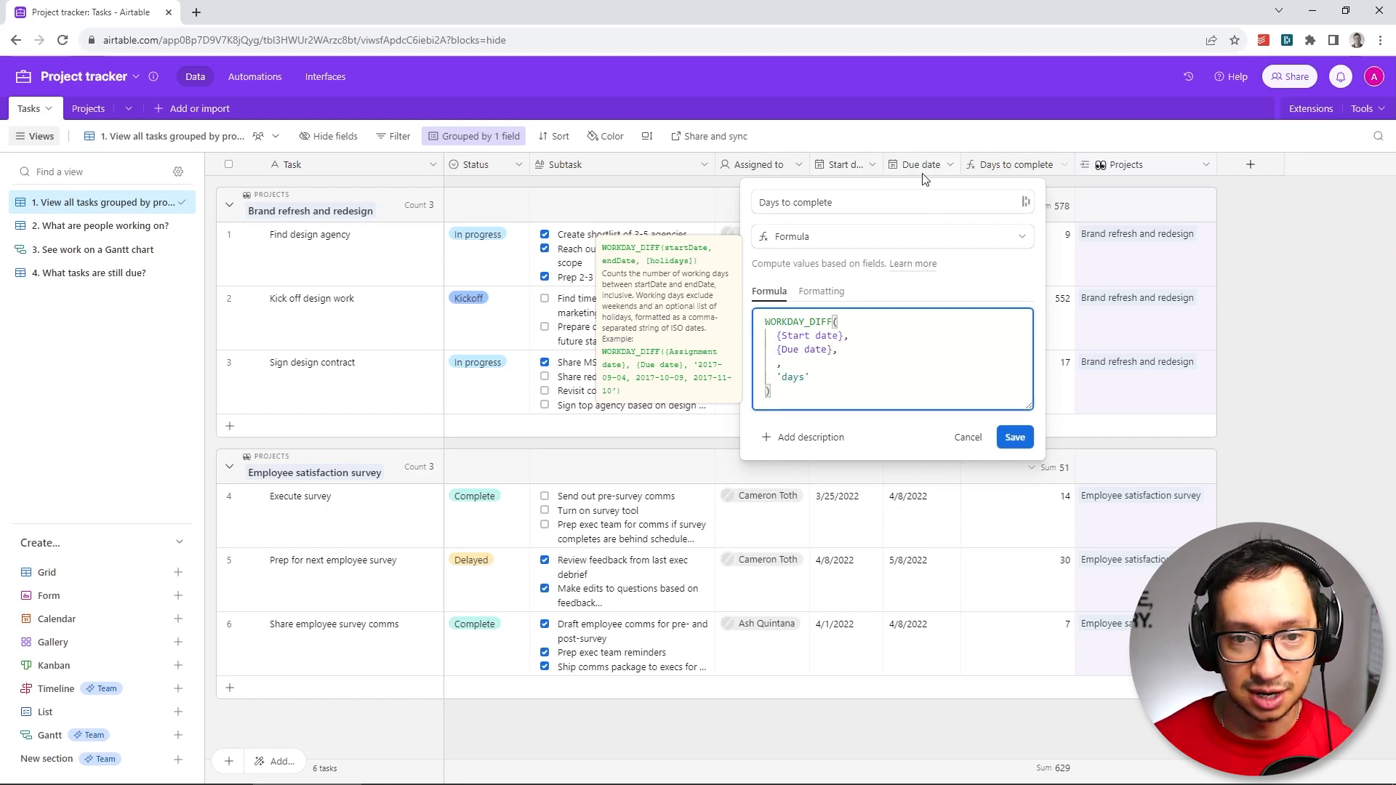
Remove the trailing commas and 'days' argument from the Days to complete formula, then save and confirm the field change
key("Left")
key("shift+Down")
key("shift+Down")
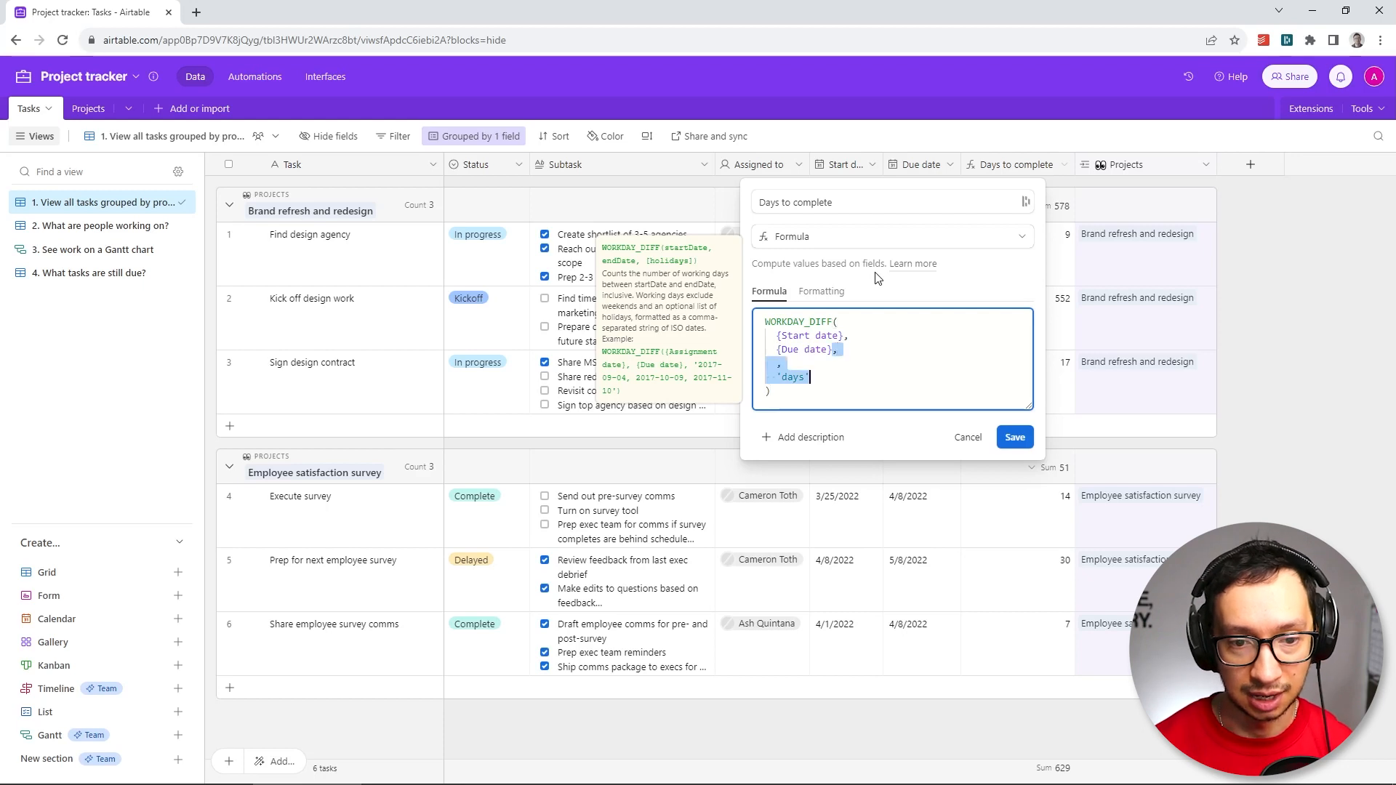
key("BackSpace")
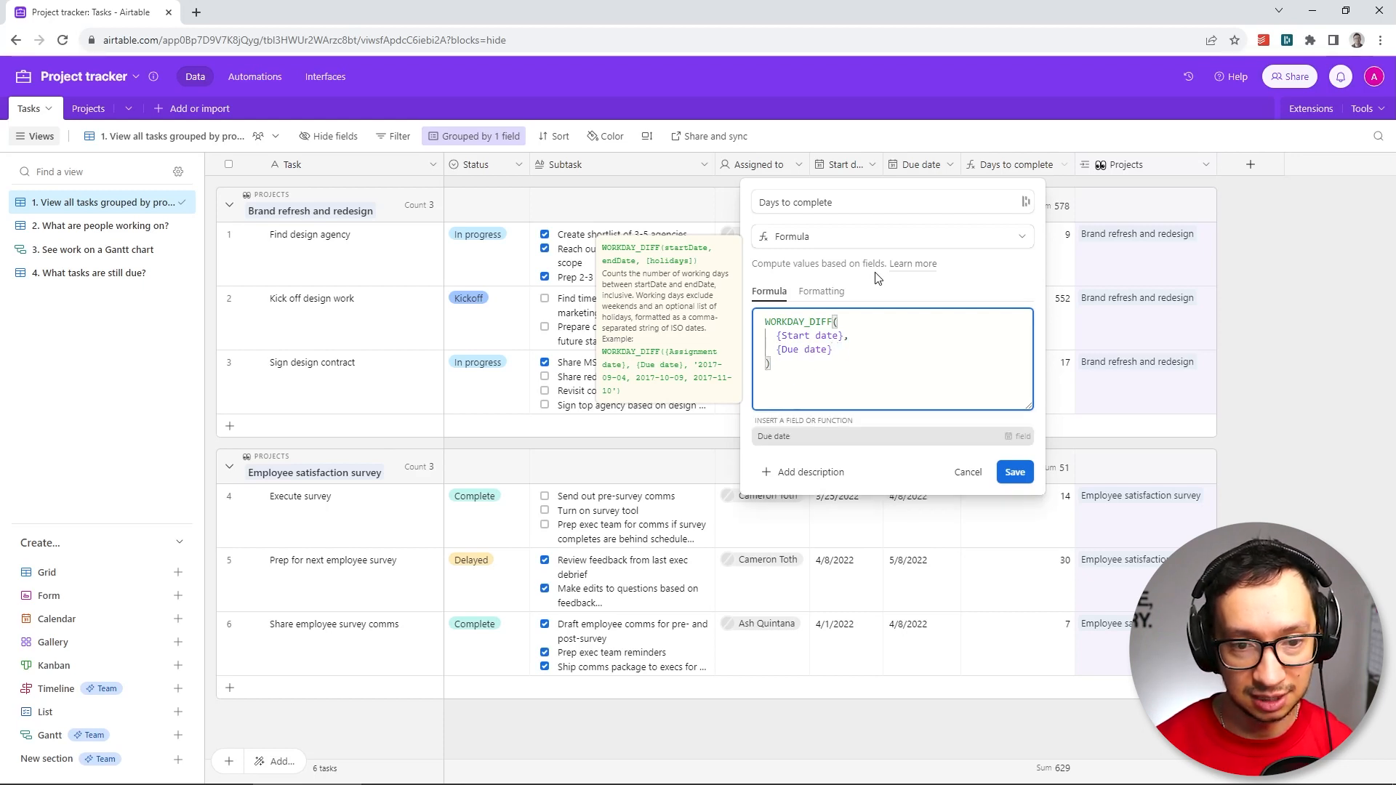
left_click(1015, 472)
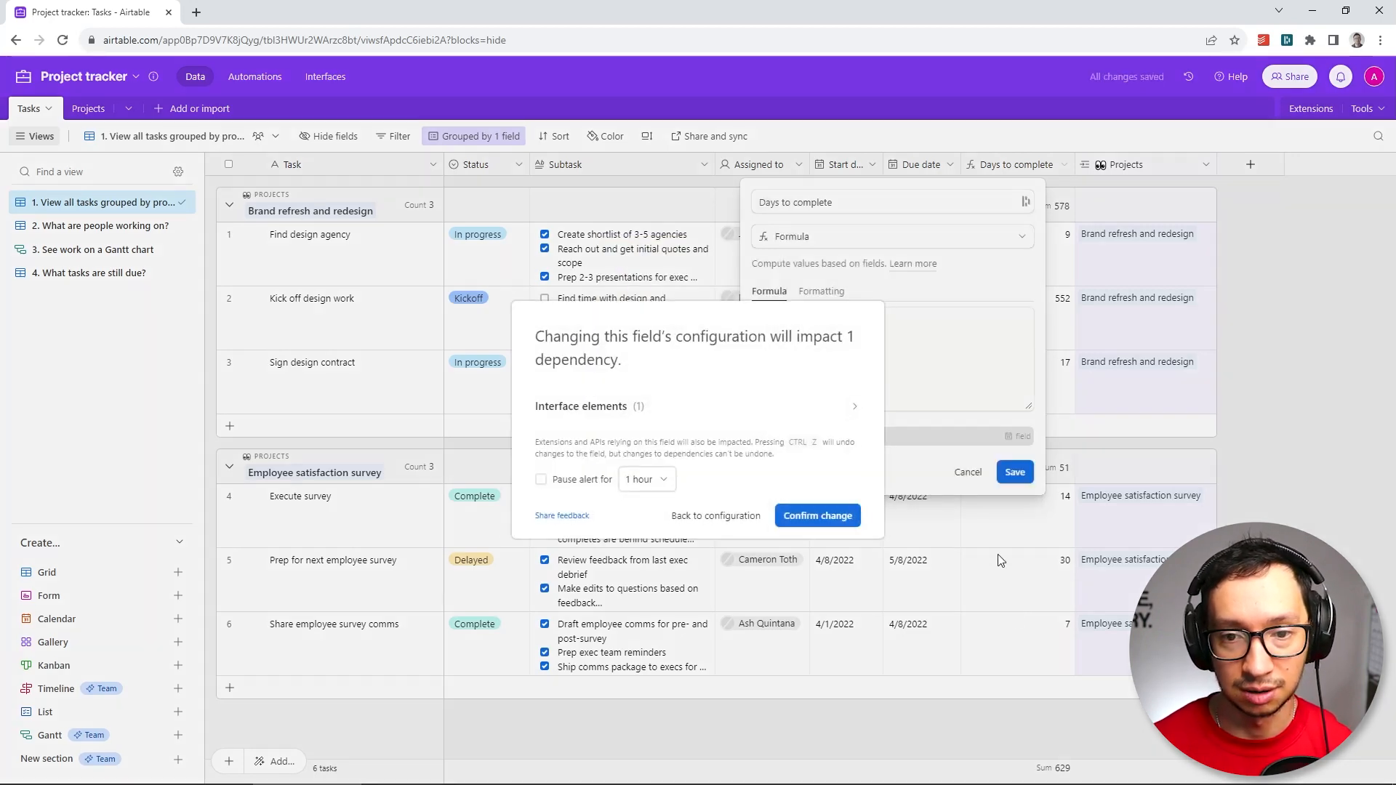
left_click(836, 517)
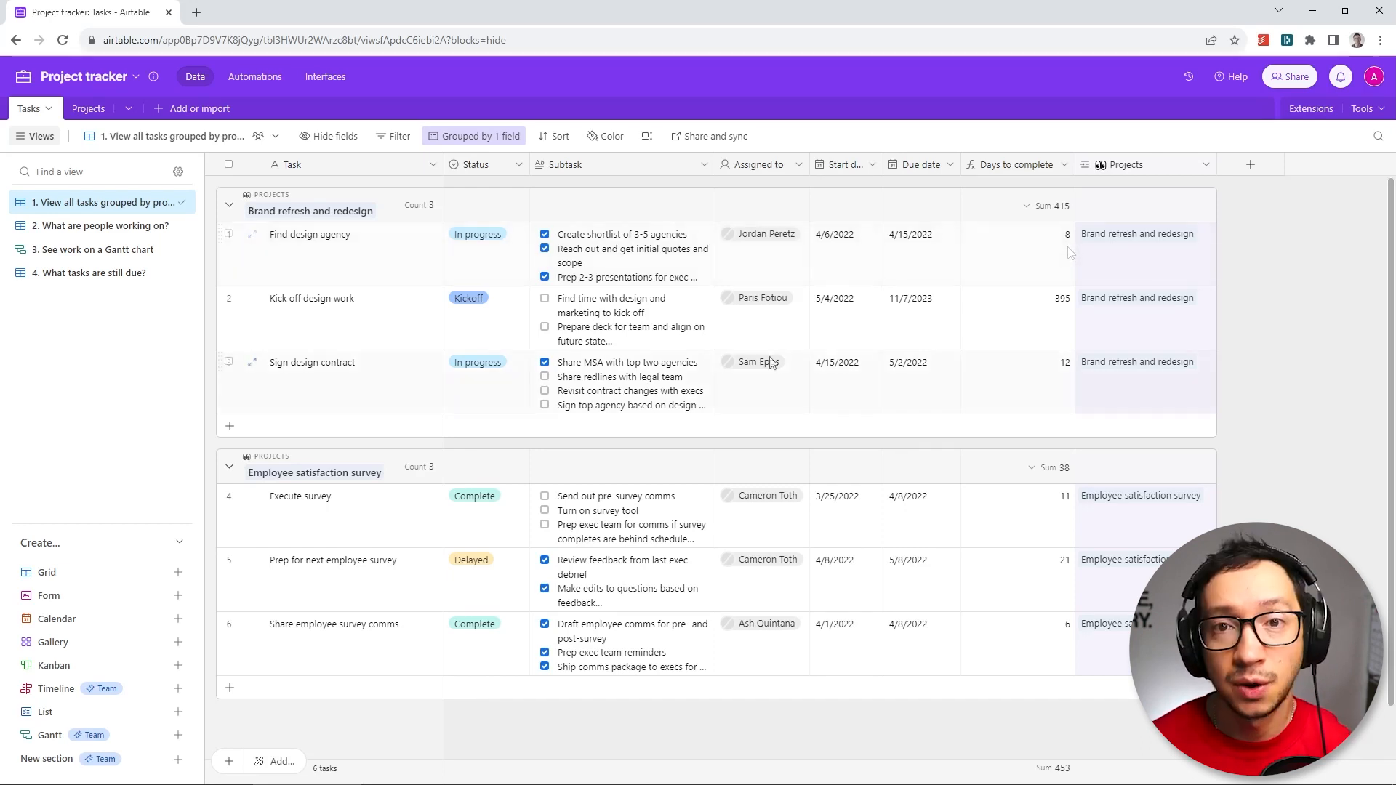
Review the Status field's select options and the Subtask field's rich text formatting setting in the Tasks table
left_click(518, 164)
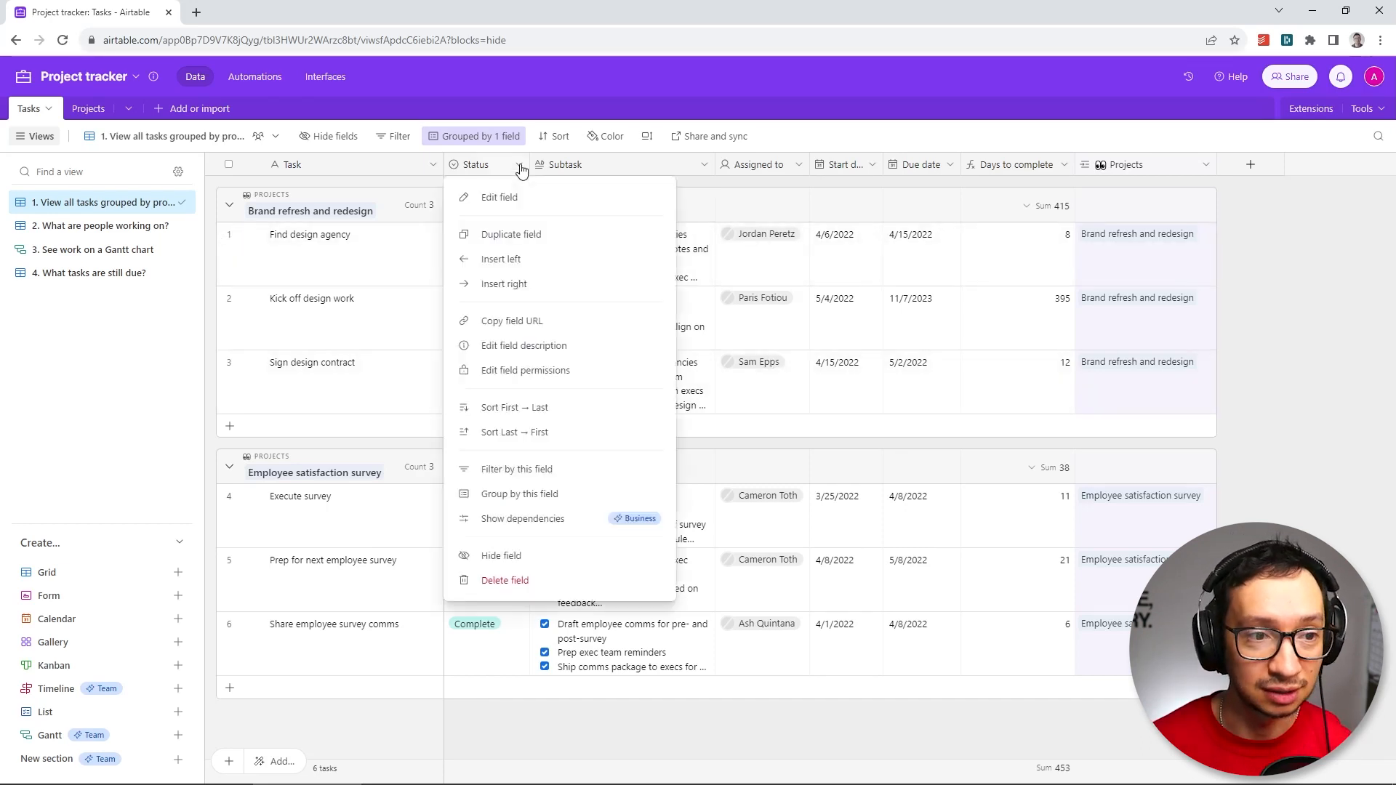
left_click(495, 198)
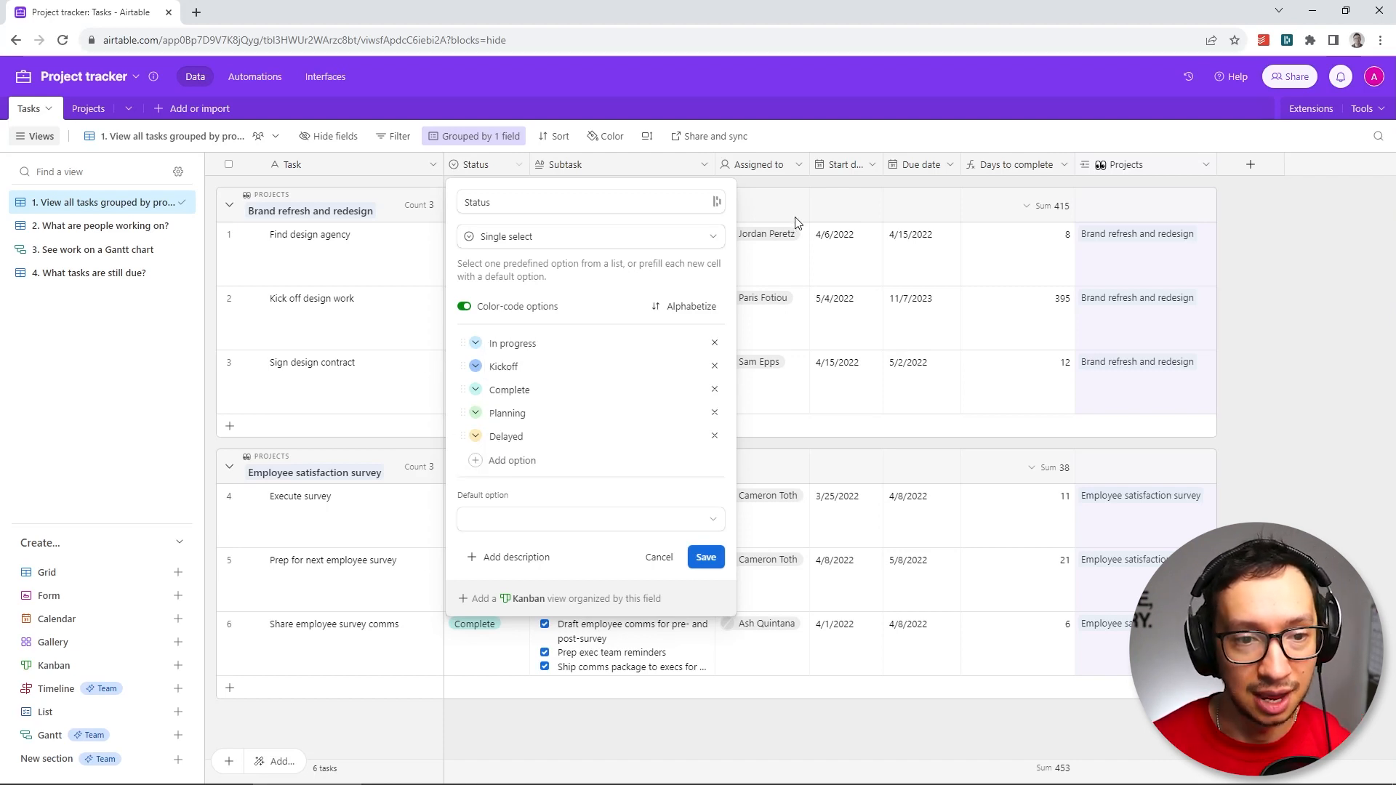
left_click(752, 185)
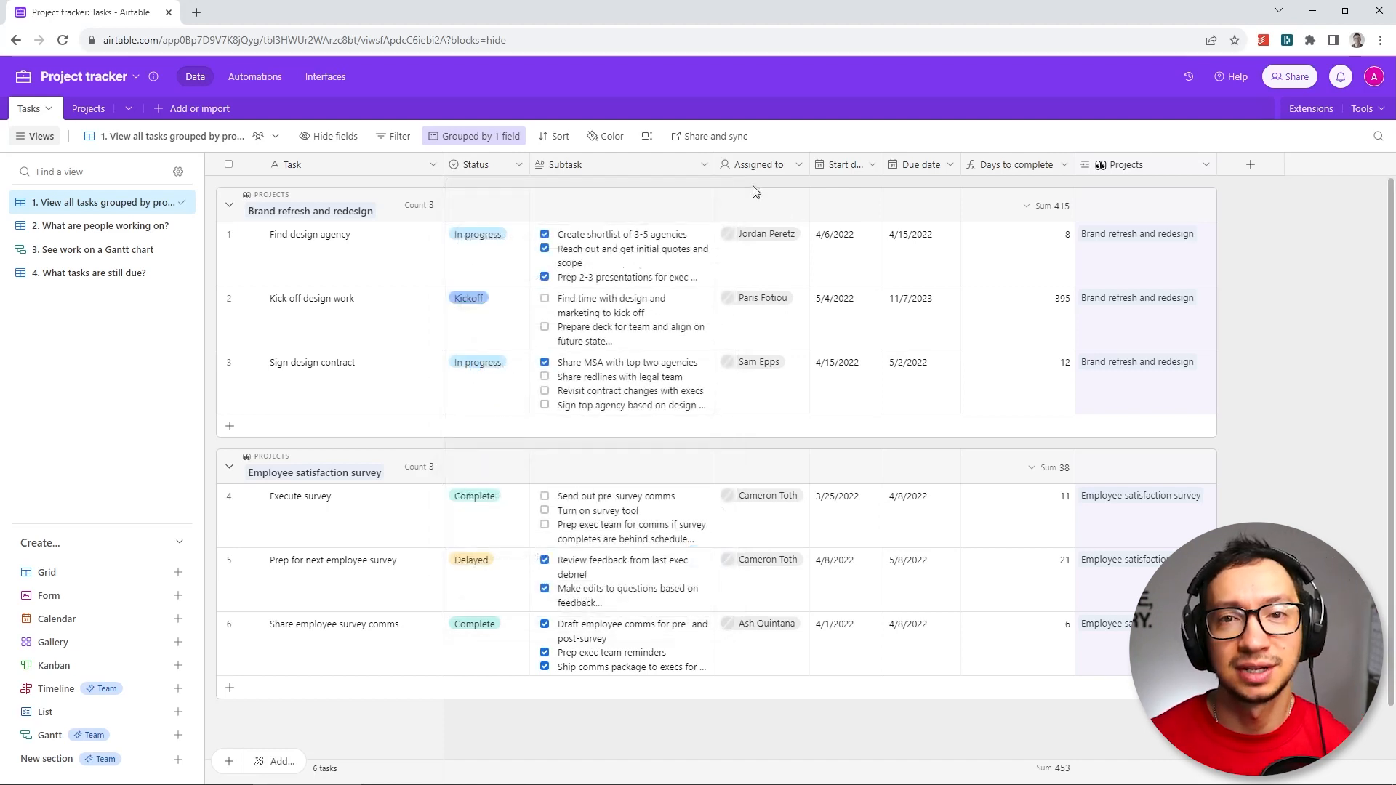
right_click(578, 162)
left_click(580, 195)
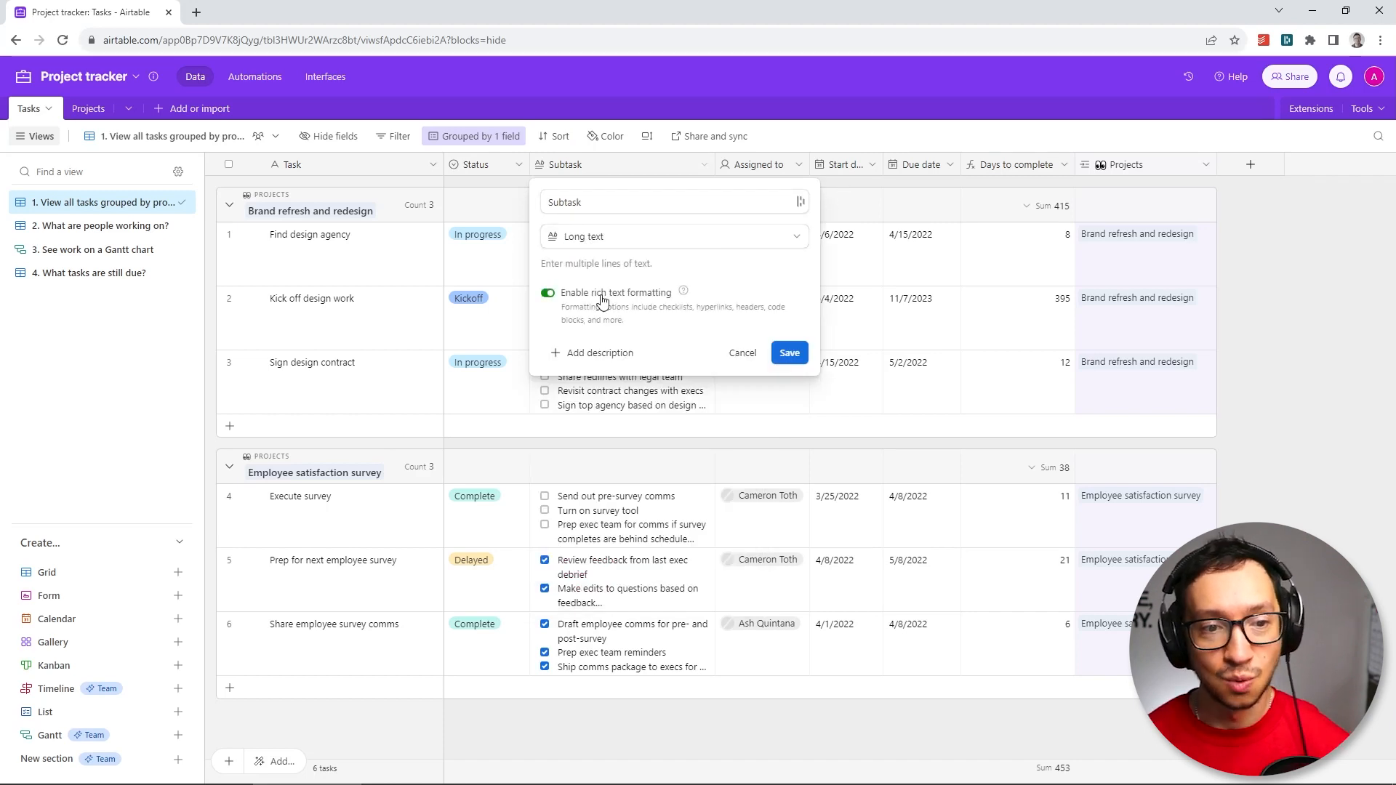
left_click(873, 191)
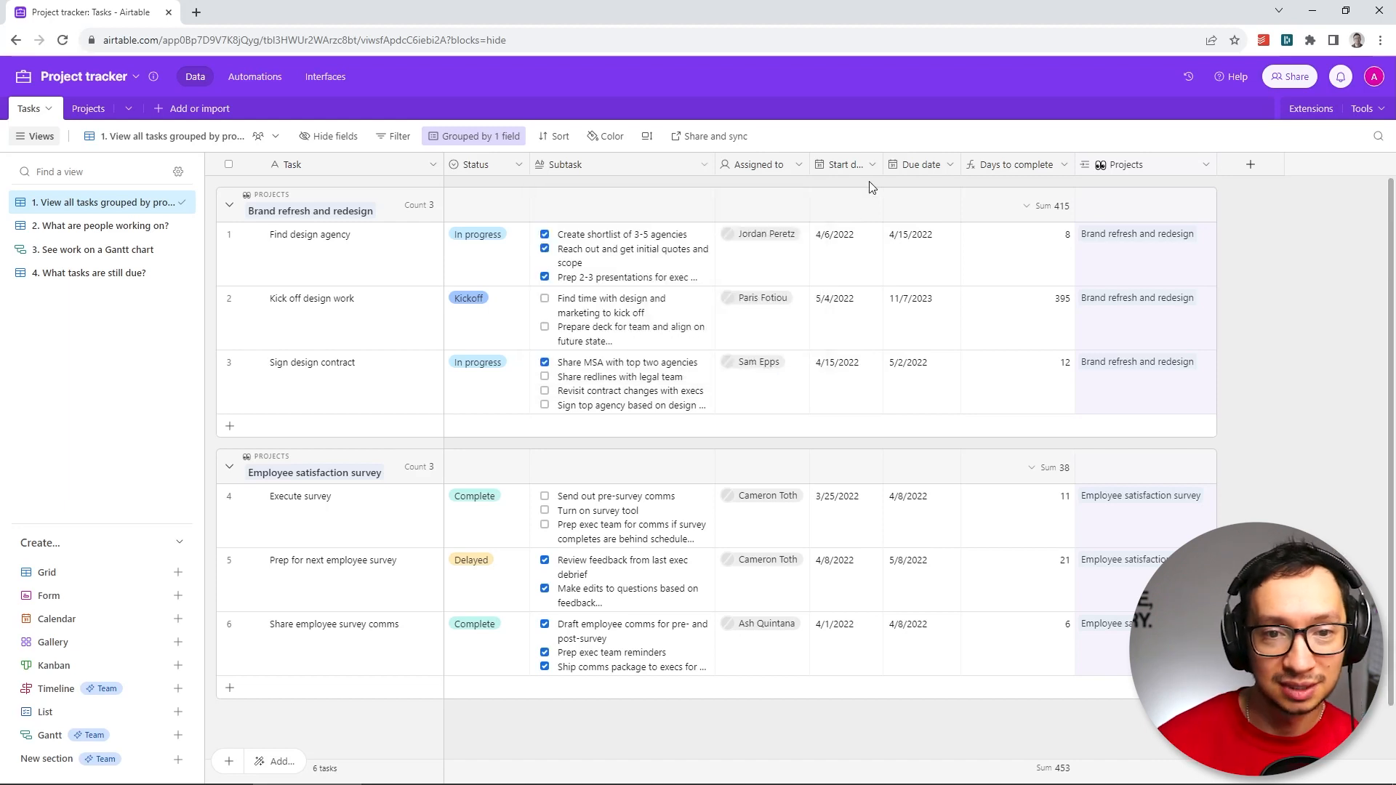
Add two checklist items, asdasda and asdasdasd, to the end of the Find design agency task's subtasks
left_click_drag(676, 276, 668, 308)
double_click(670, 298)
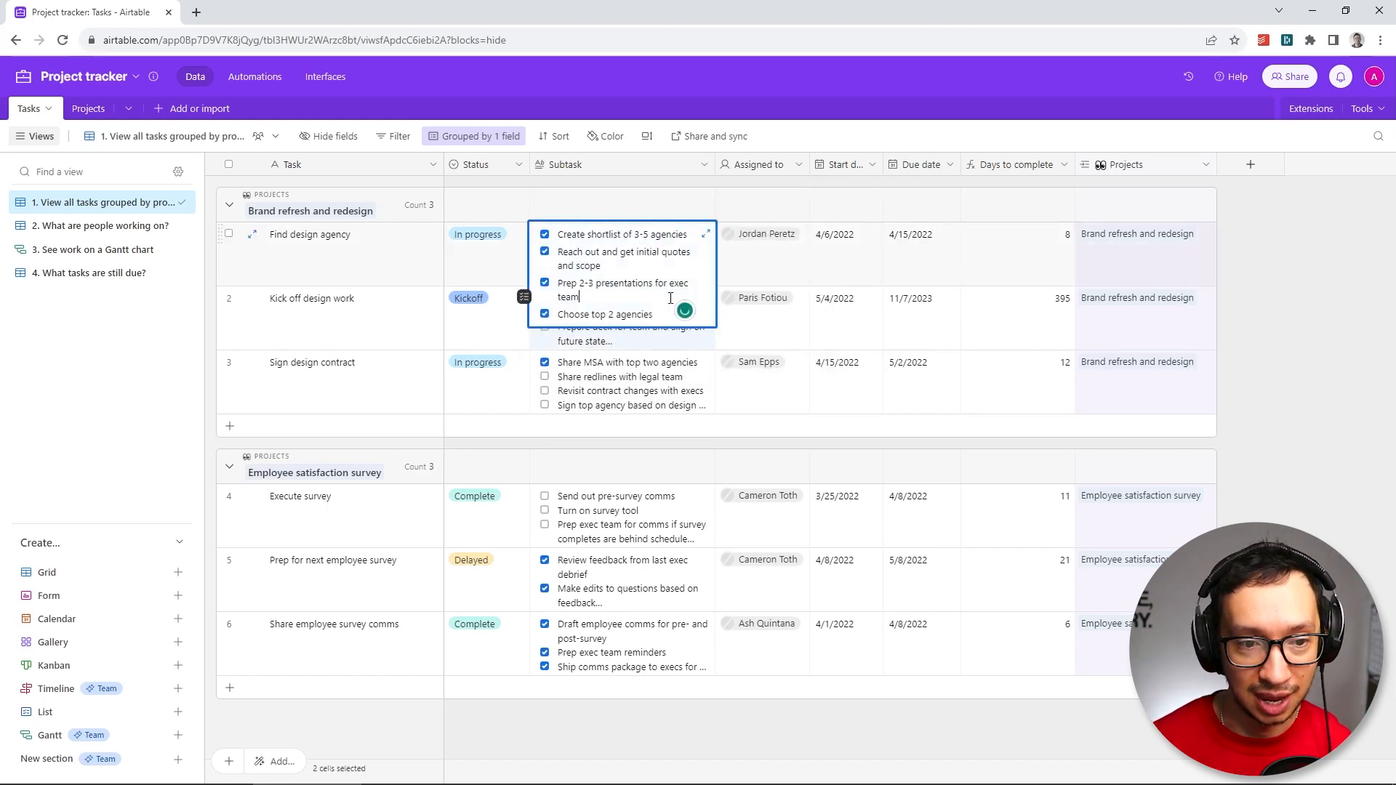
left_click(663, 310)
key("Return")
type("asdasda")
key("Return")
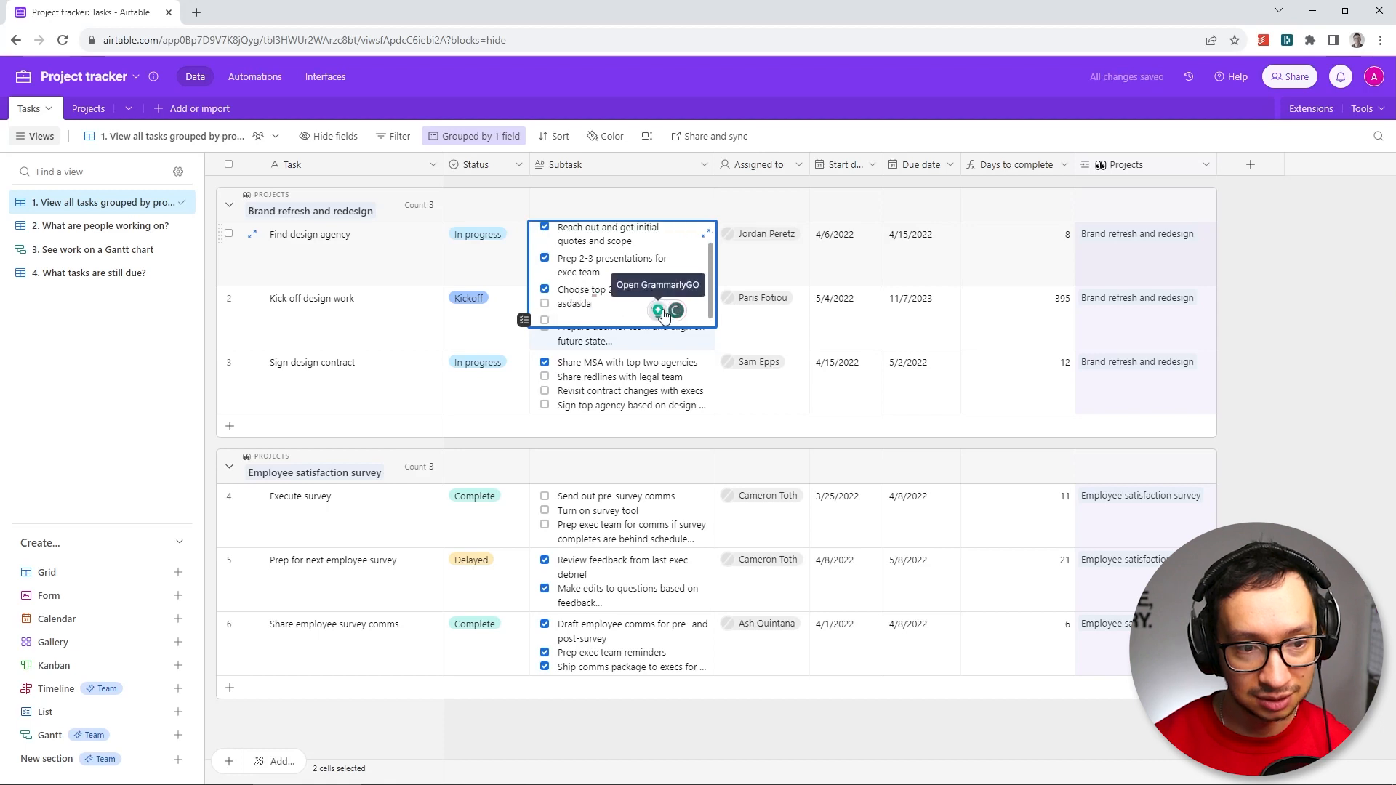
type("asdasdasd")
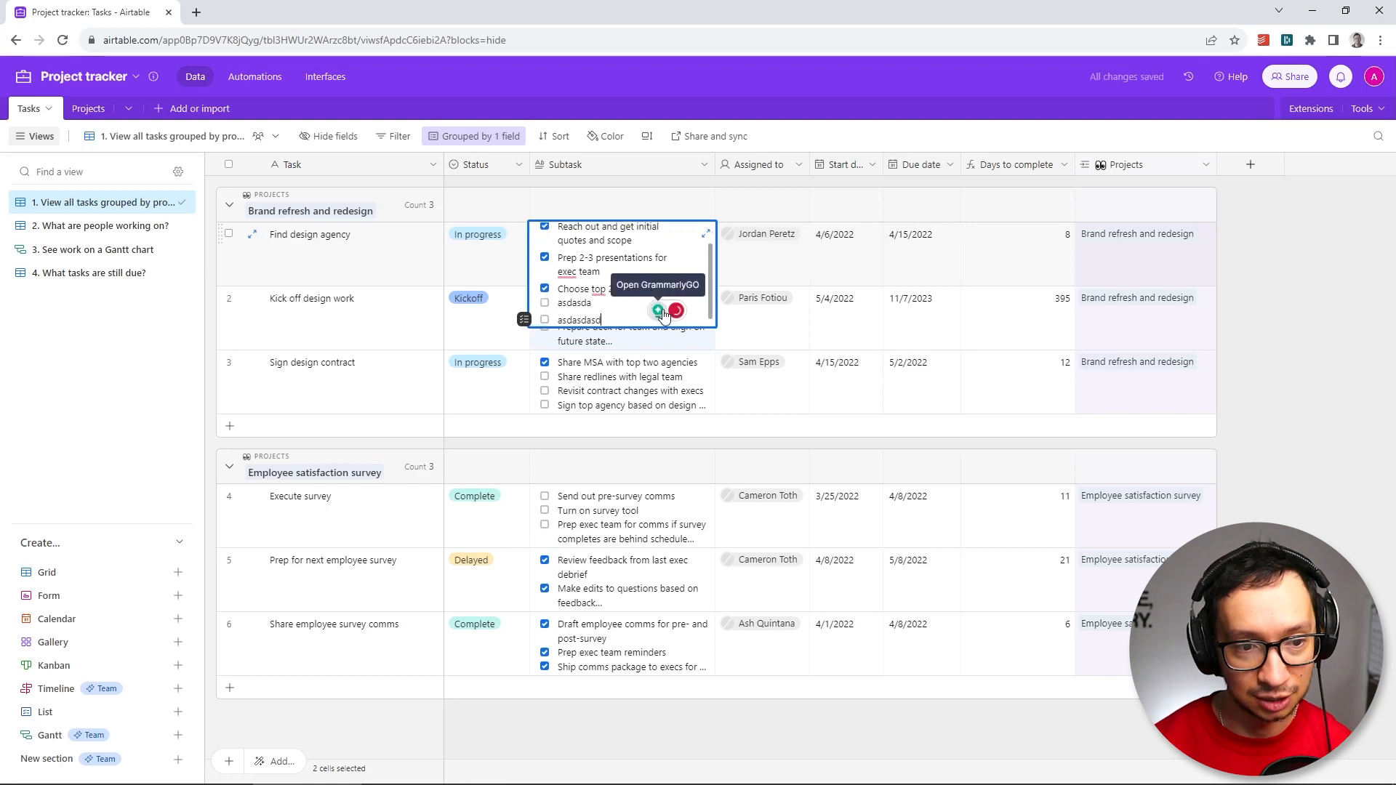
left_click(759, 182)
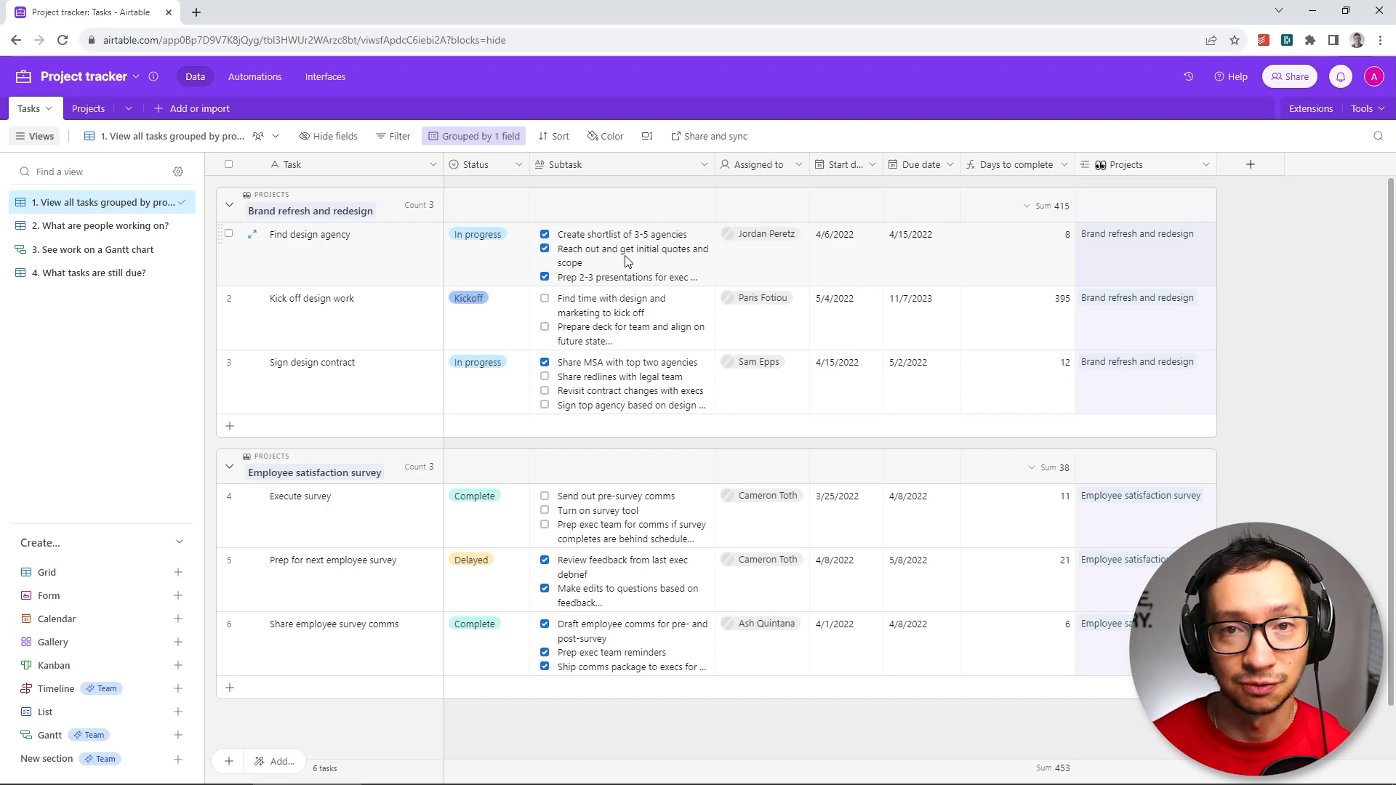
Delete all six sample tasks from the Tasks table
left_click(229, 233)
left_click(228, 297)
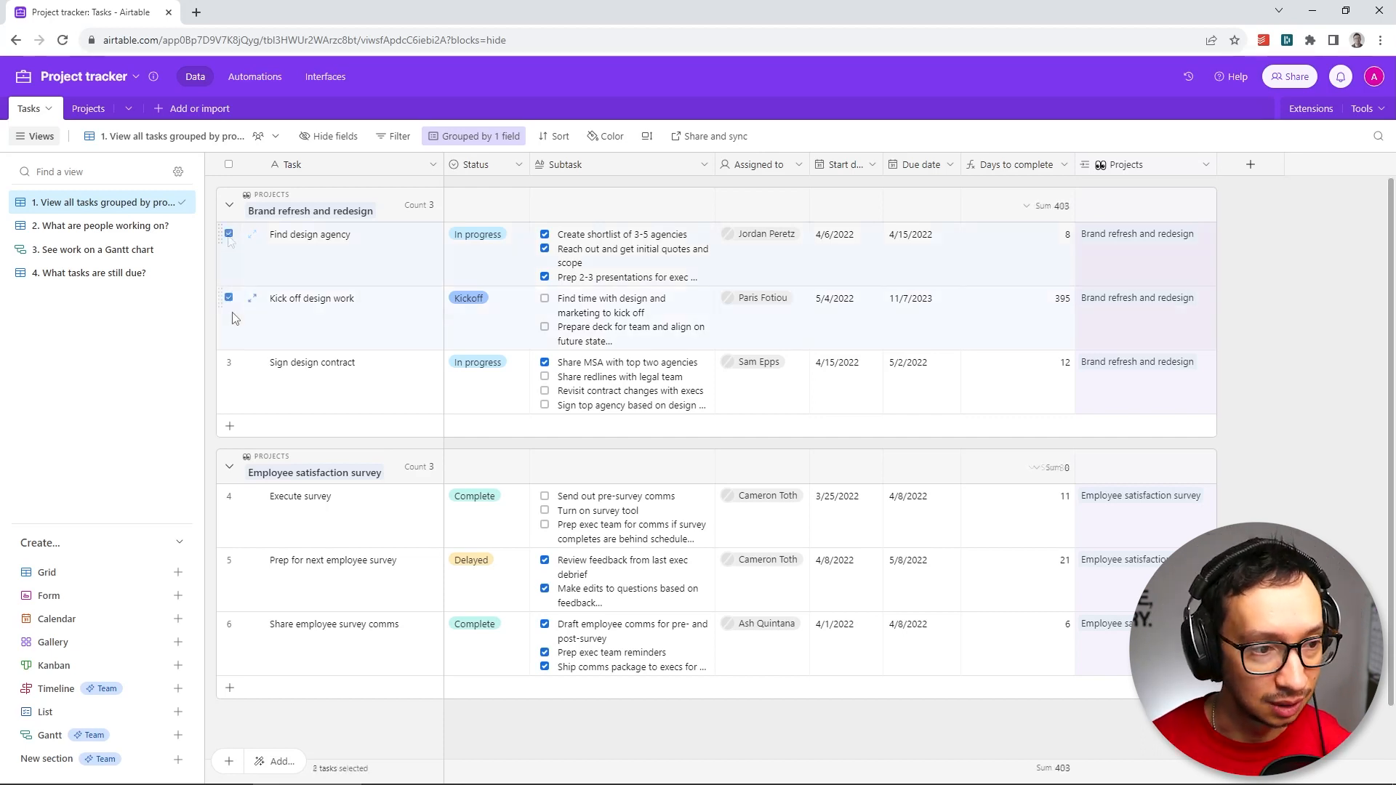
left_click(228, 361)
left_click(229, 497)
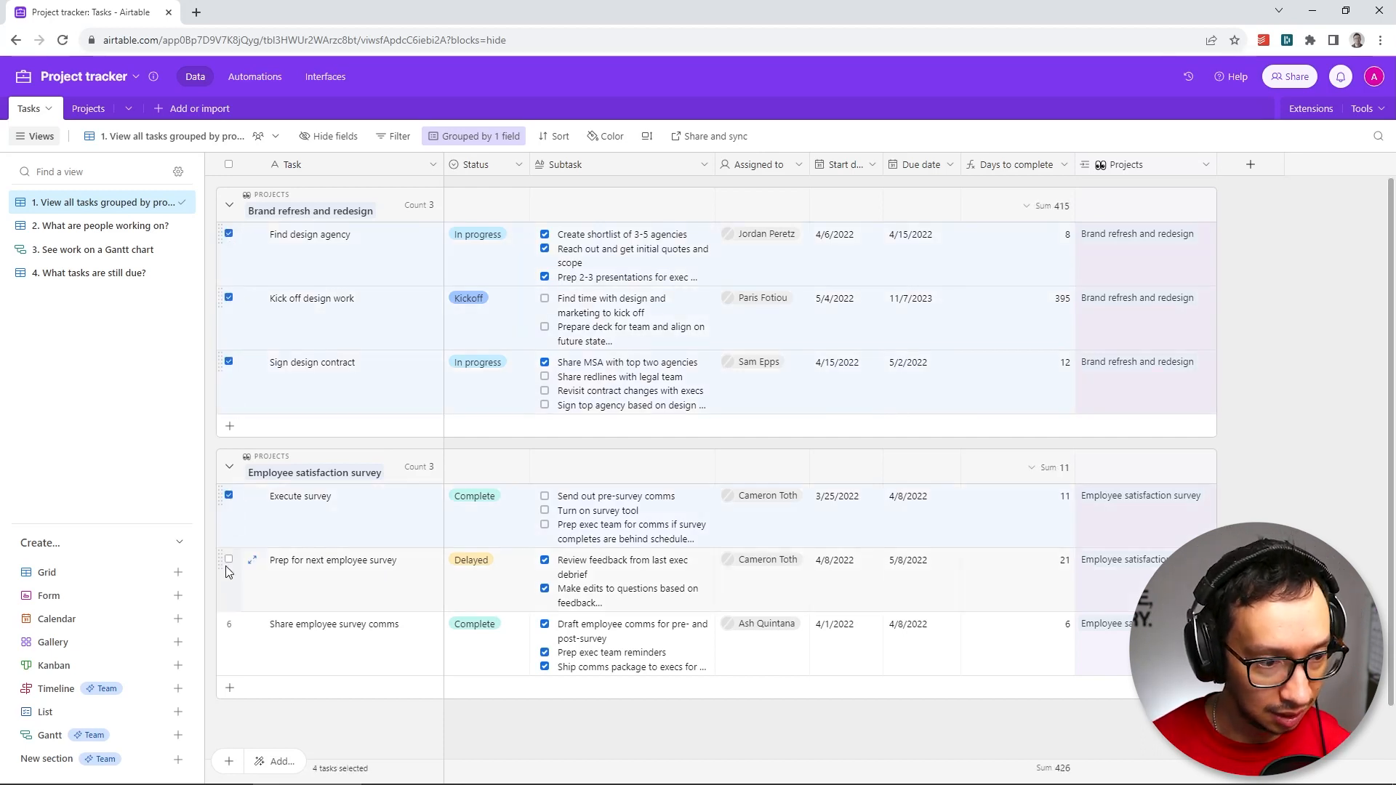
left_click(229, 560)
left_click(229, 623)
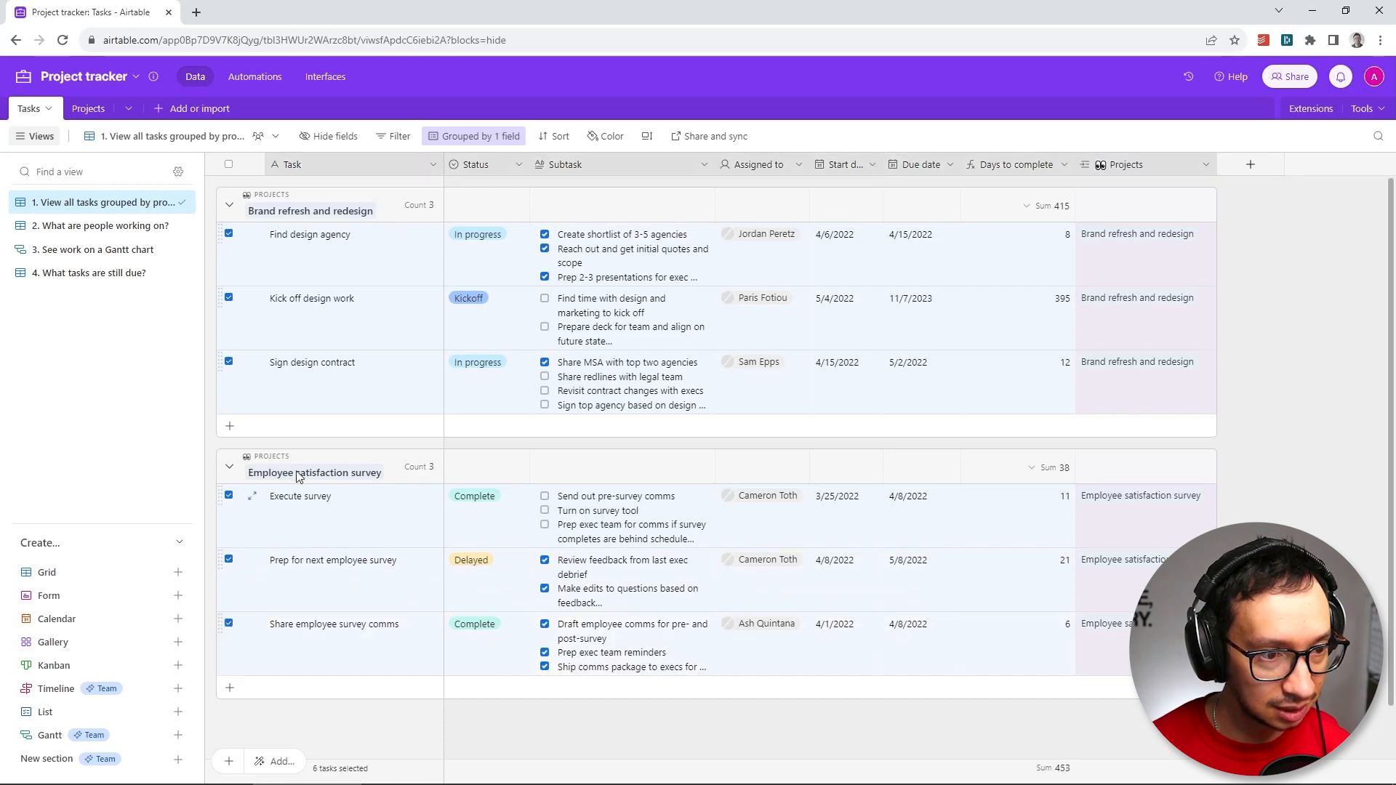
right_click(391, 245)
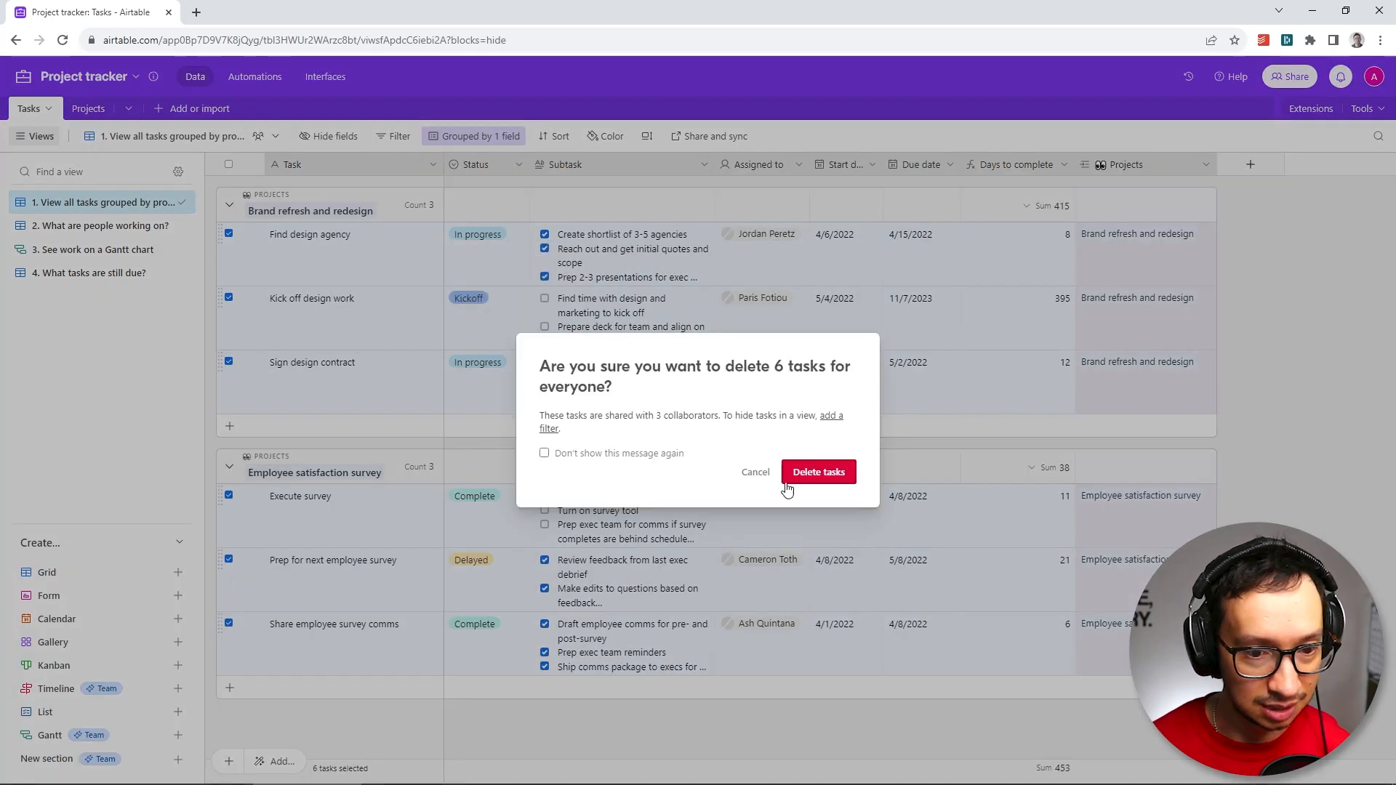
left_click(818, 473)
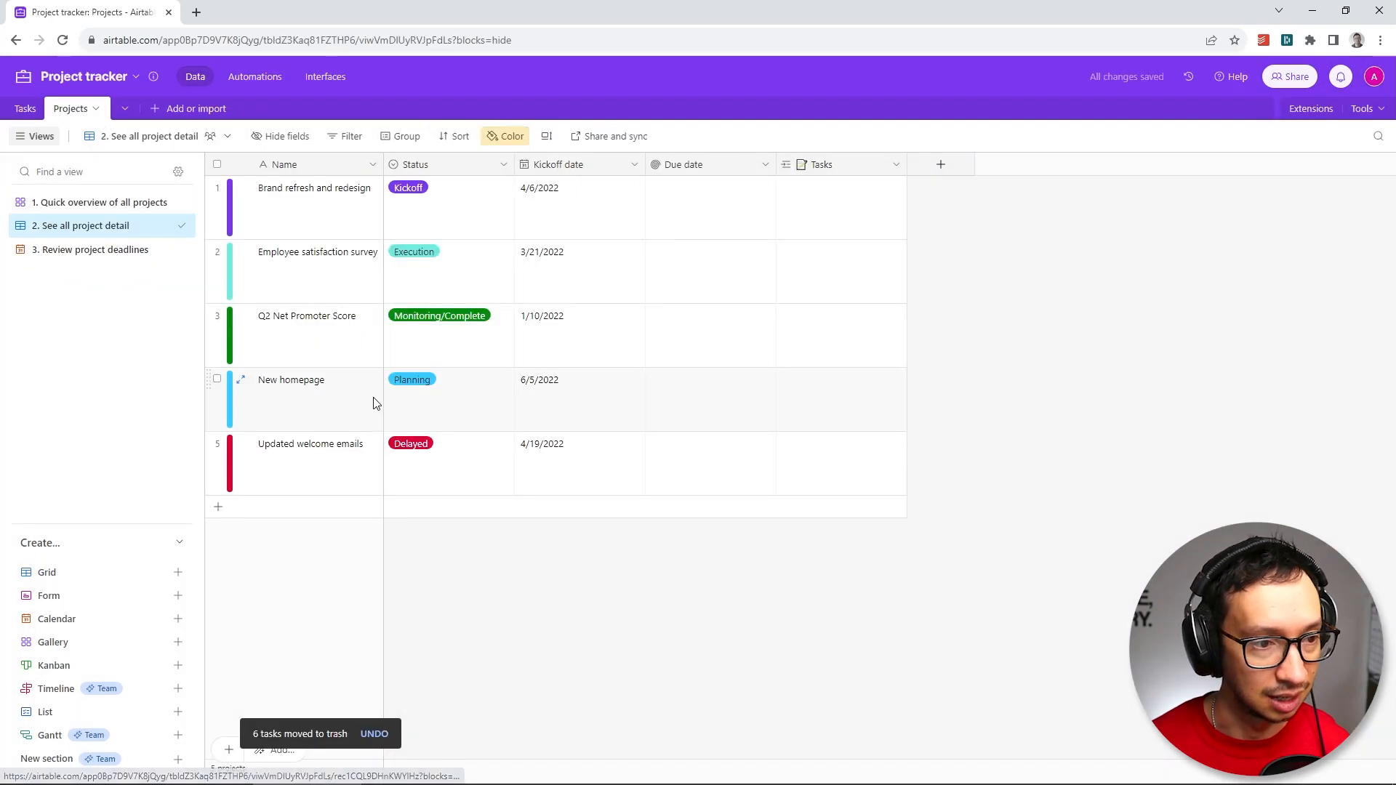
Delete all the sample projects from the Projects table
left_click(217, 165)
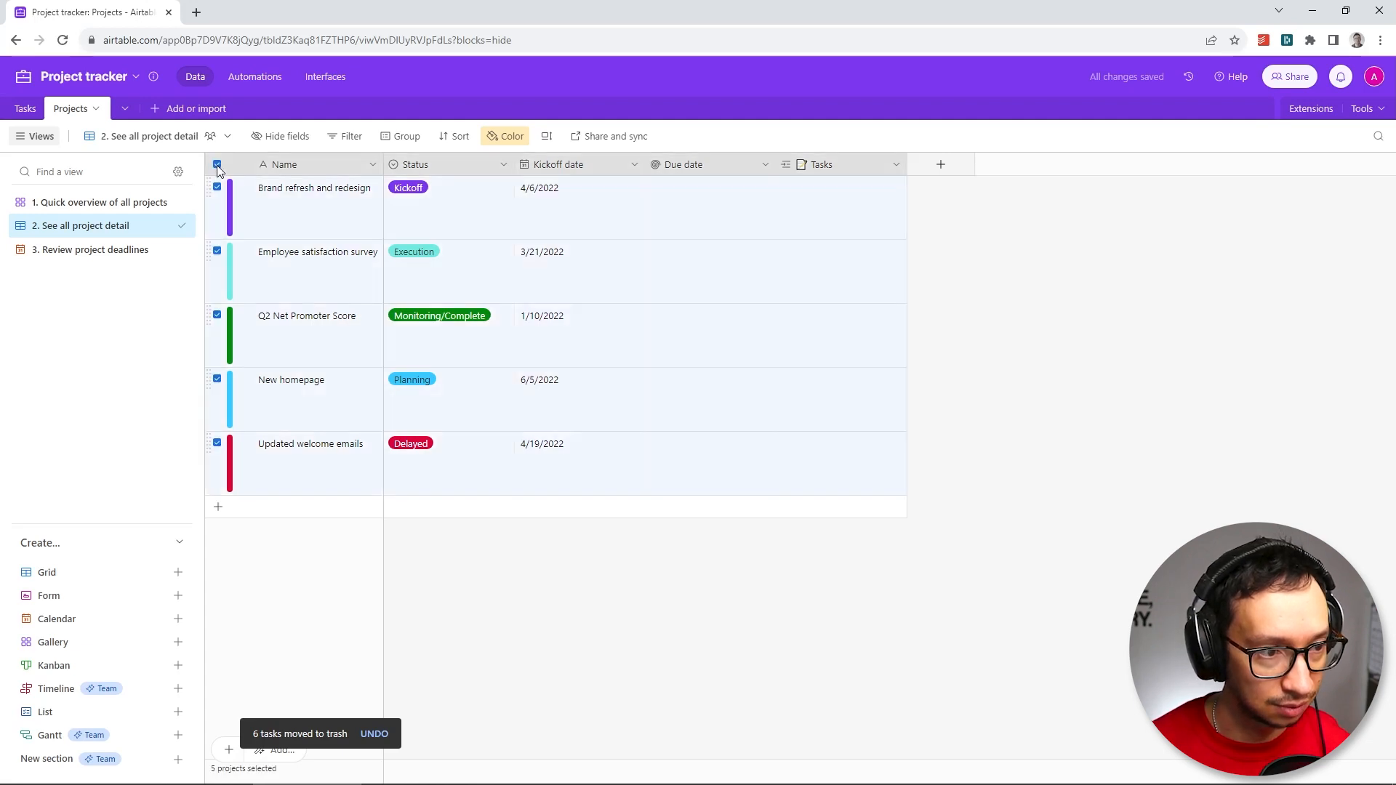
right_click(309, 182)
left_click(411, 269)
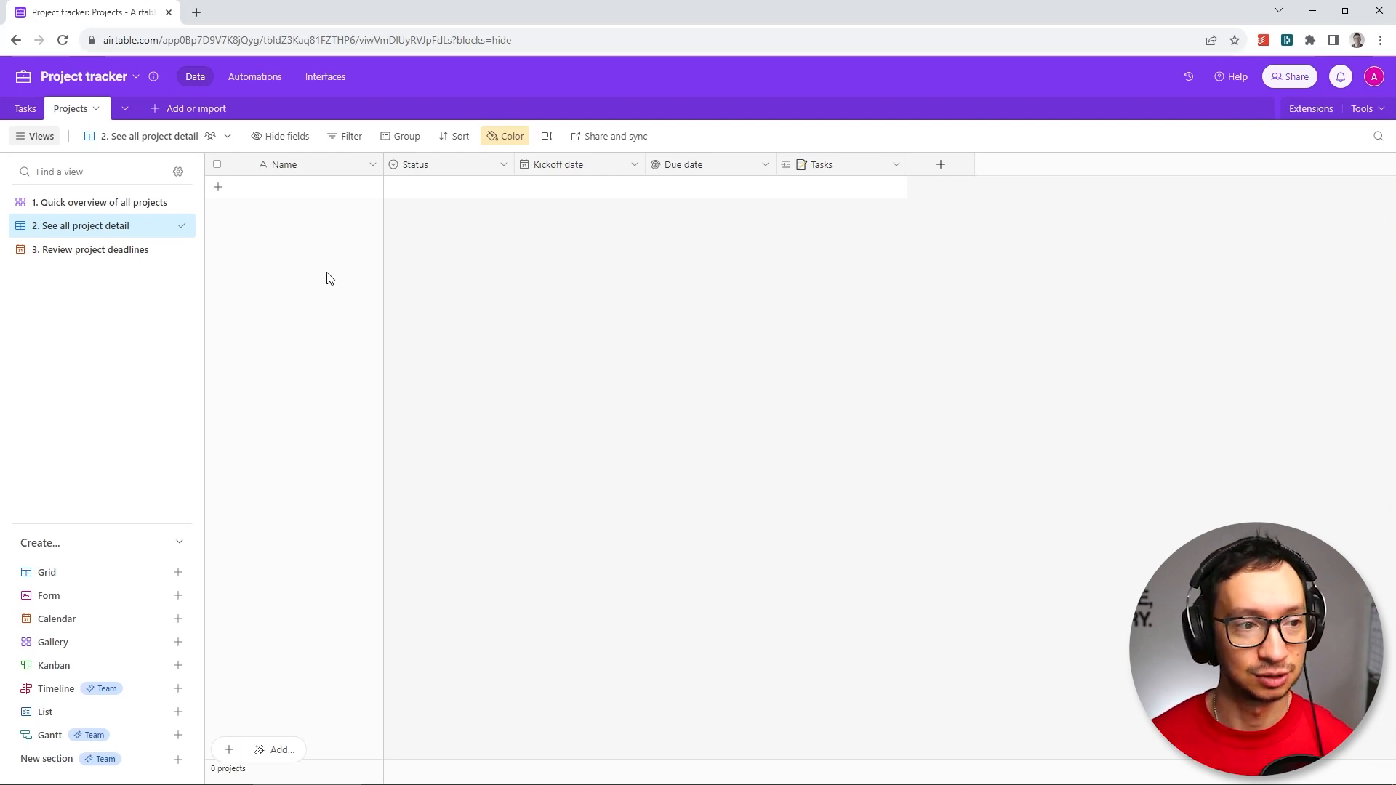
Add a project named Project A to the Projects table with the status Execution
left_click(218, 188)
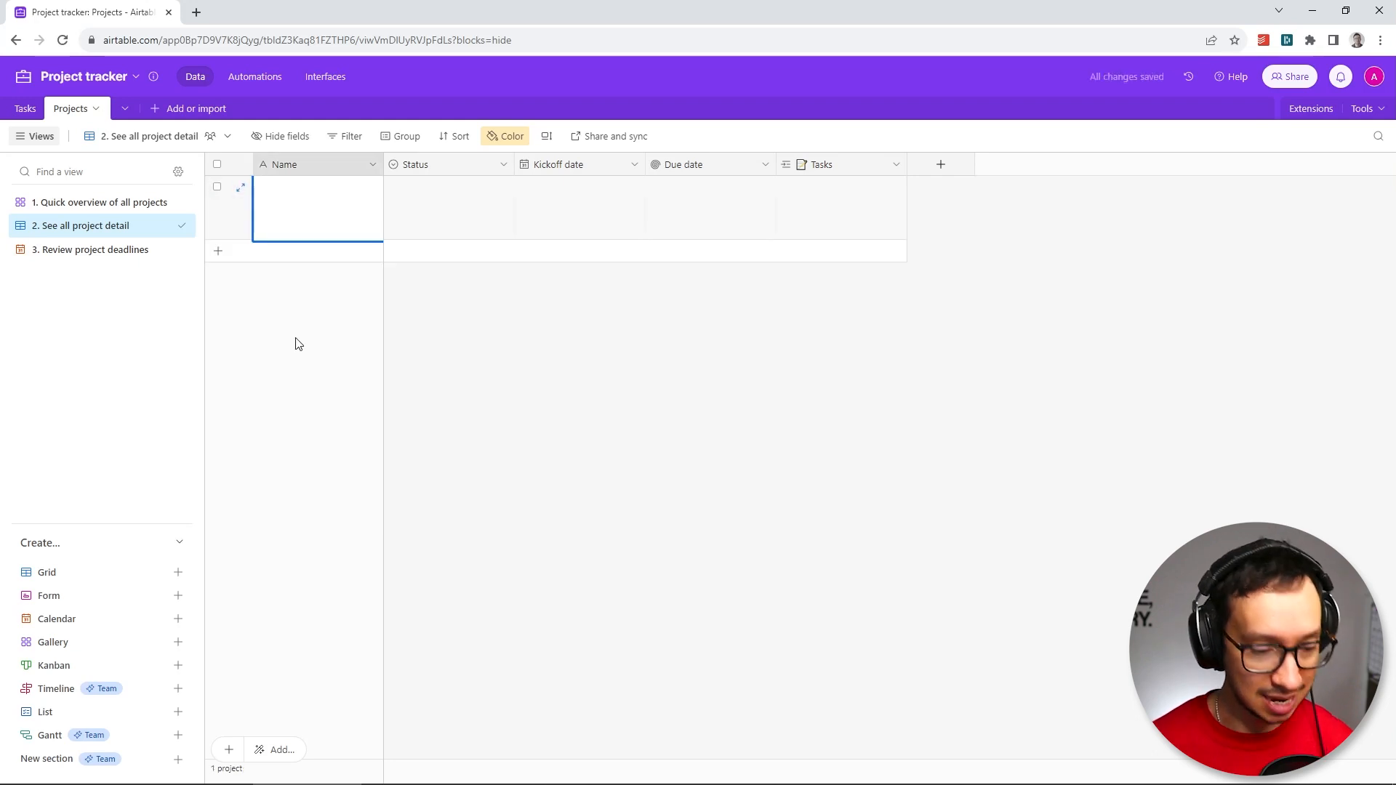
type("P")
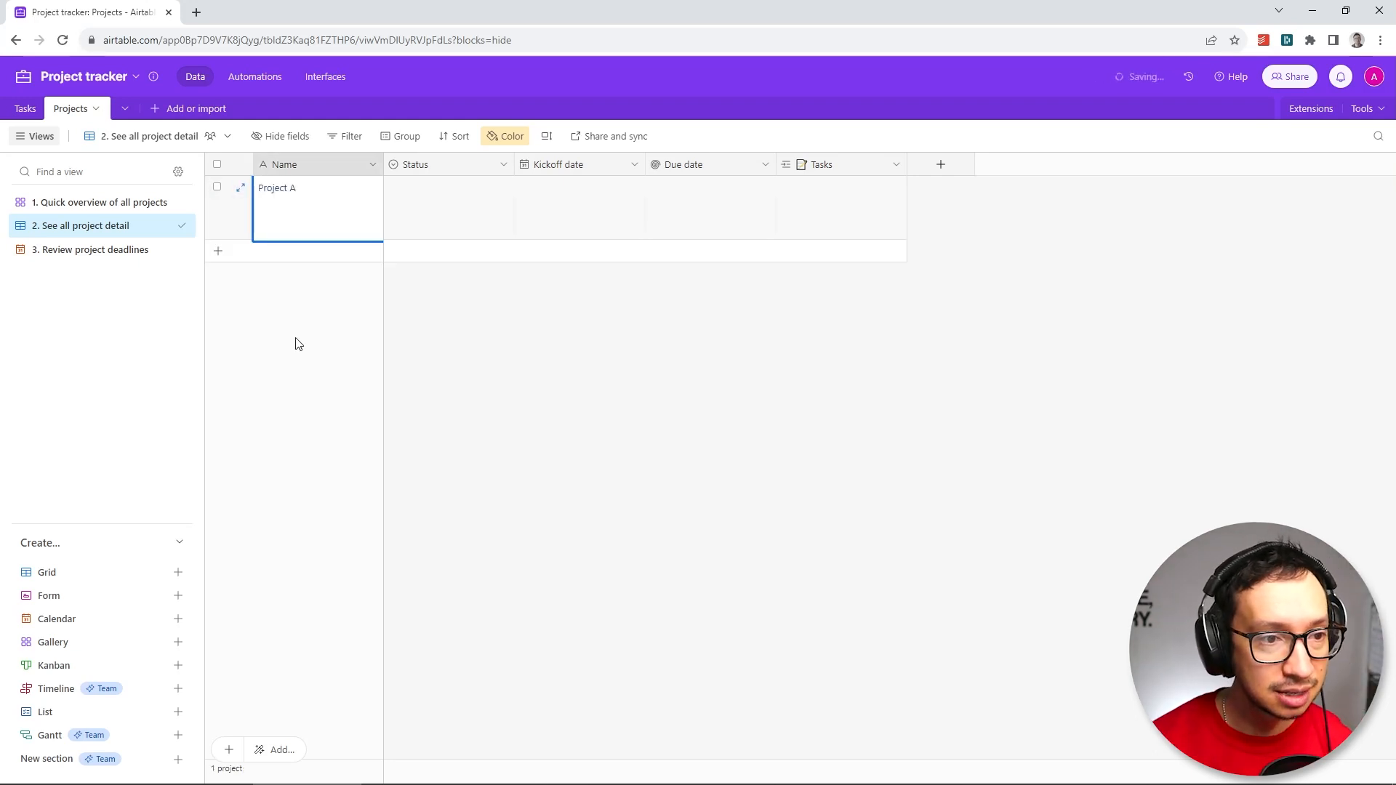
type("roject A")
left_click(479, 217)
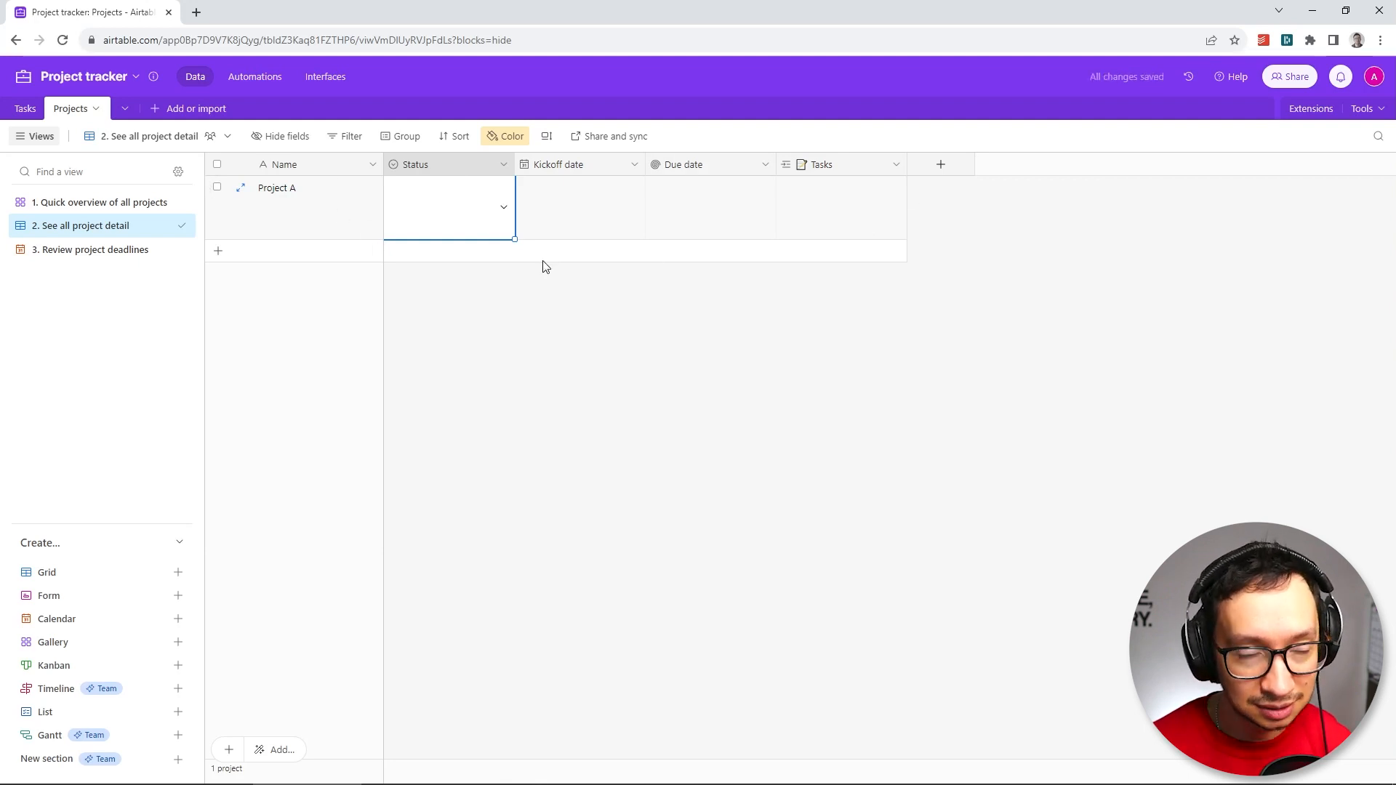
left_click(504, 211)
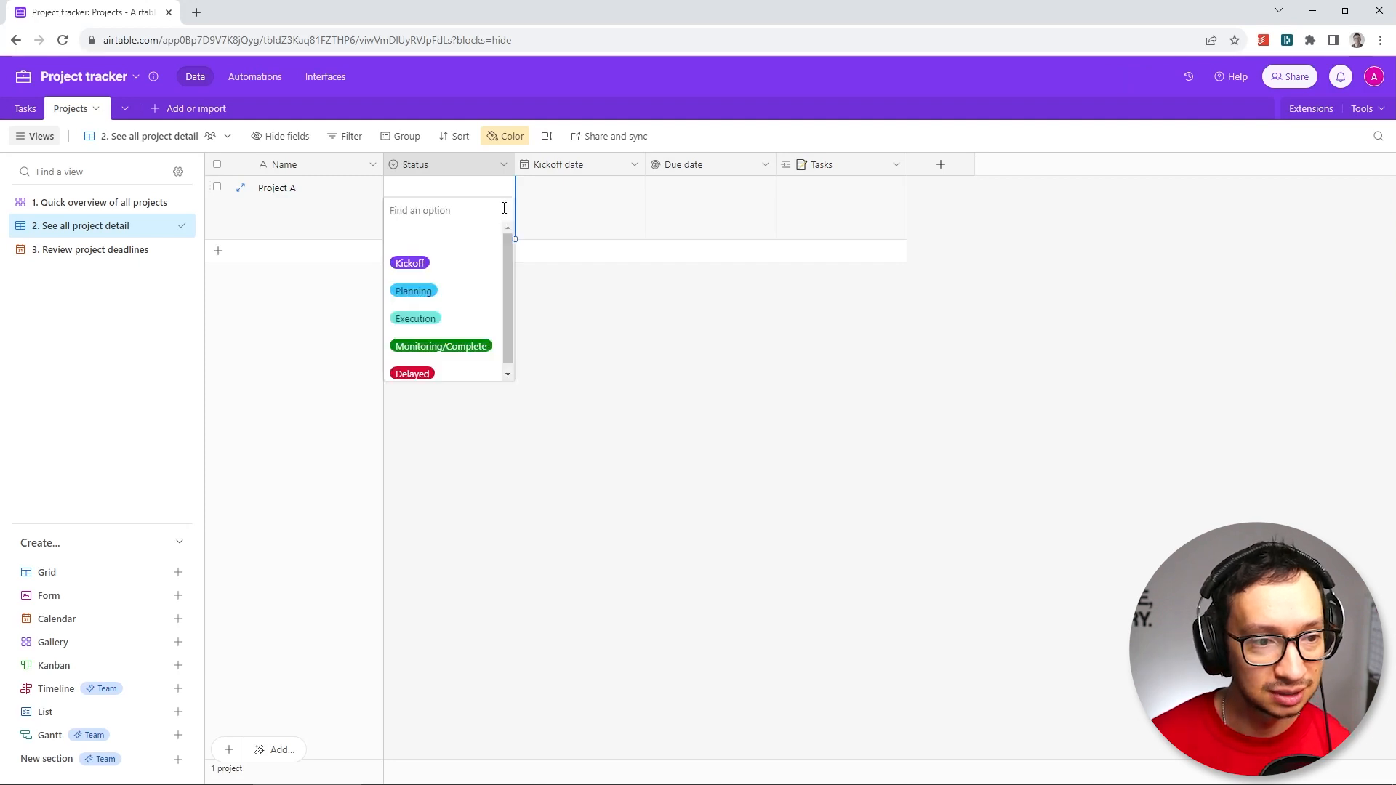
left_click(438, 318)
Set Project A's kickoff date to 11/13/2023
left_click(621, 202)
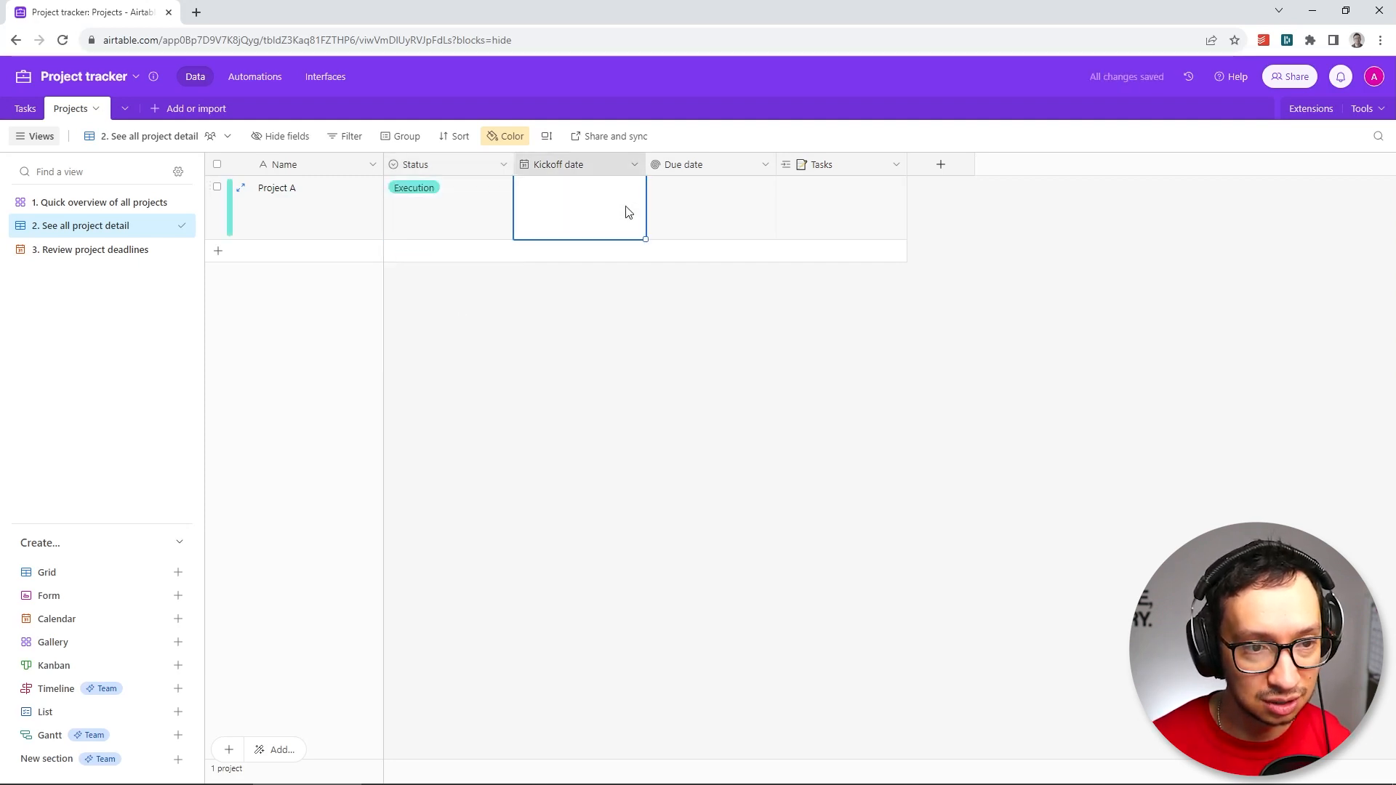
left_click(623, 207)
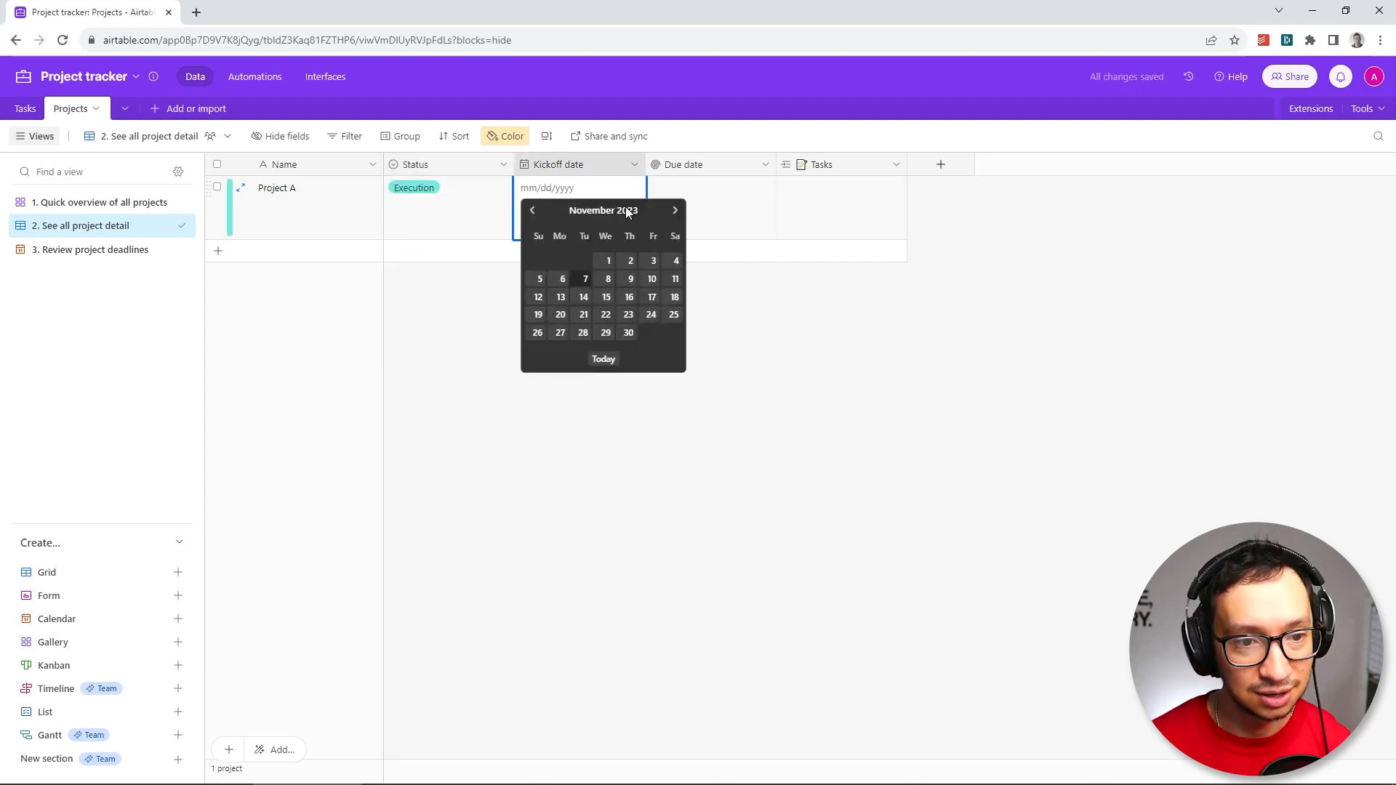
left_click(558, 299)
left_click(710, 216)
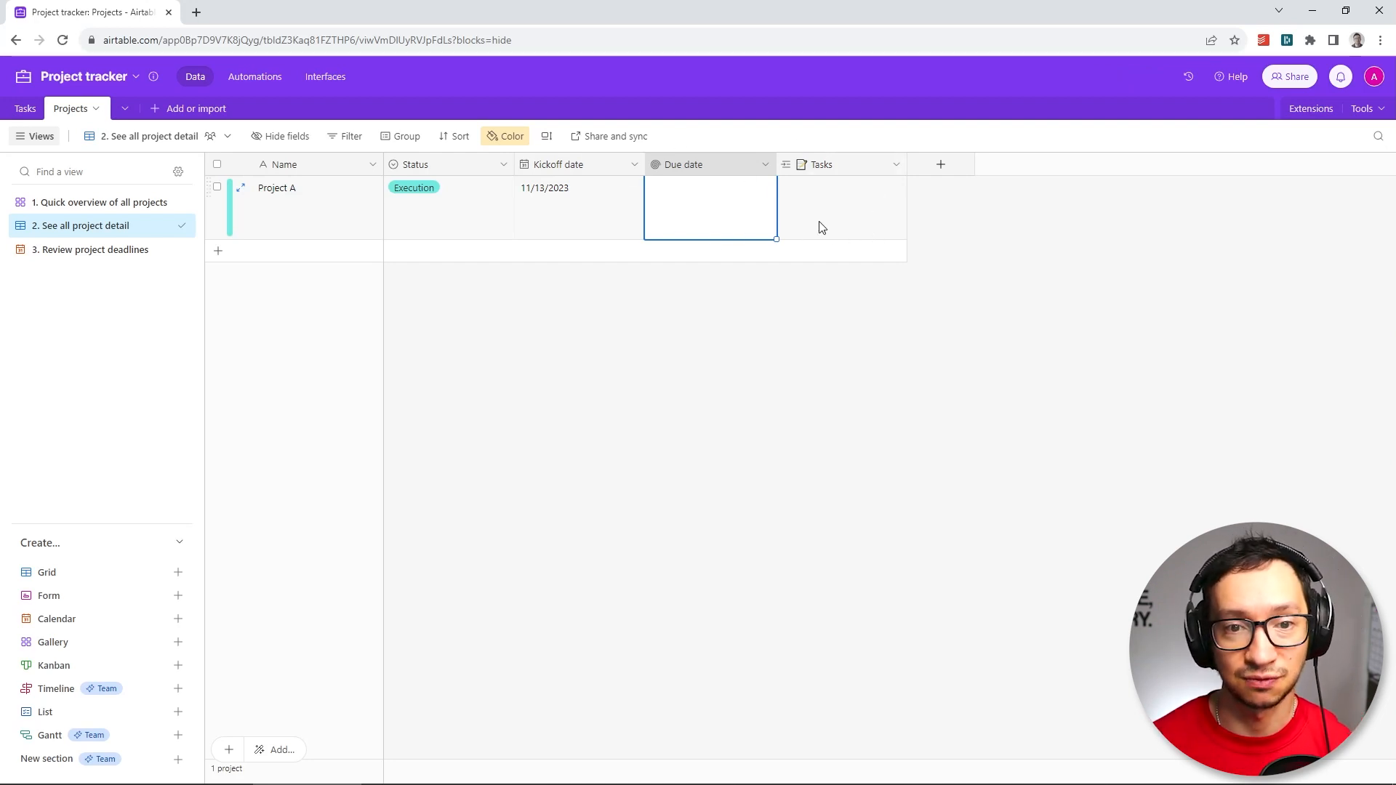
left_click(657, 311)
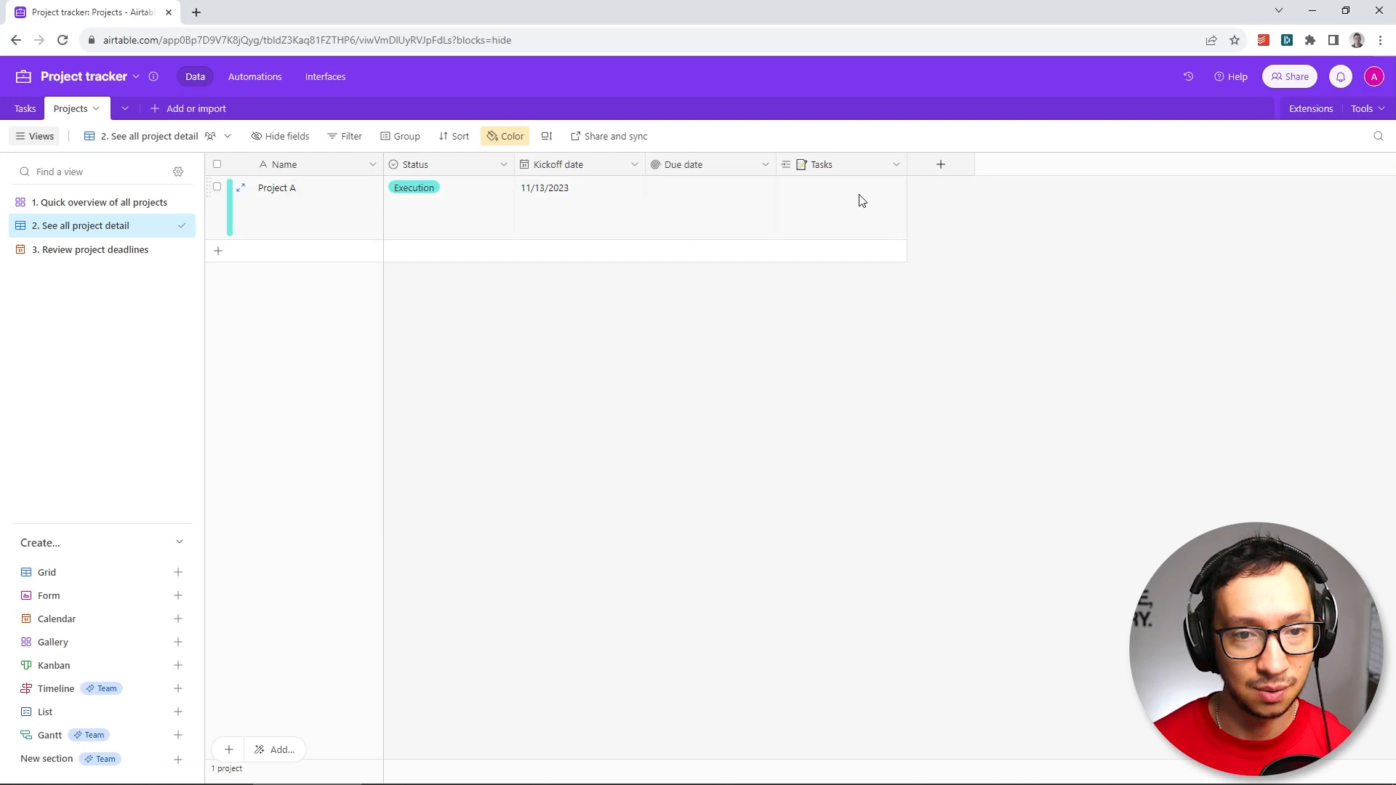
Add a task named Pre-processing - 10 hrs to the Tasks table with the status Complete
left_click(25, 111)
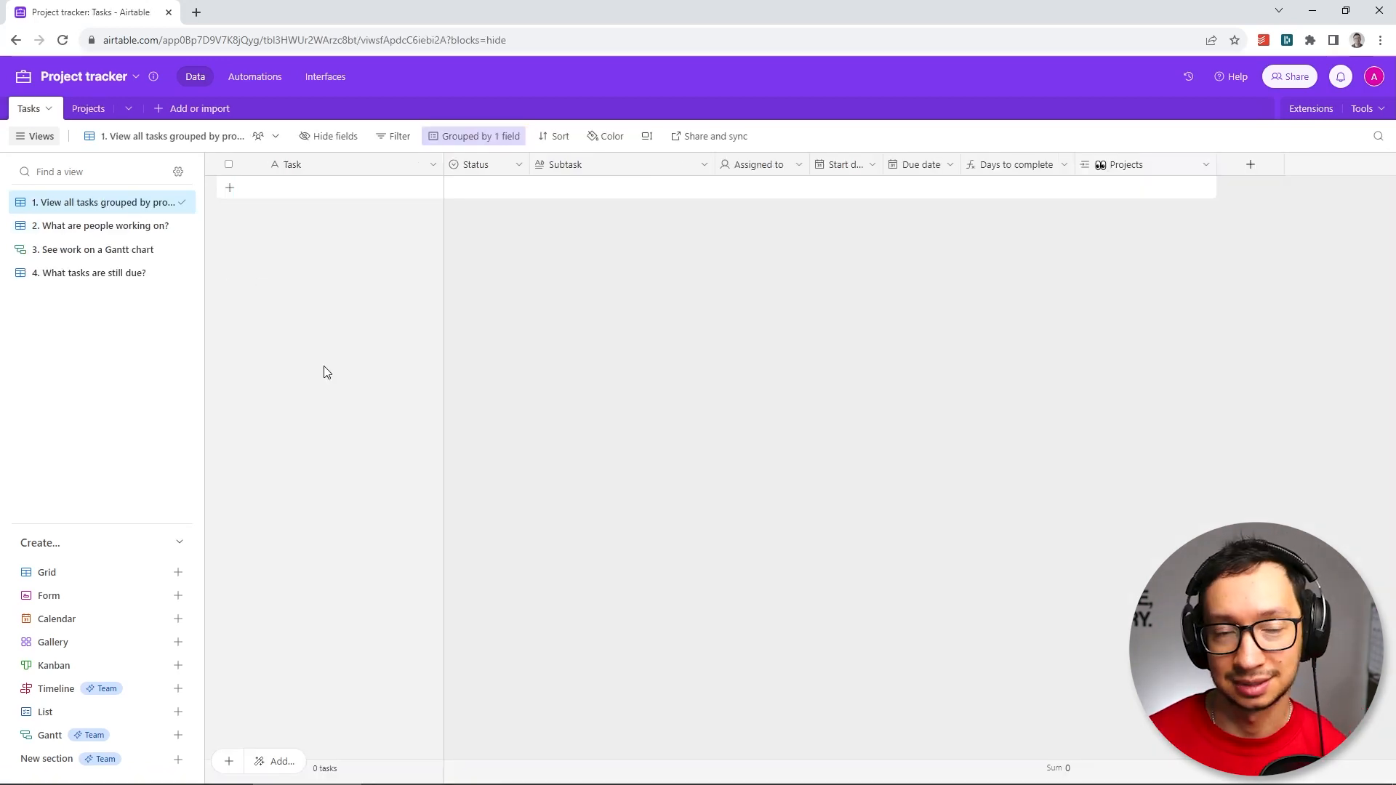
left_click(324, 191)
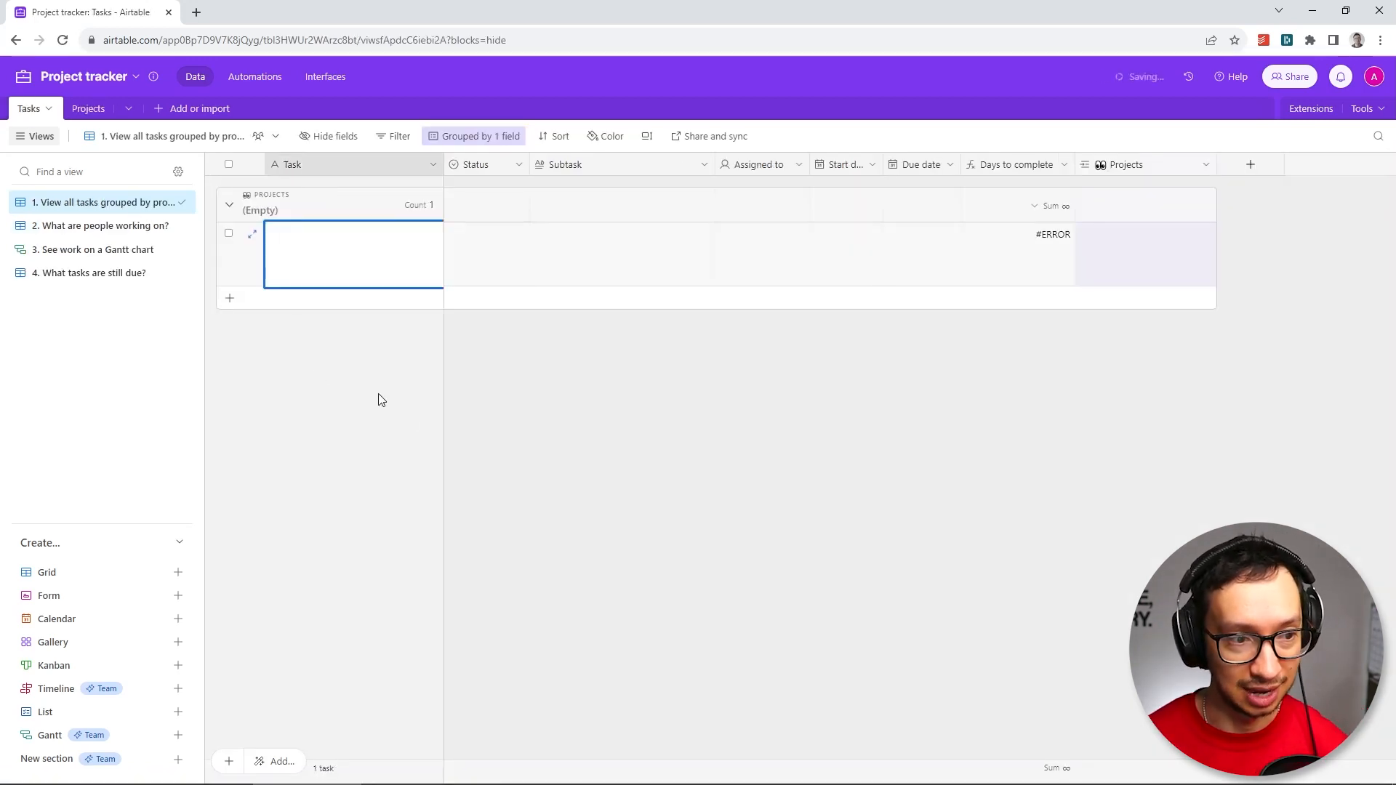
type("Pre")
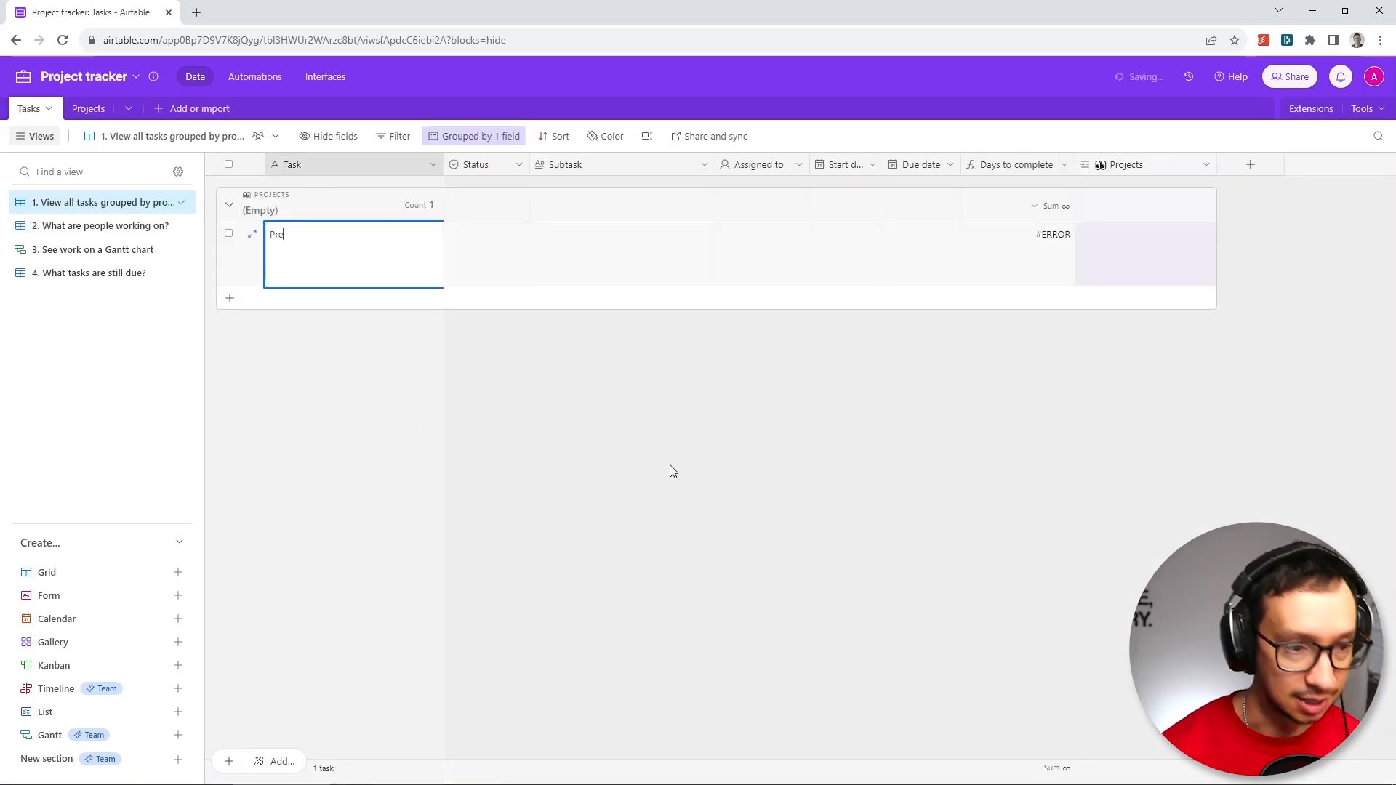
type("-processing - 10 hrs")
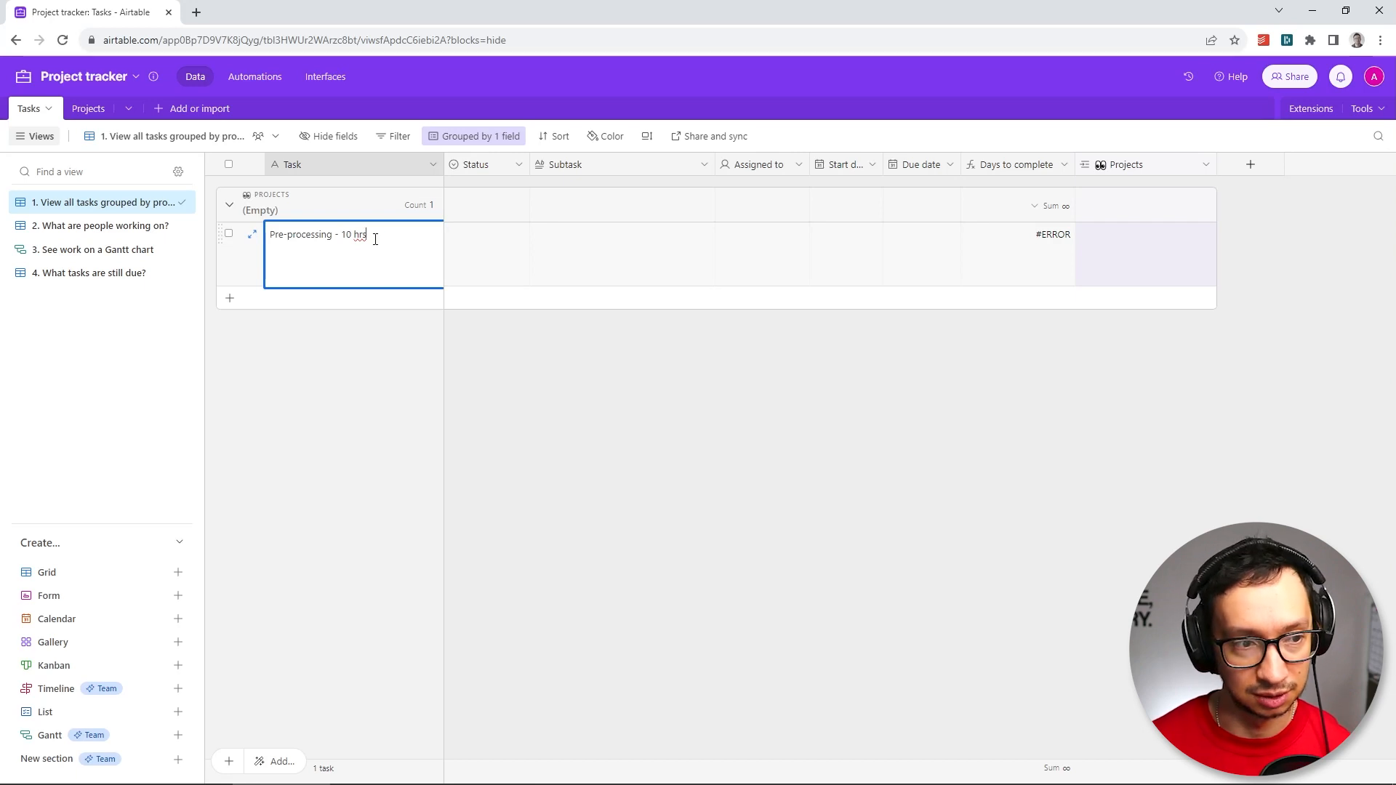
double_click(518, 257)
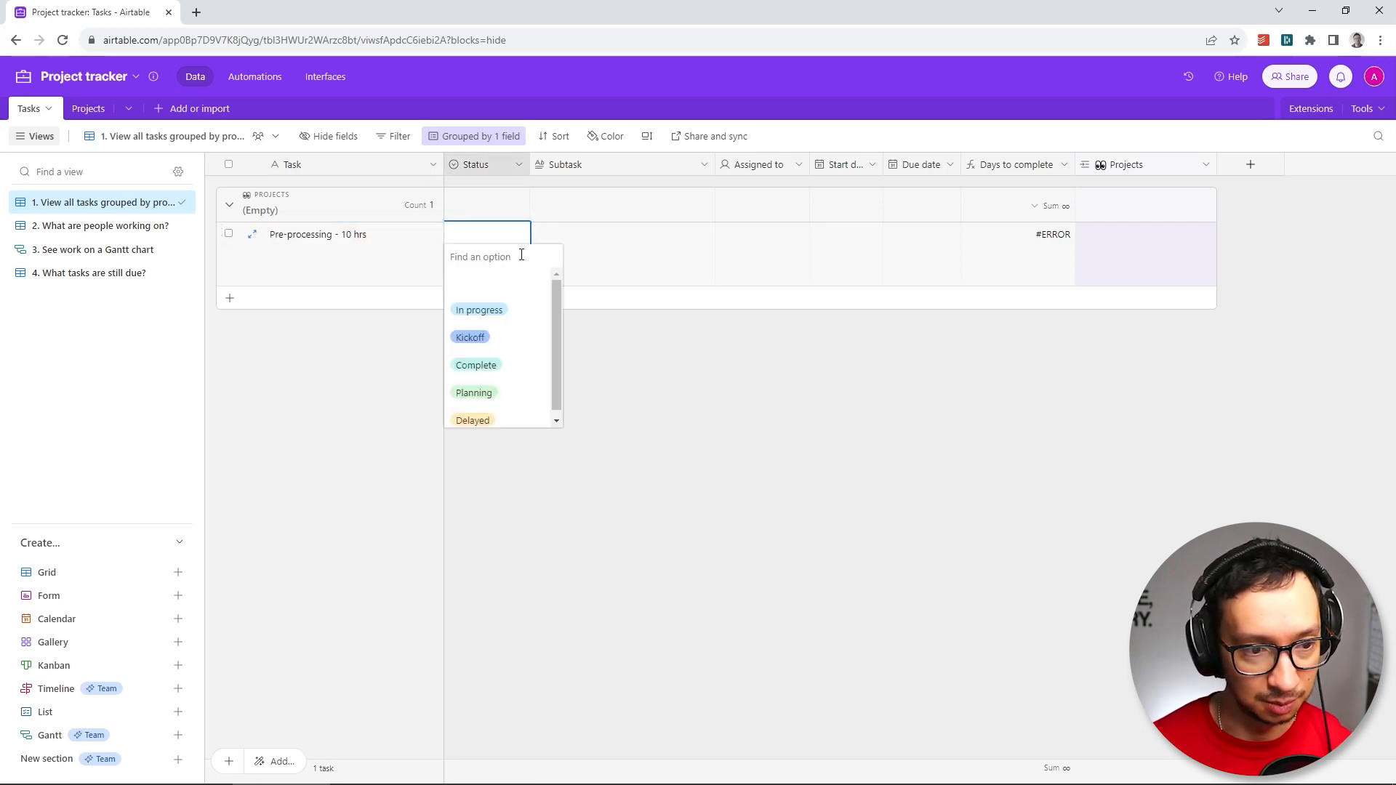
left_click(490, 370)
Assign the Pre-processing - 10 hrs task to the first collaborator offered
left_click(635, 242)
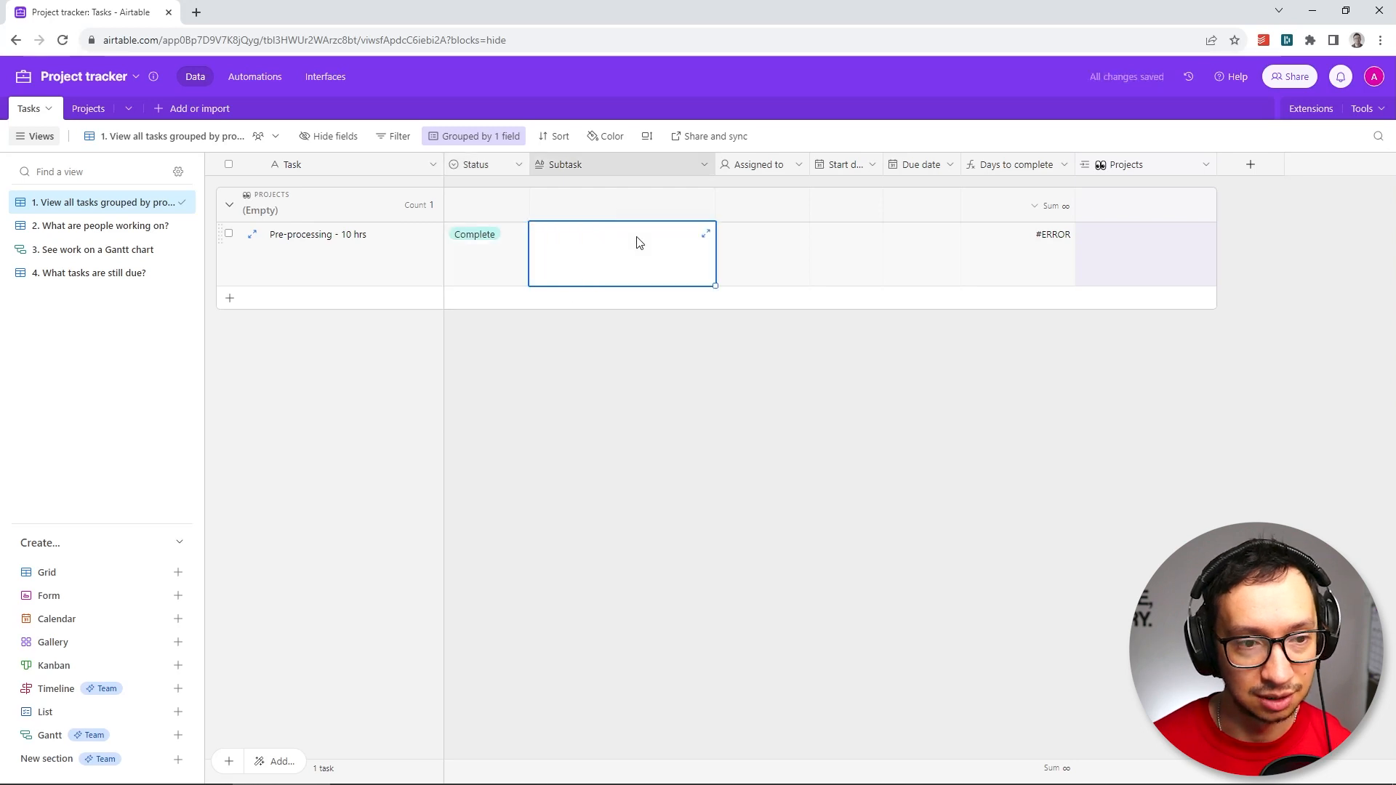
left_click(777, 250)
left_click(797, 255)
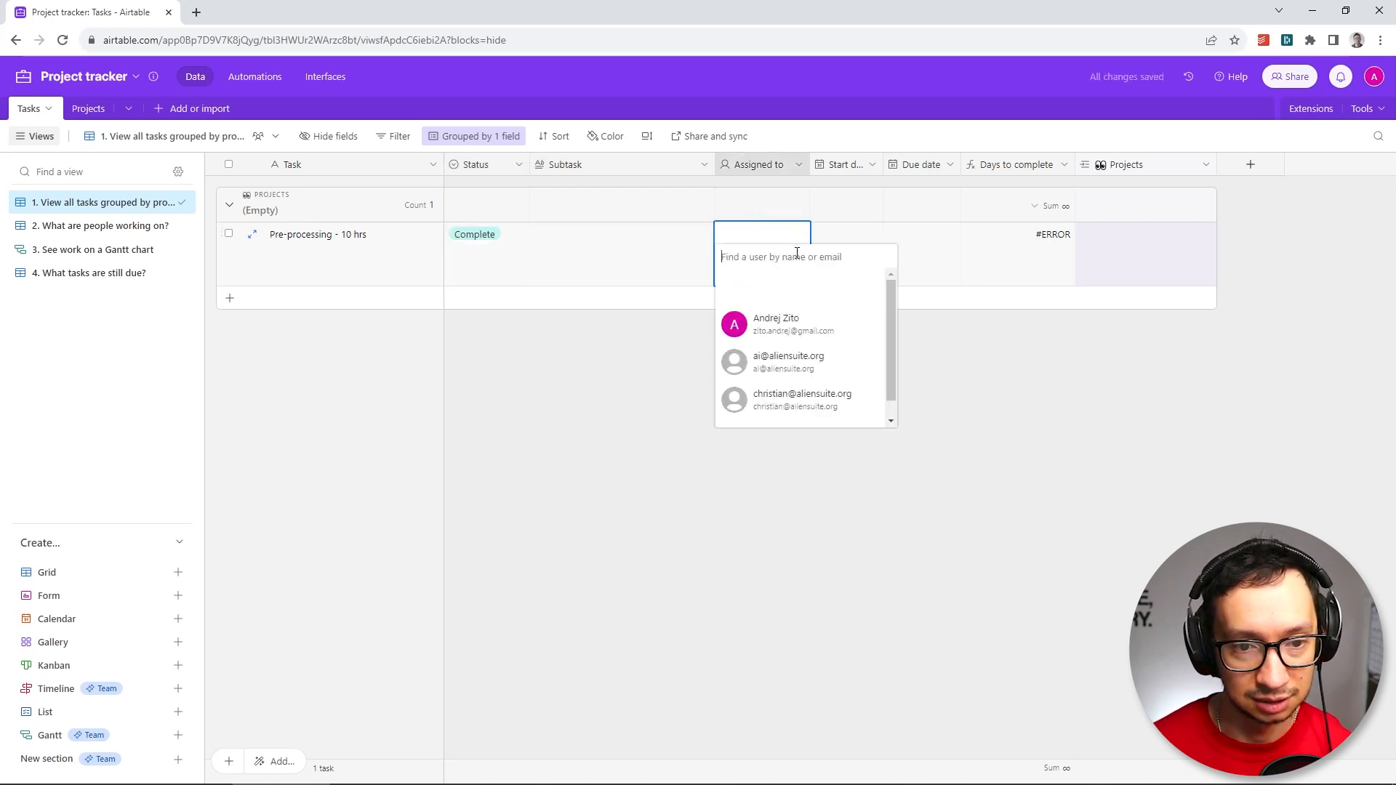
left_click(778, 324)
Set the Pre-processing task's start date to 11/2/2023 and its due date to 11/3/2023
left_click(862, 261)
left_click(861, 259)
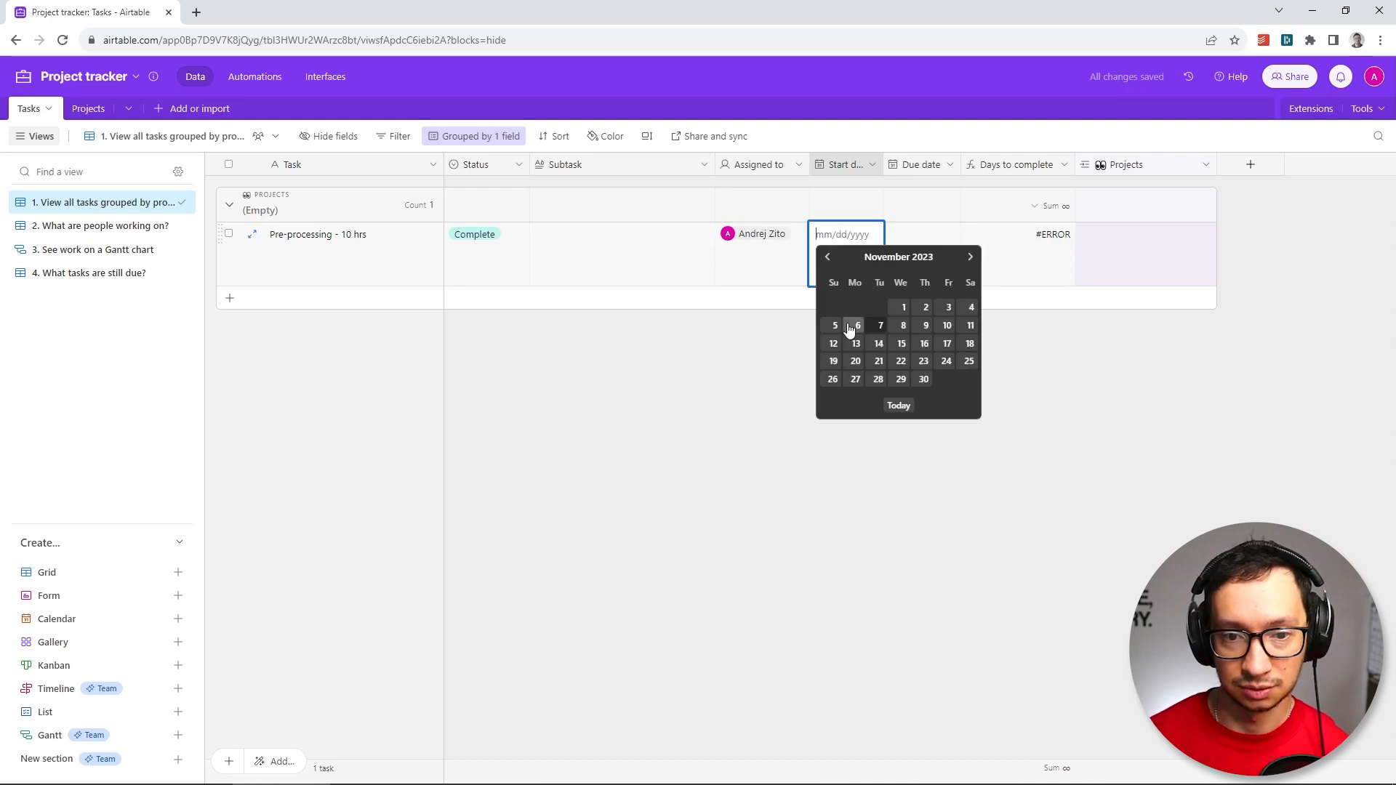
left_click(924, 314)
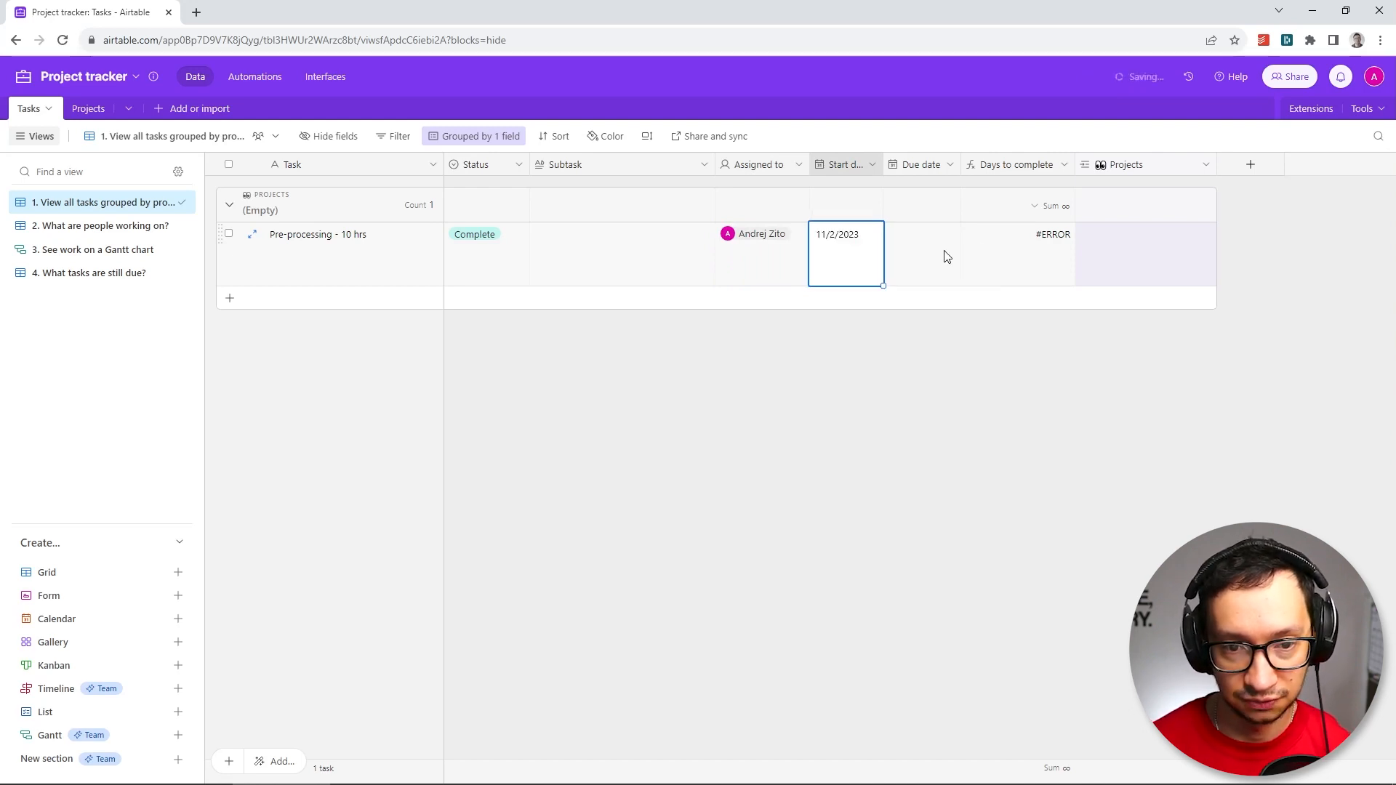
left_click(942, 242)
left_click(941, 242)
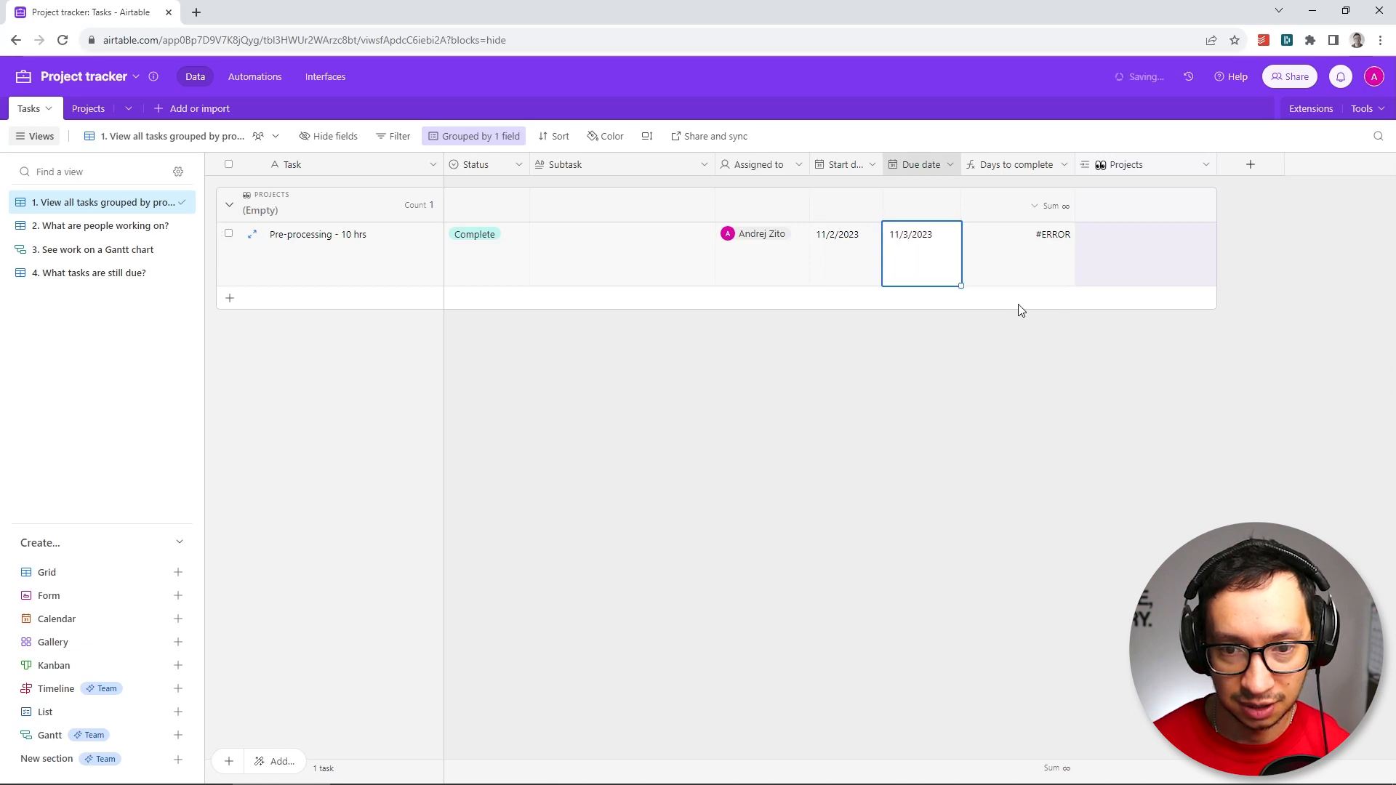
left_click(1020, 308)
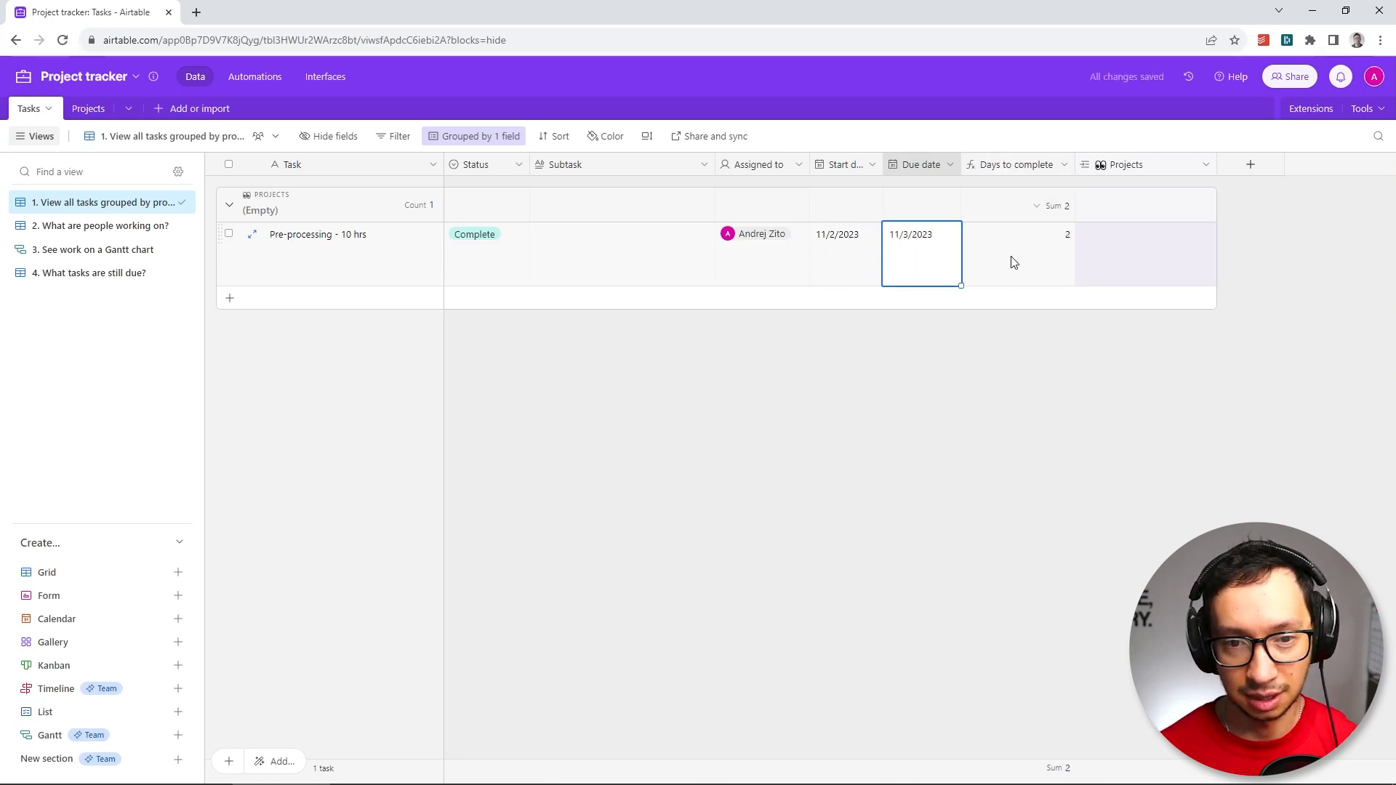
Link the Pre-processing - 10 hrs task to the existing Project A record in the Projects field
left_click(1156, 258)
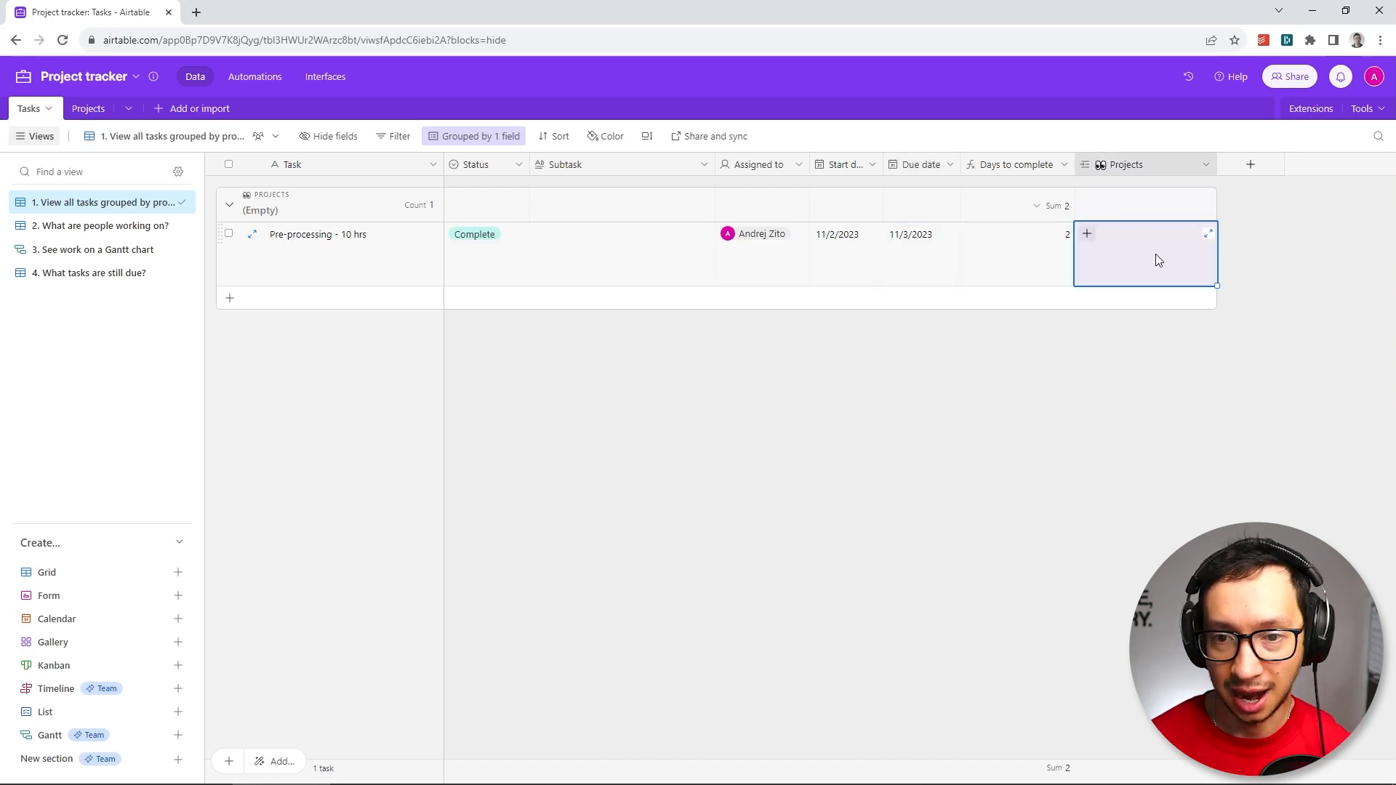
left_click(1087, 236)
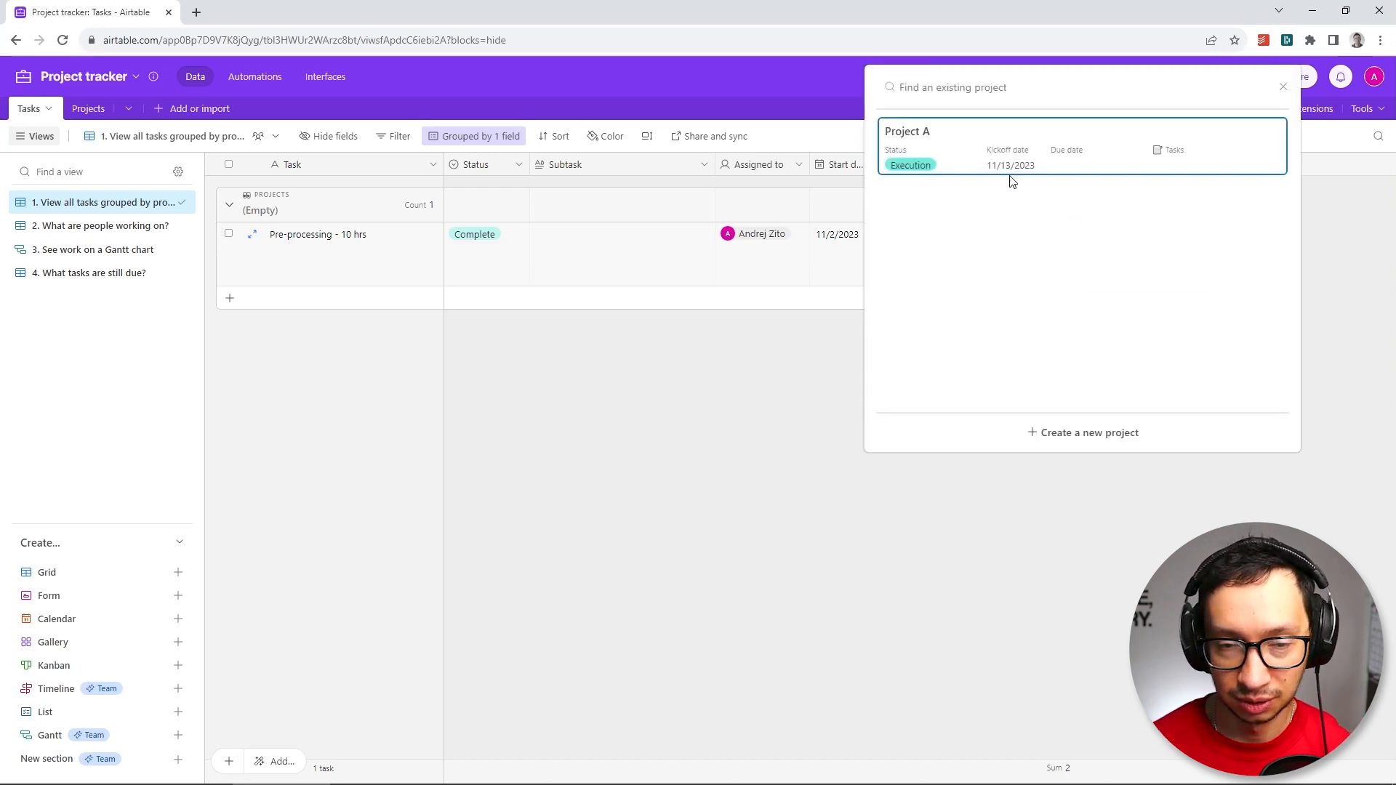
left_click(929, 150)
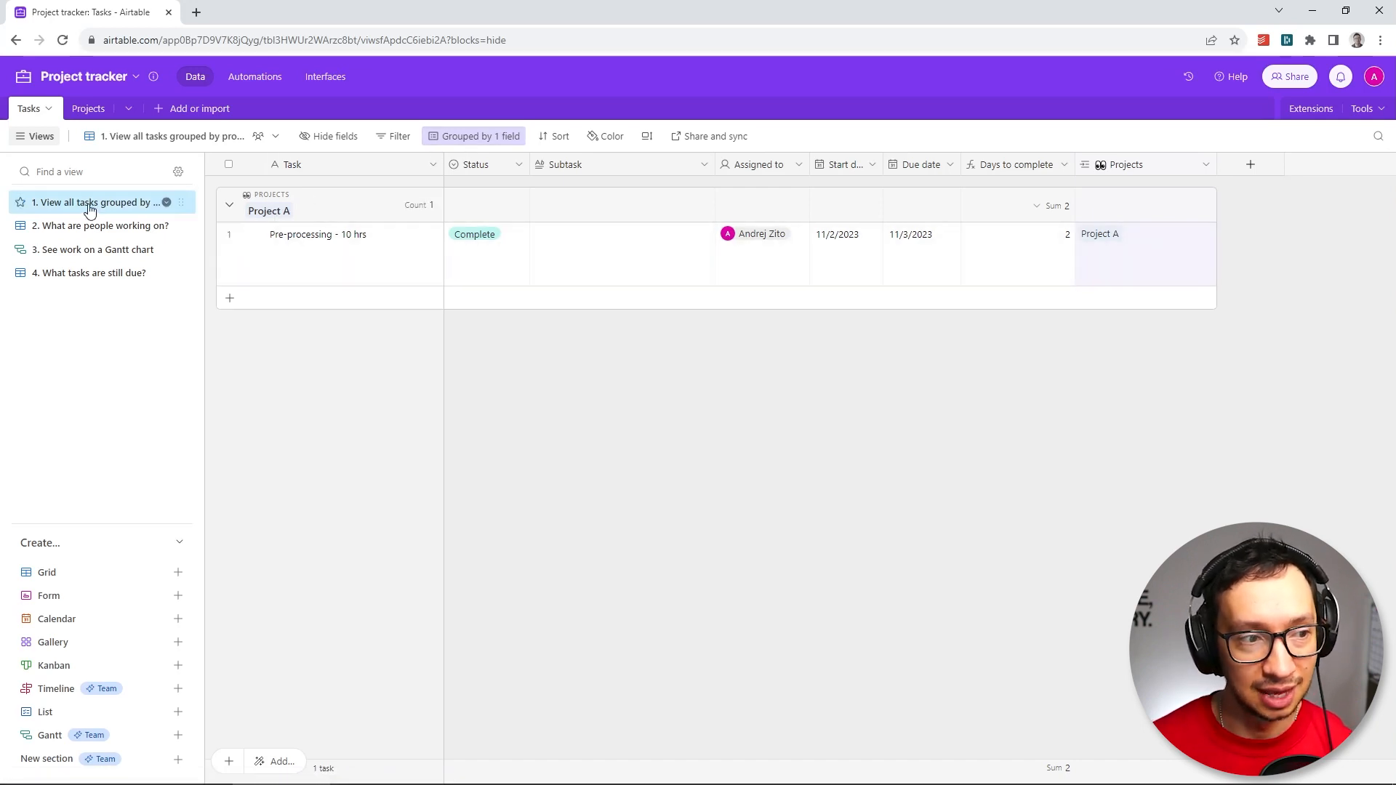
Check the view's grouping settings, and collapse and re-expand the Project A group
left_click(463, 136)
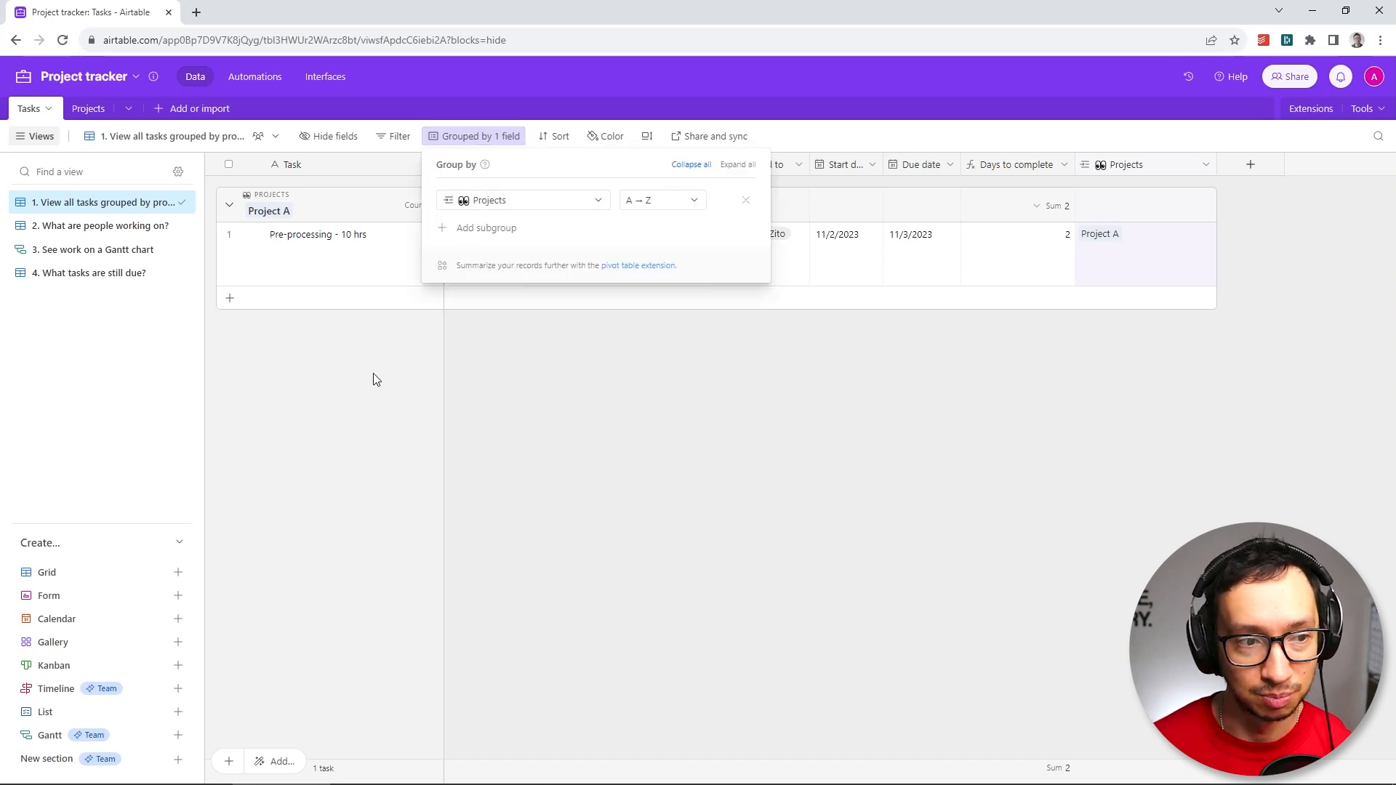
left_click(365, 415)
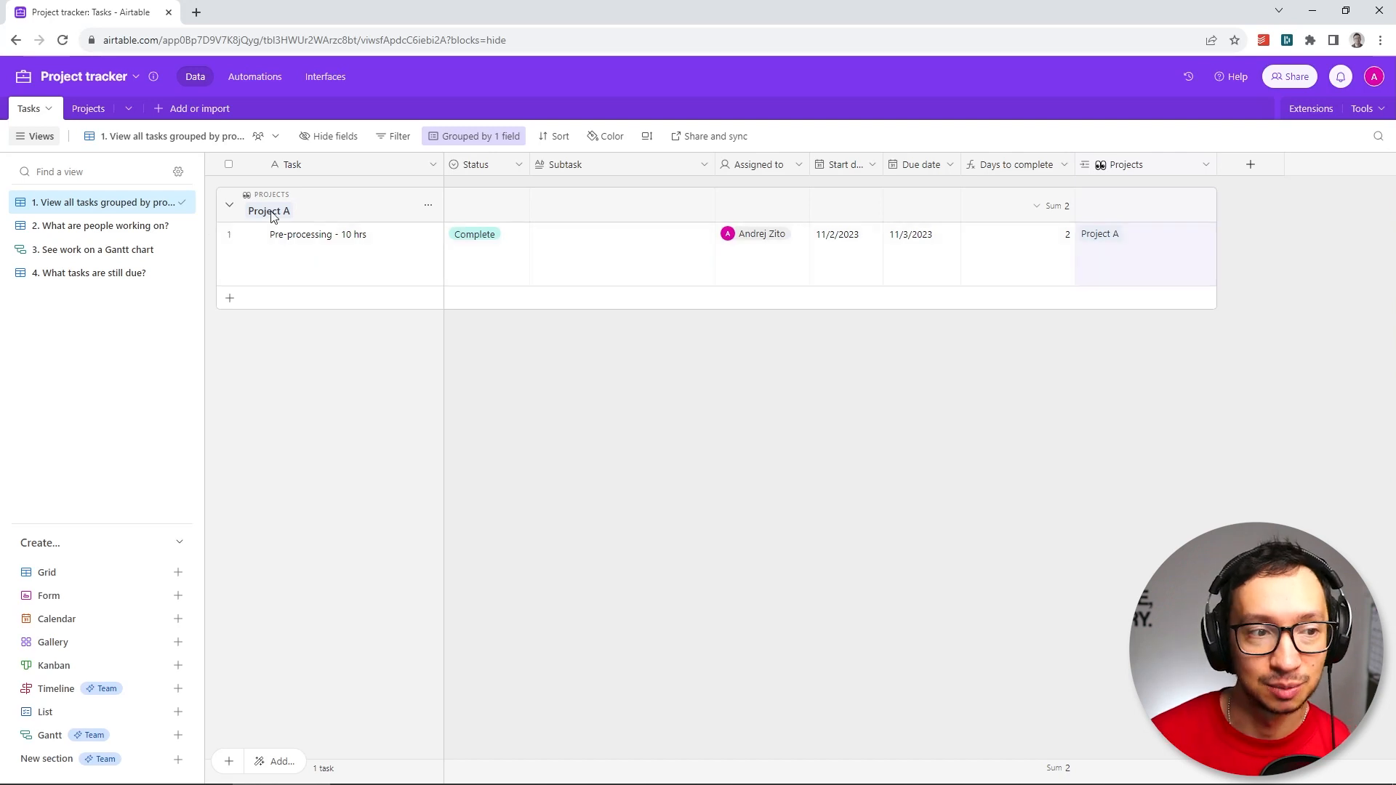
left_click(230, 206)
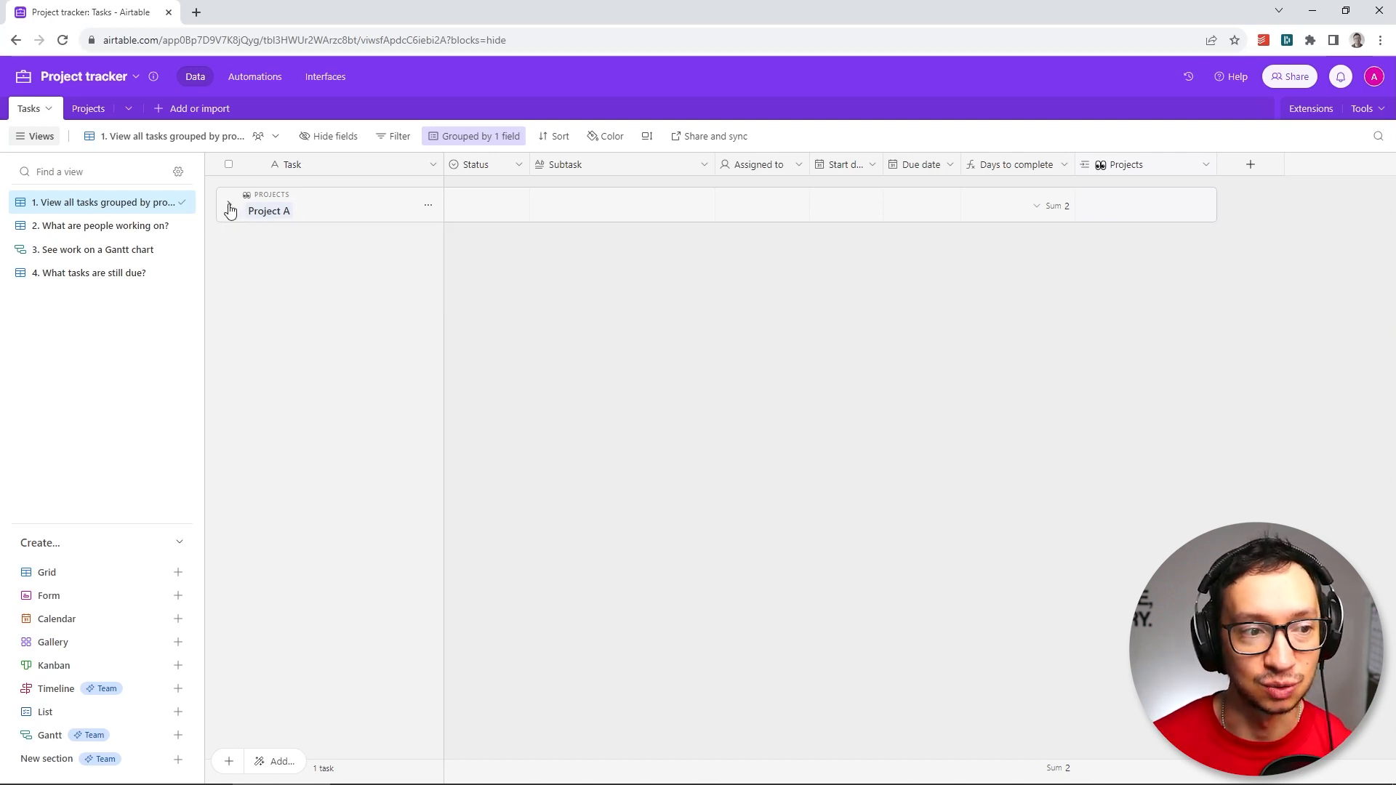
left_click(230, 206)
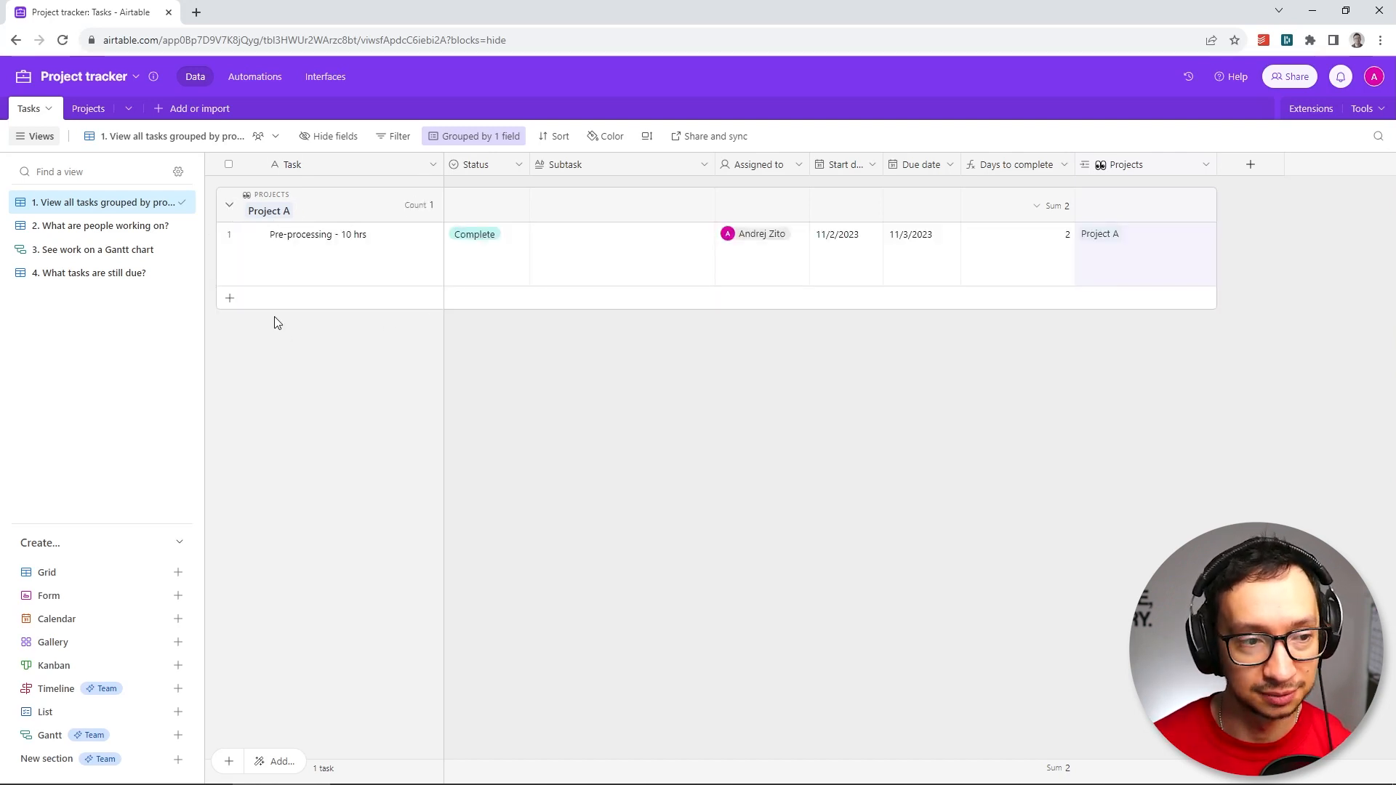
Add a task named Translation - 15k within the Project A group with the status In progress
left_click(230, 298)
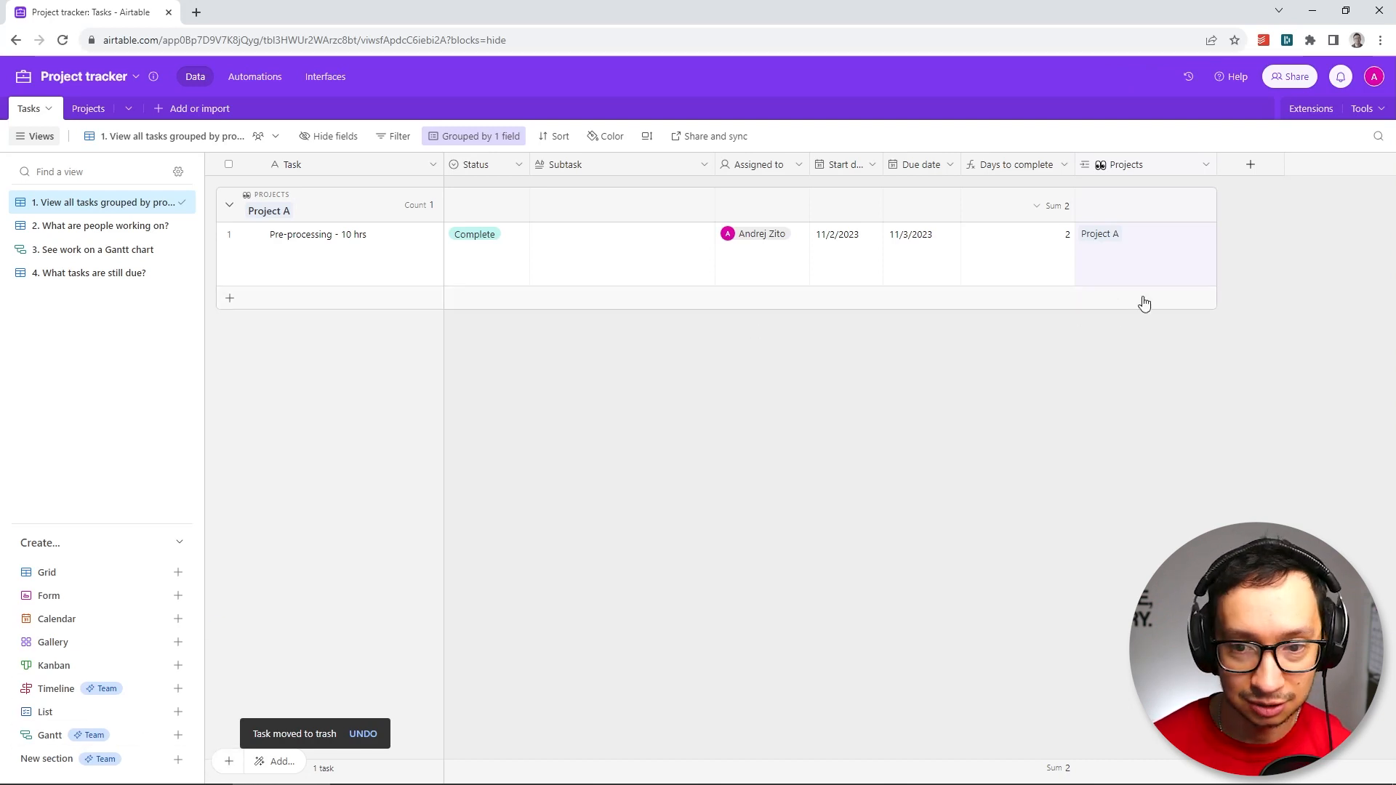
left_click(228, 761)
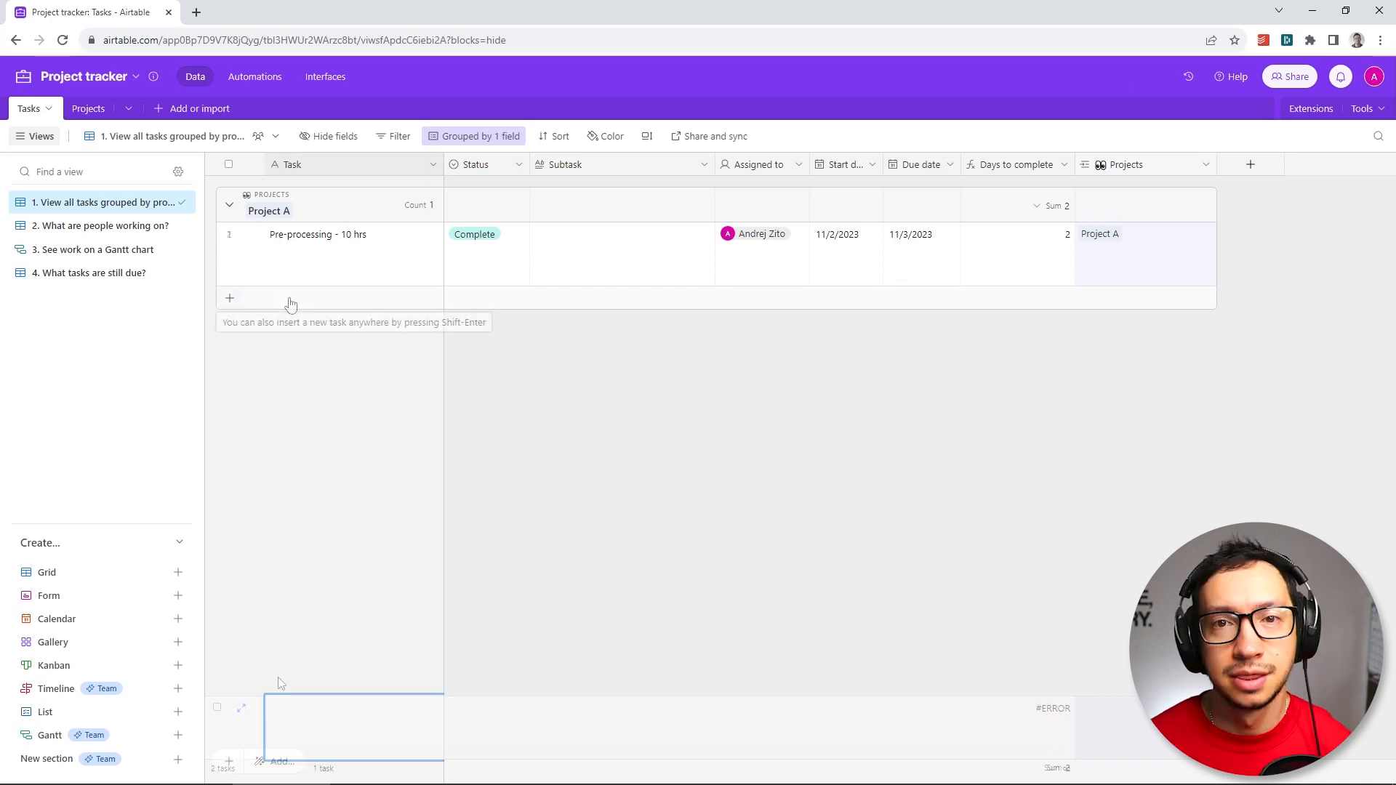
left_click(291, 304)
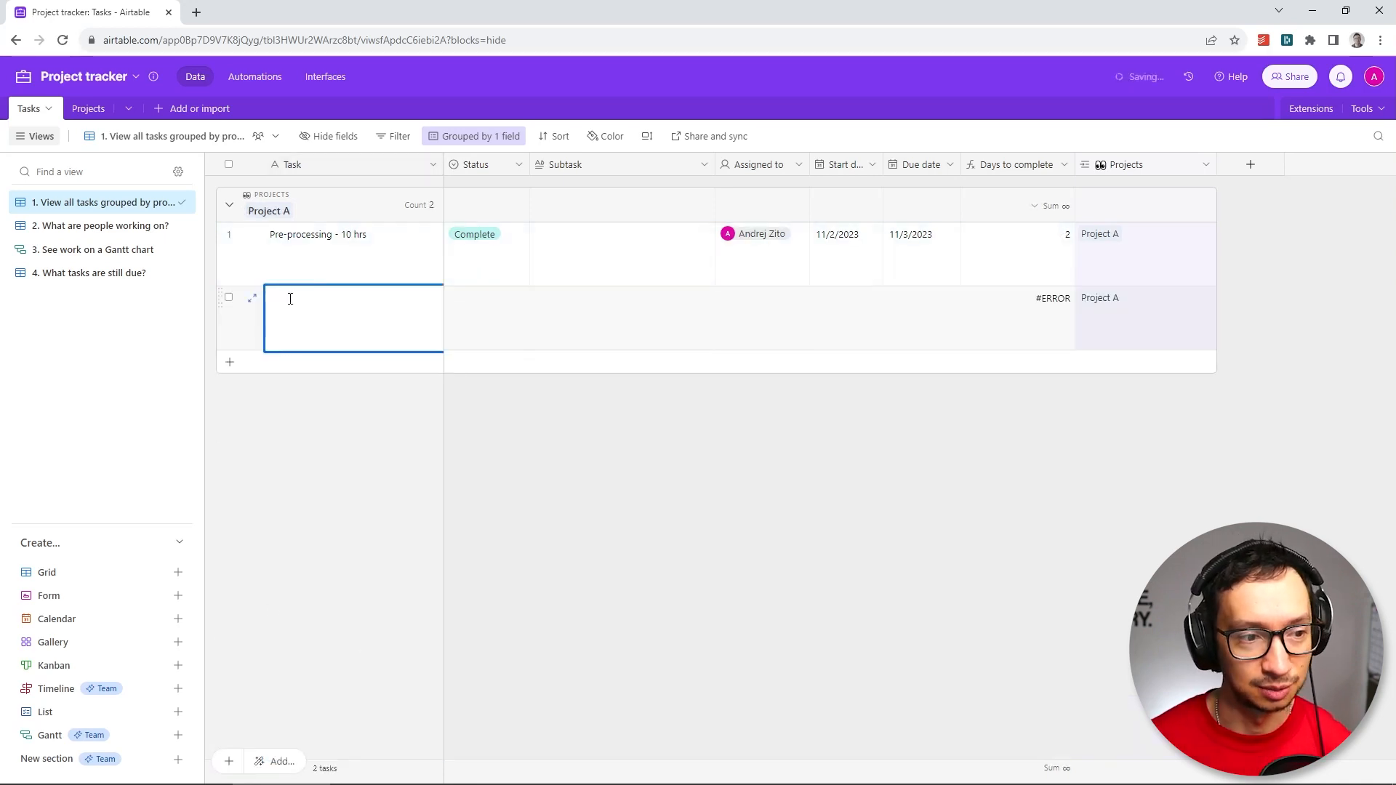
type("Tra")
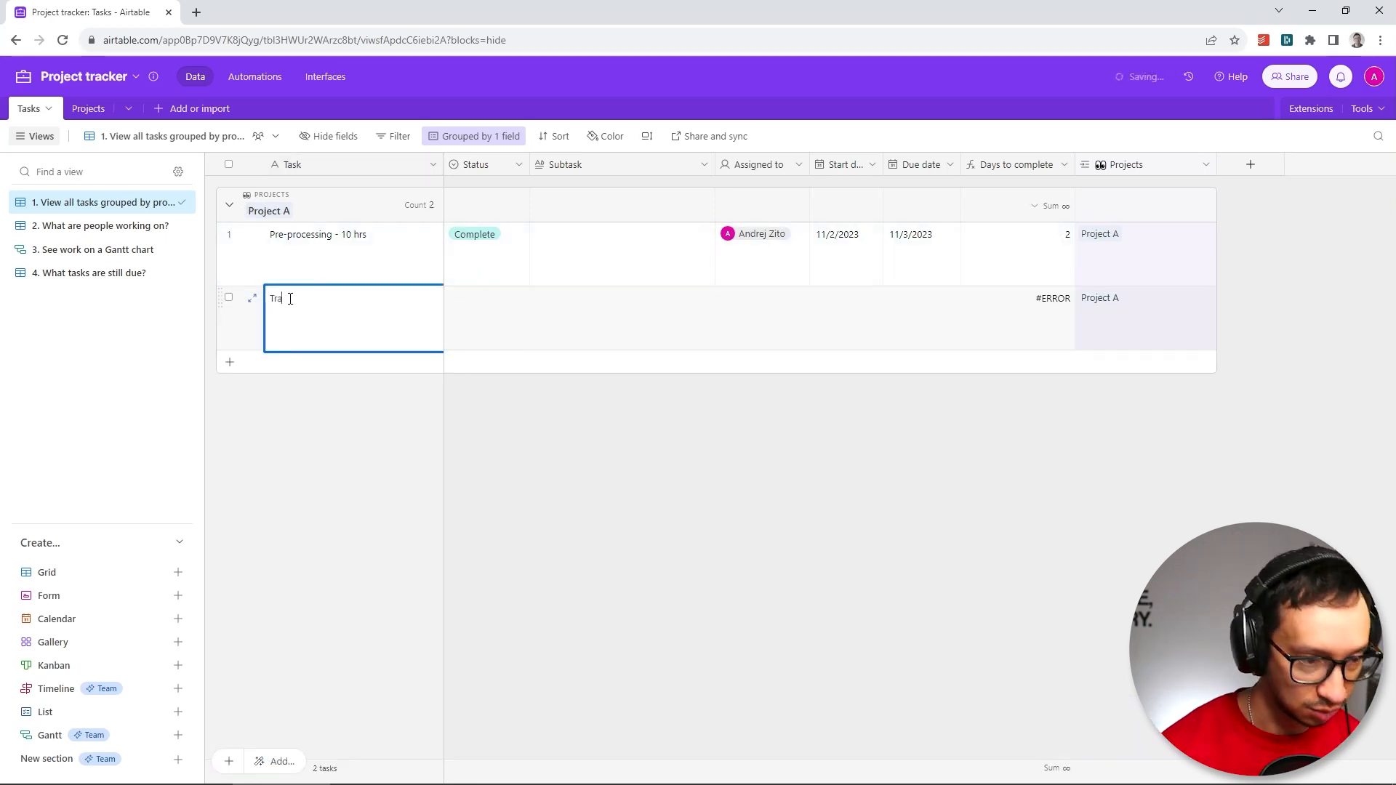
type("nslation - 15k")
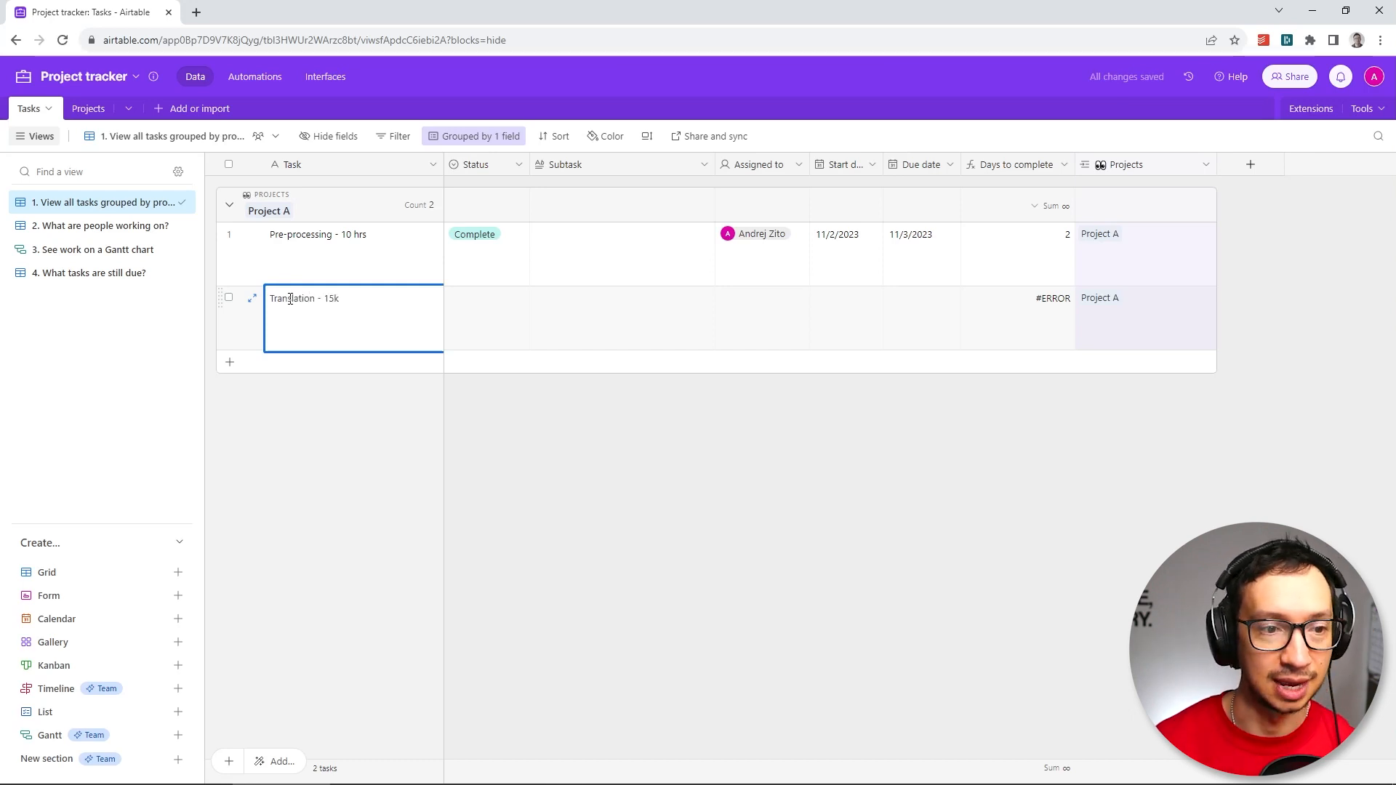
left_click(494, 315)
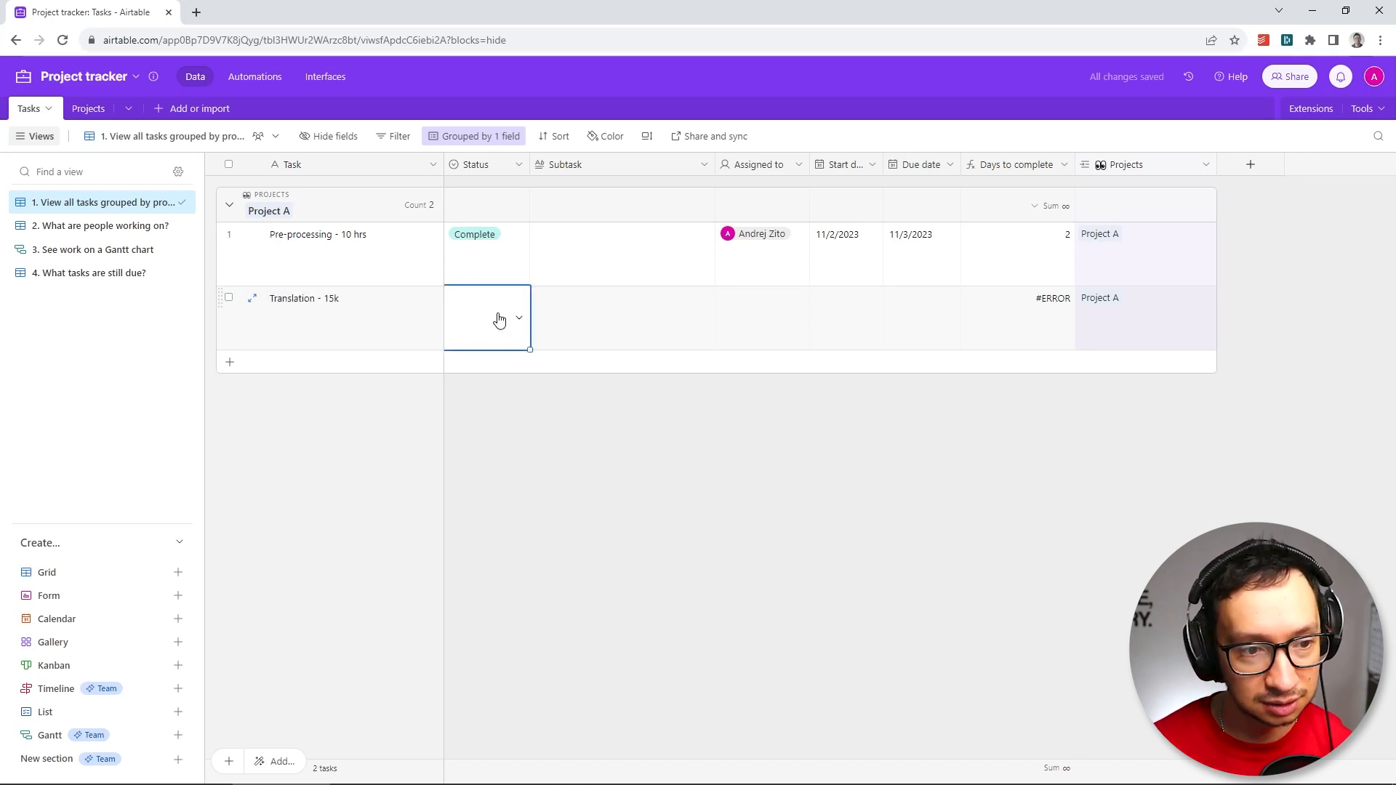
left_click(498, 316)
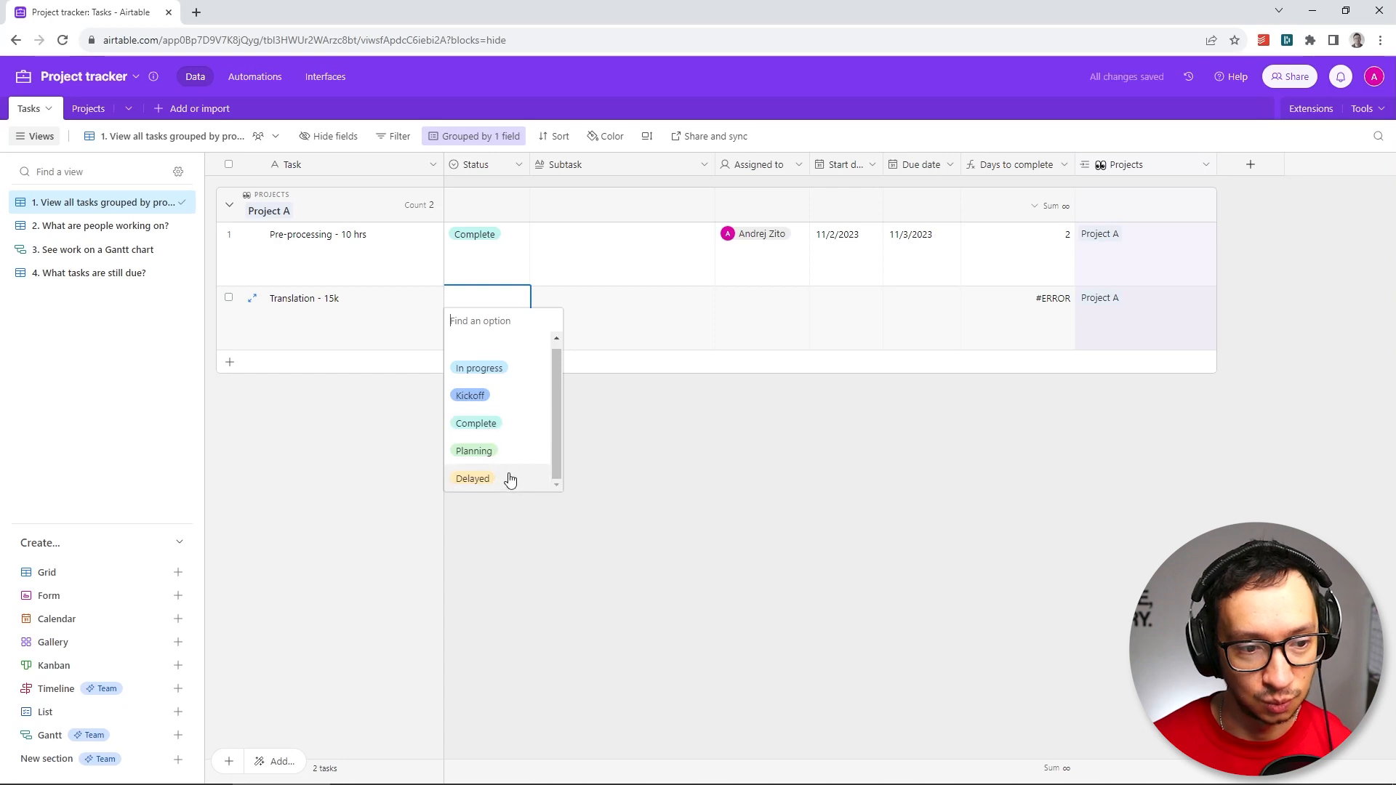
left_click(508, 373)
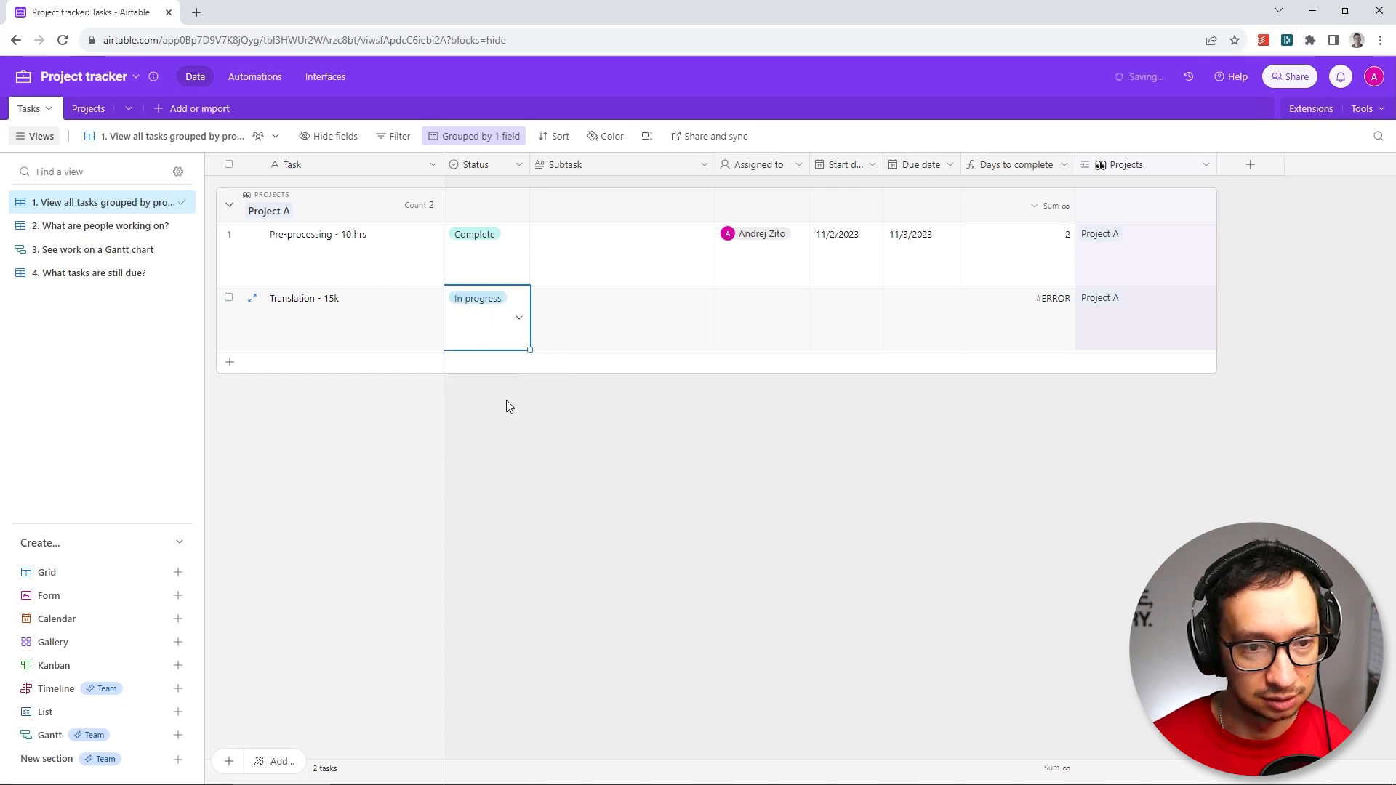
Assign the Translation task to the same collaborator and set its start date to 11/6/2023 and due date to 11/15/2023
double_click(753, 315)
left_click(753, 392)
left_click(858, 305)
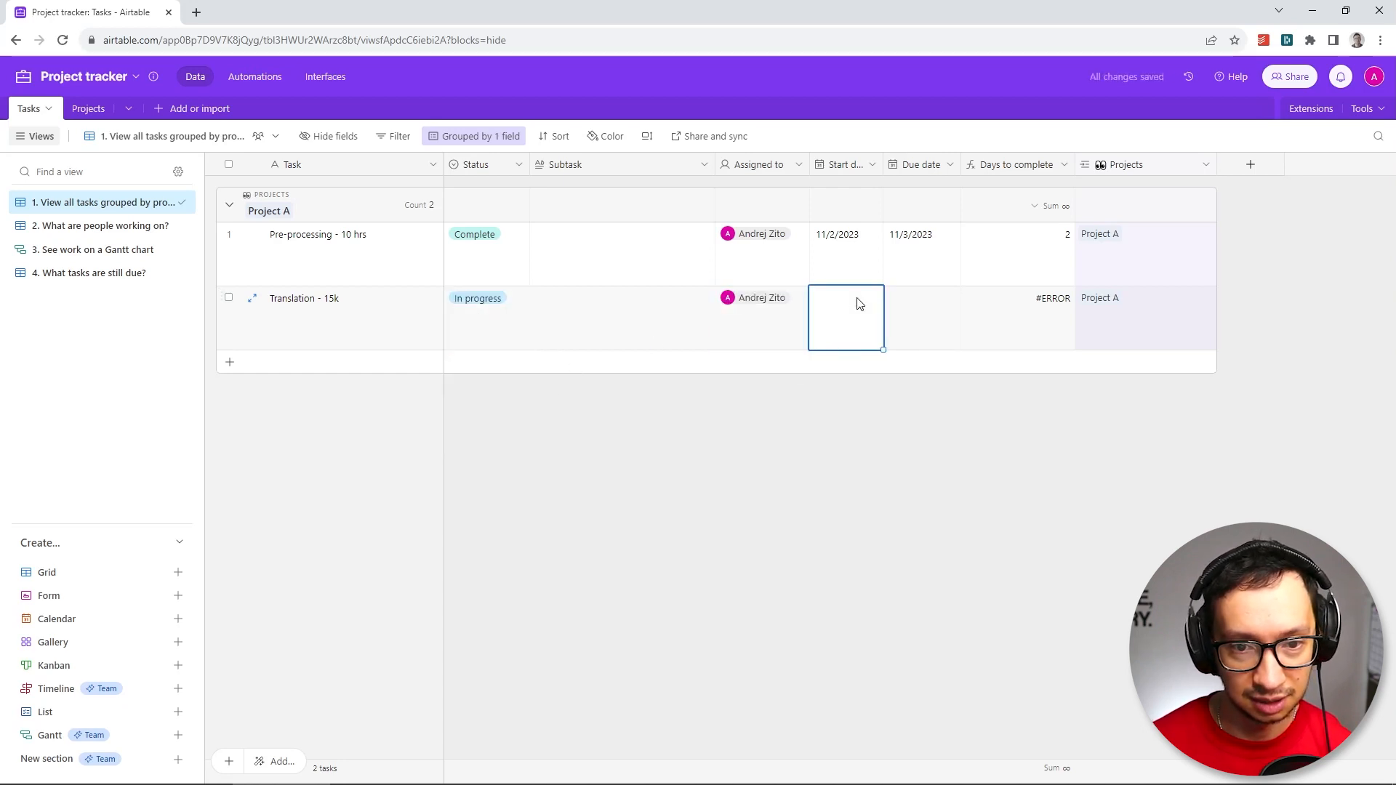
left_click(863, 316)
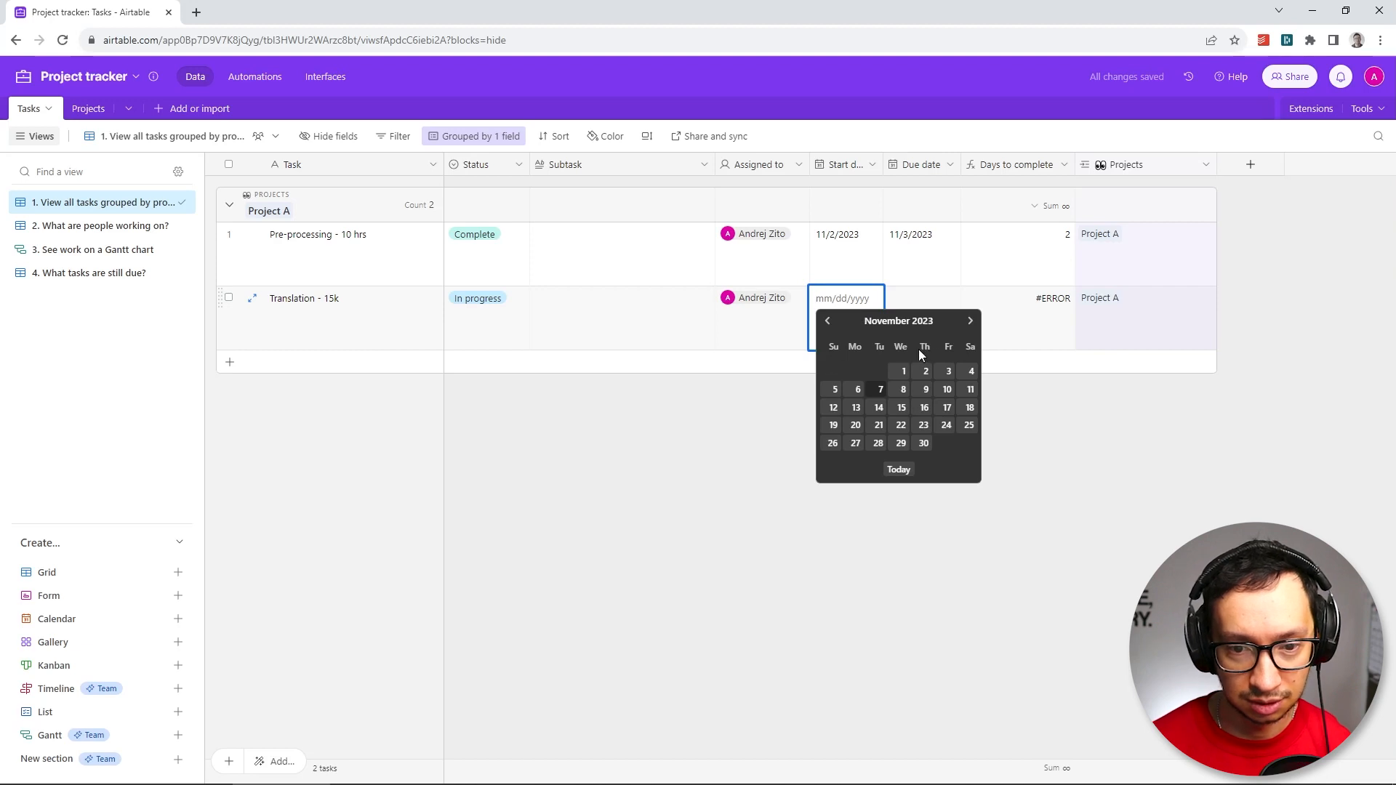
left_click(859, 391)
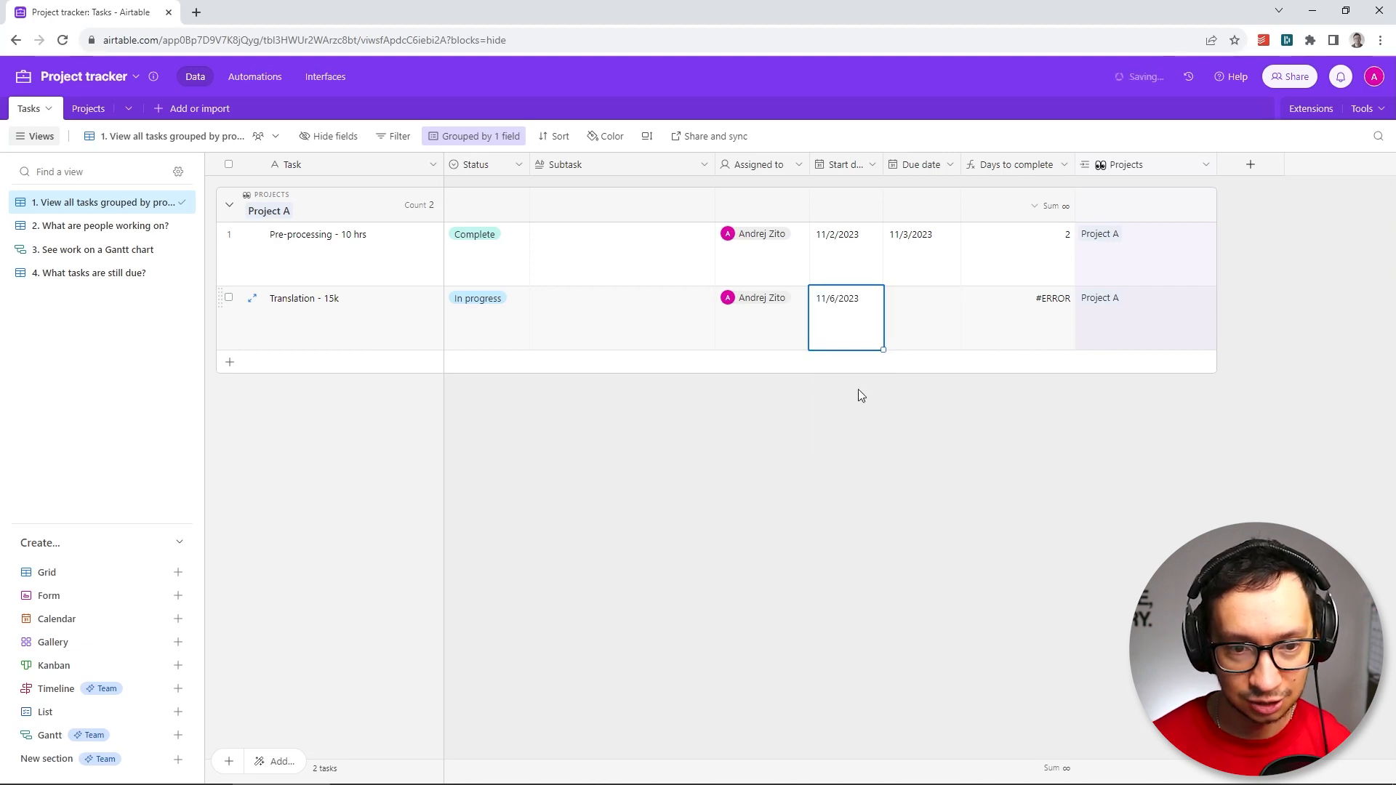
double_click(916, 298)
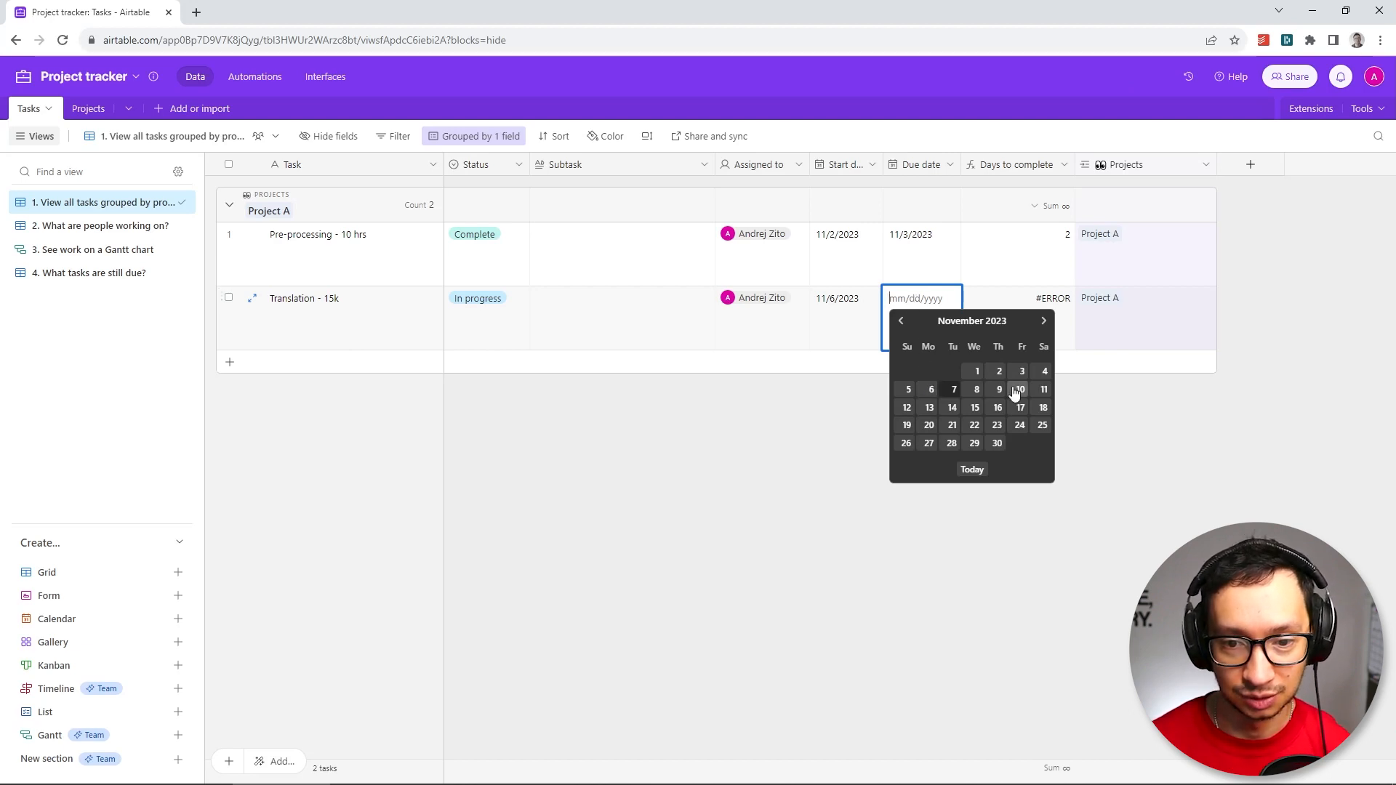
left_click(975, 409)
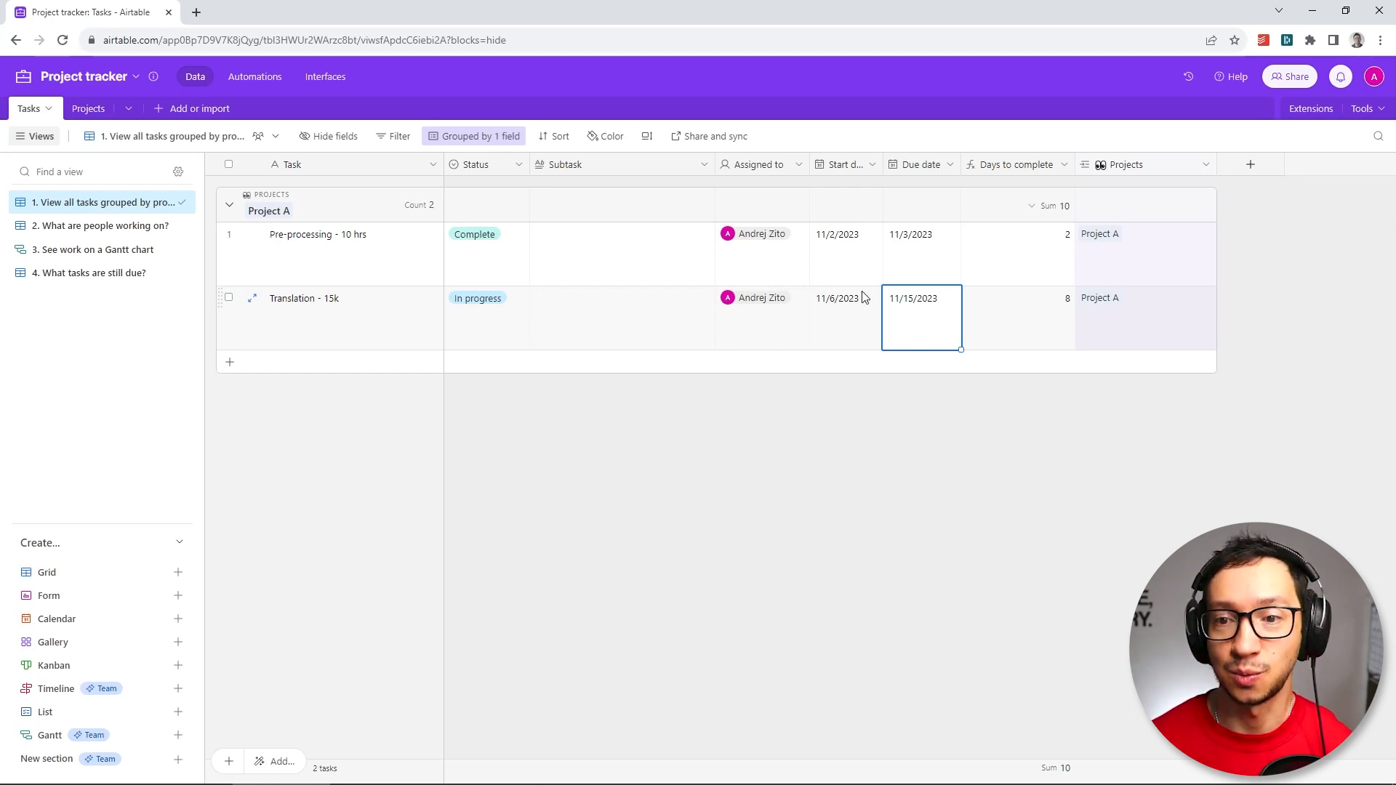
Add a single select field named Task group to the Tasks table
left_click(1251, 166)
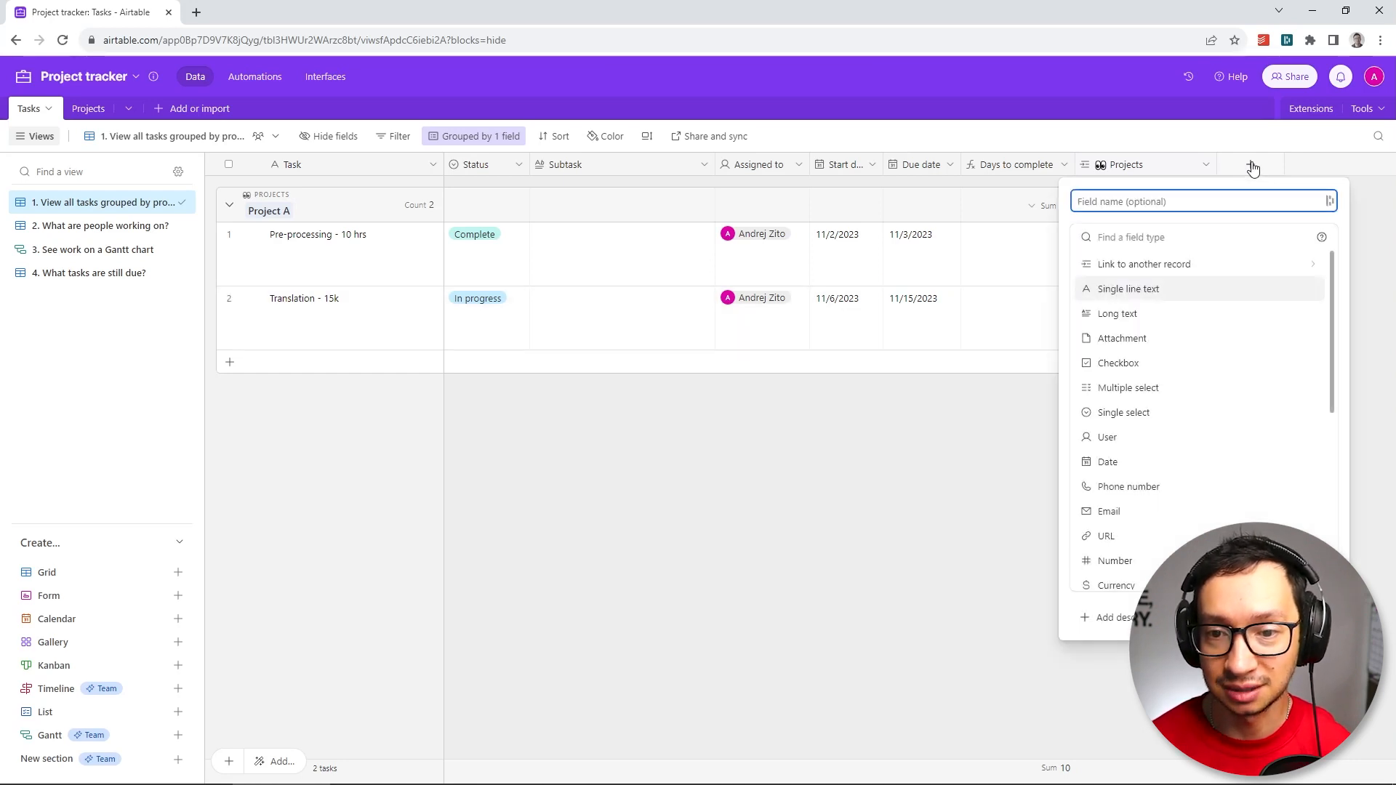
left_click(1140, 421)
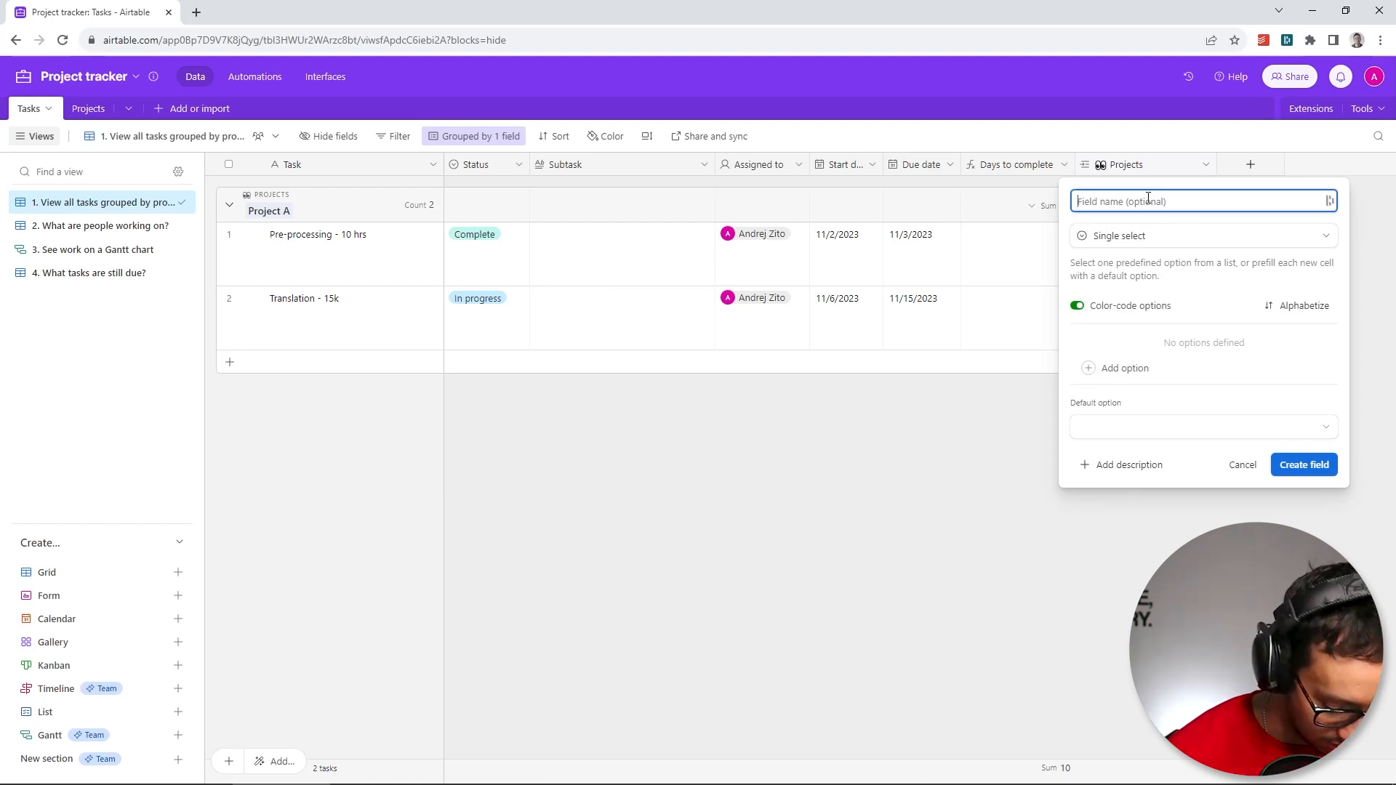
type("Task group")
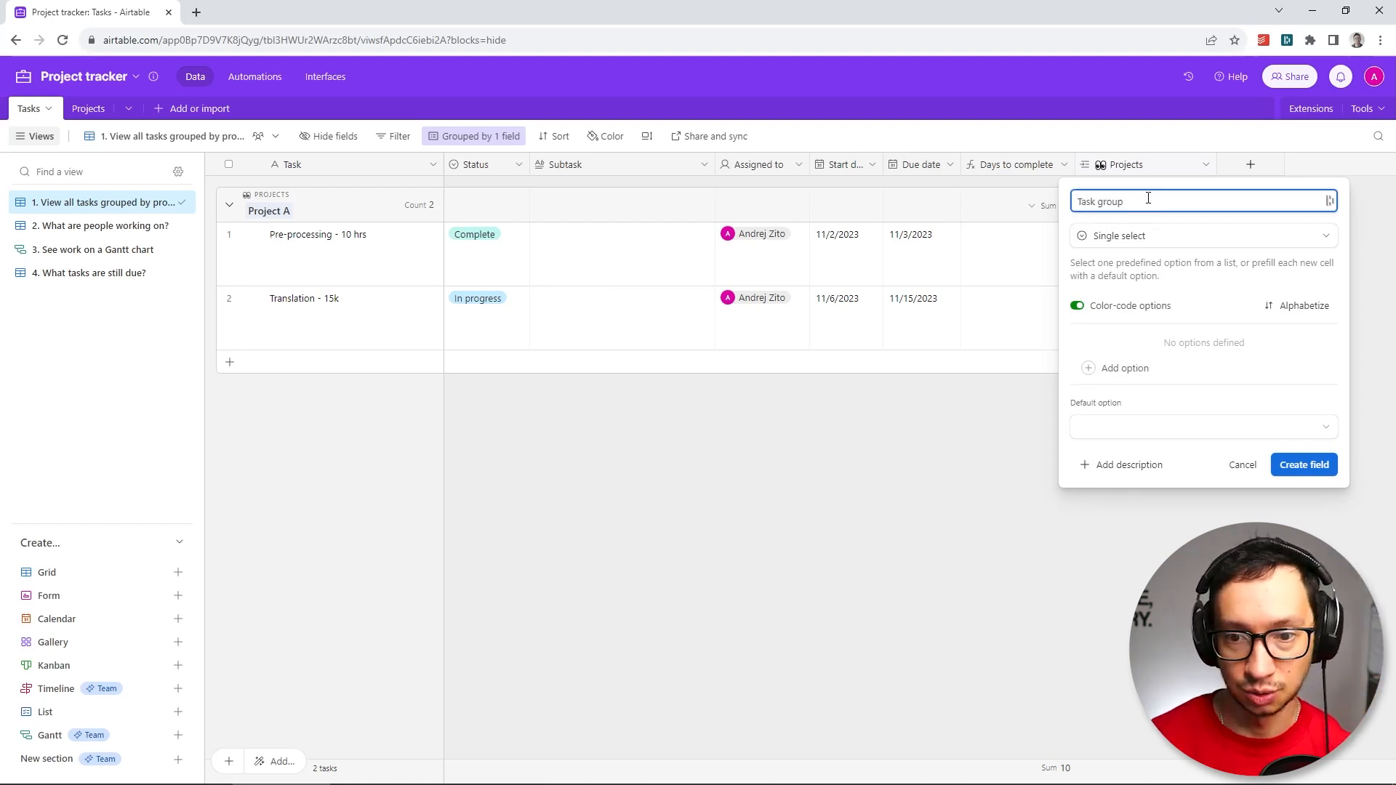
left_click(1308, 466)
Set the Translation task's Task group to a new option named DE, JA
left_click(1248, 268)
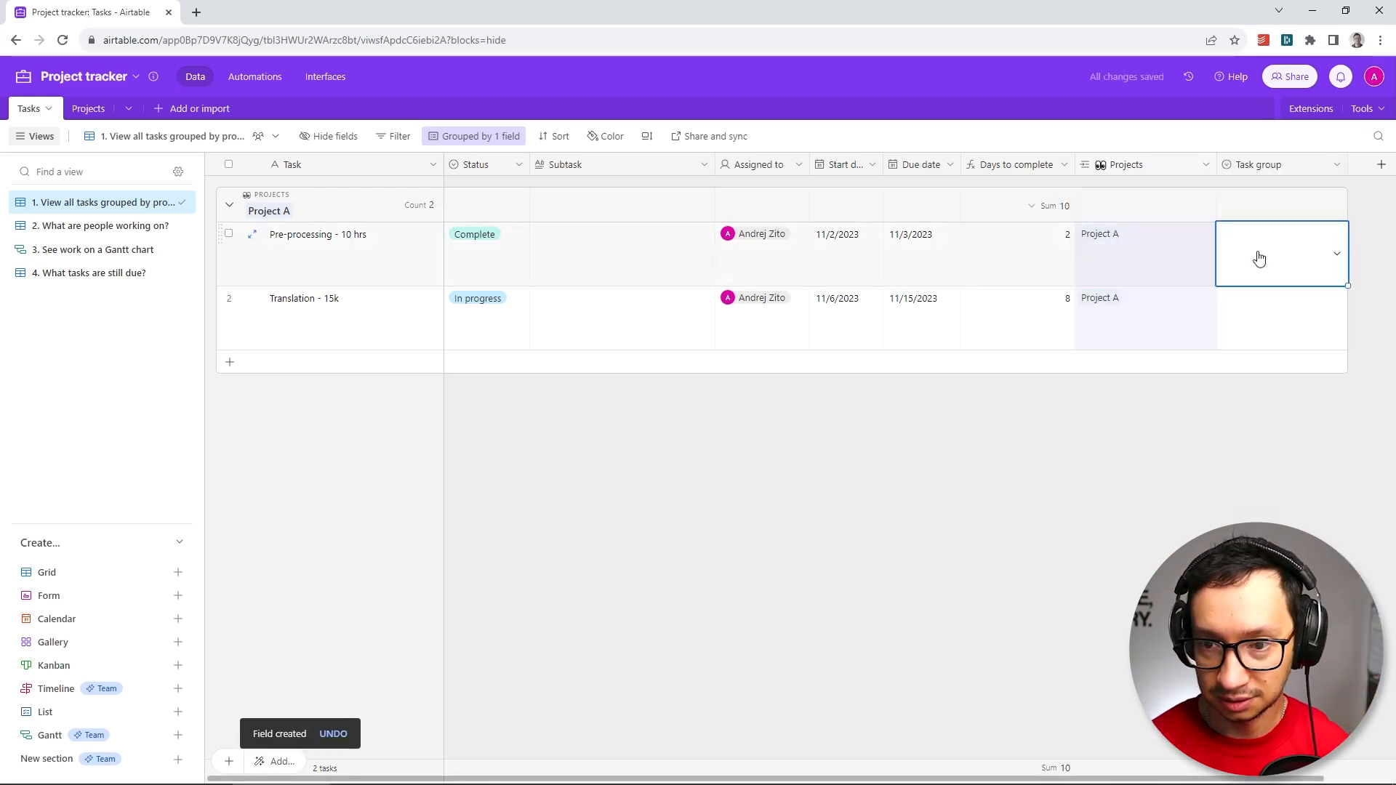
left_click(1278, 335)
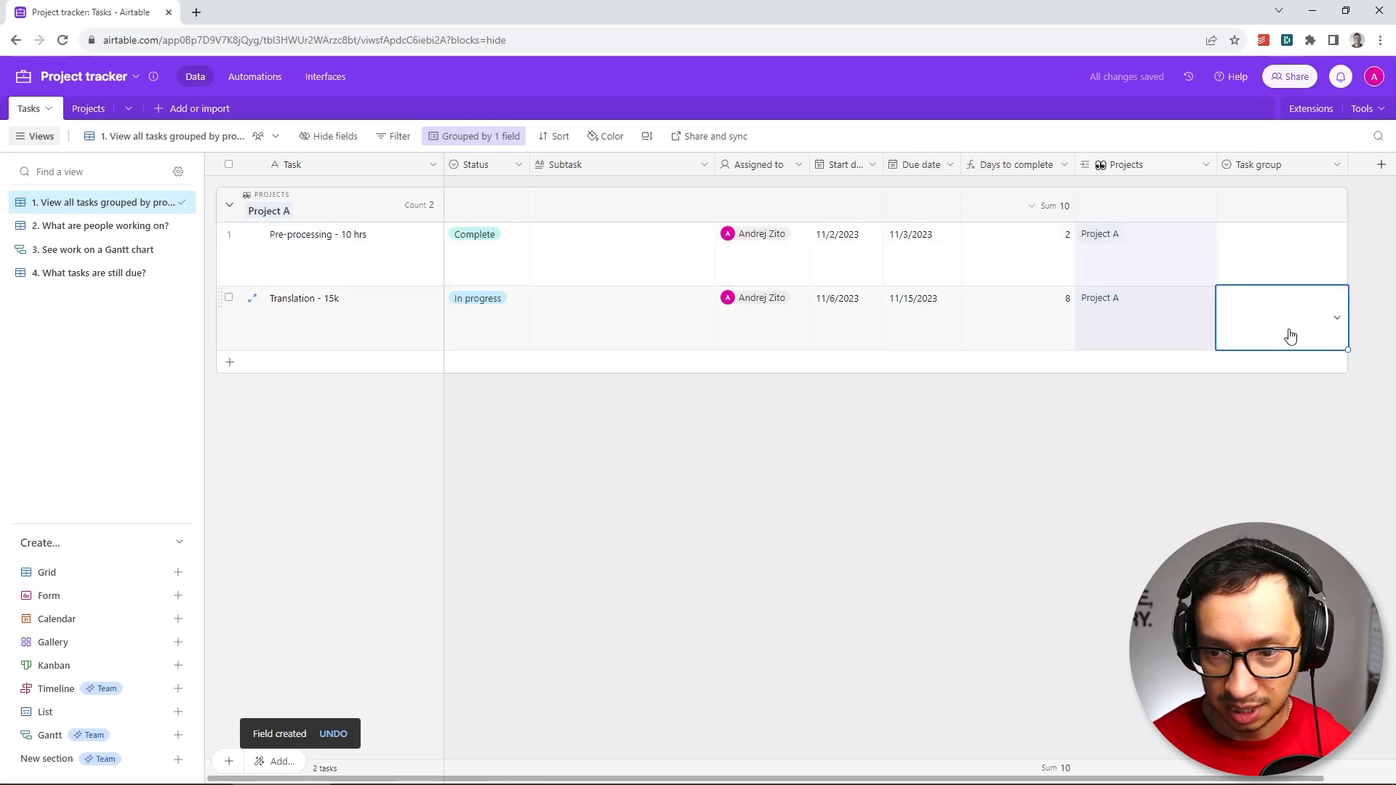
left_click(1338, 317)
type("D")
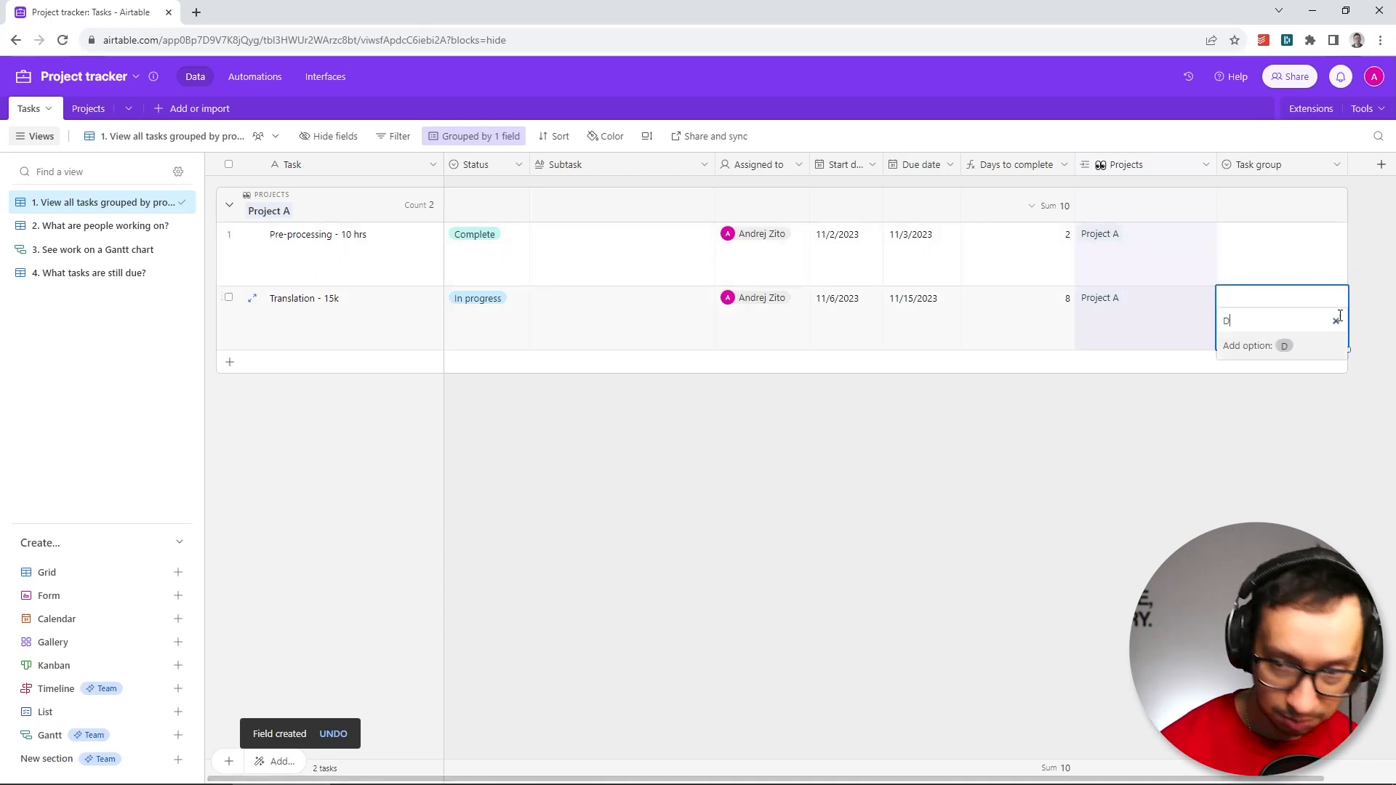
type("E<, JA")
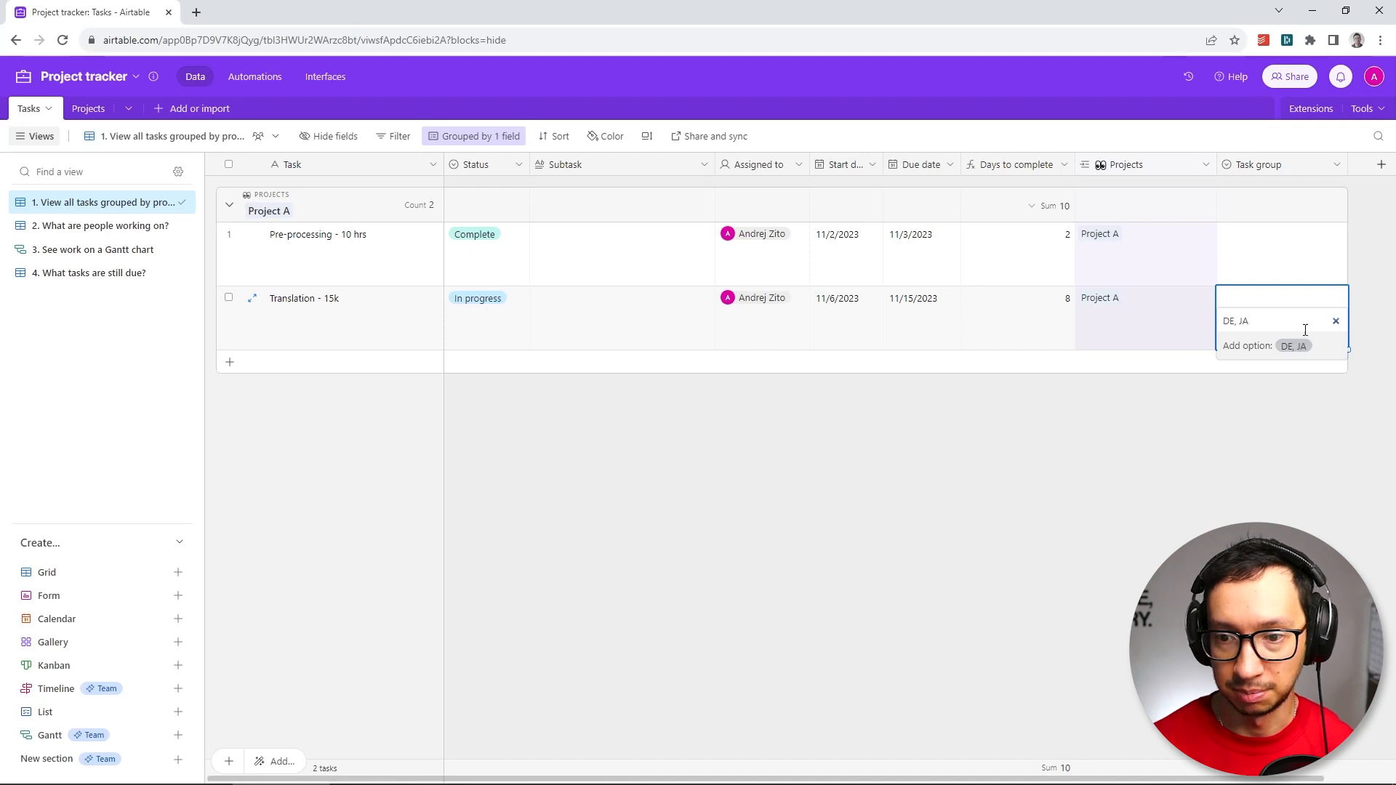
left_click(1285, 346)
key("Escape")
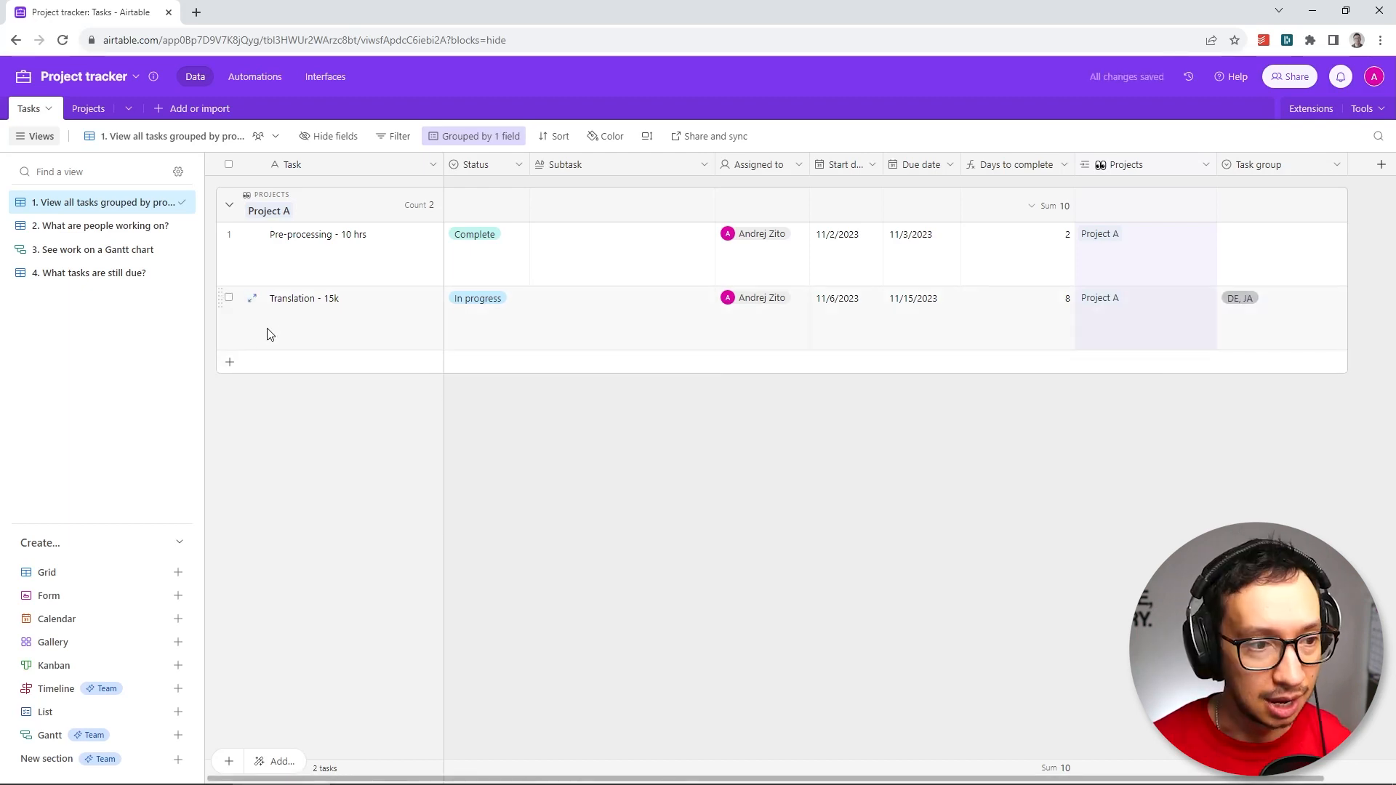
Add Task group as a subgroup under Projects in the grouping of the Tasks view
left_click(476, 137)
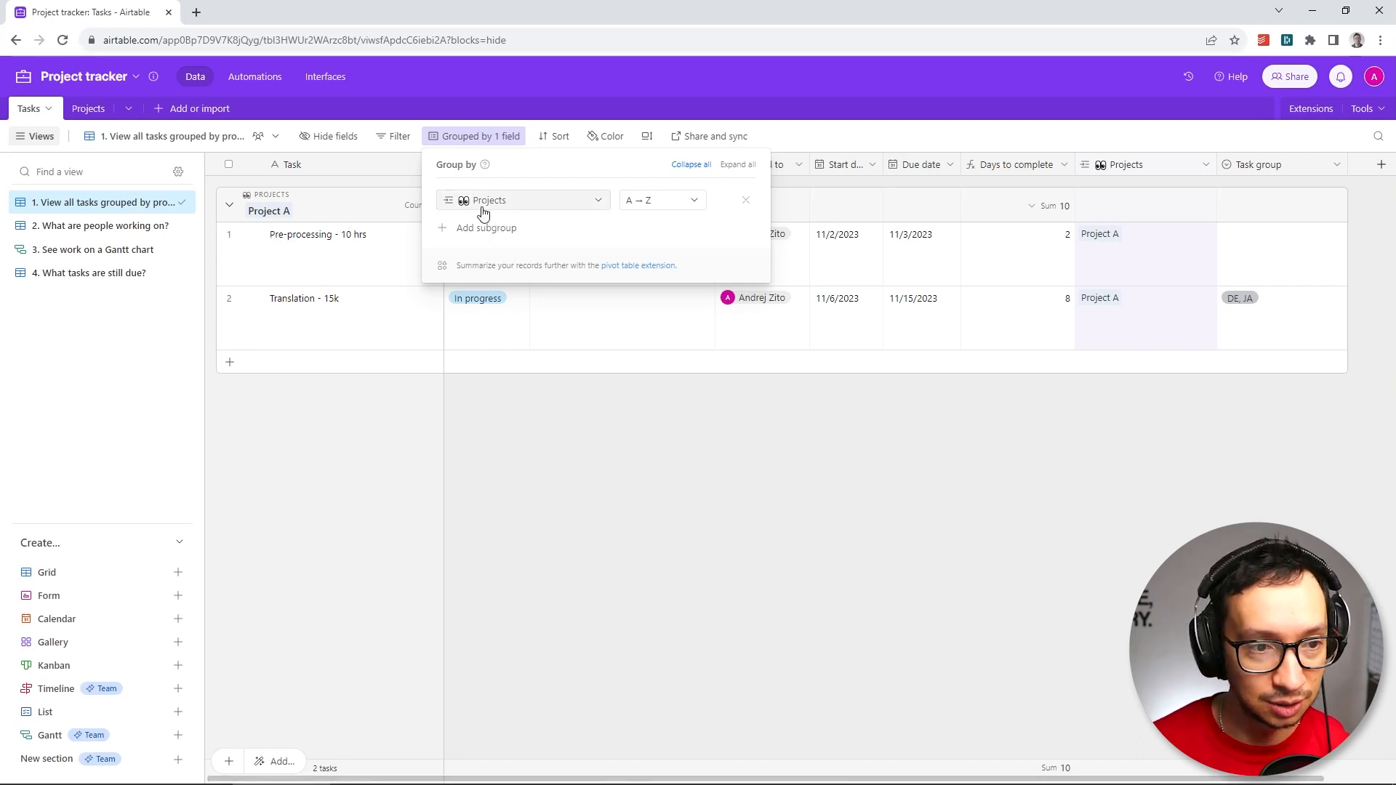
left_click(486, 230)
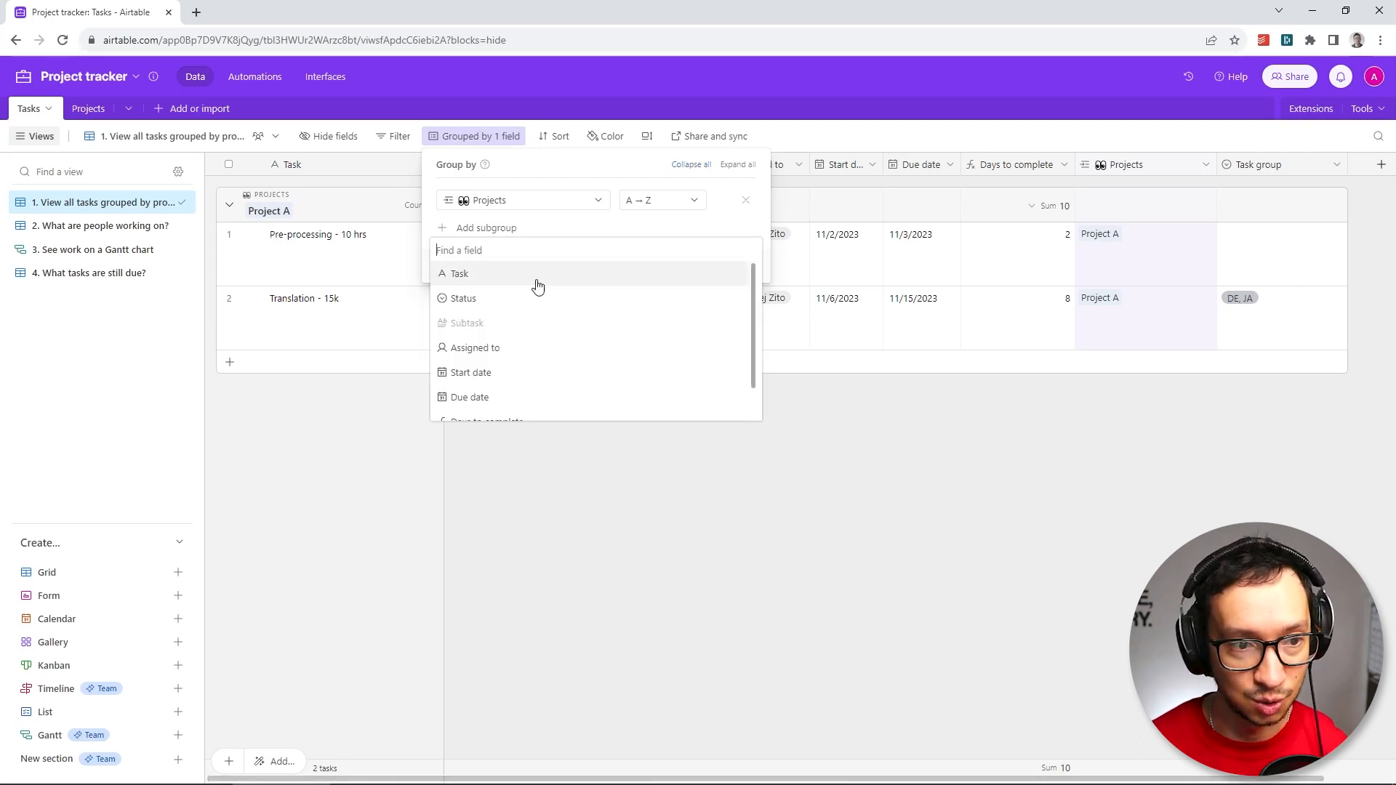
scroll(509, 363, "down", 2)
left_click(511, 409)
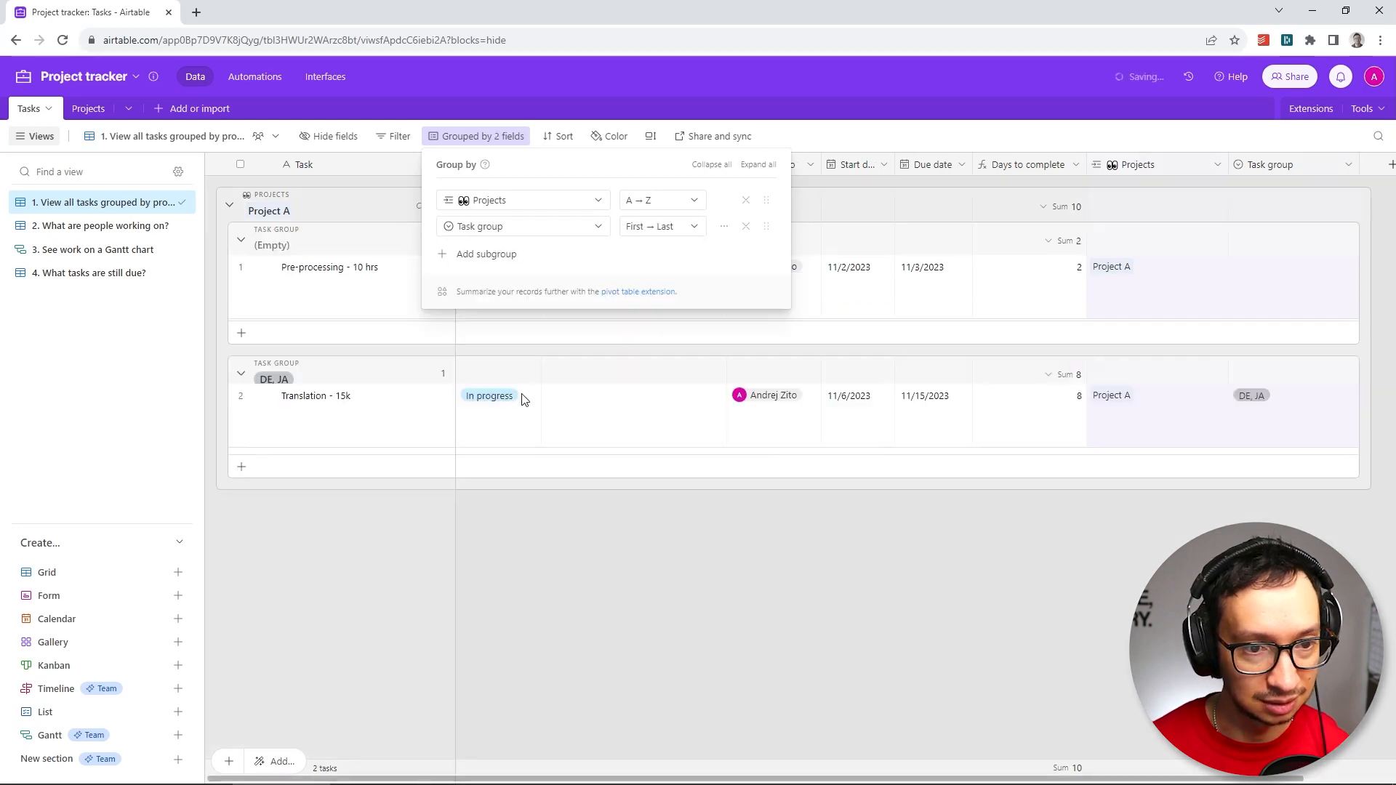
left_click(451, 343)
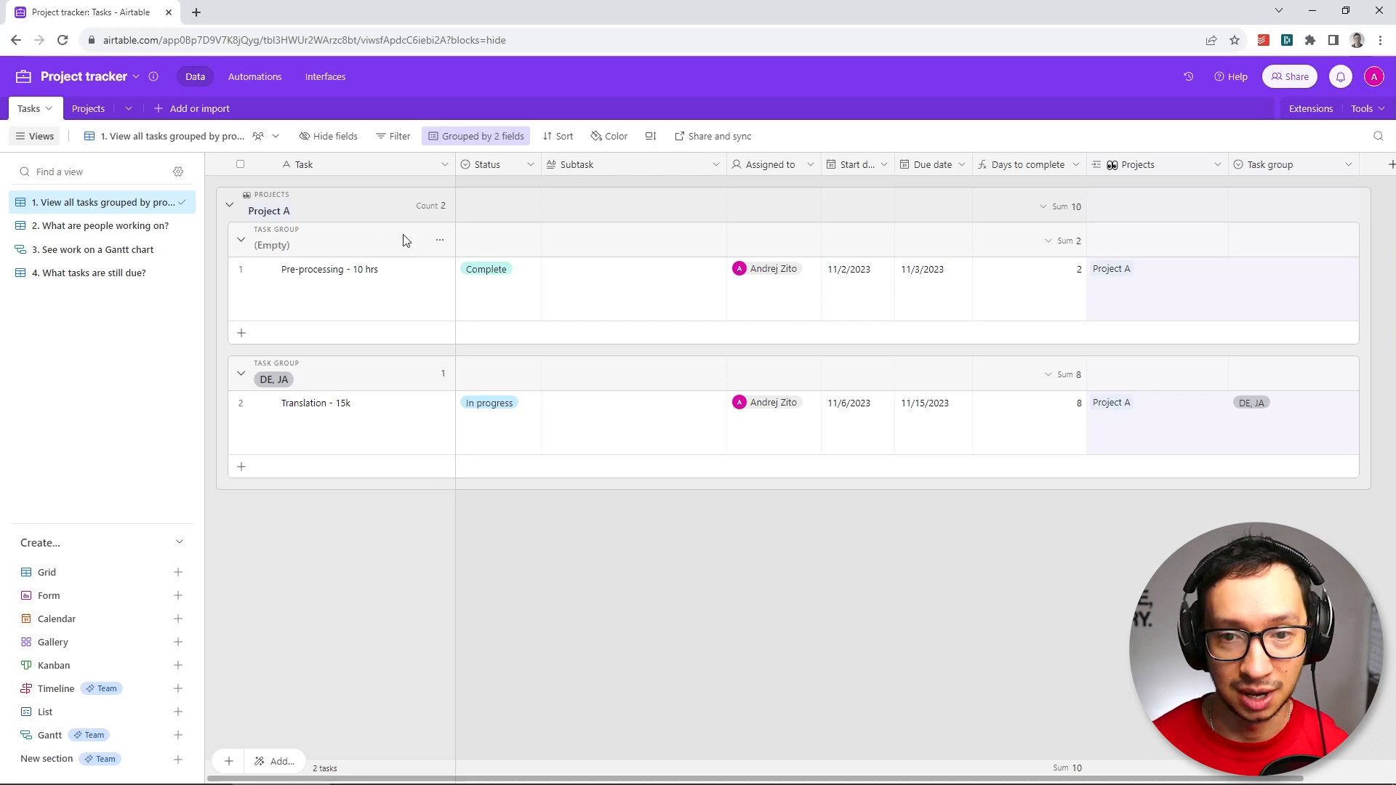
Set the Task group of the Pre-processing - 10 hrs task to a new option named LI
left_click(1250, 285)
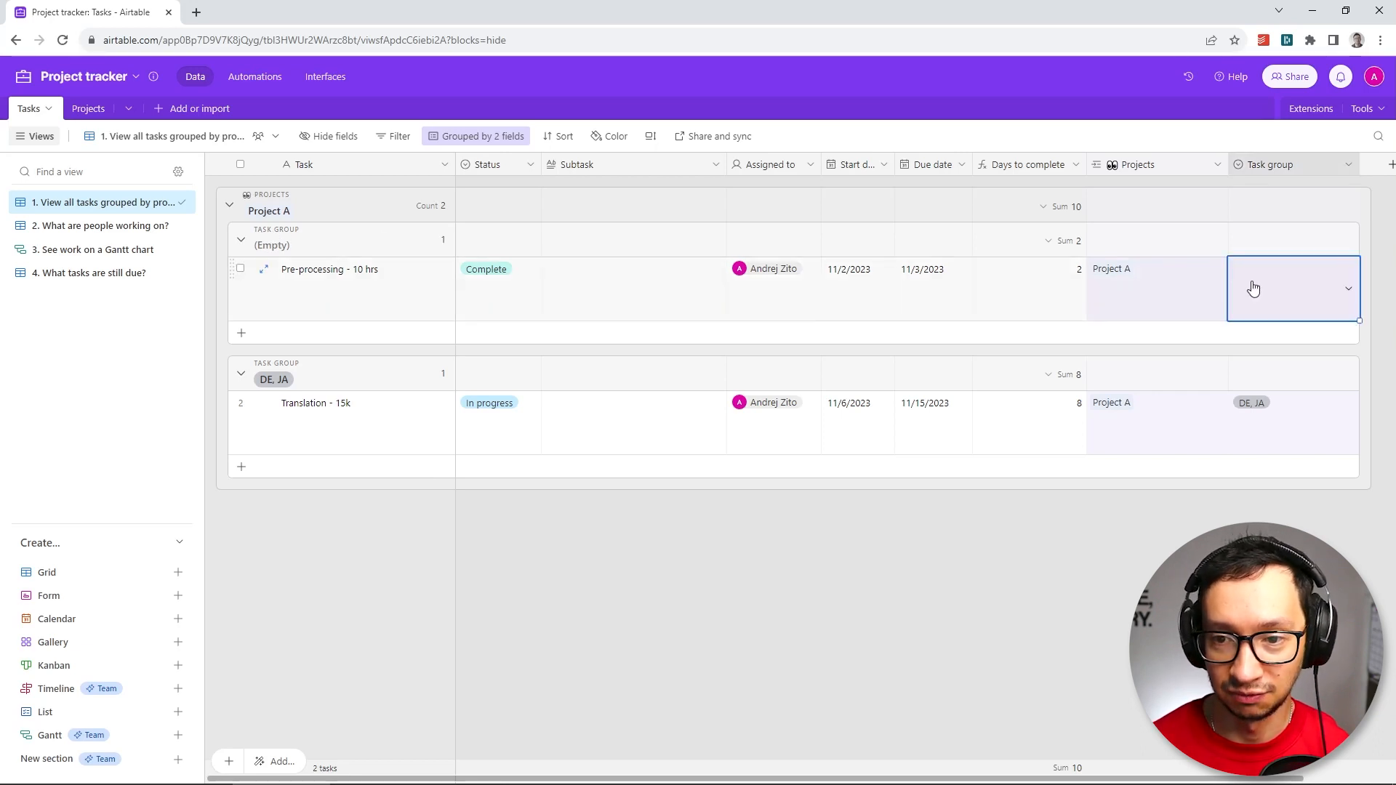
left_click(1349, 291)
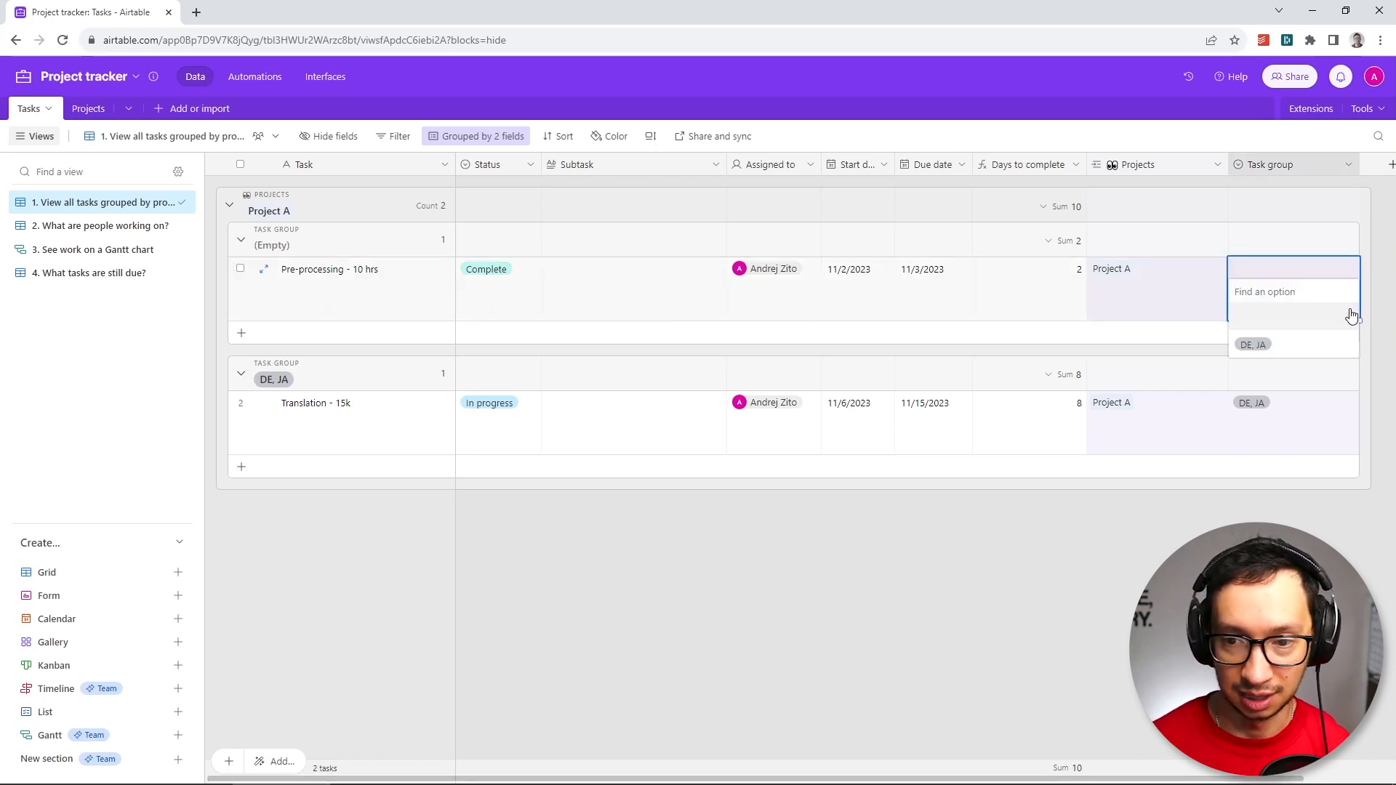
type("LI")
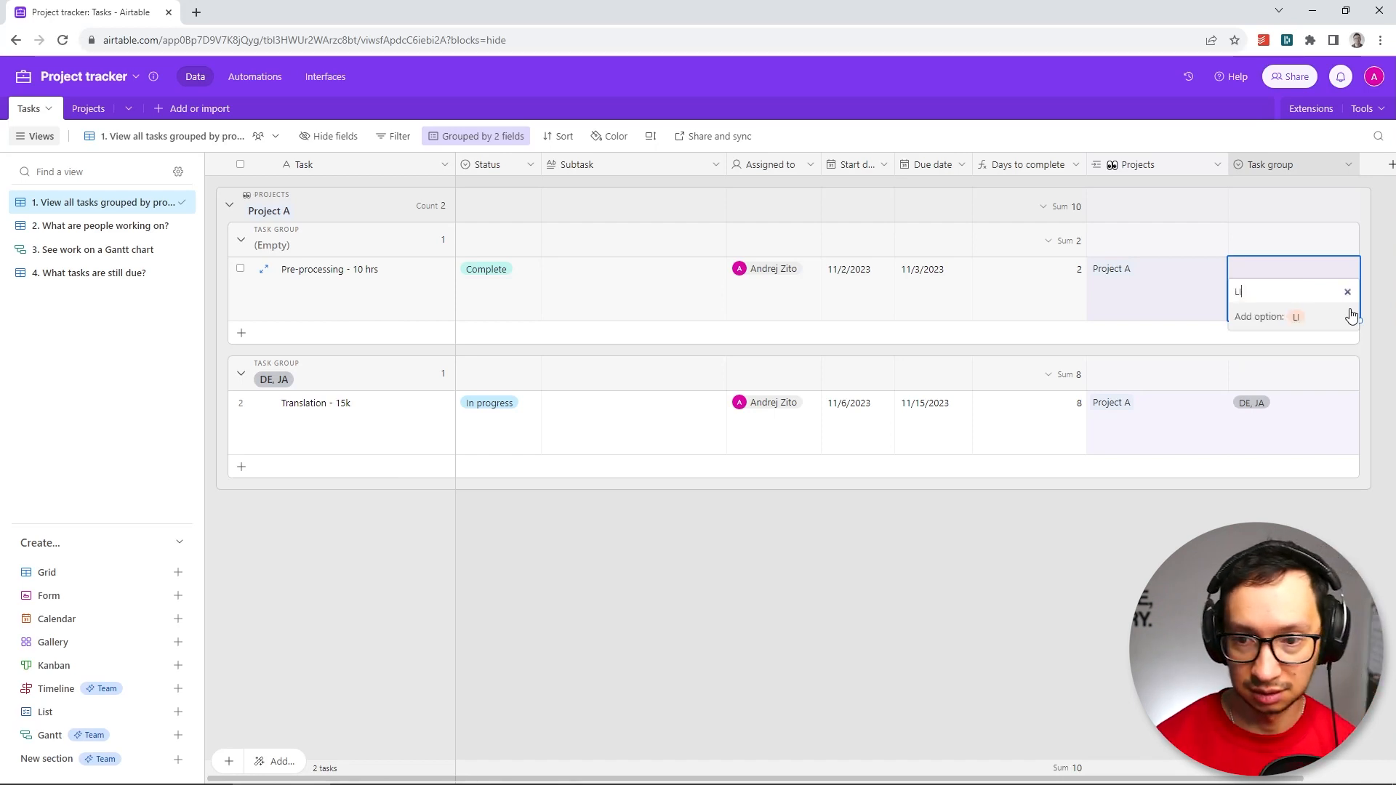
left_click(1268, 322)
scroll(1081, 474, "right", 3)
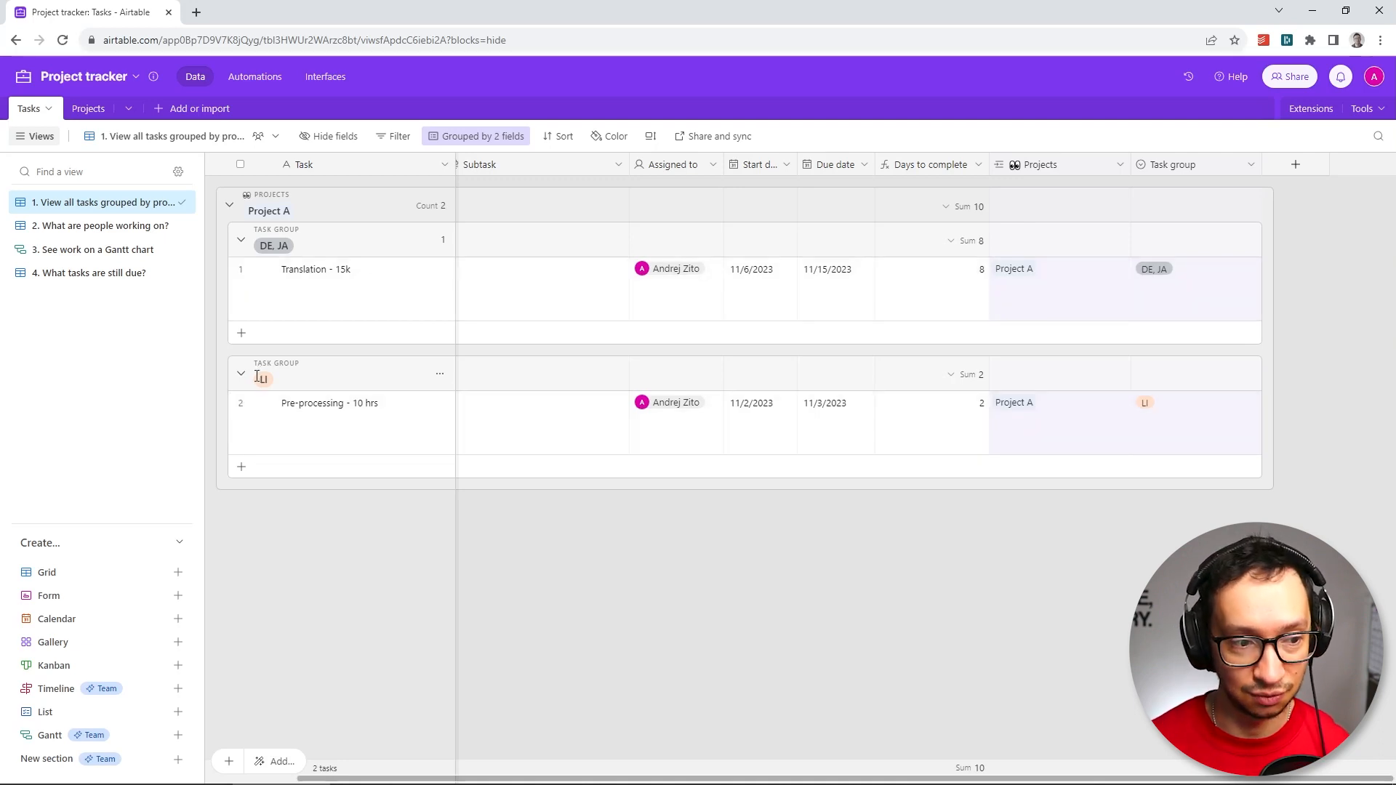
Reorder the Task group field's options so that LI comes before DE, JA, and save the field
left_click(484, 137)
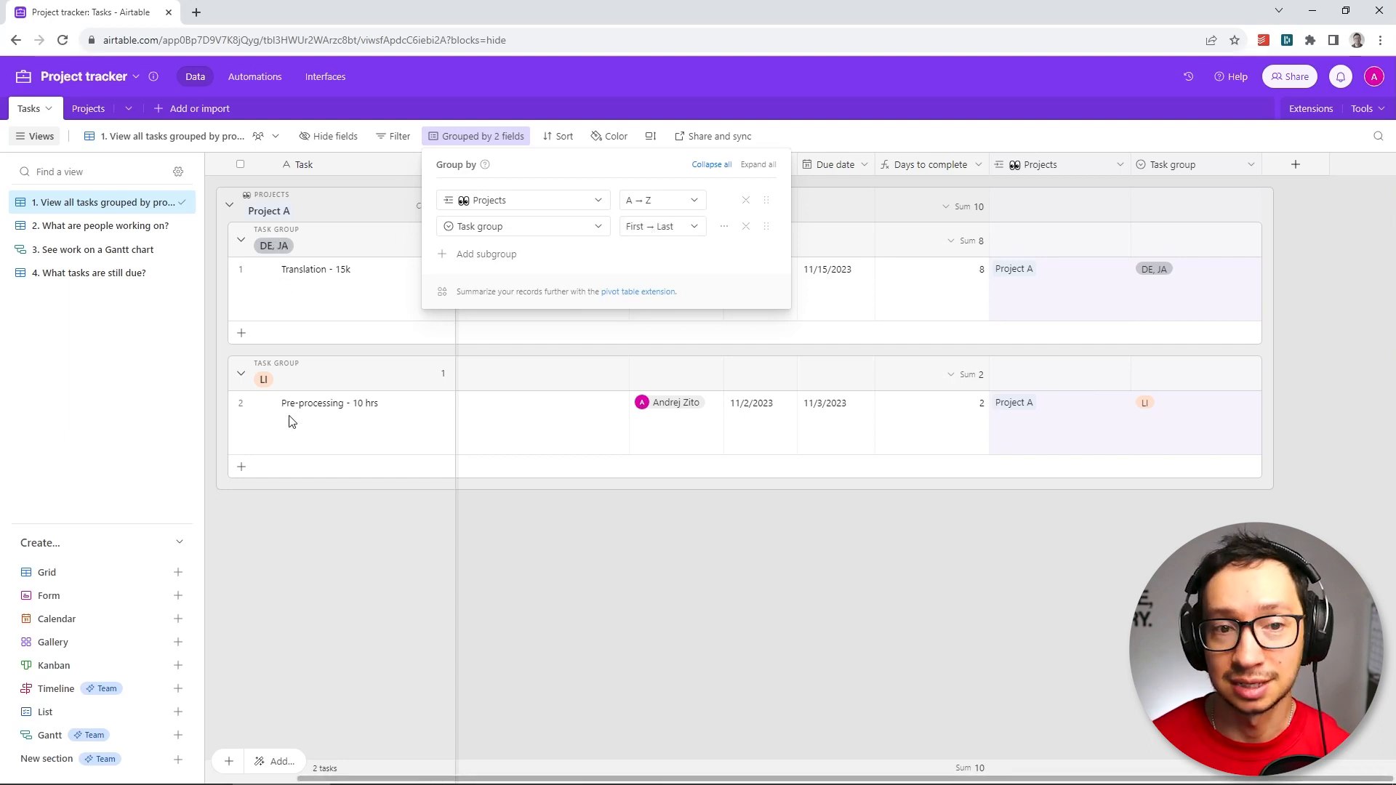
left_click(1247, 175)
left_click(1239, 172)
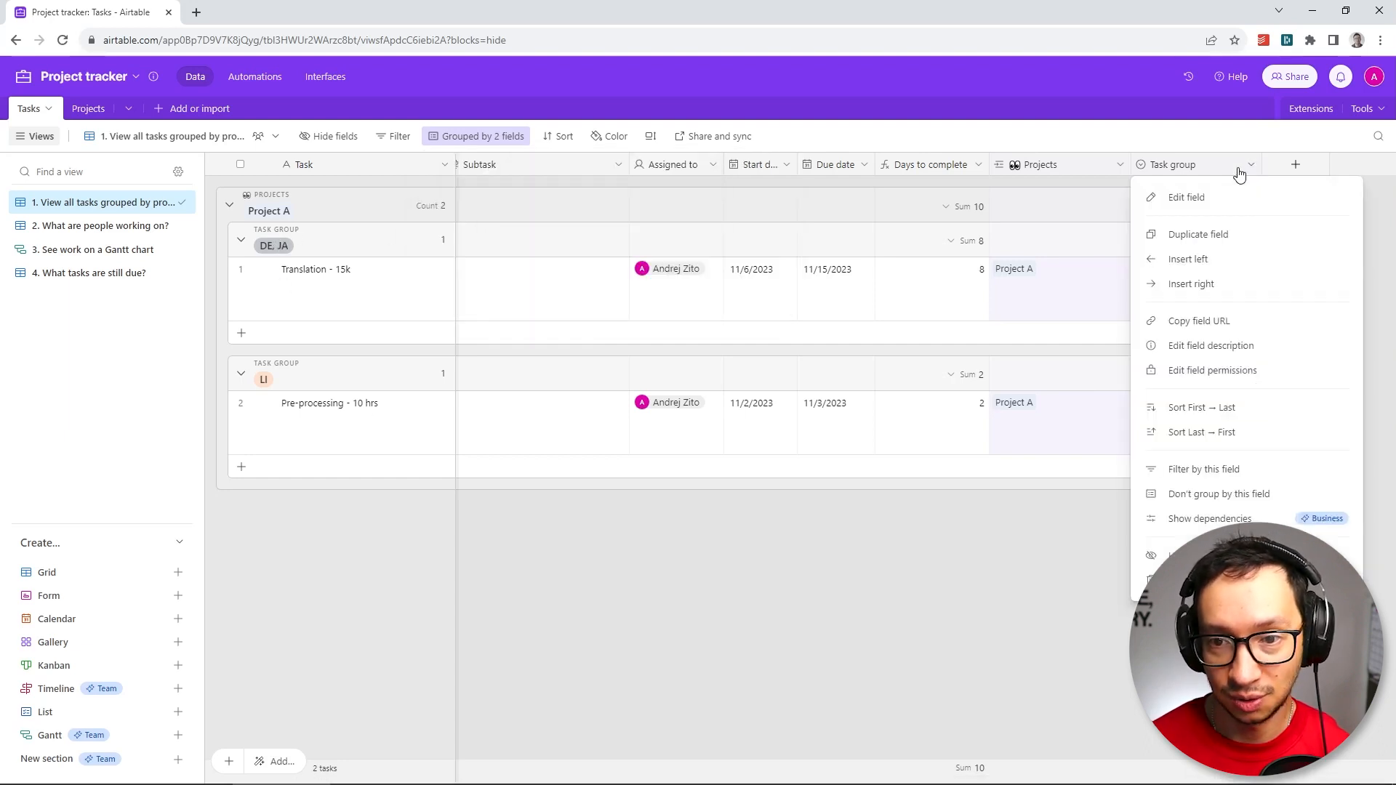
left_click(1189, 197)
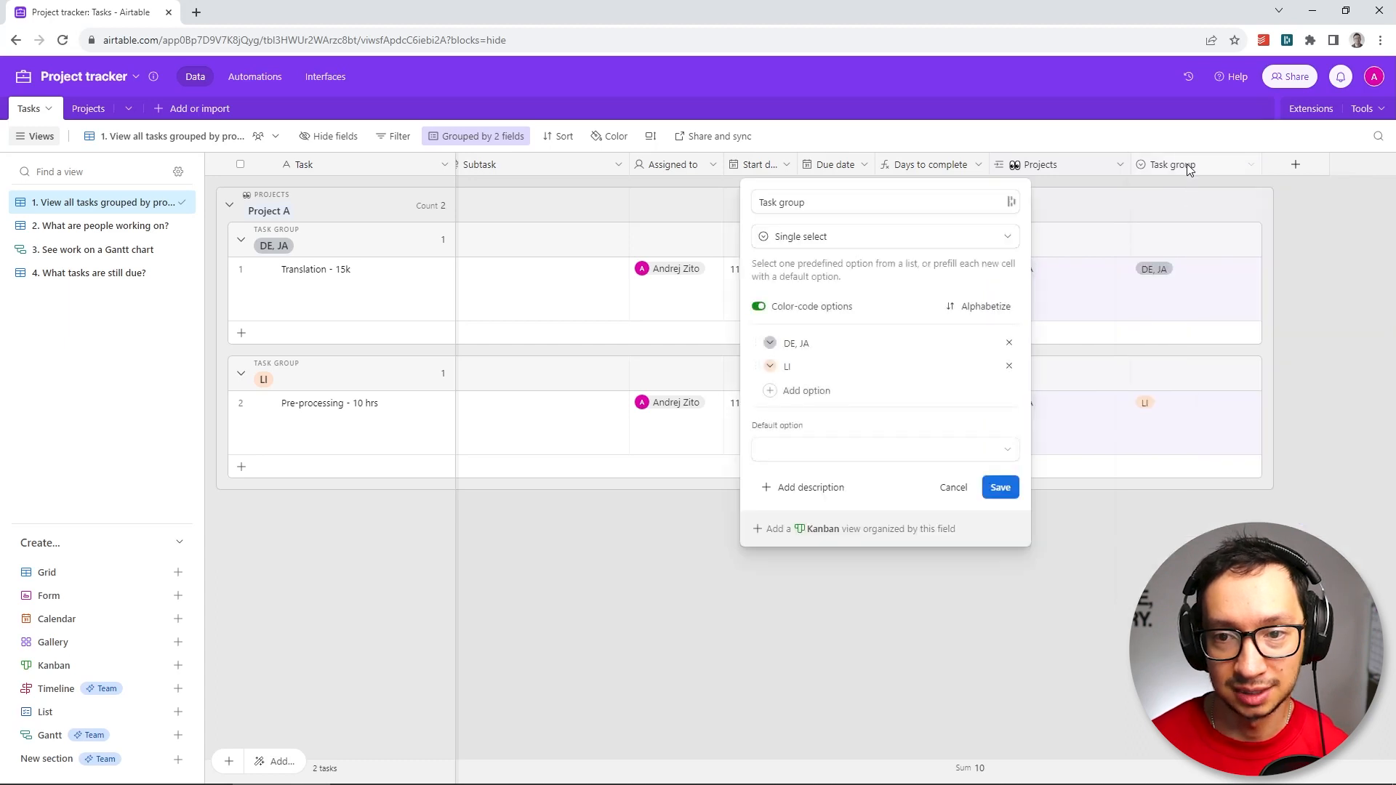
left_click_drag(753, 363, 792, 335)
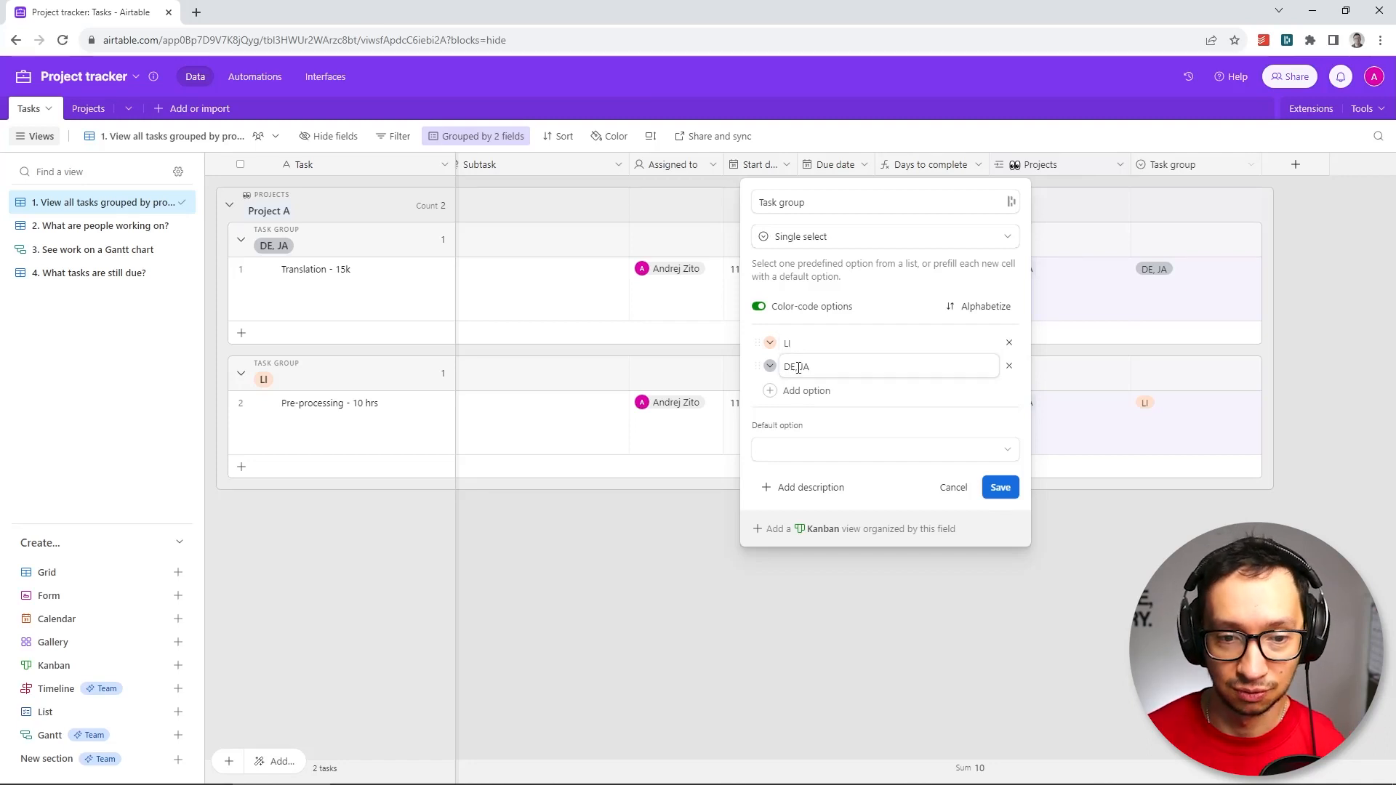
left_click(1000, 487)
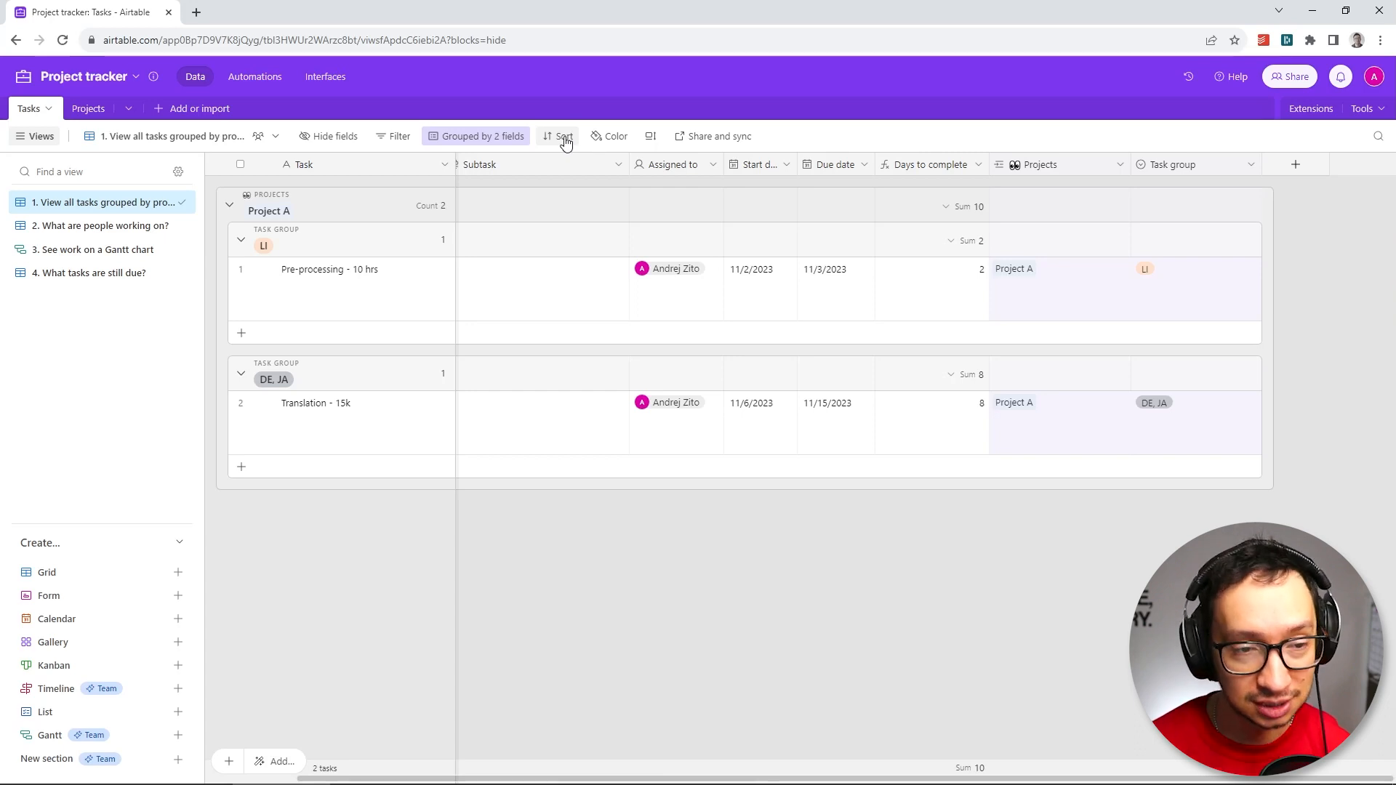
Sort the tasks by Due date in ascending order (1 → 9)
left_click(564, 138)
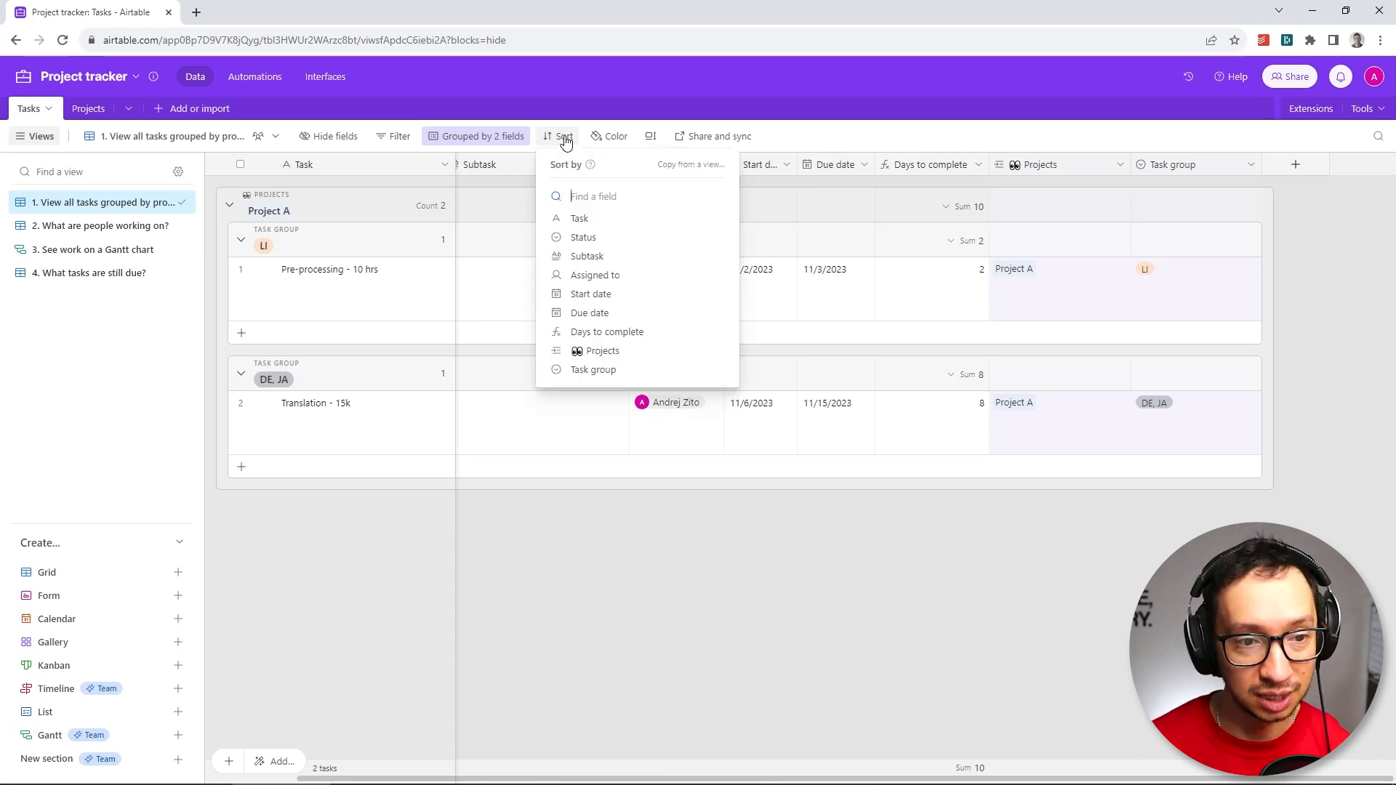
left_click(587, 313)
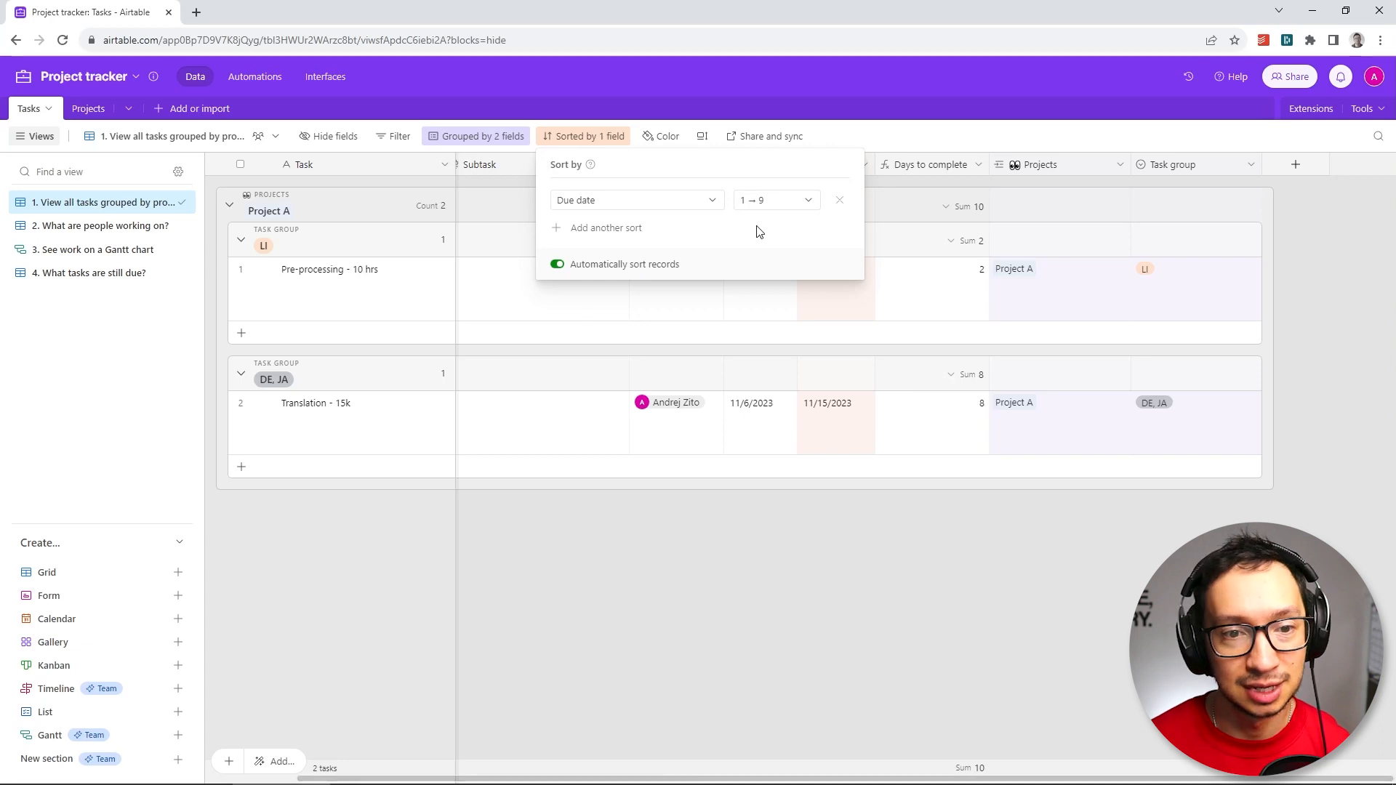
left_click(1365, 314)
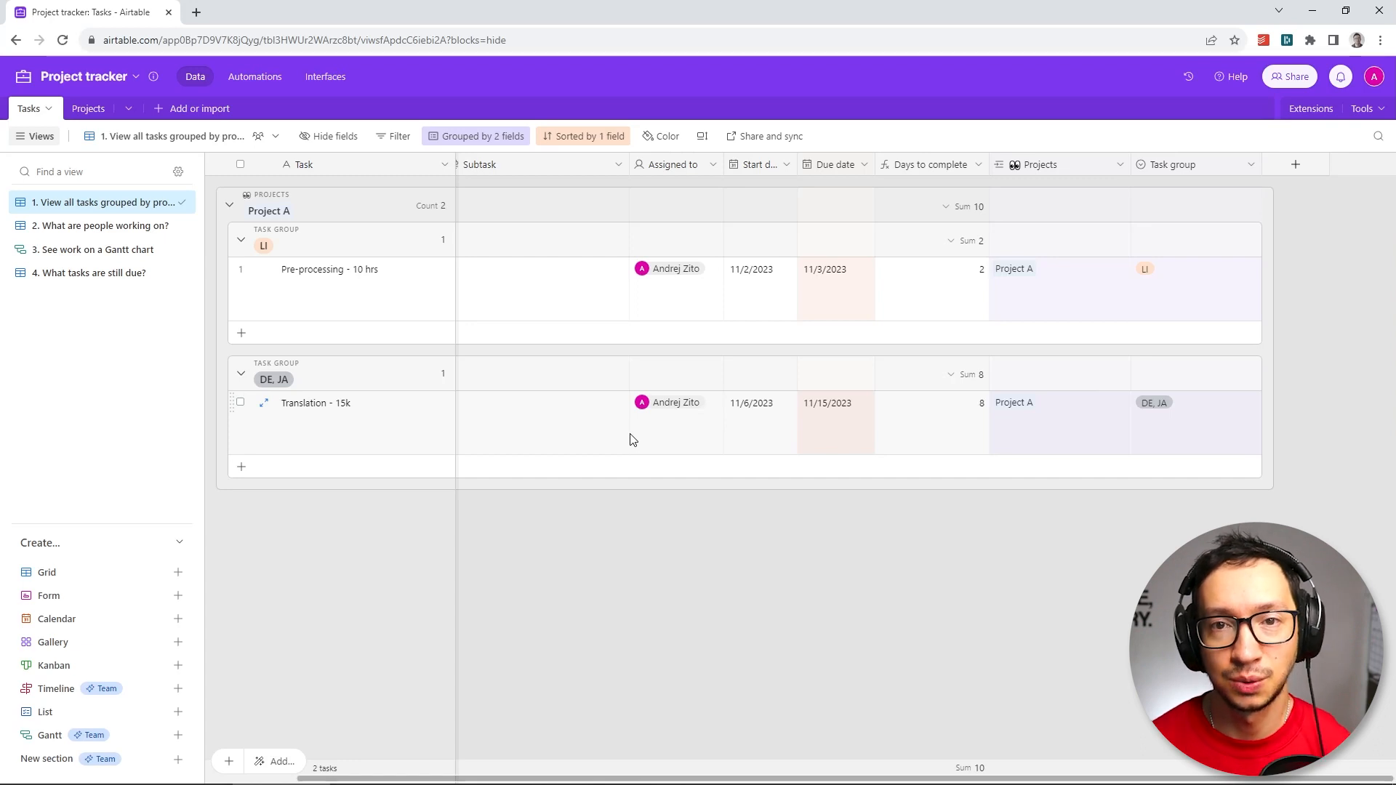
Add an option named FR, KO to the Task group field after DE, JA and save the field
left_click(1251, 167)
left_click(1207, 197)
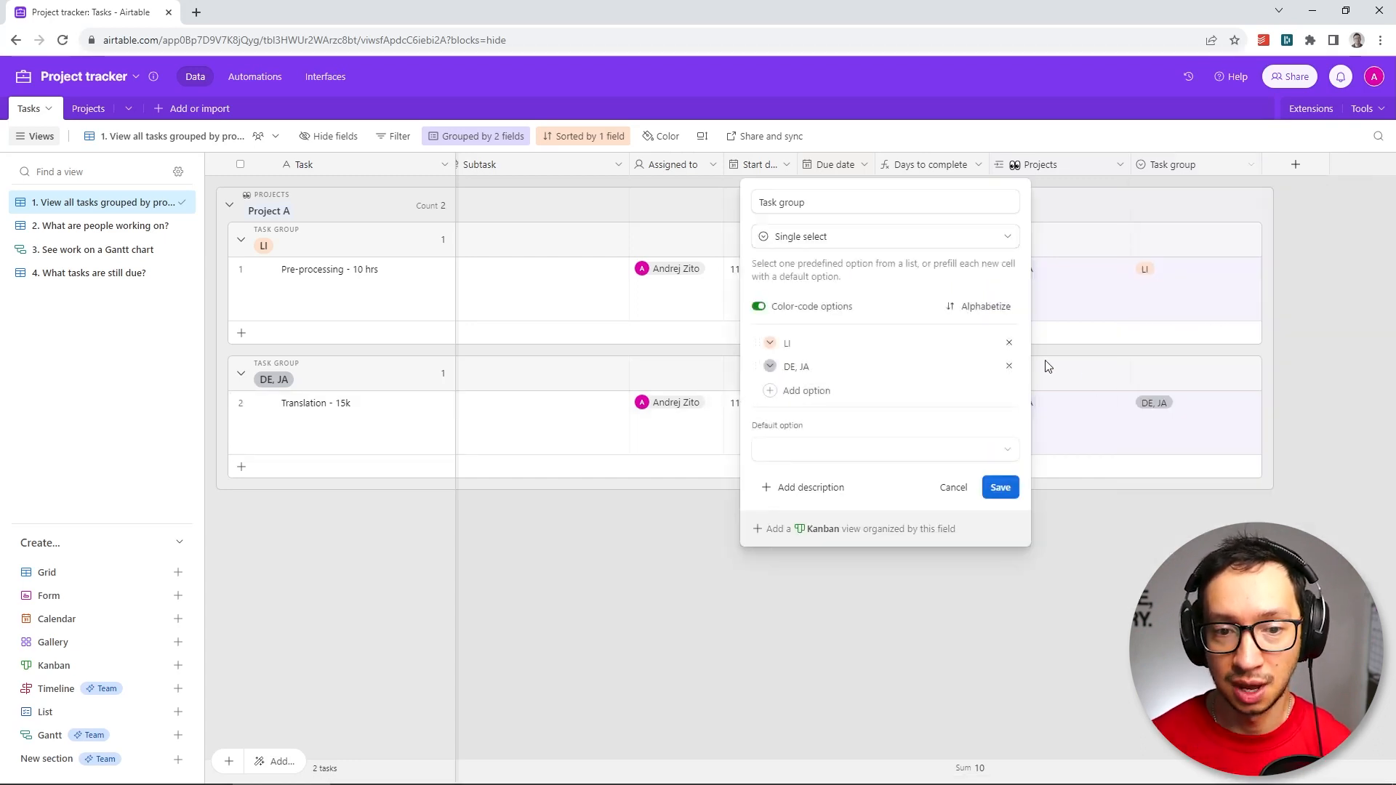
left_click(809, 392)
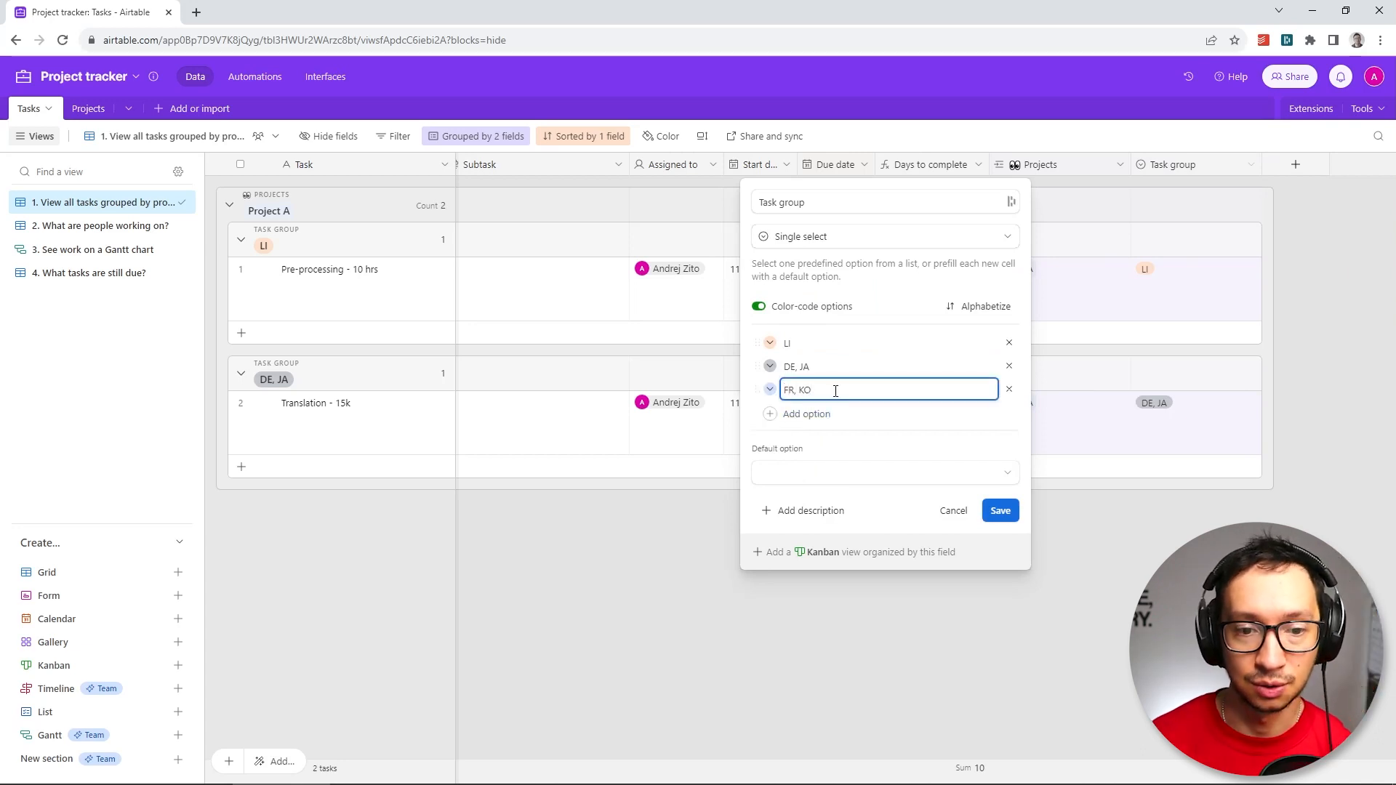
left_click(1001, 510)
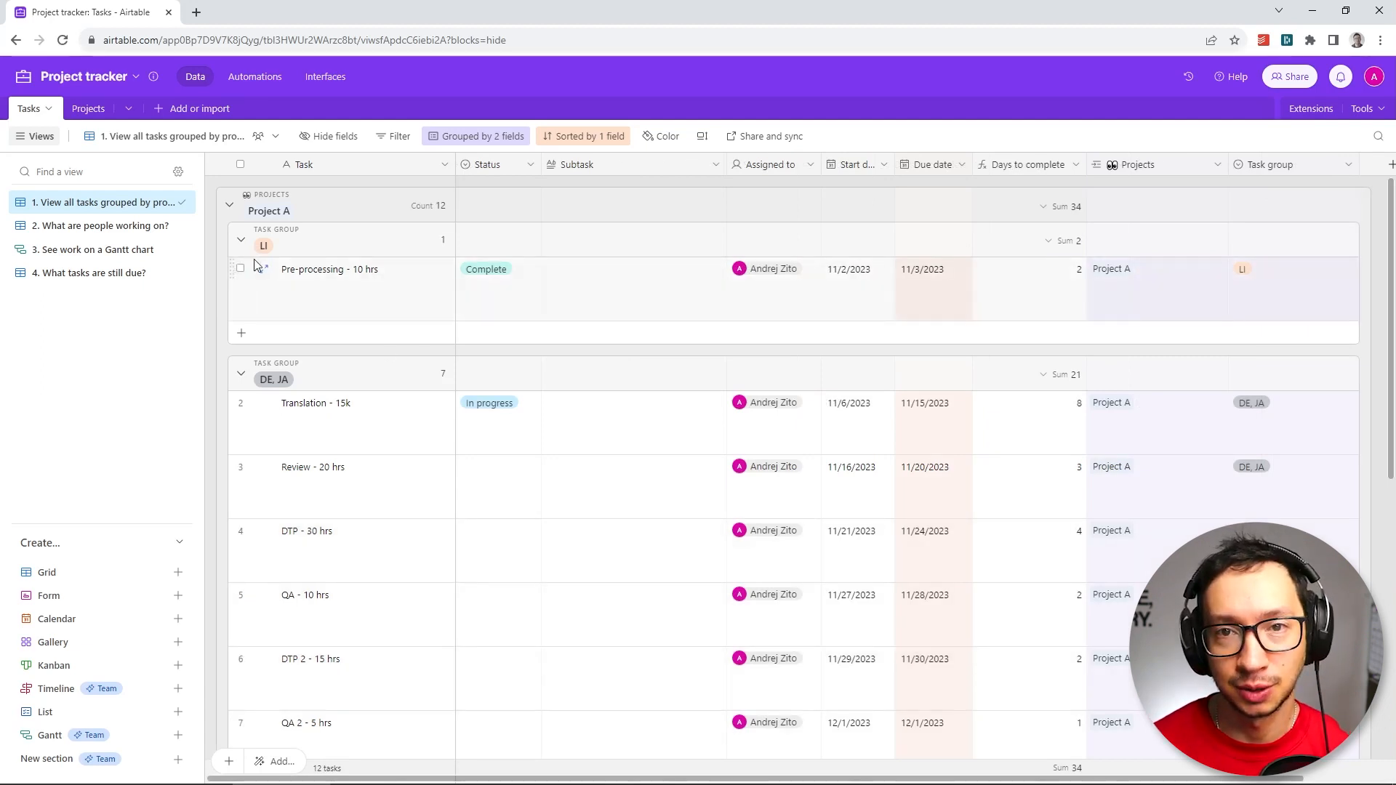
Look over Project A's tasks, then add a new record below Project A in the Projects table
scroll(377, 286, "down", 2)
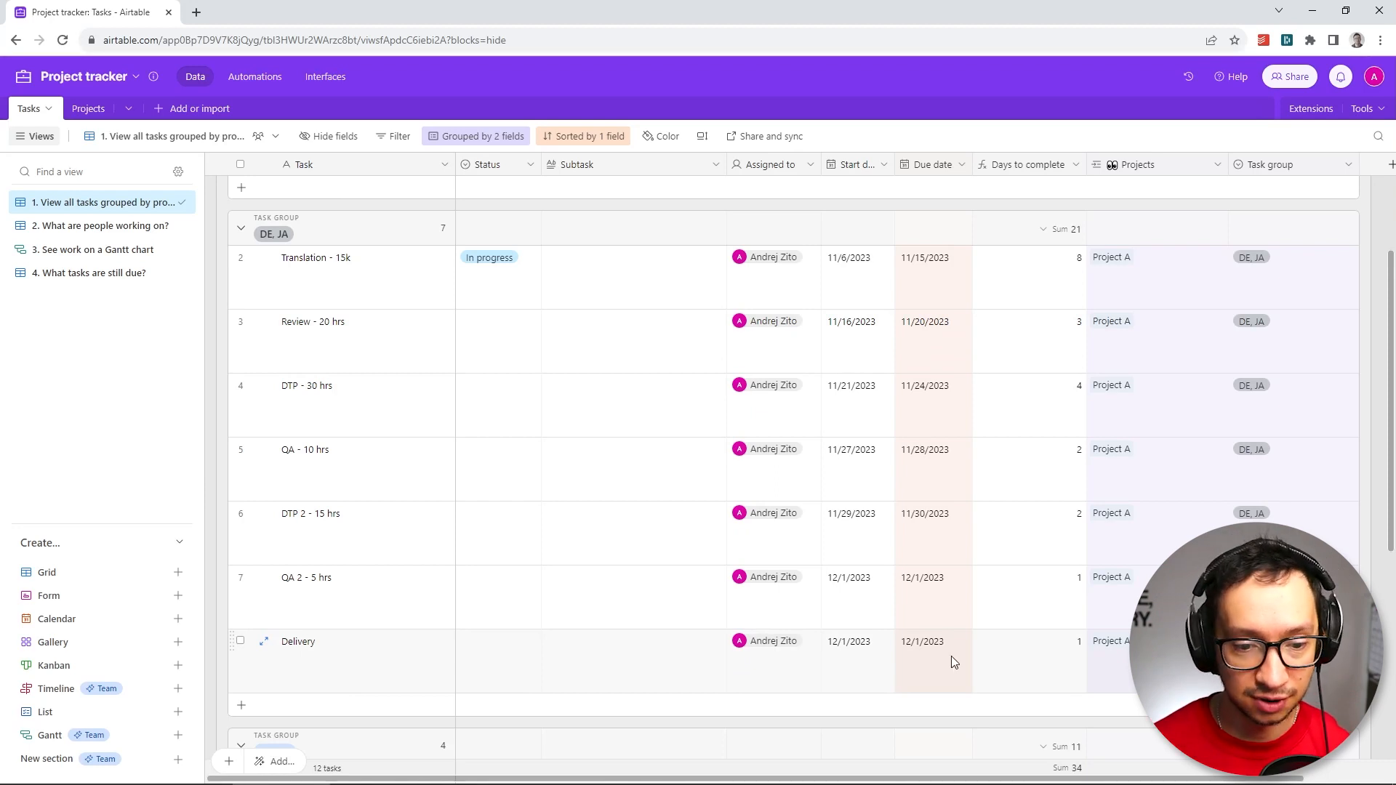
scroll(951, 656, "down", 5)
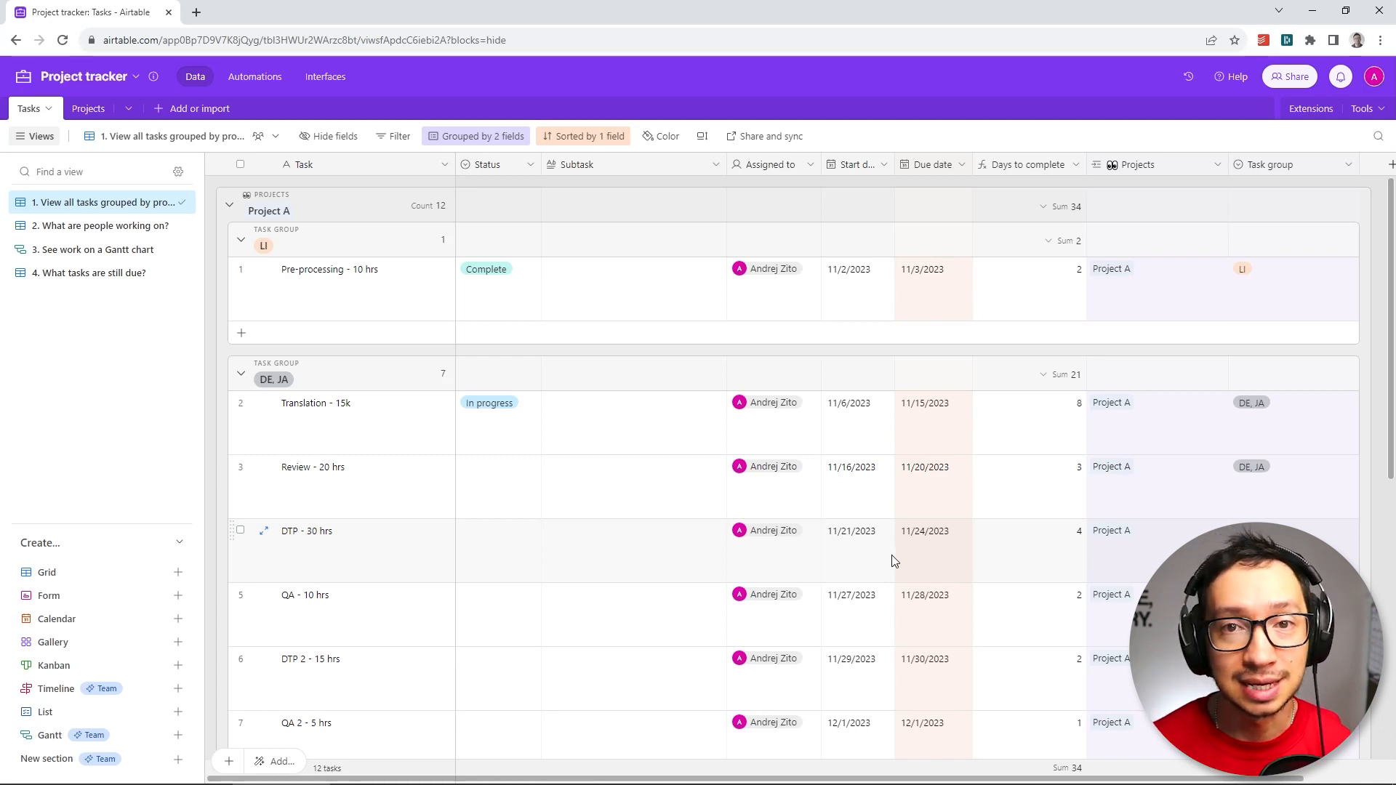
left_click(88, 108)
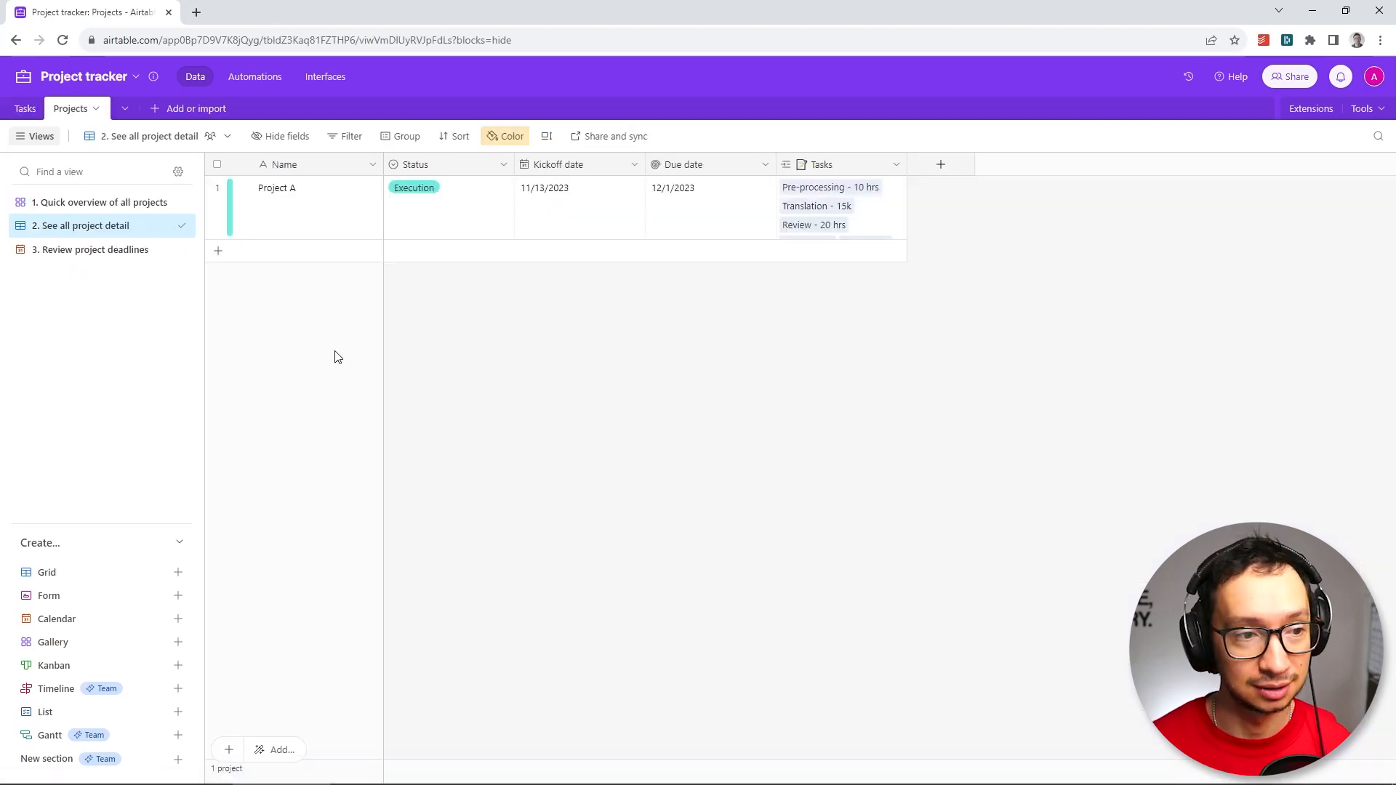
left_click(218, 251)
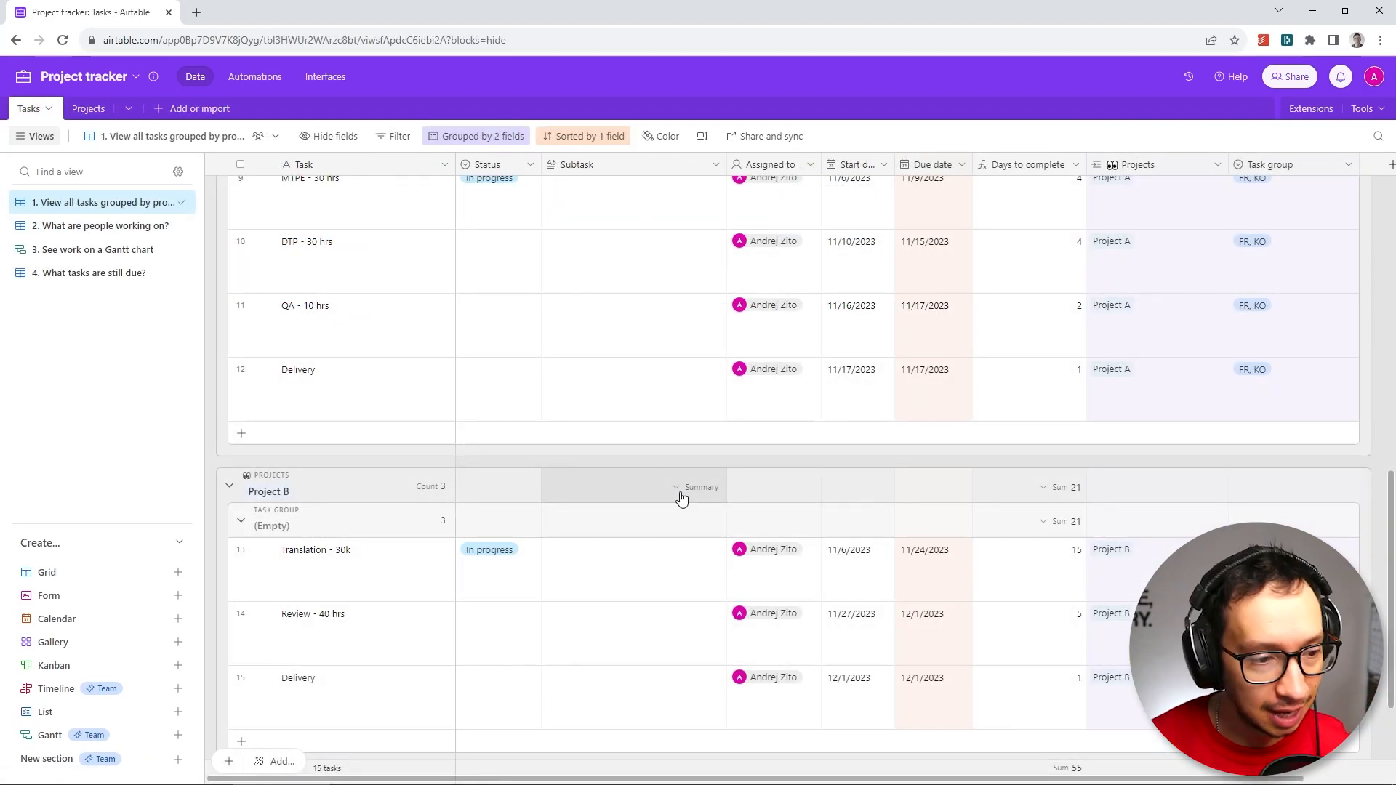
Review Project B's tasks, collapse both project groups and check the view's grouping settings
scroll(681, 498, "down", 2)
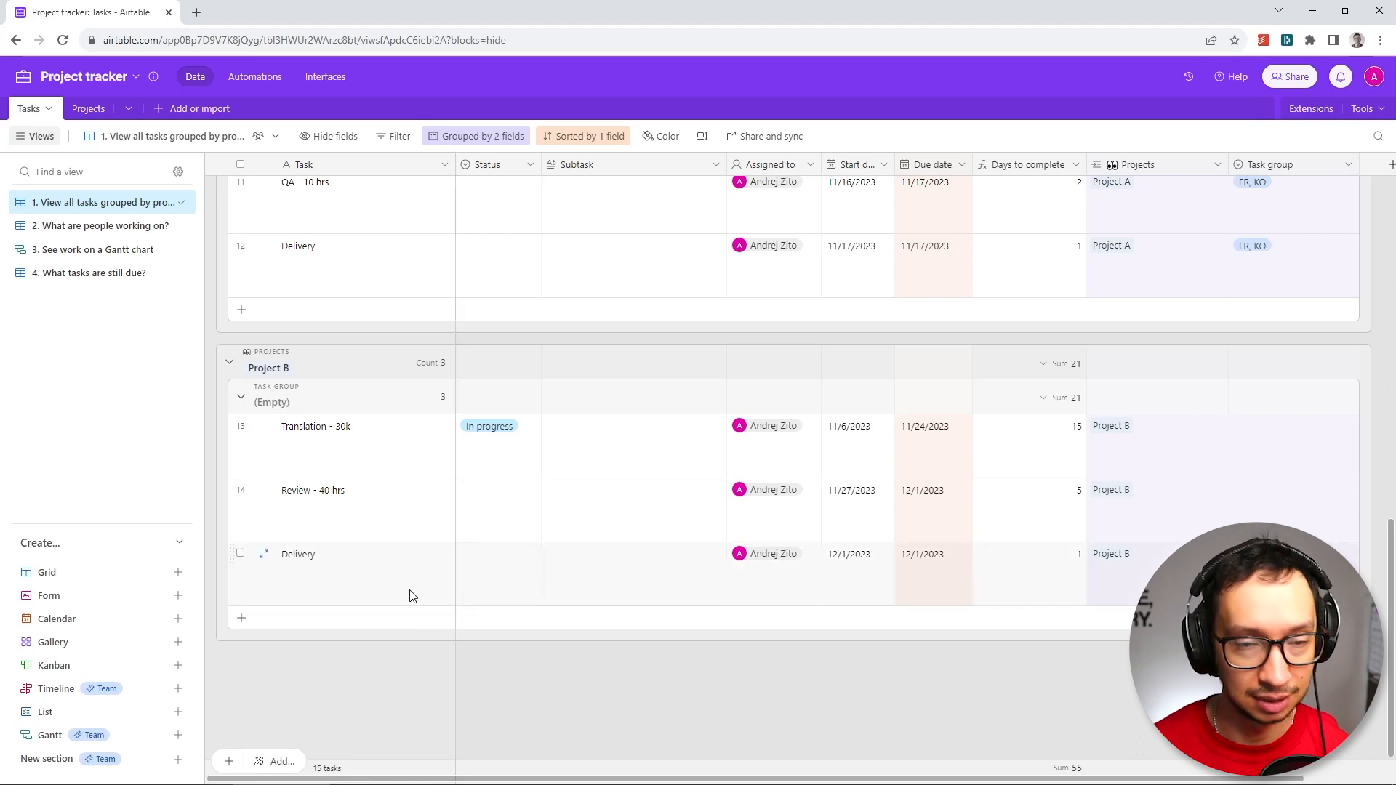
scroll(409, 592, "up", 10)
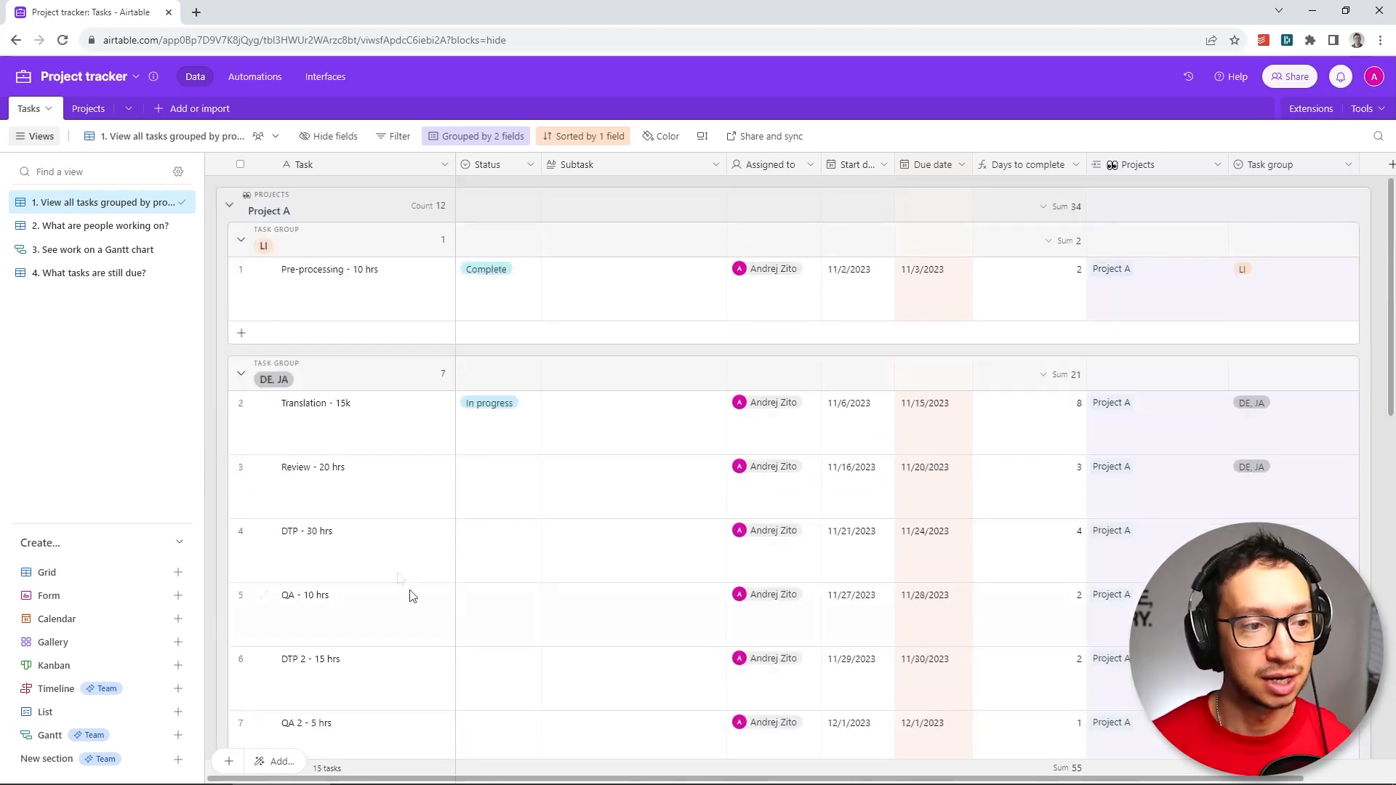
left_click(229, 210)
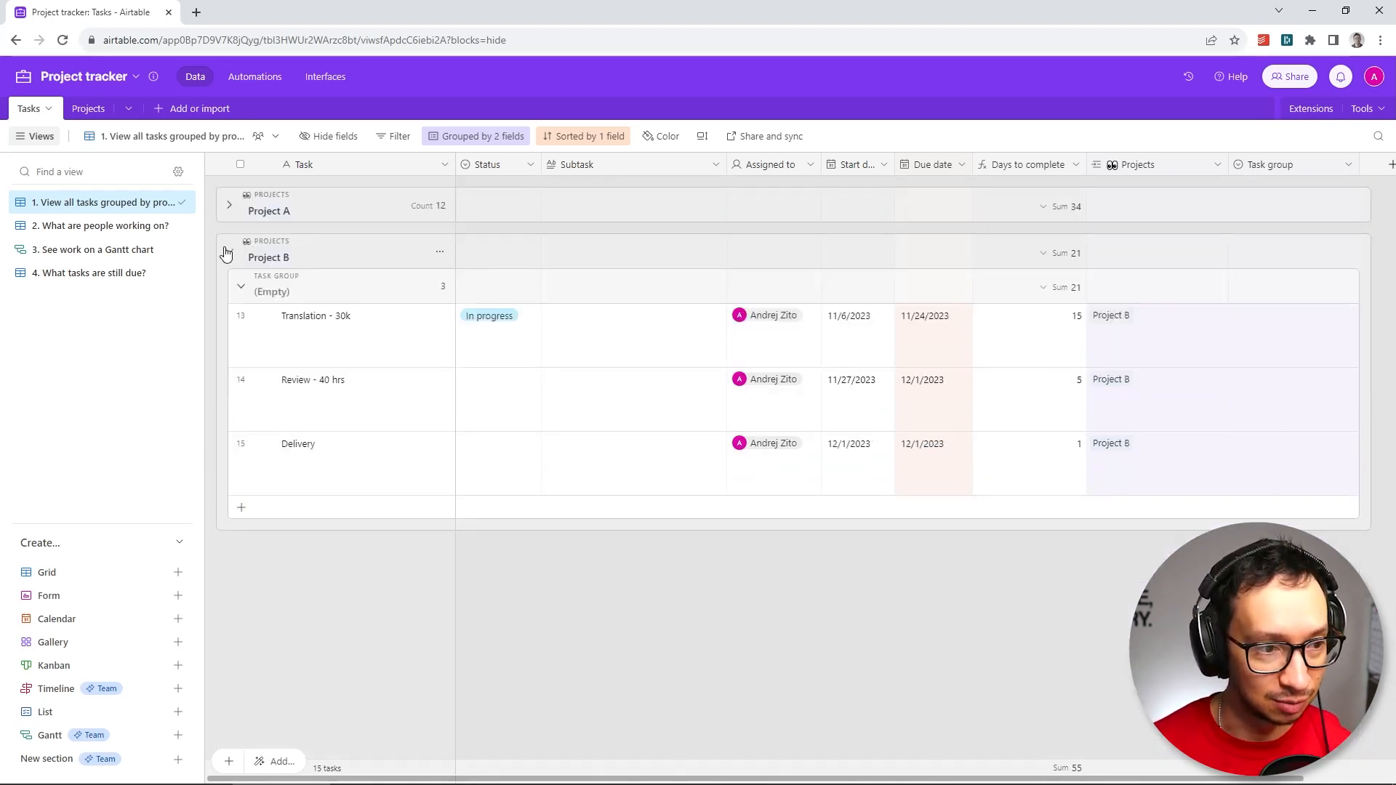
left_click(226, 254)
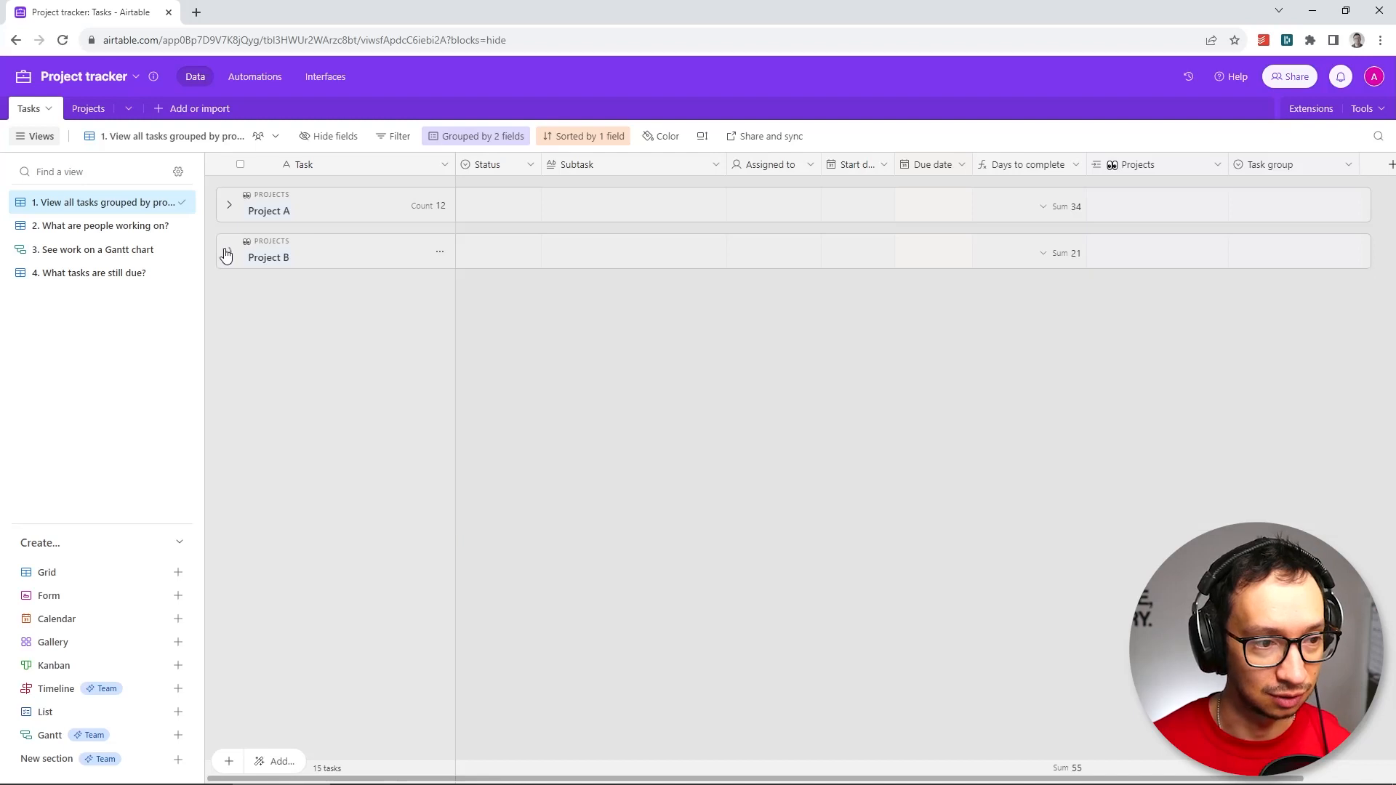
left_click(229, 208)
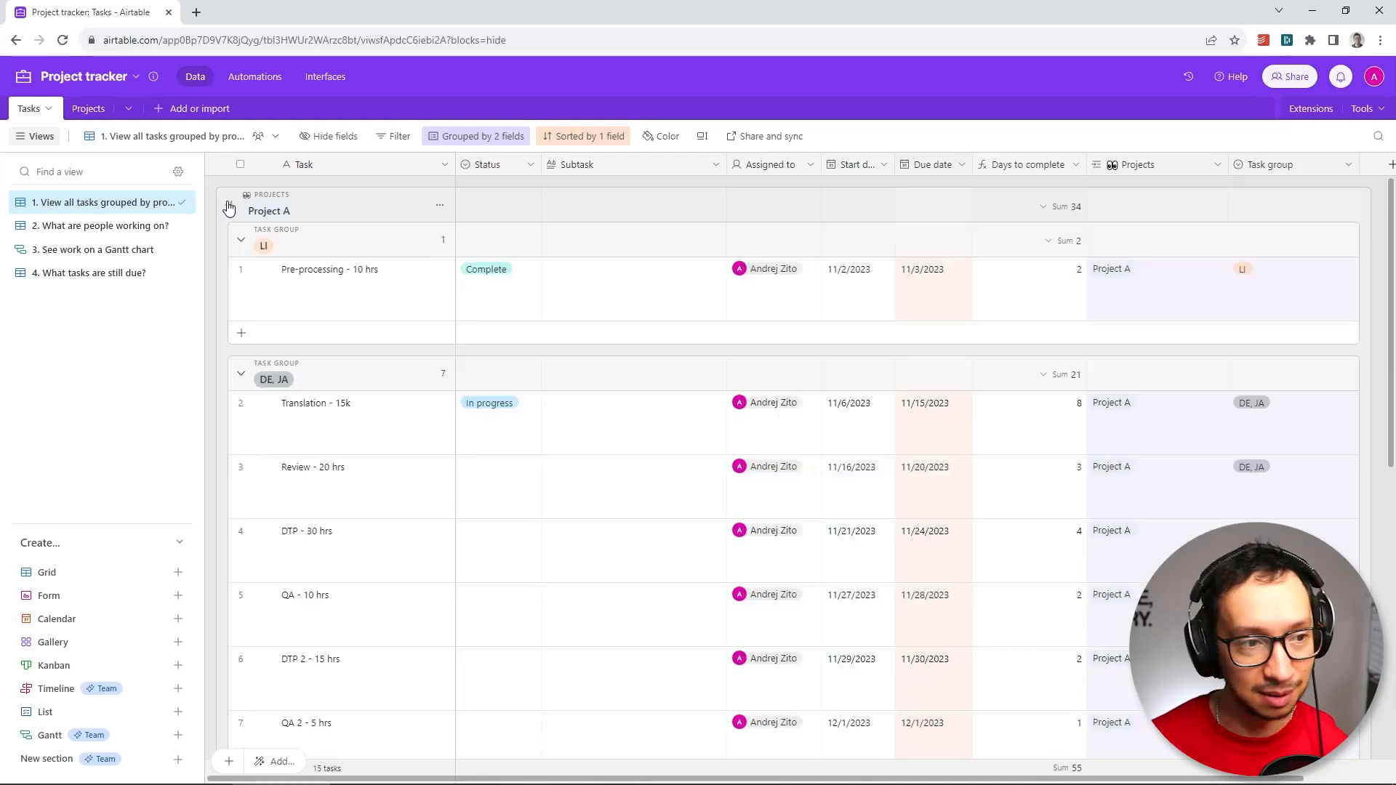
left_click(229, 208)
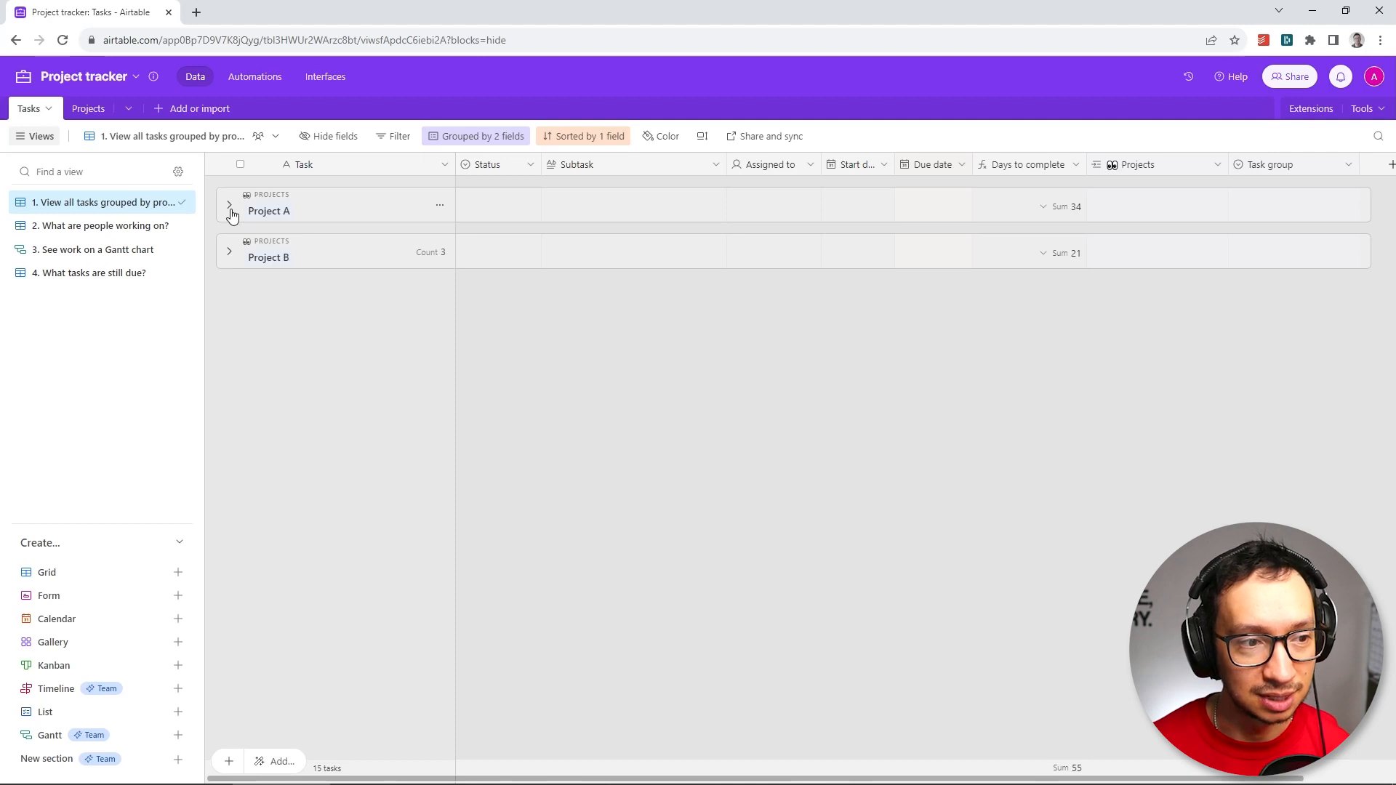
left_click(474, 136)
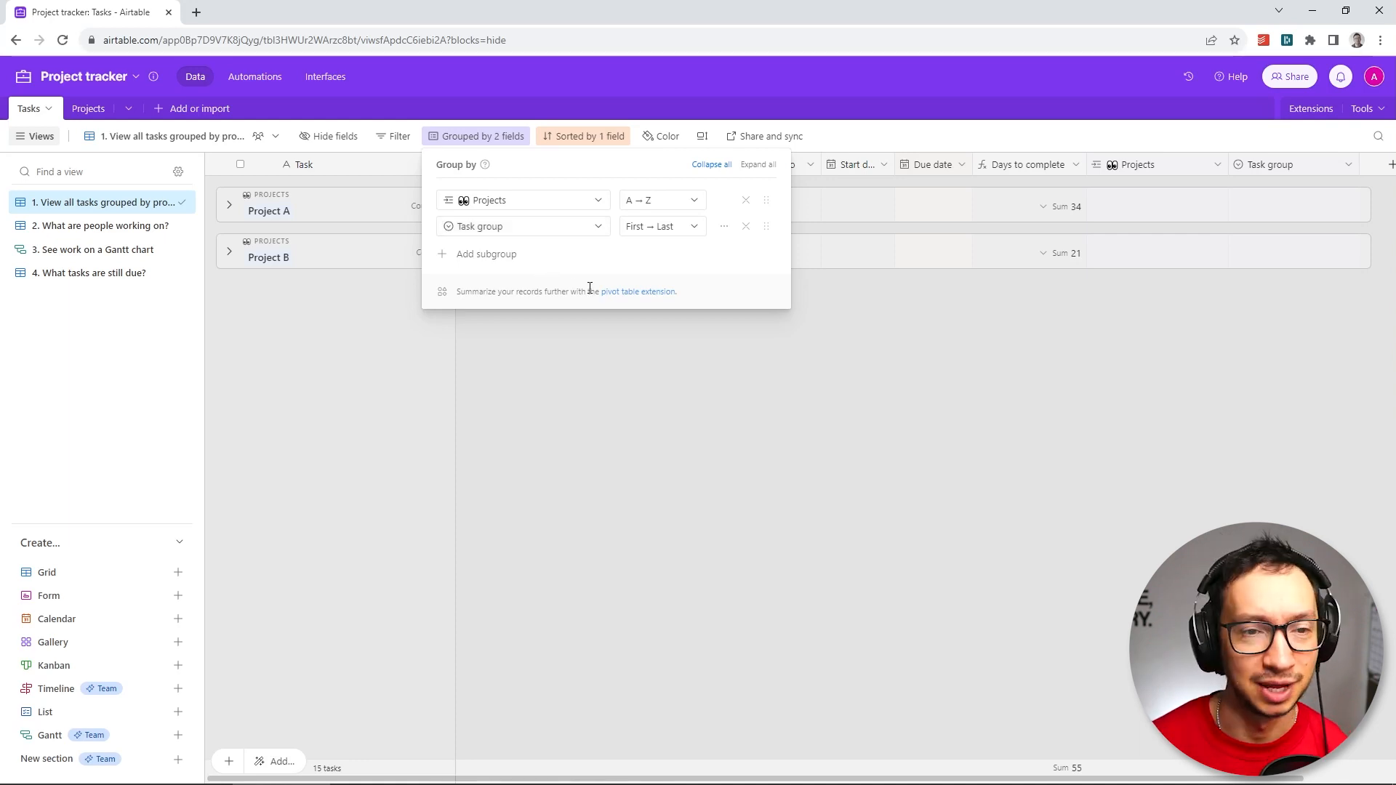
left_click(852, 400)
Expand the Project A and Project B groups and examine their tasks by task group
left_click(229, 205)
left_click(241, 240)
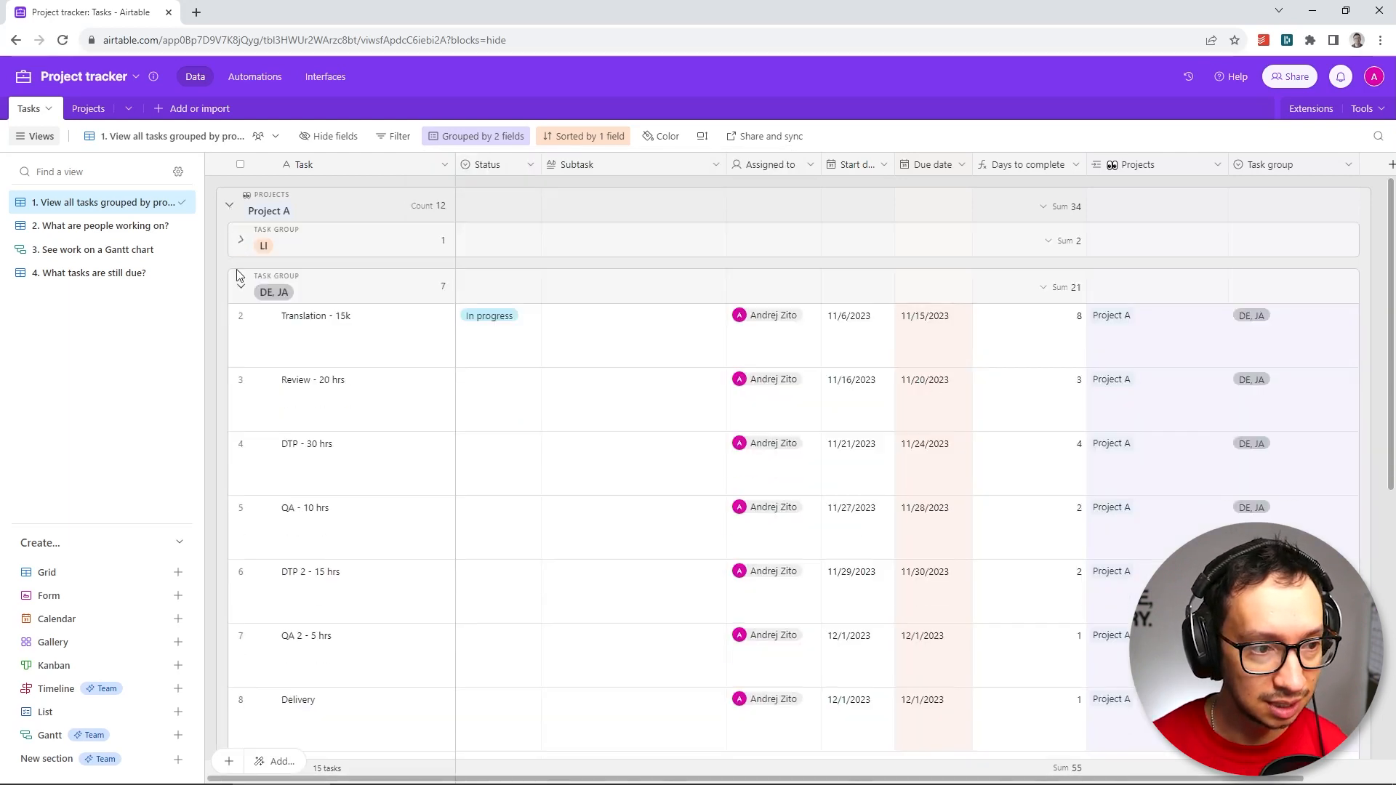
left_click(240, 286)
left_click(241, 286)
left_click(241, 240)
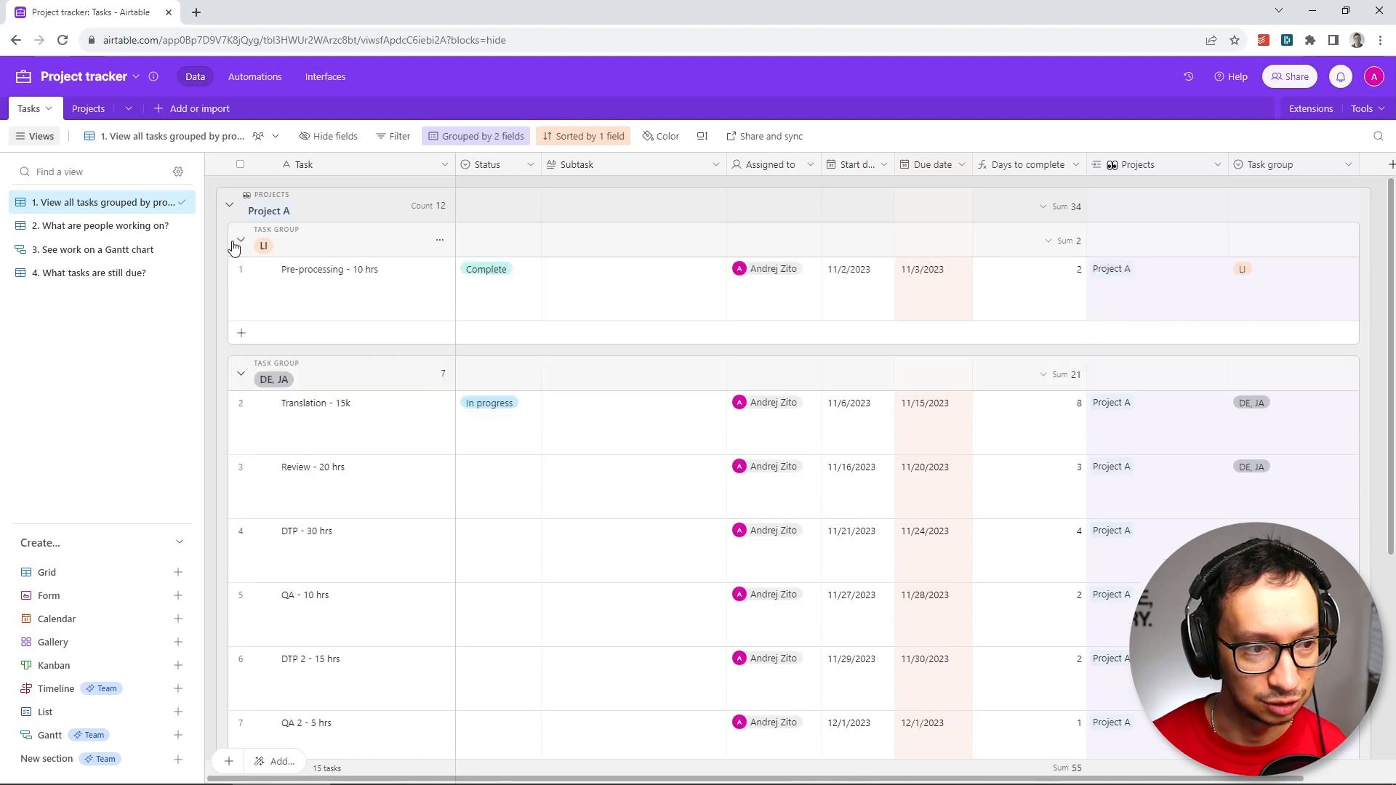
scroll(247, 327, "down", 5)
left_click(241, 571)
scroll(240, 574, "down", 4)
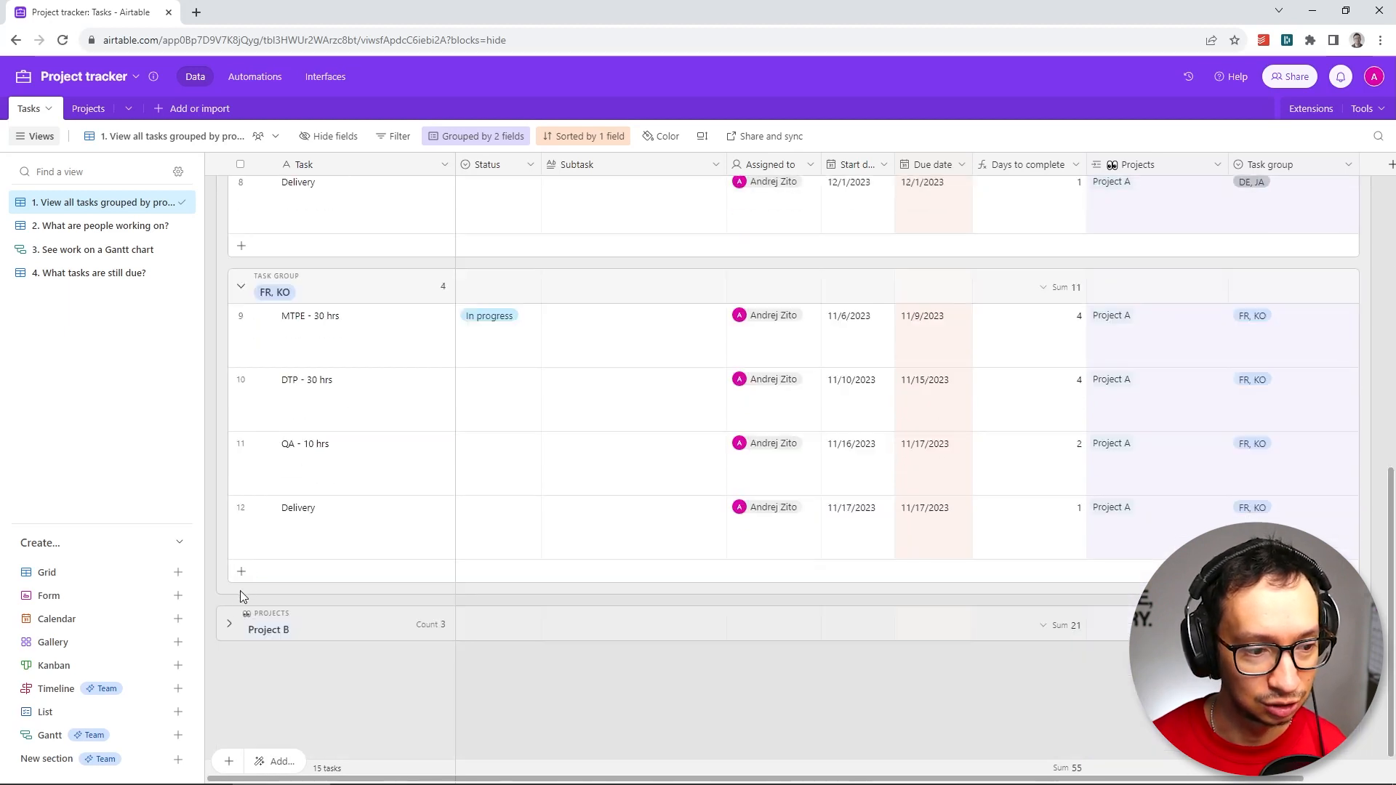
left_click(231, 623)
scroll(374, 517, "down", 3)
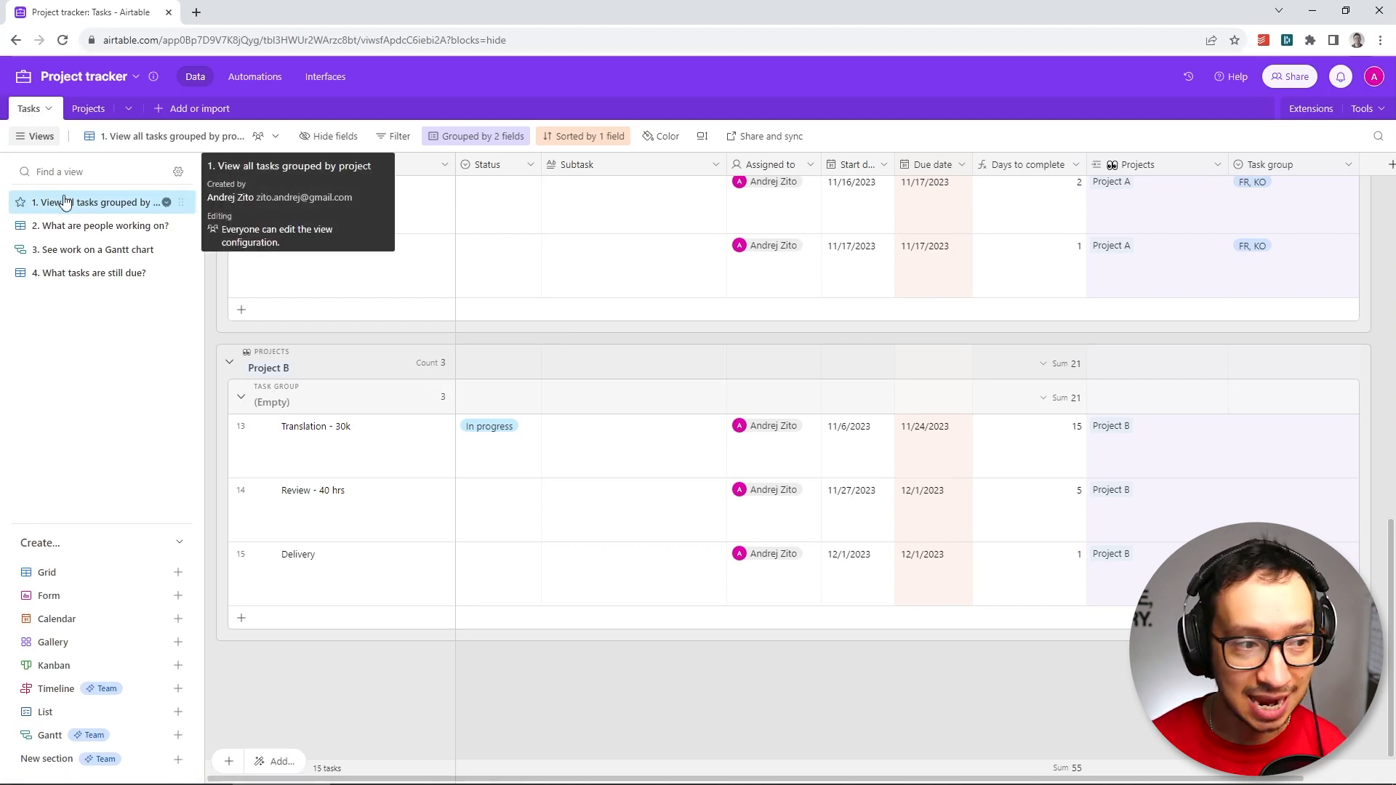
Open the Tasks table's view named 3. See work on a Gantt chart
left_click(72, 251)
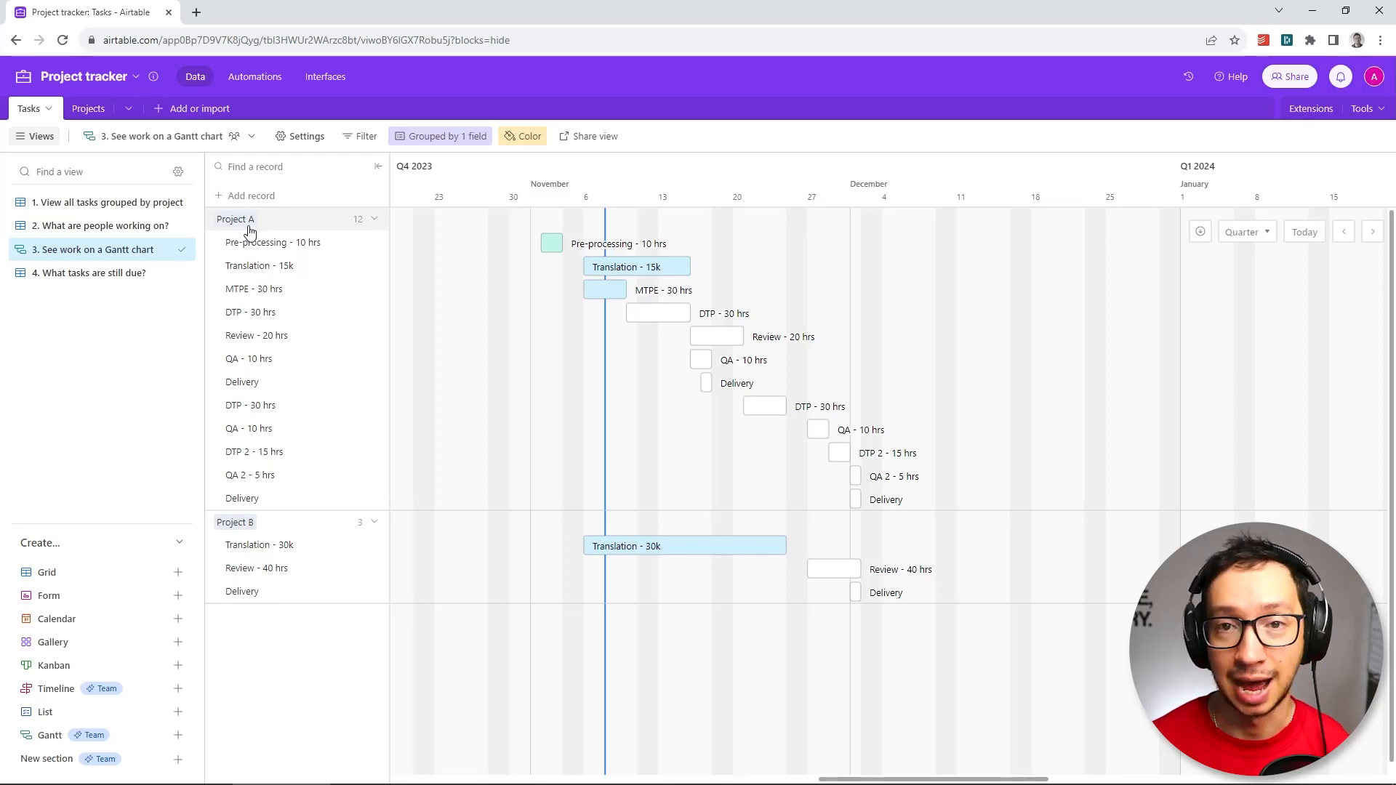
Add Task group as a subgroup beneath Projects in the Gantt chart view's grouping
left_click(424, 140)
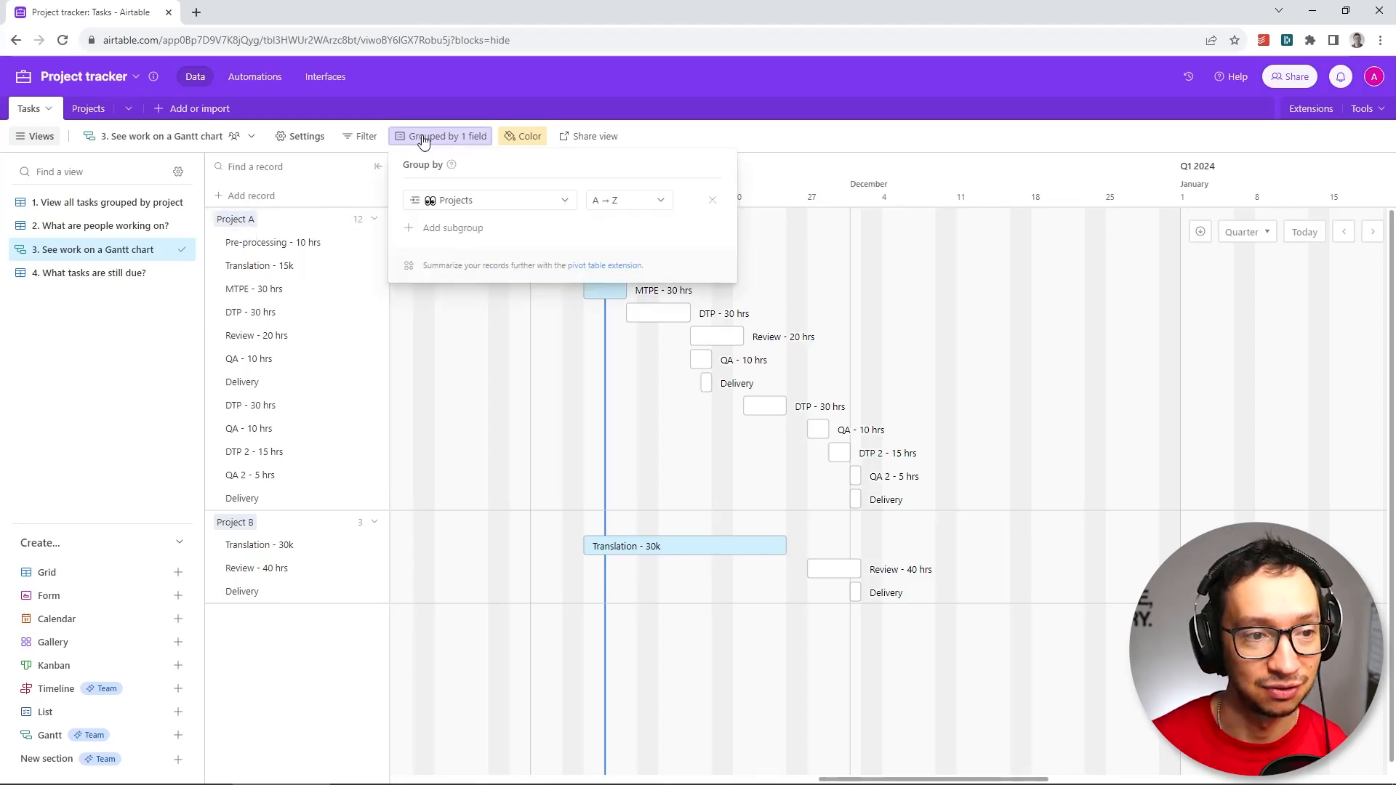
left_click(440, 227)
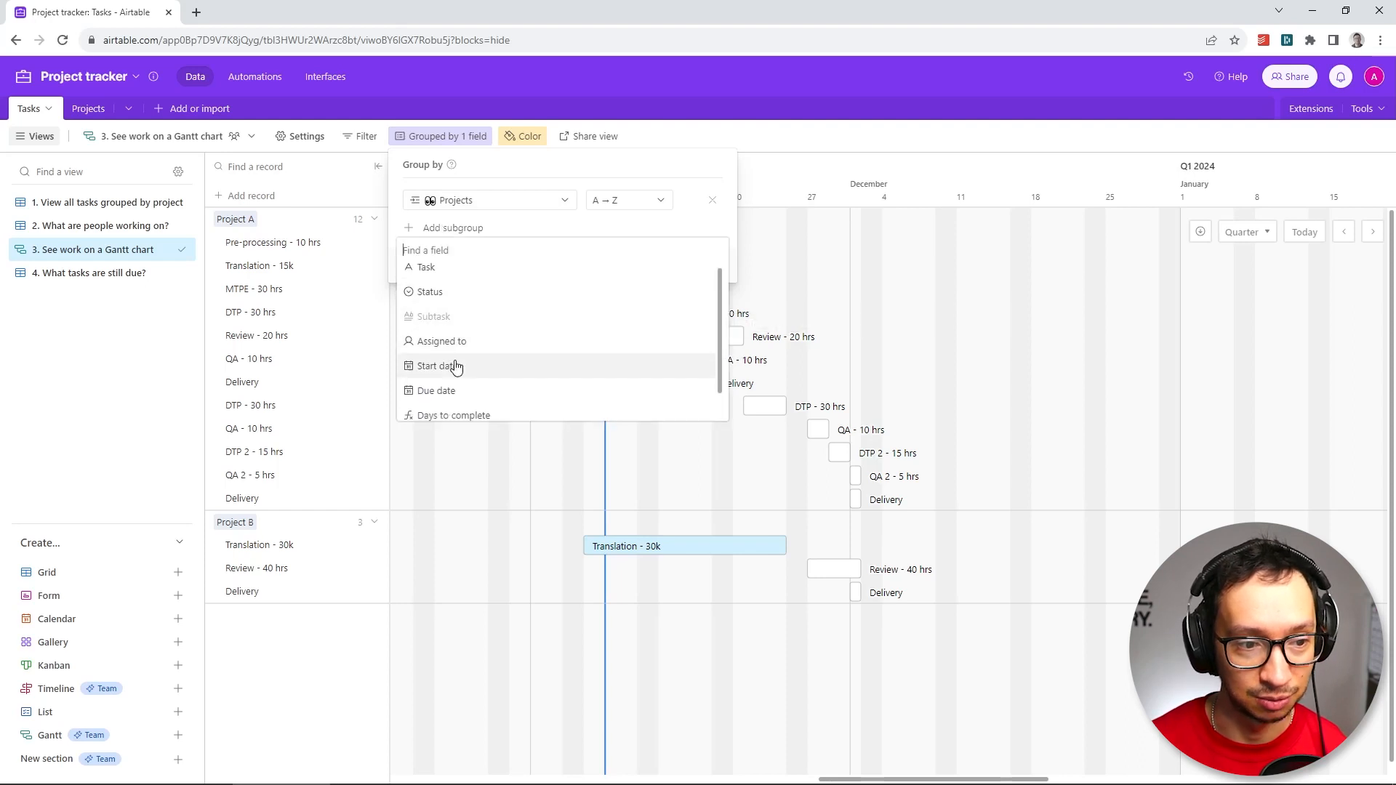
scroll(474, 407, "down", 1)
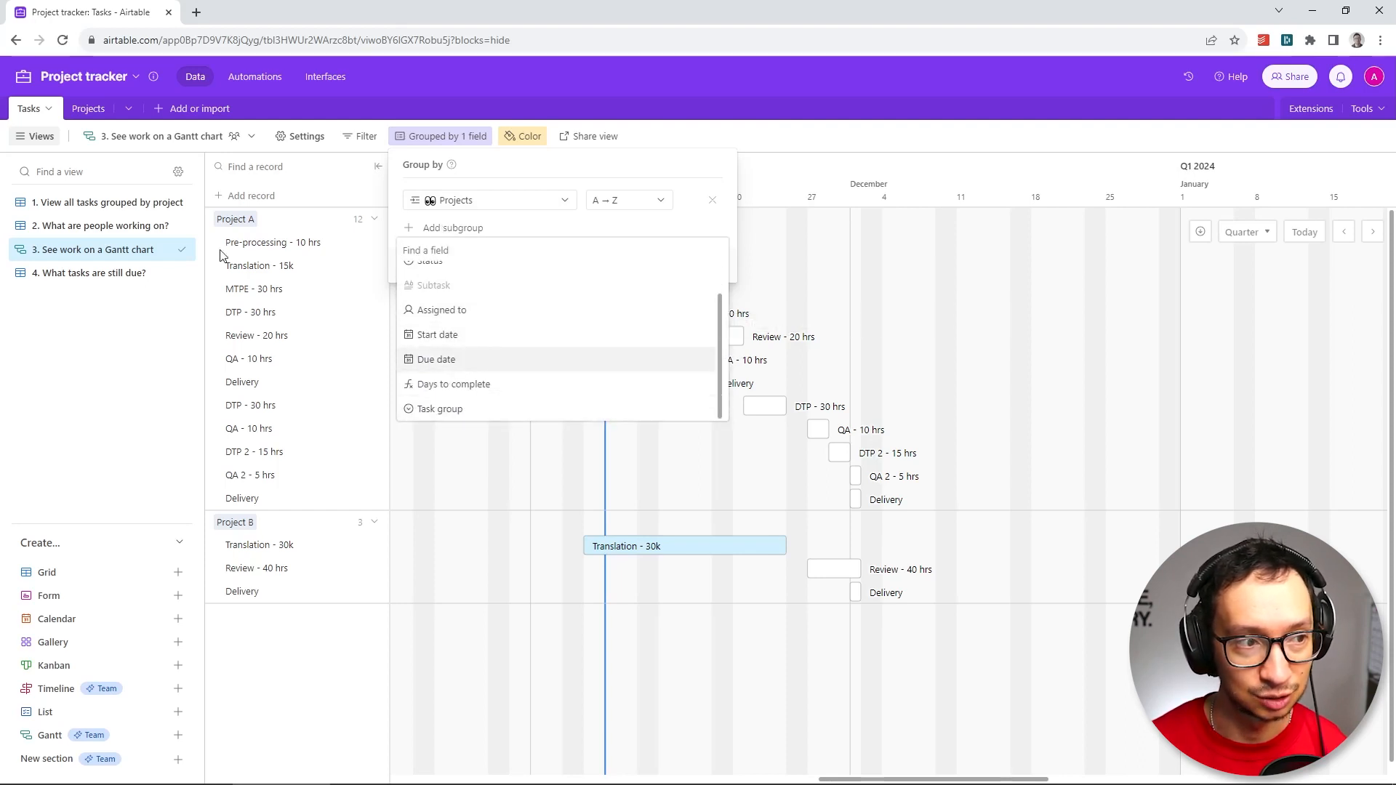
left_click(440, 410)
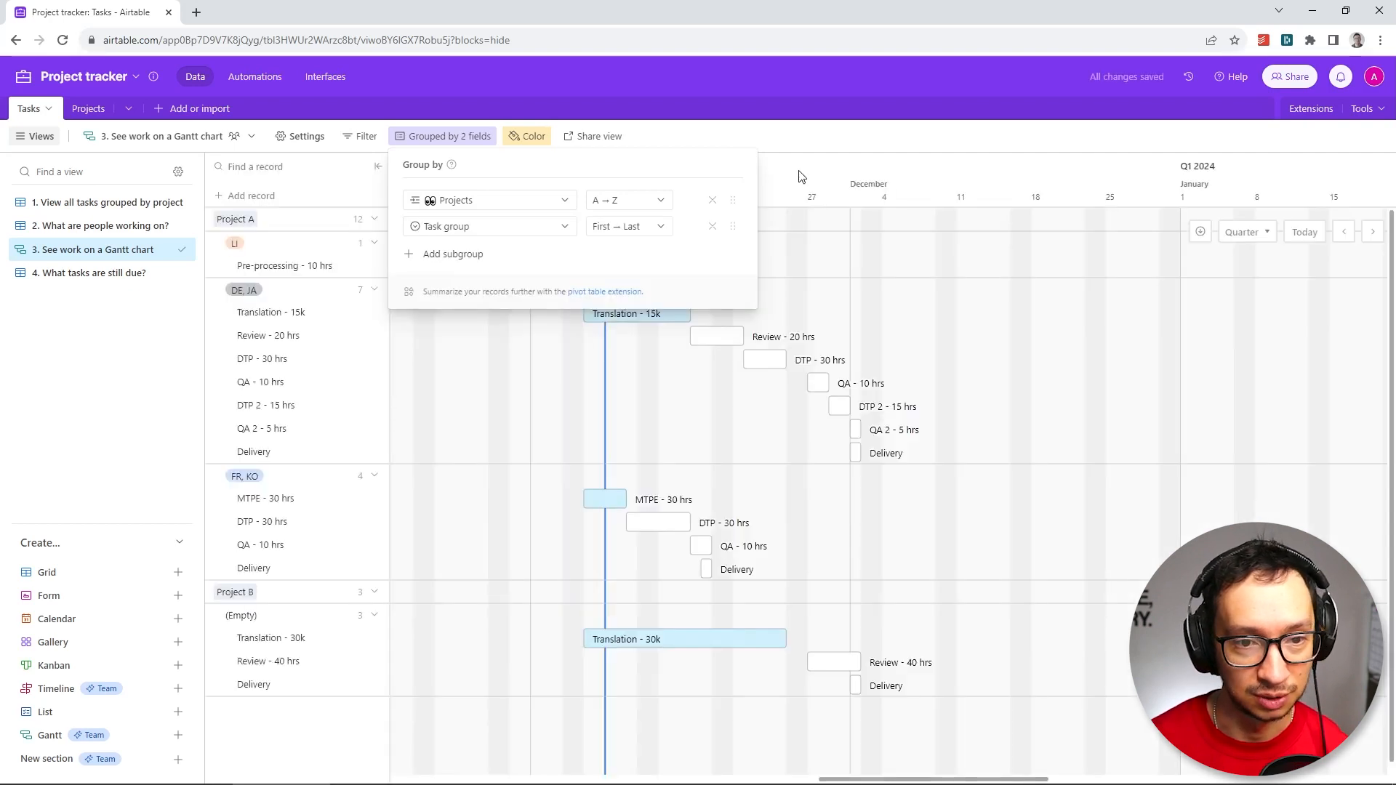
left_click(894, 168)
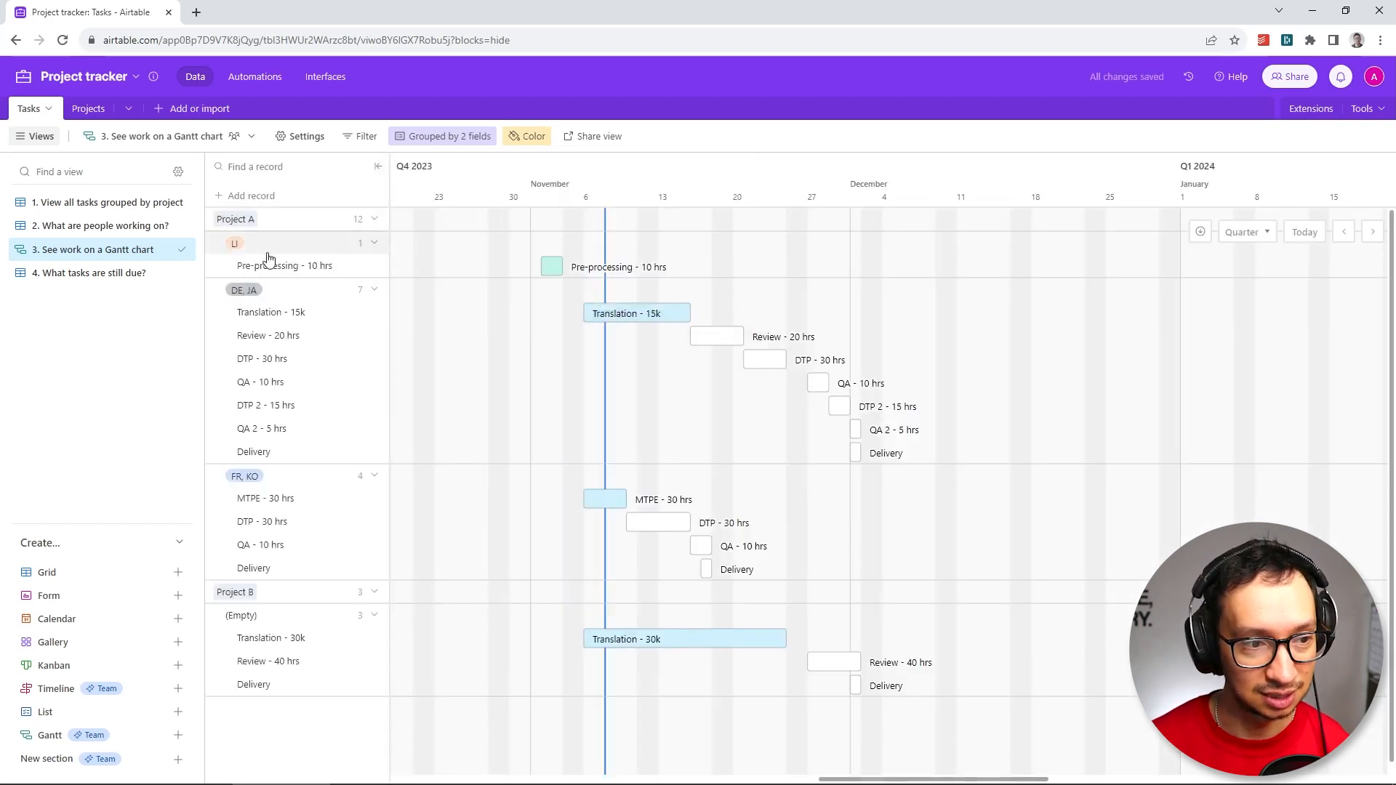
Compare the Gantt chart with the view of tasks grouped by project, and inspect the record details of the Translation - 15k task
left_click(77, 208)
left_click(78, 250)
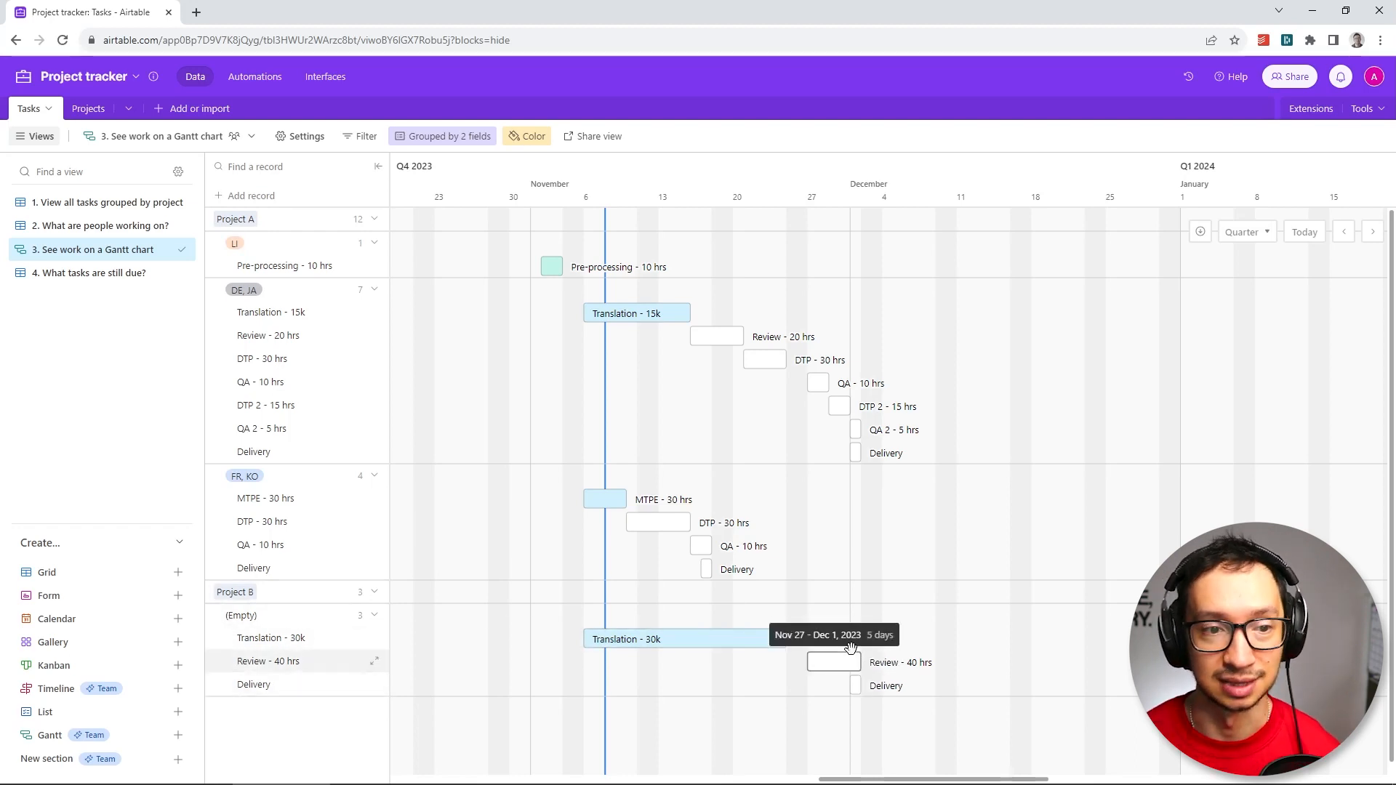
scroll(785, 232, "left", 5)
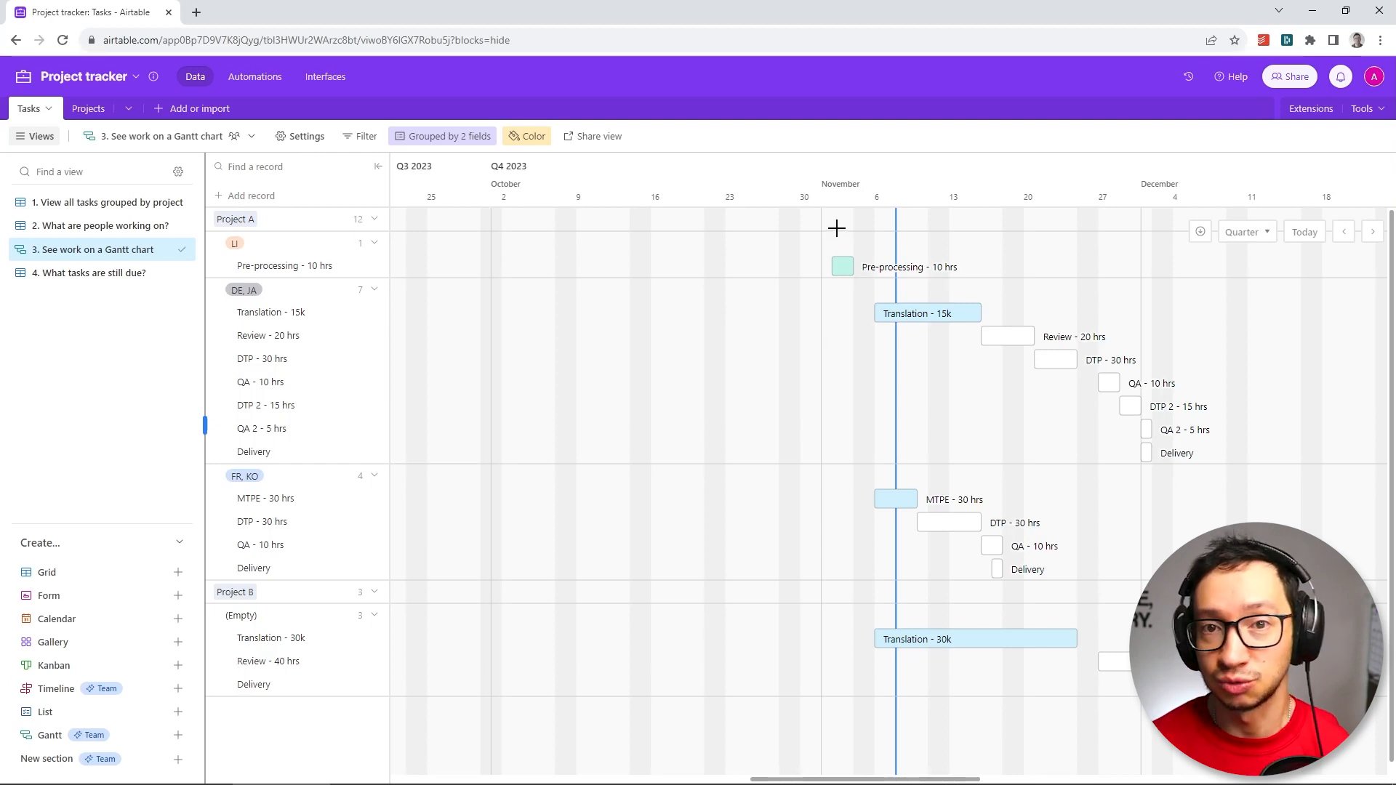
double_click(930, 314)
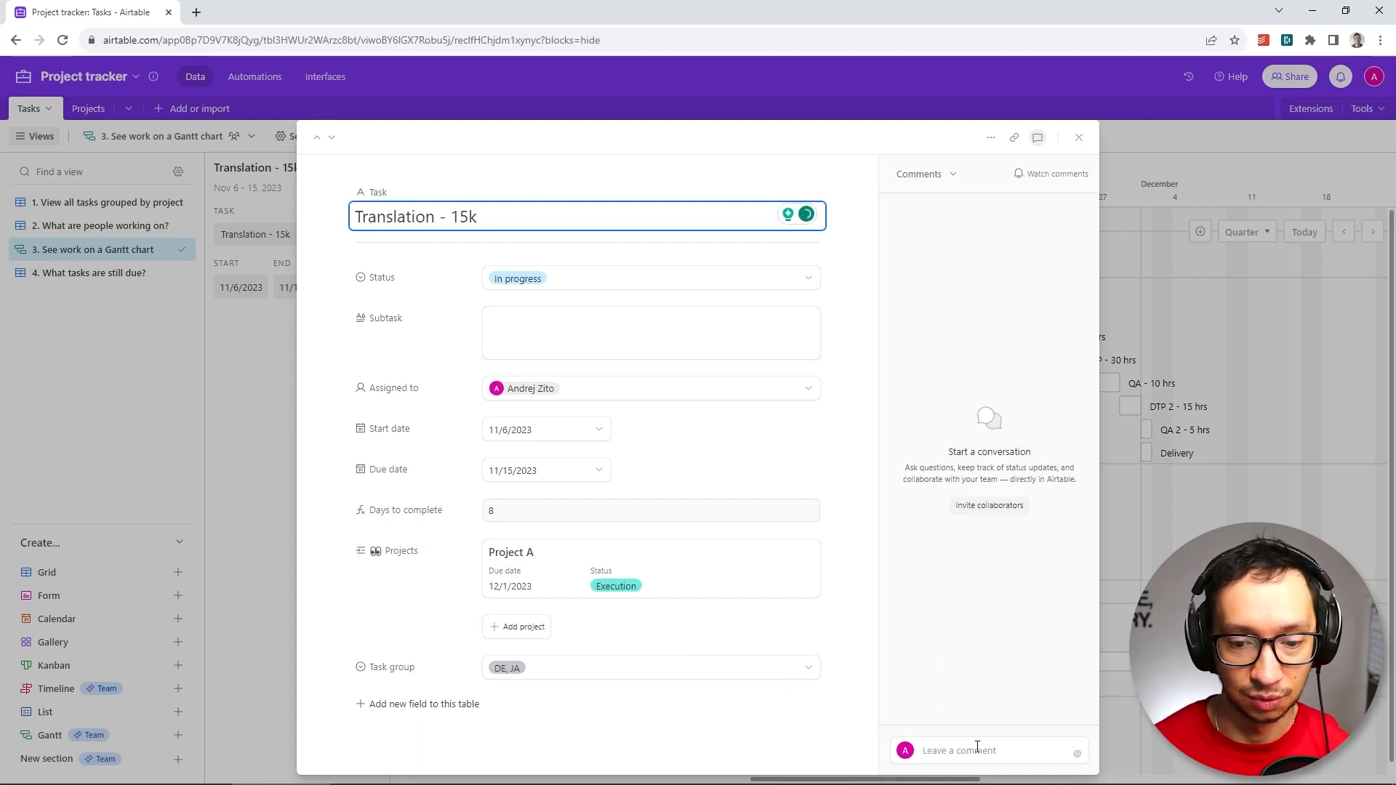
left_click(1079, 138)
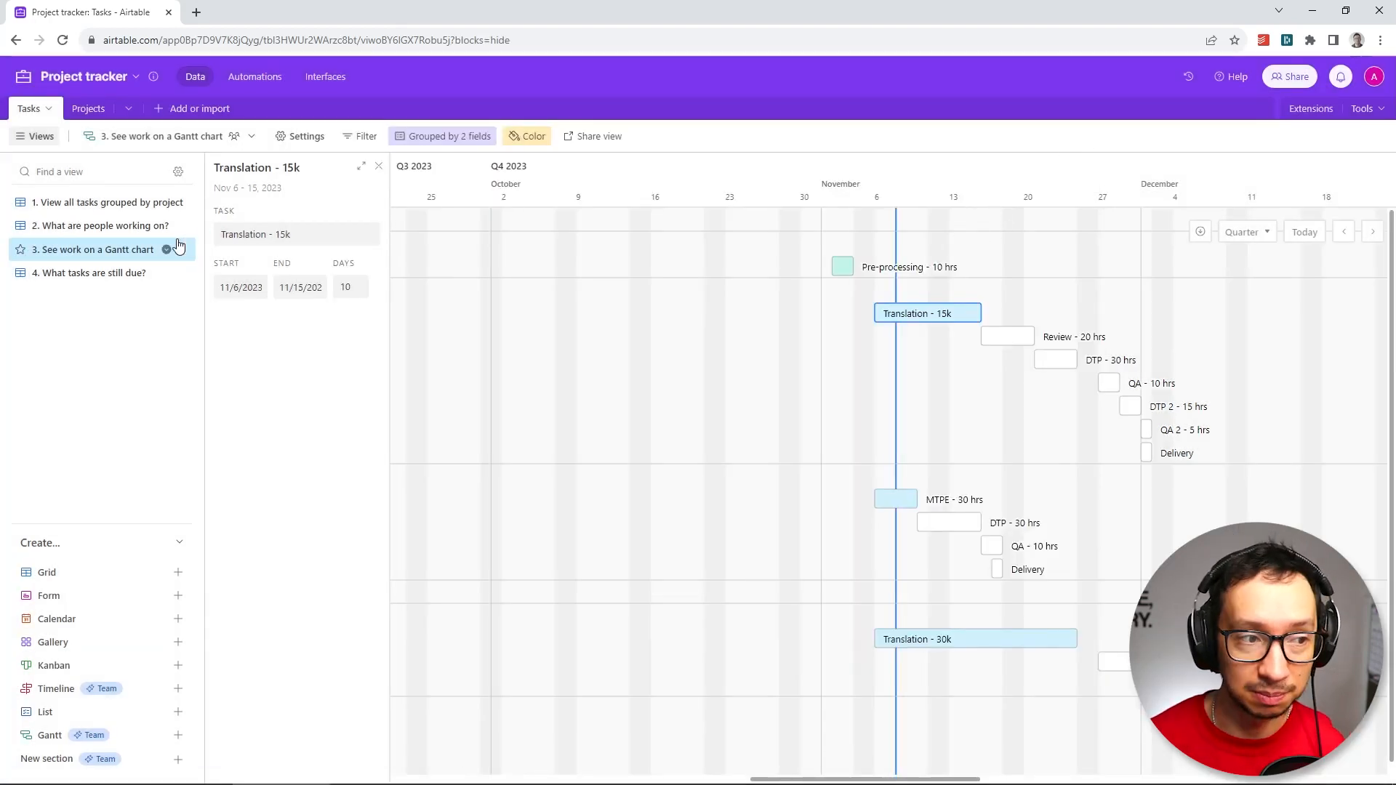
In the view of all tasks grouped by project, add a Subtask checklist with items DE and JA to the Translation - 15k task
left_click(92, 207)
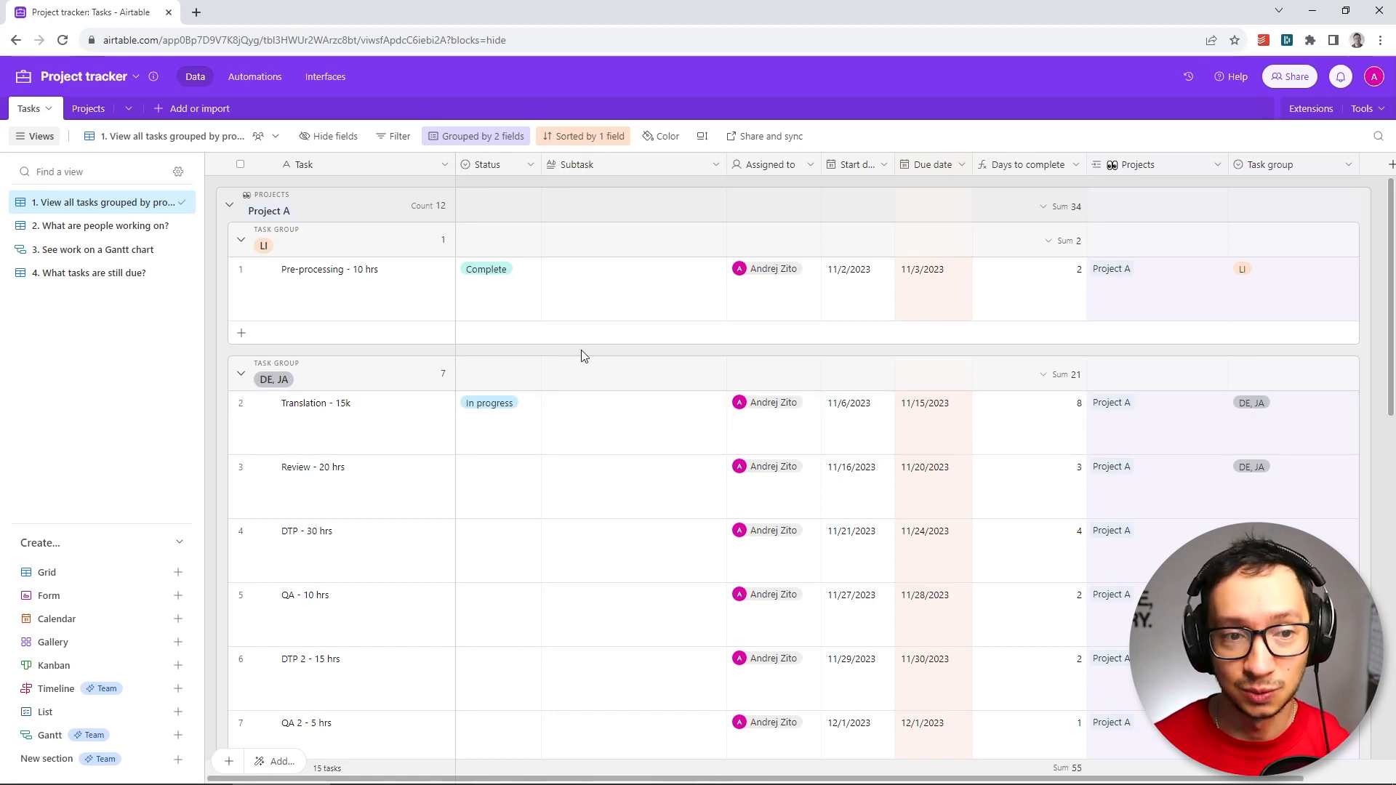
left_click(573, 418)
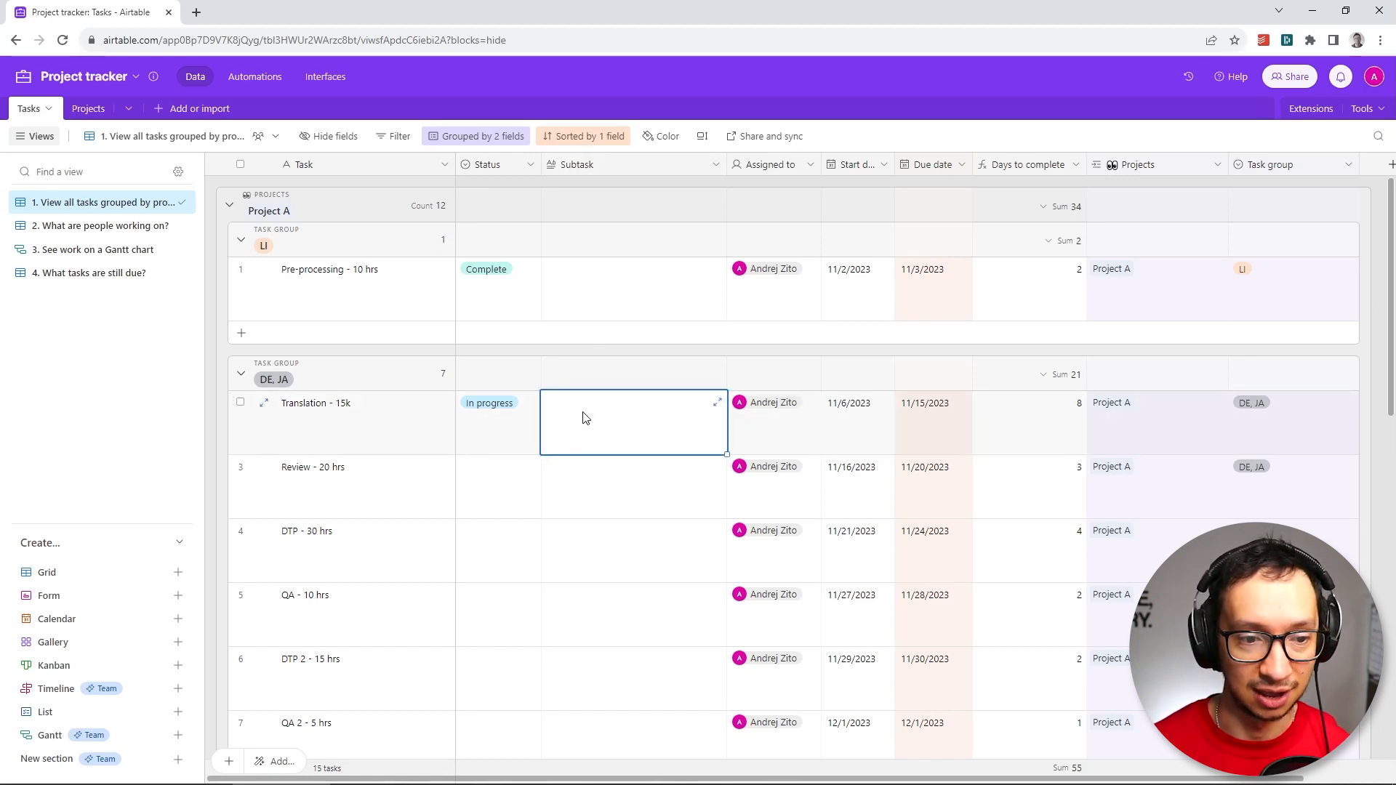
left_click(583, 416)
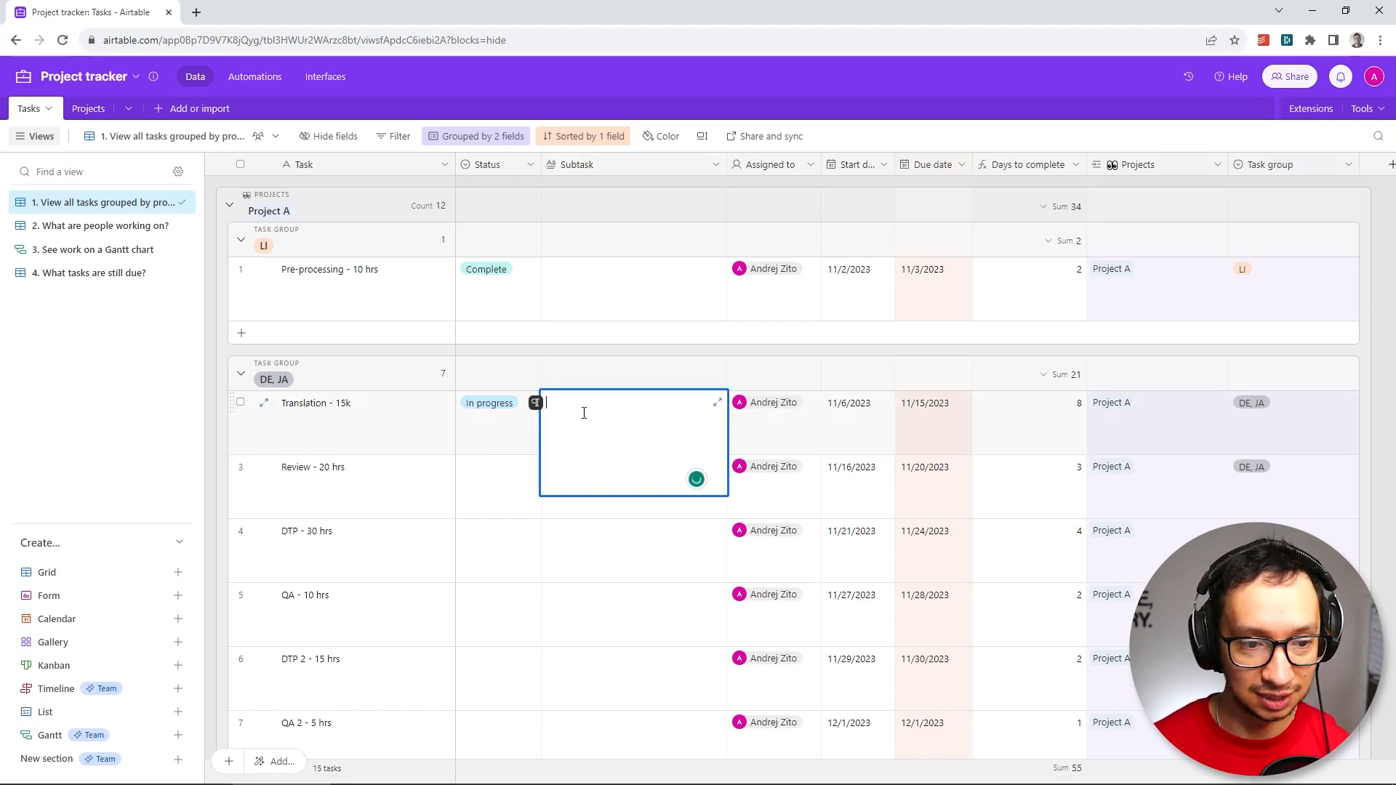
left_click(535, 404)
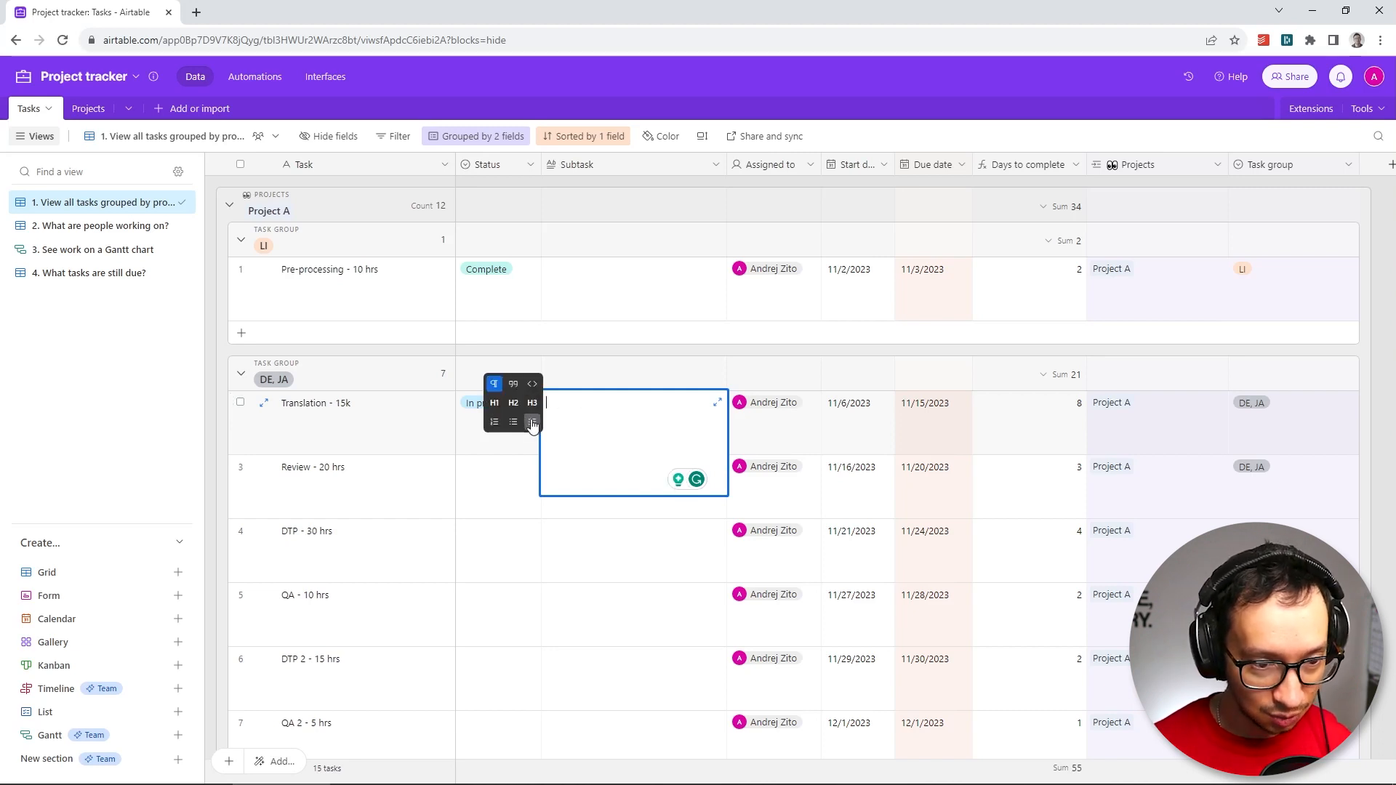
left_click(532, 423)
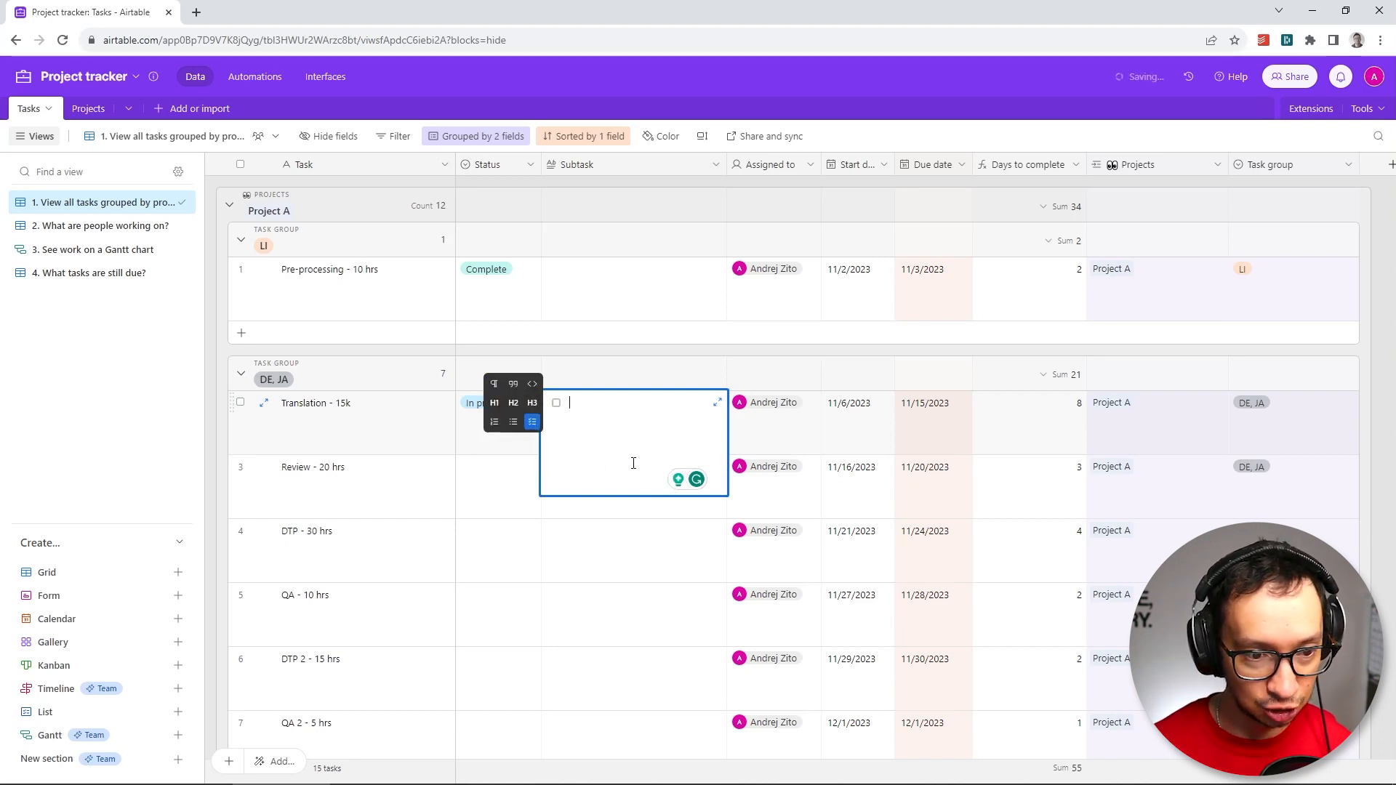
type("DE")
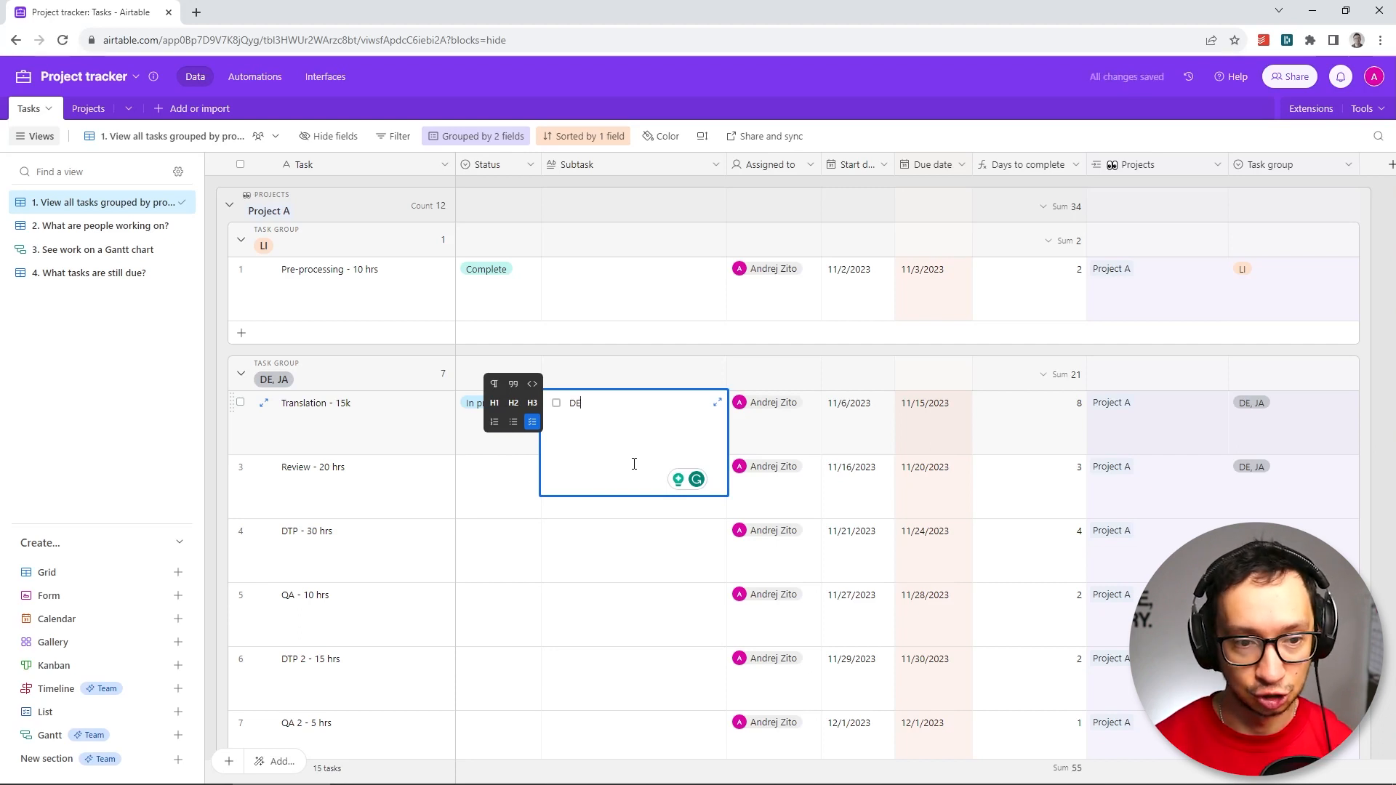
key("Return")
type("JA")
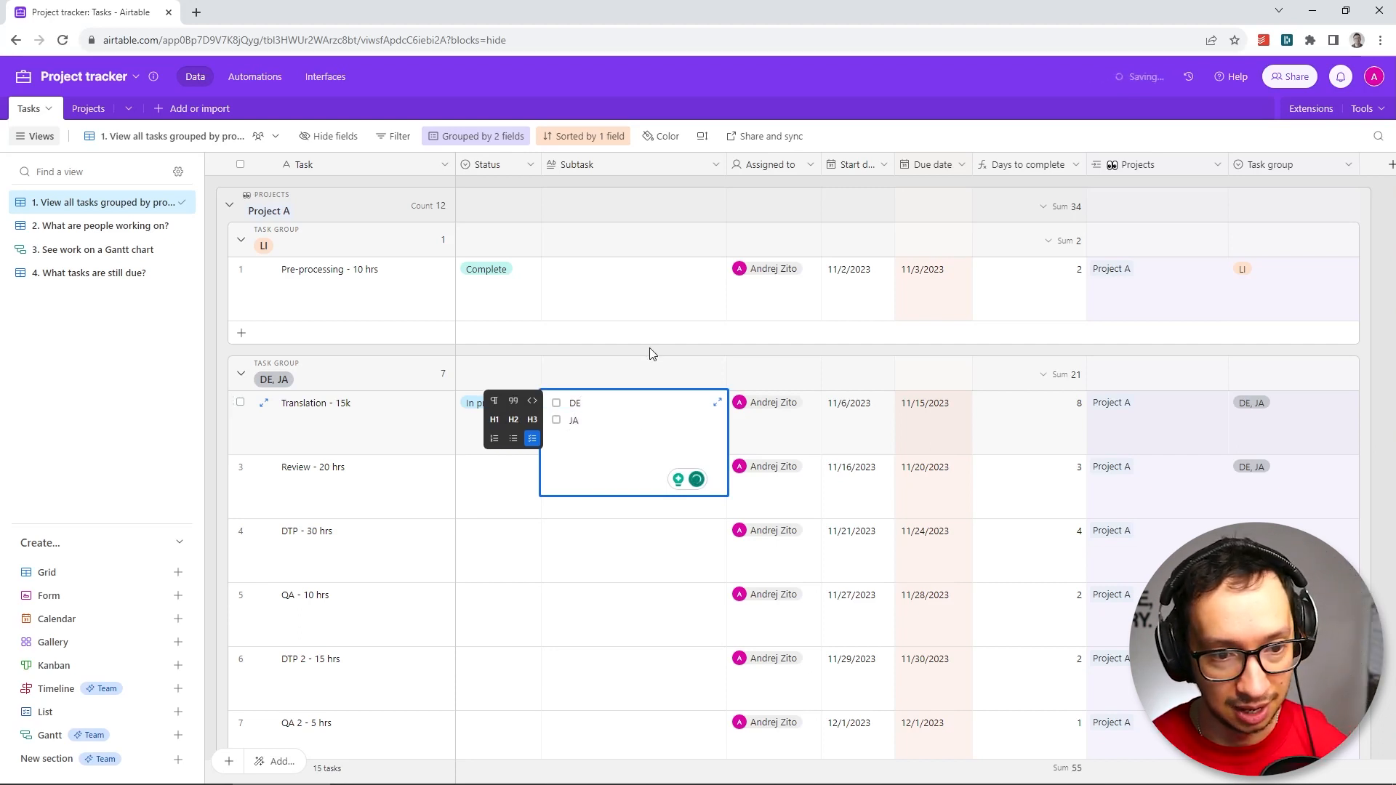
left_click(651, 354)
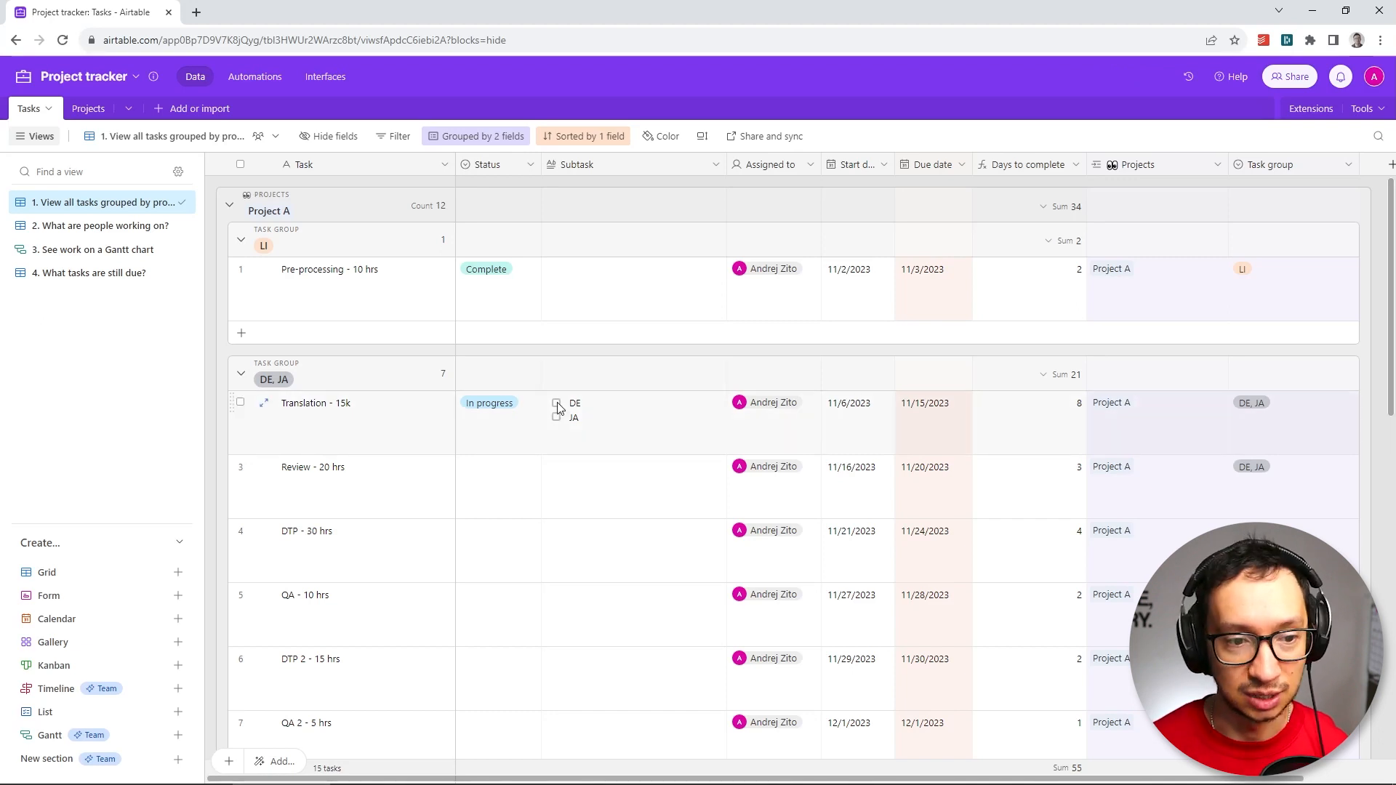
Mark the DE and JA subtasks of the Translation - 15k task as done
left_click(557, 407)
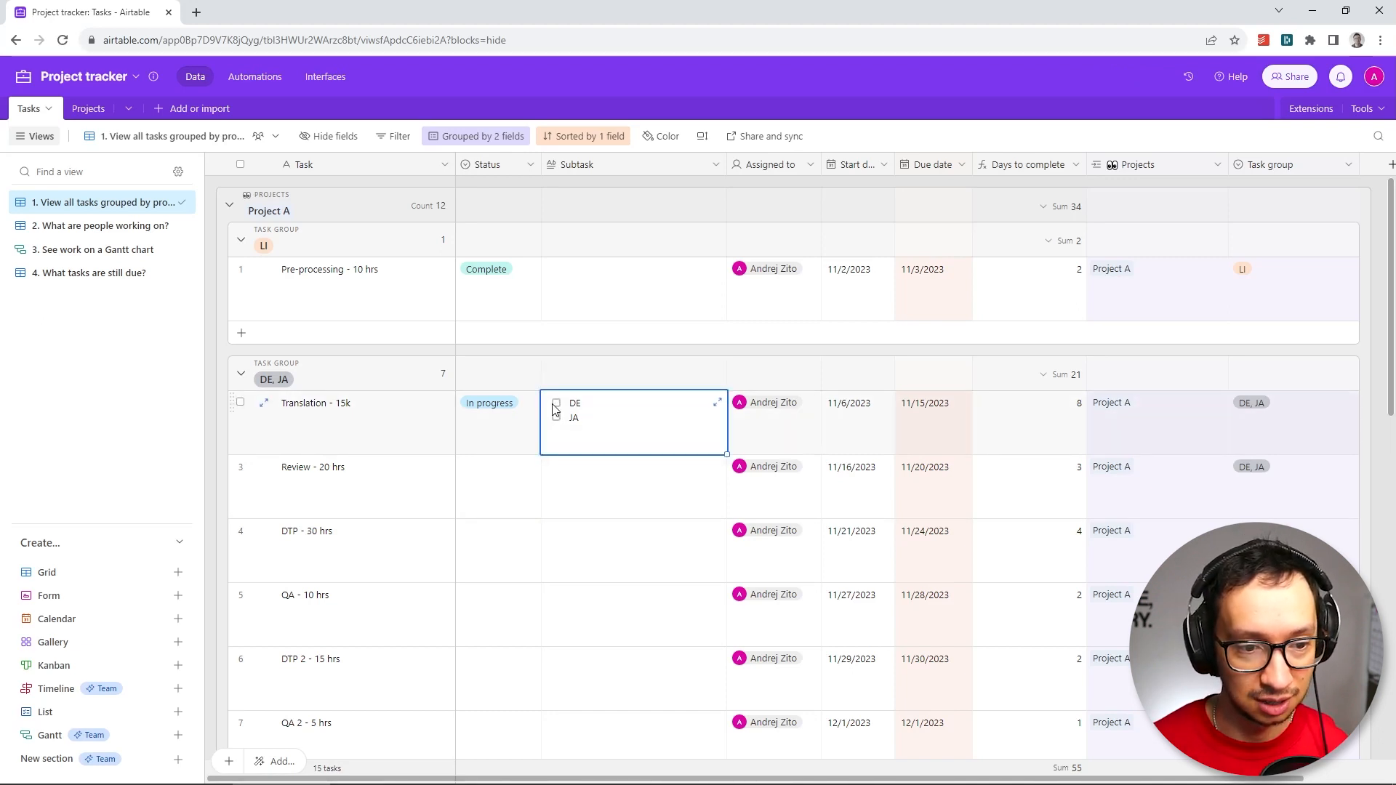
left_click(556, 404)
left_click(589, 371)
left_click(598, 358)
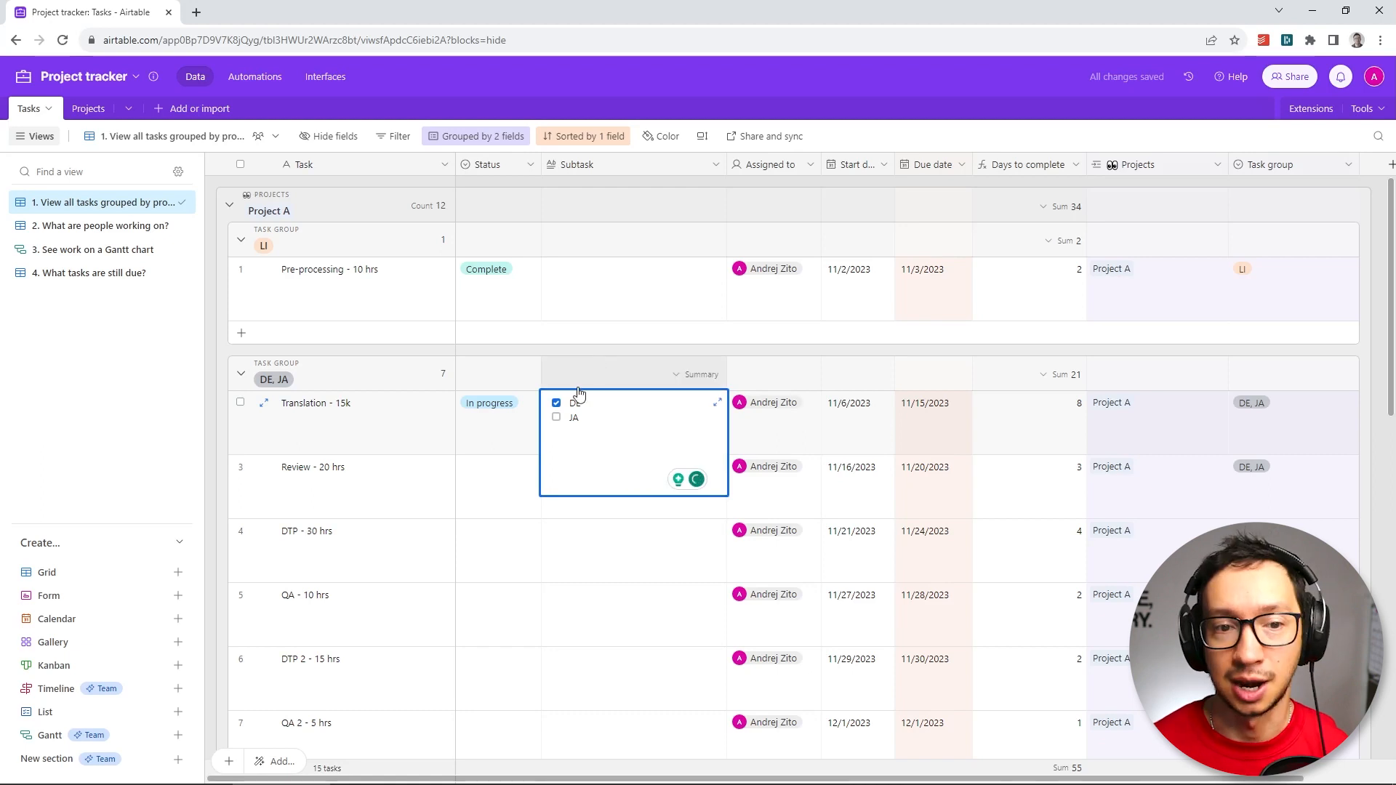
left_click(556, 420)
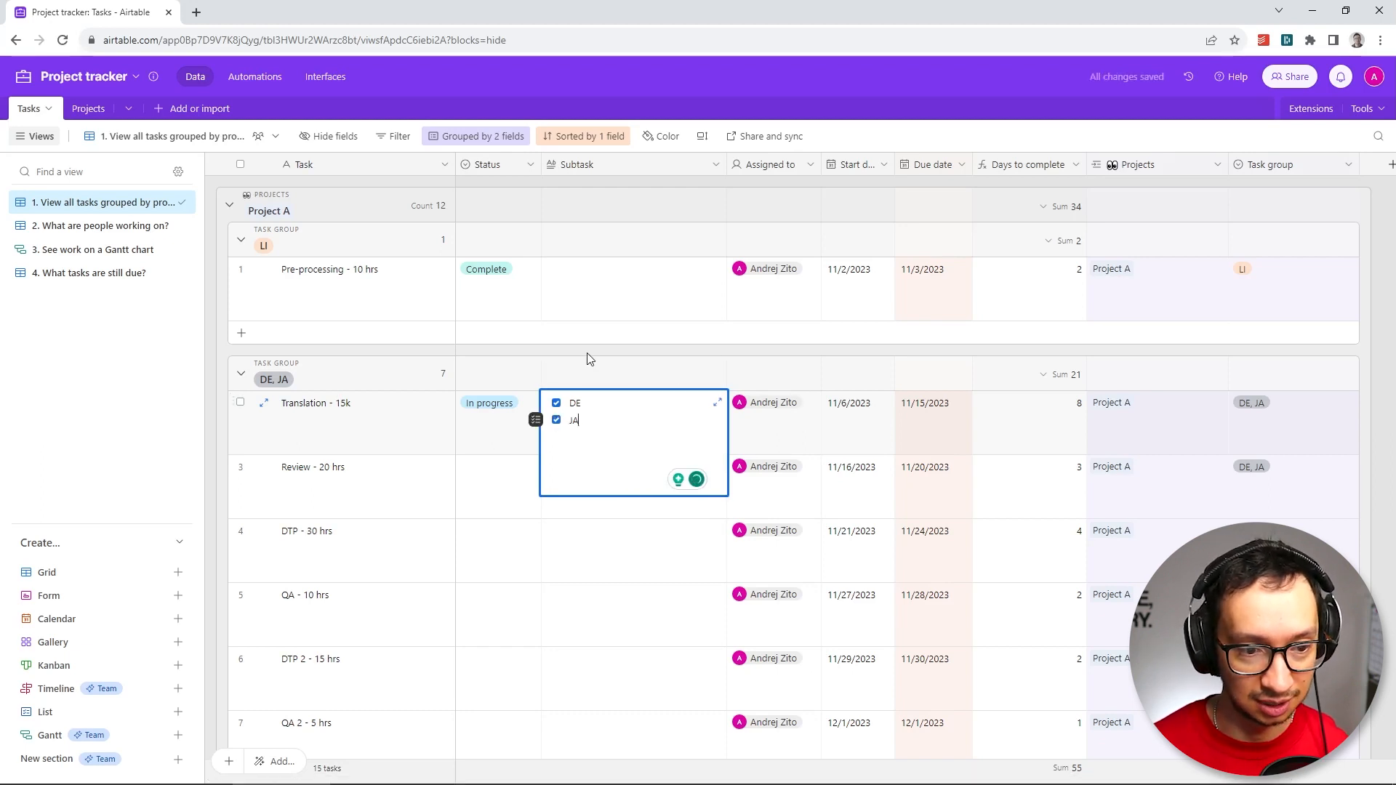
key("Return")
key("Escape")
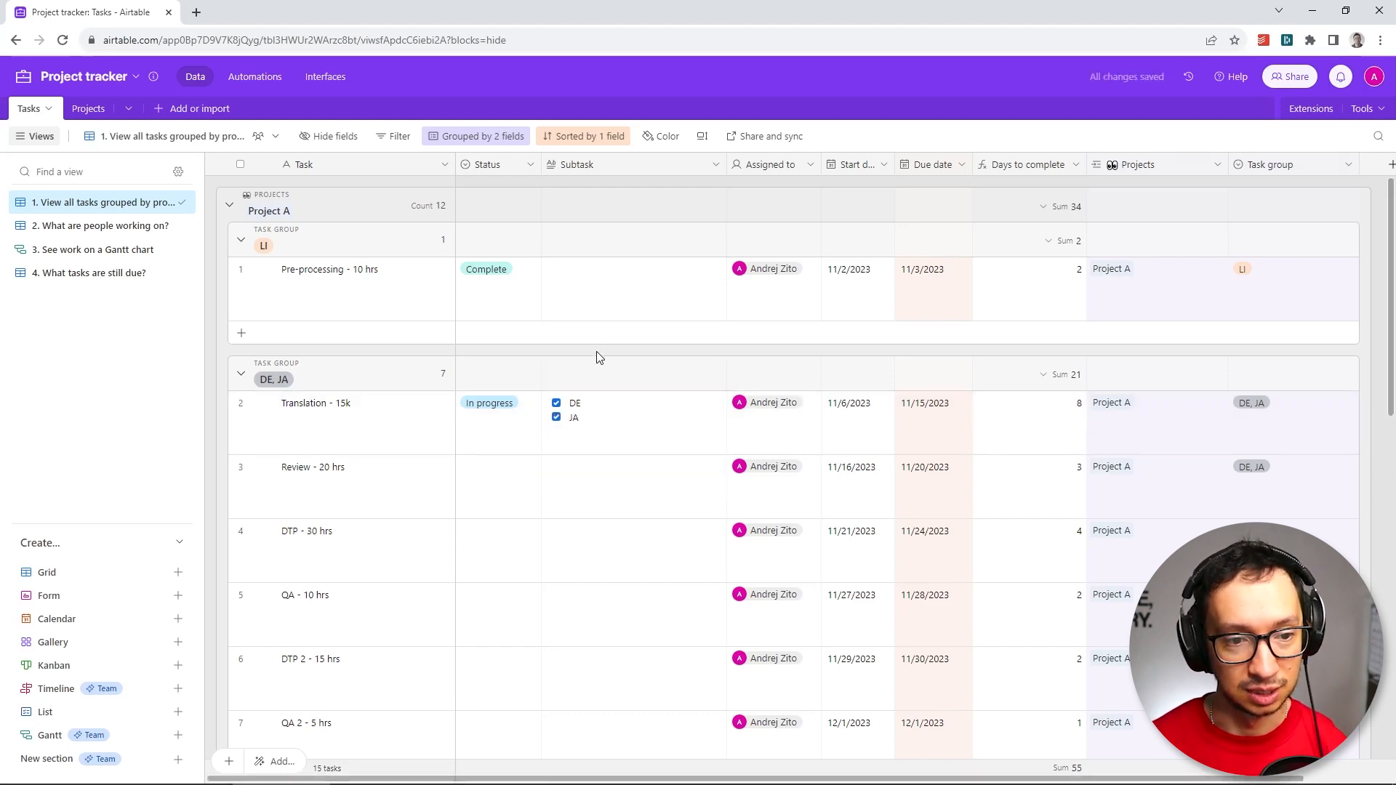
Set the status of the Translation - 15k task to Complete
left_click(511, 411)
left_click(538, 422)
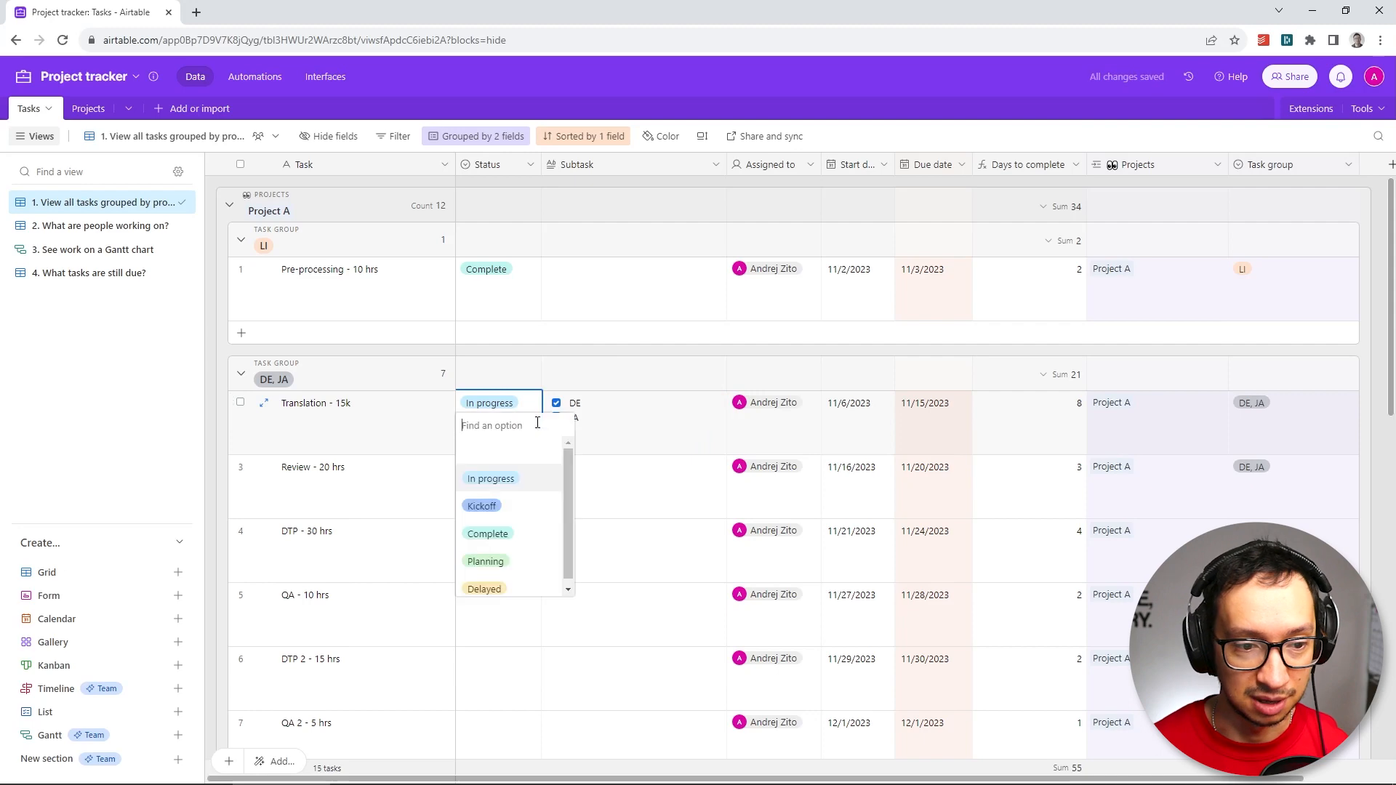
left_click(488, 535)
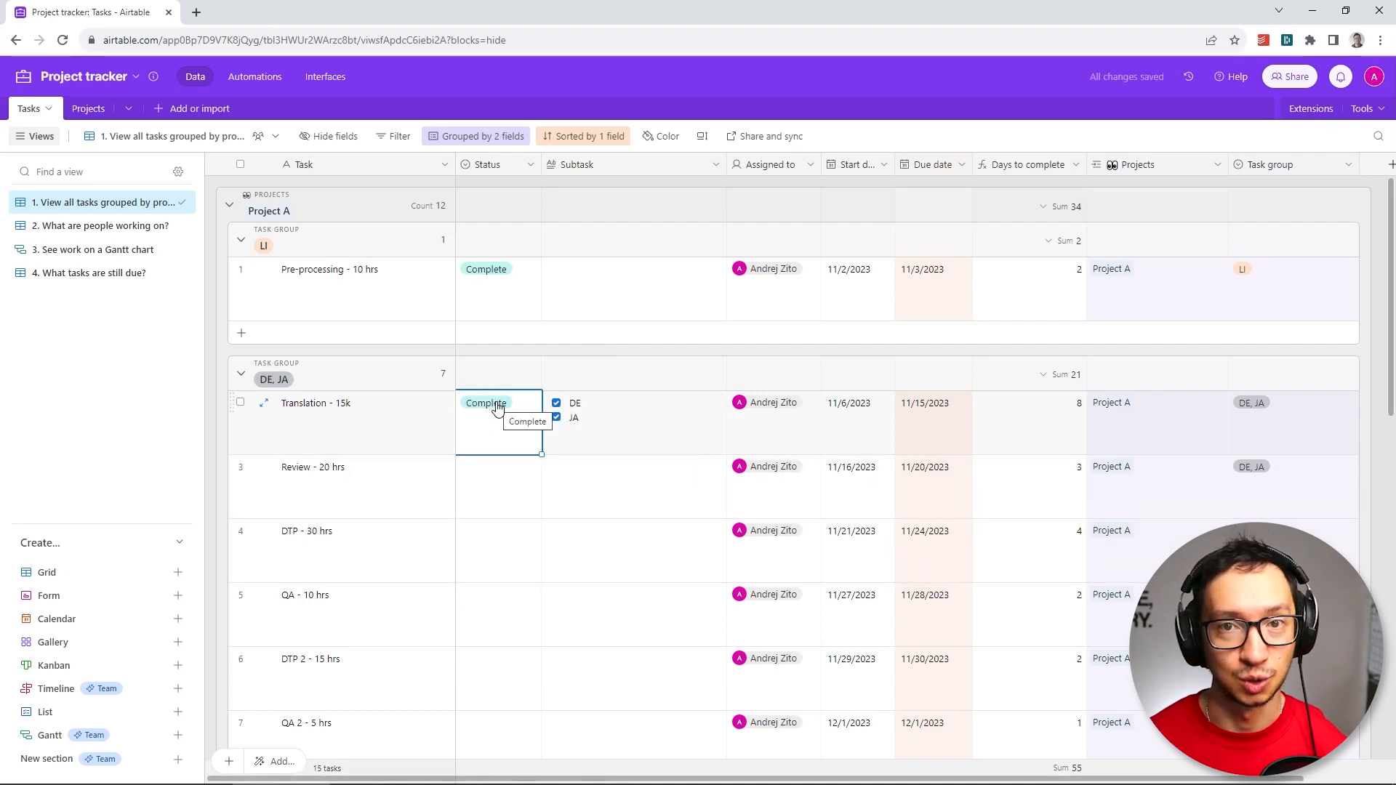